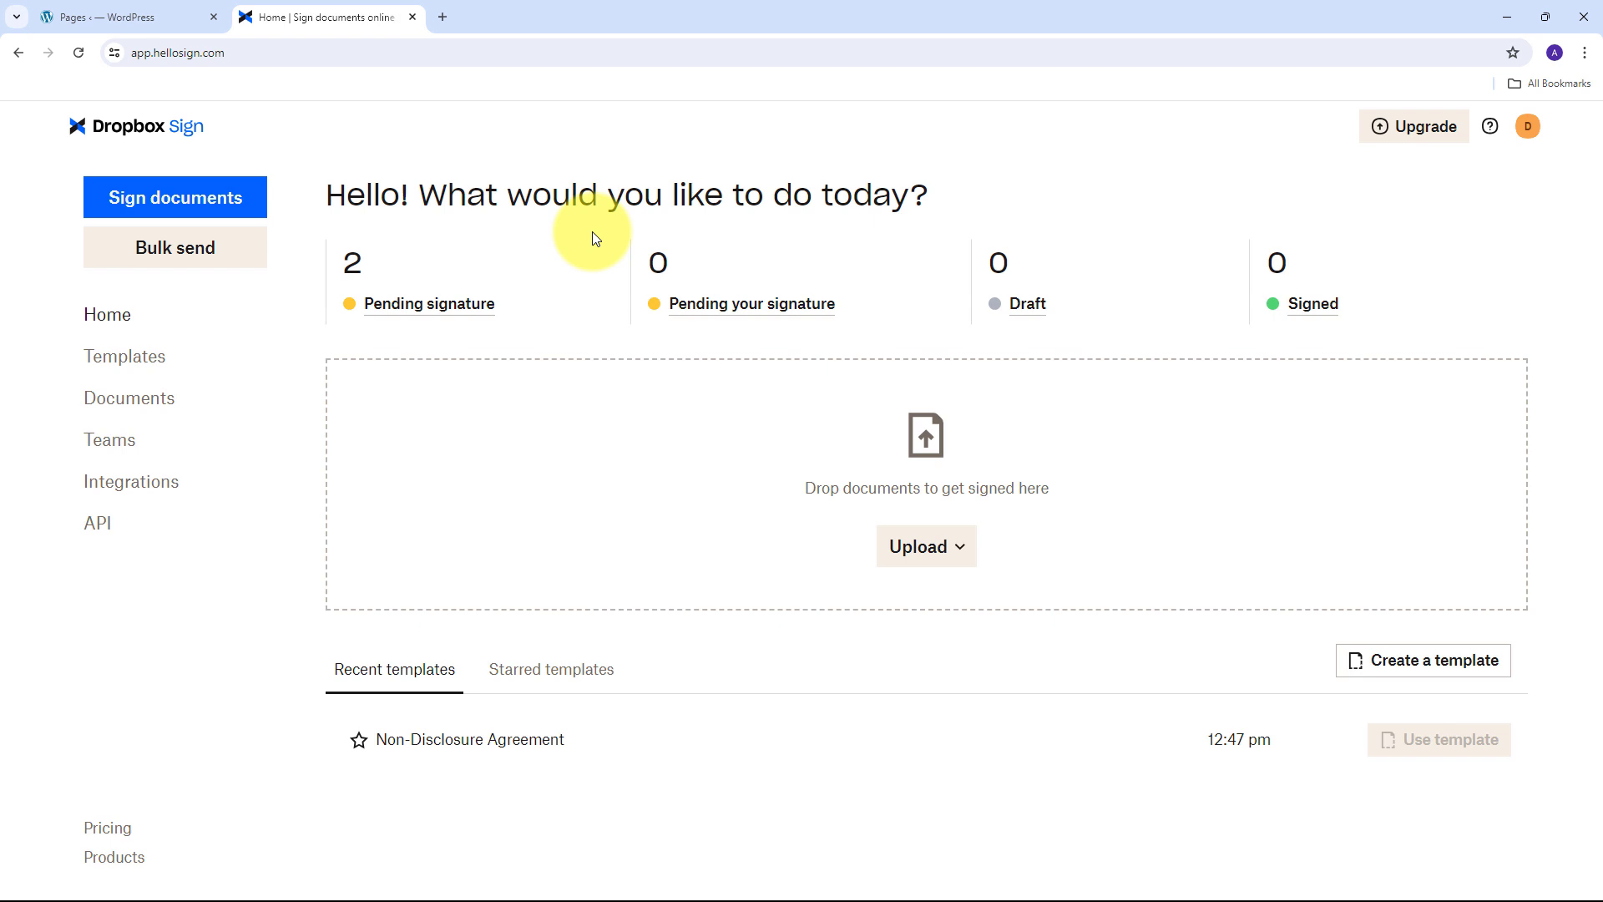
click(76, 17)
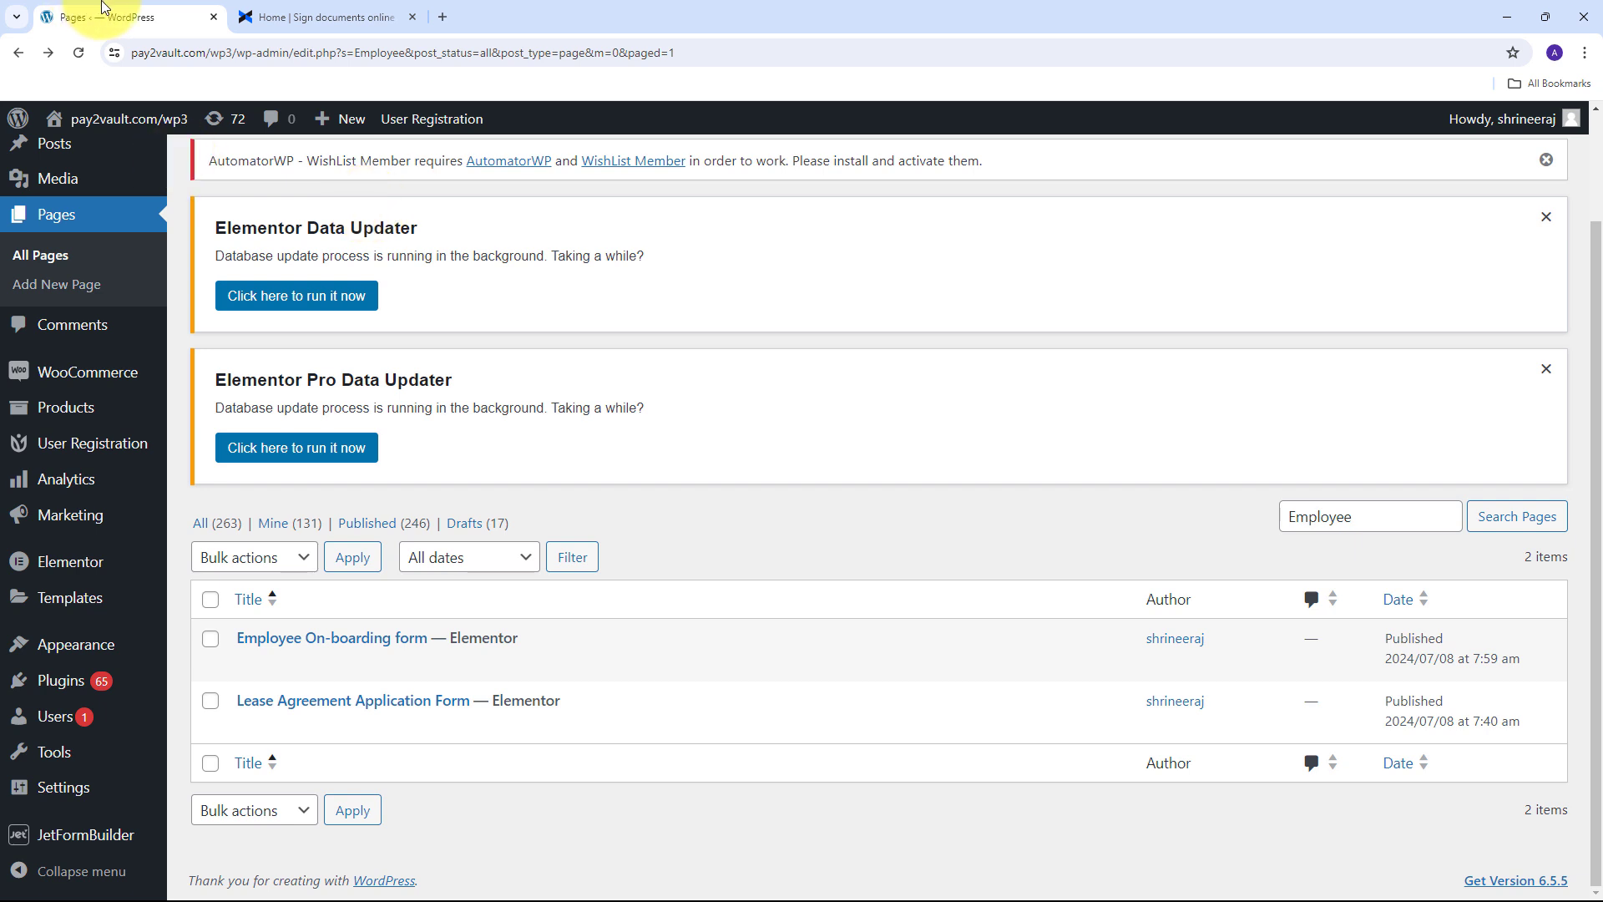
click(351, 16)
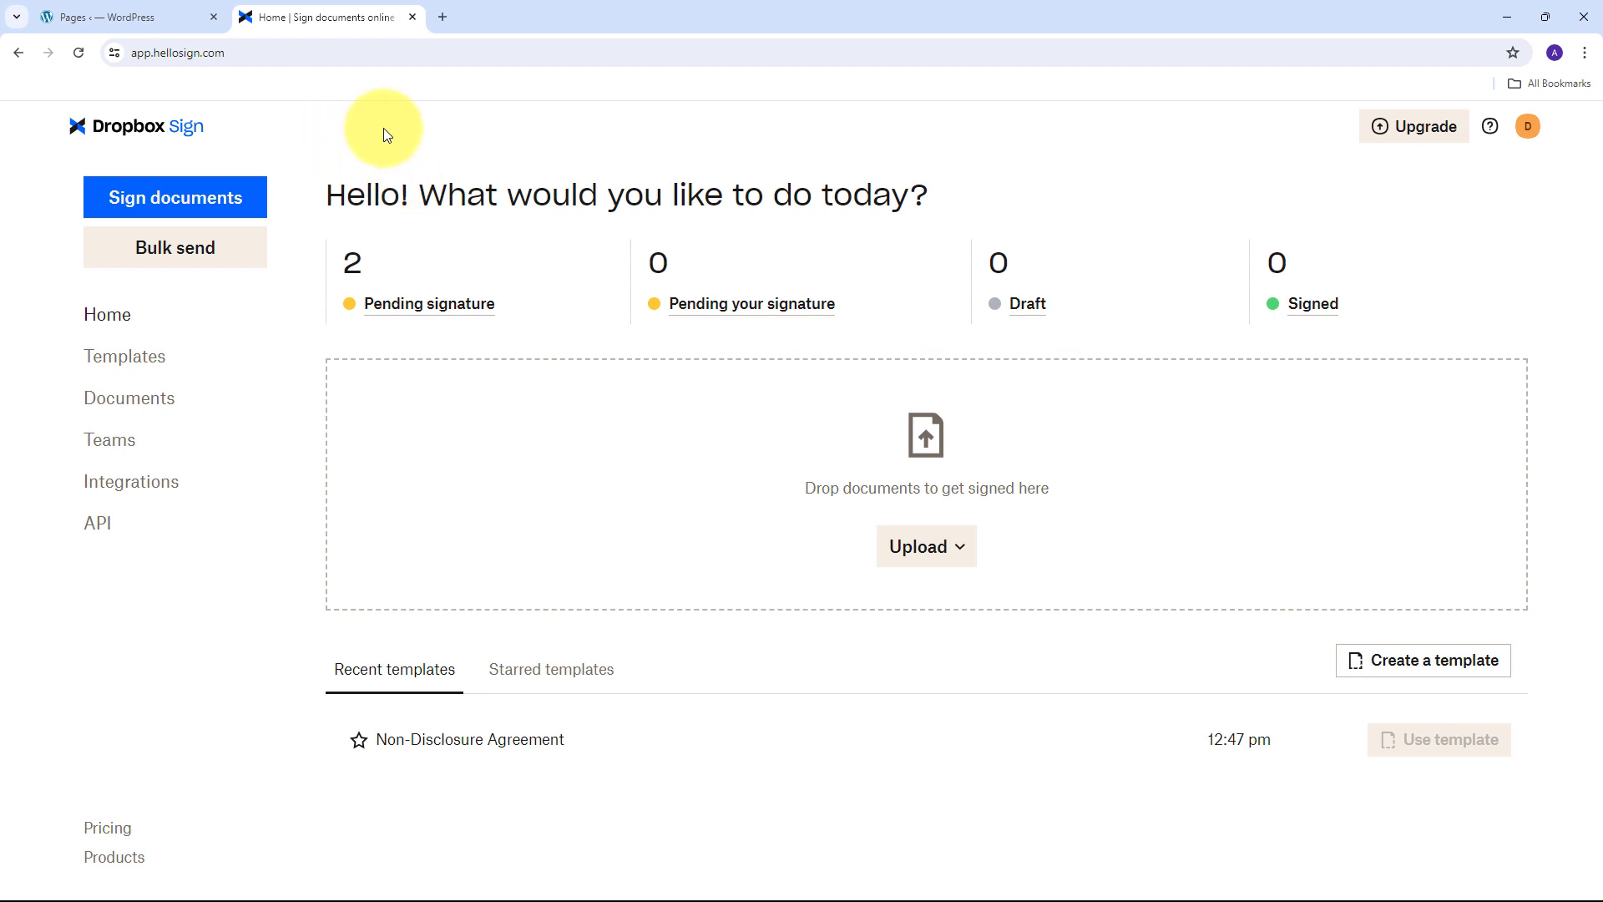
click(114, 16)
click(351, 16)
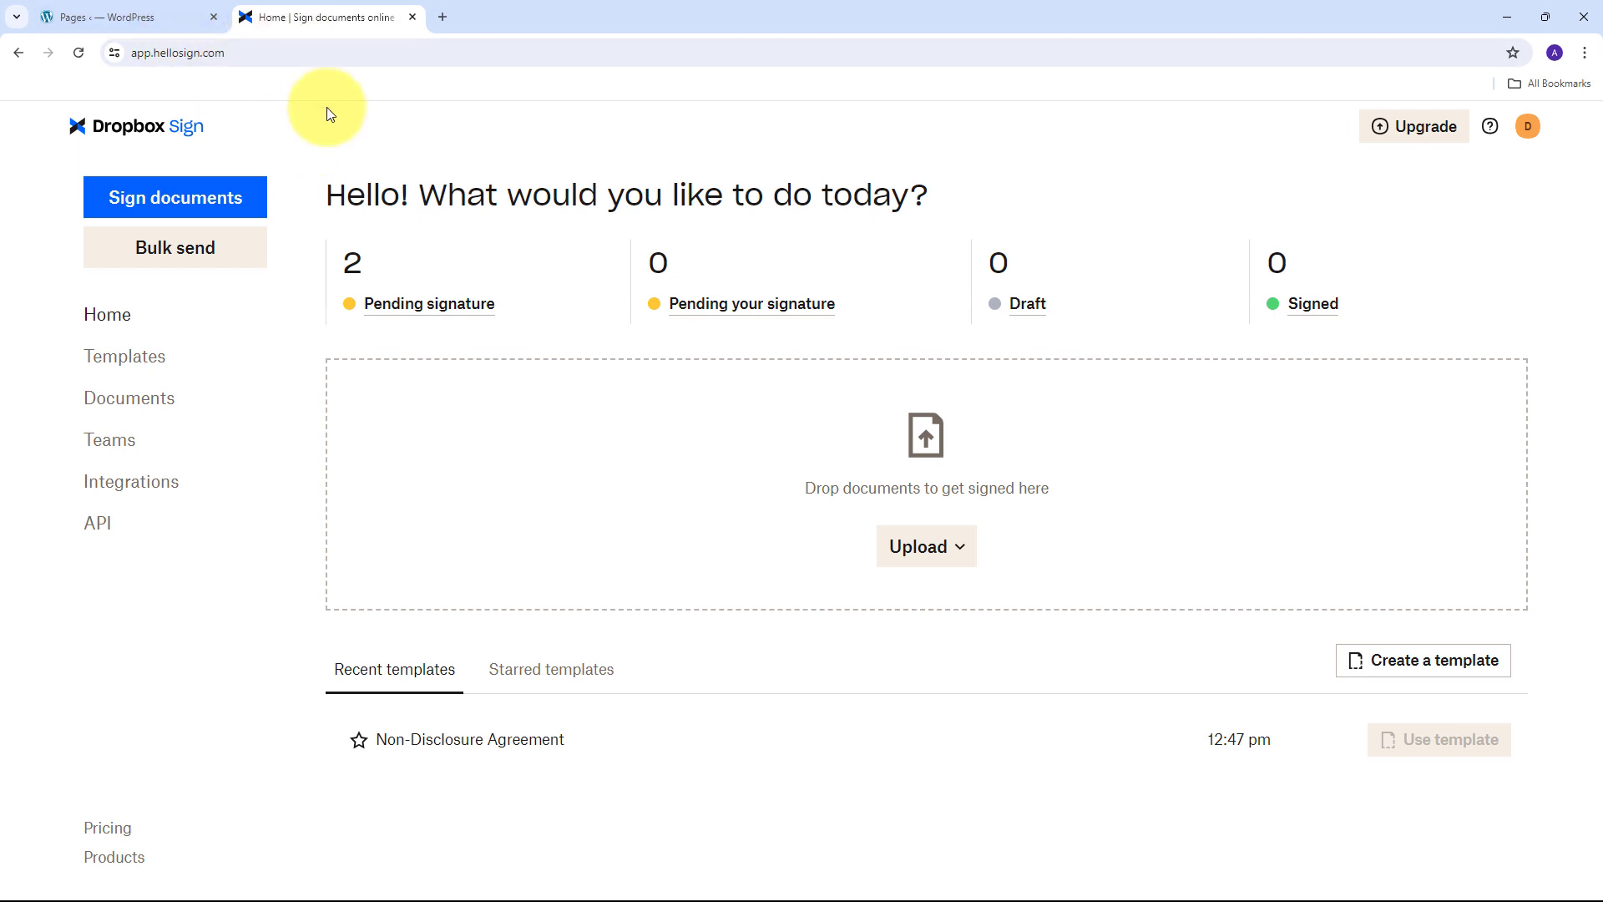
Open the Pabbly Connect website at pabbly.com/connect/inr in a new browser tab.
click(445, 17)
text(p)
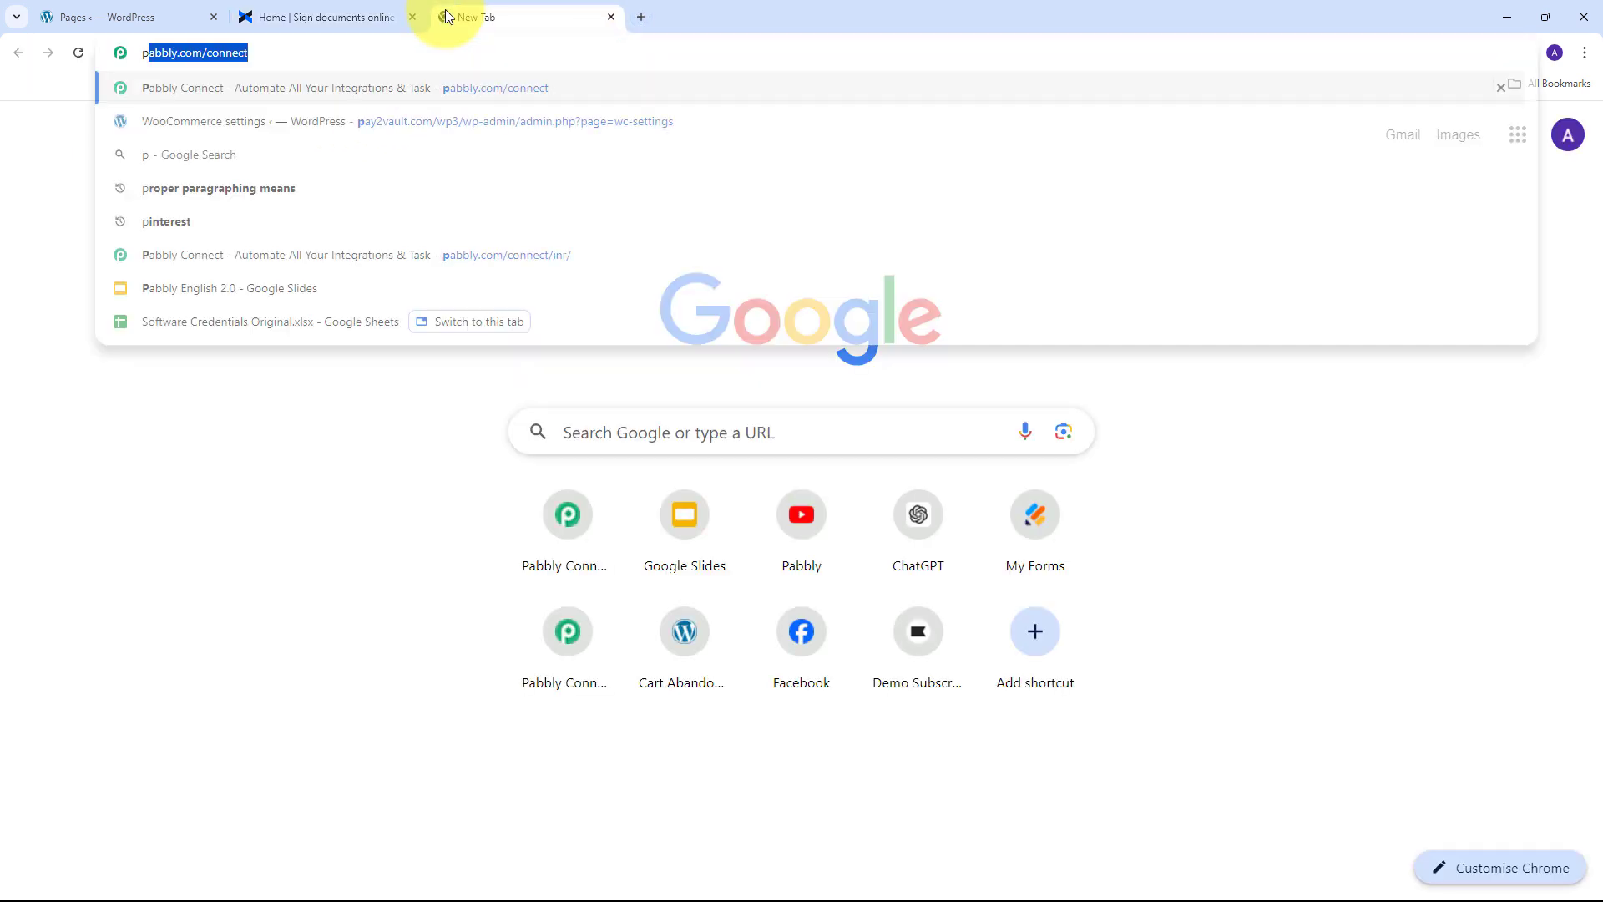
text(abbly)
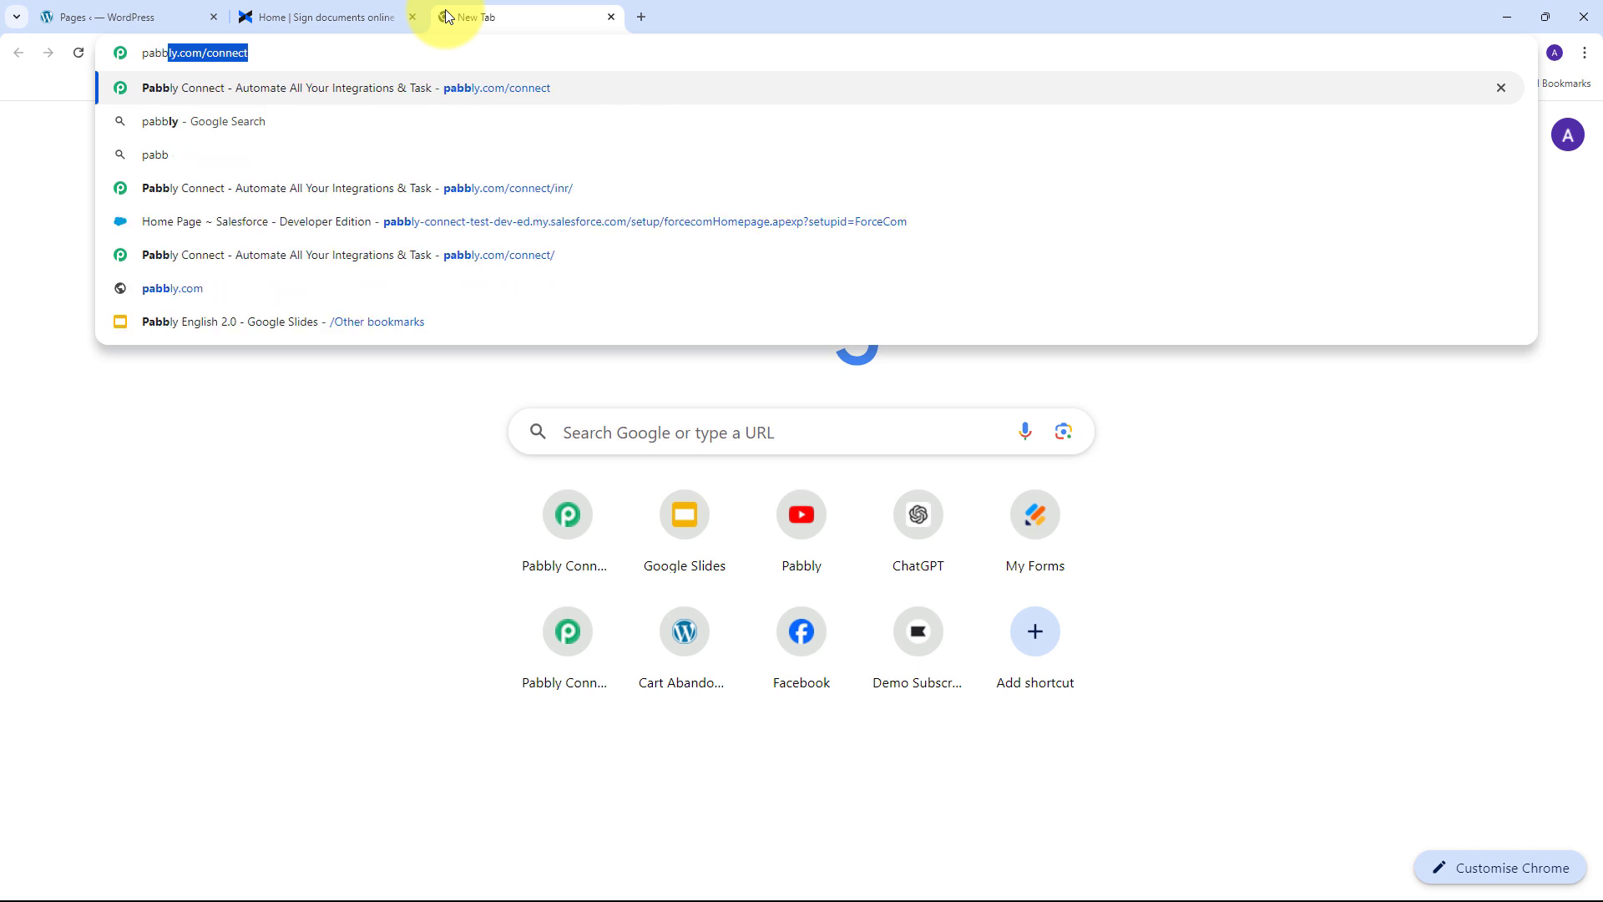
click(300, 218)
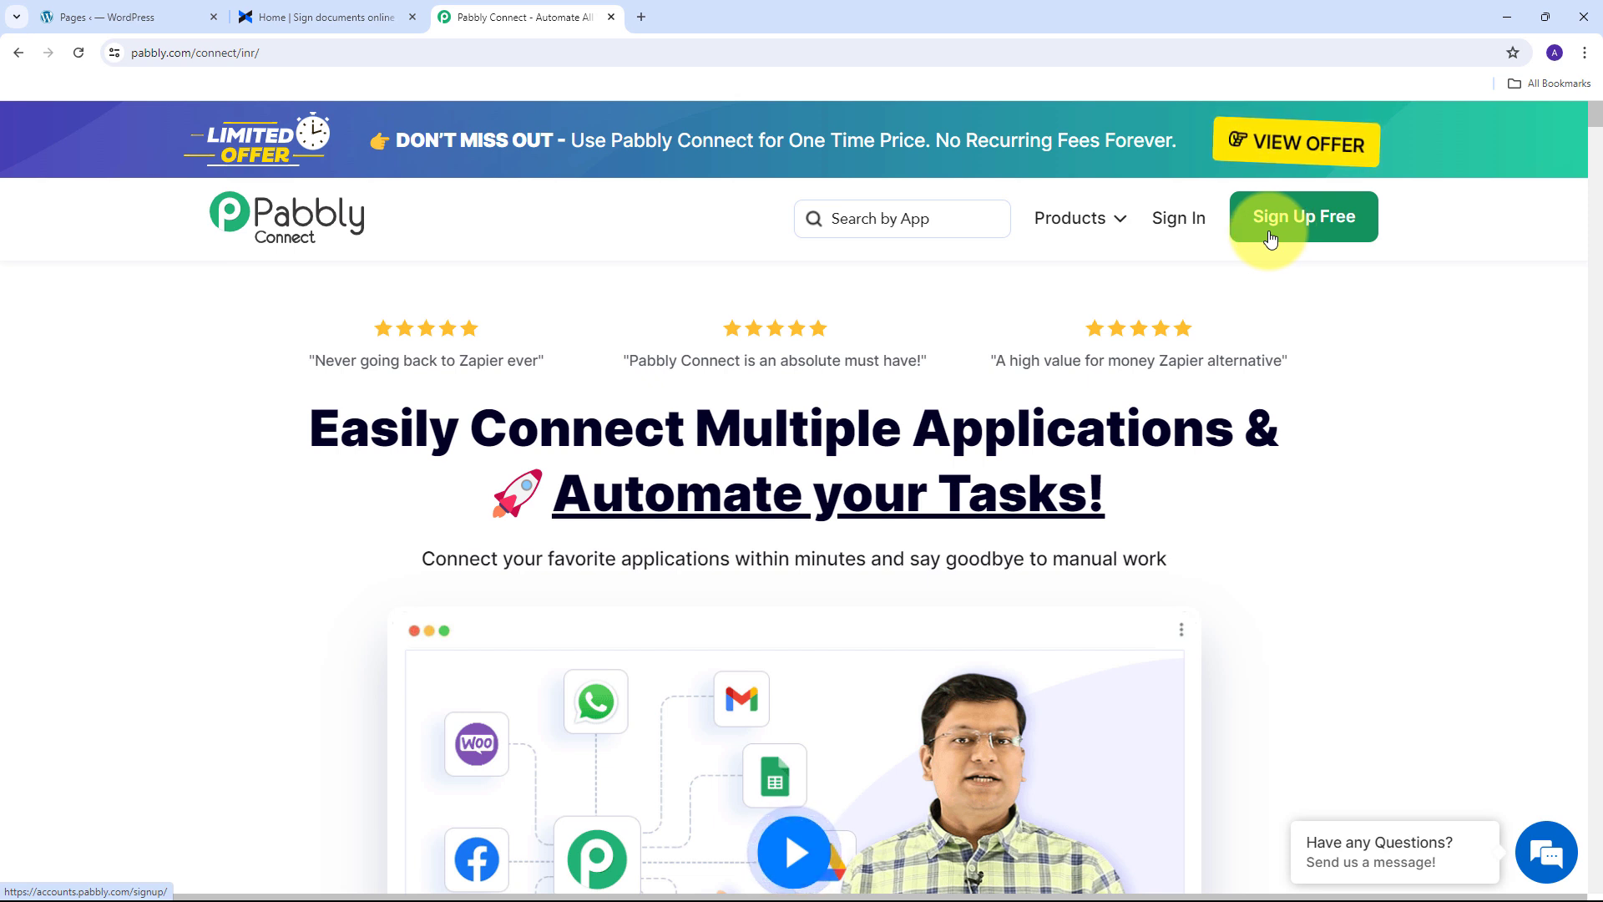
Sign in to Pabbly and access the Pabbly Connect app from the list of all Pabbly apps.
click(1179, 232)
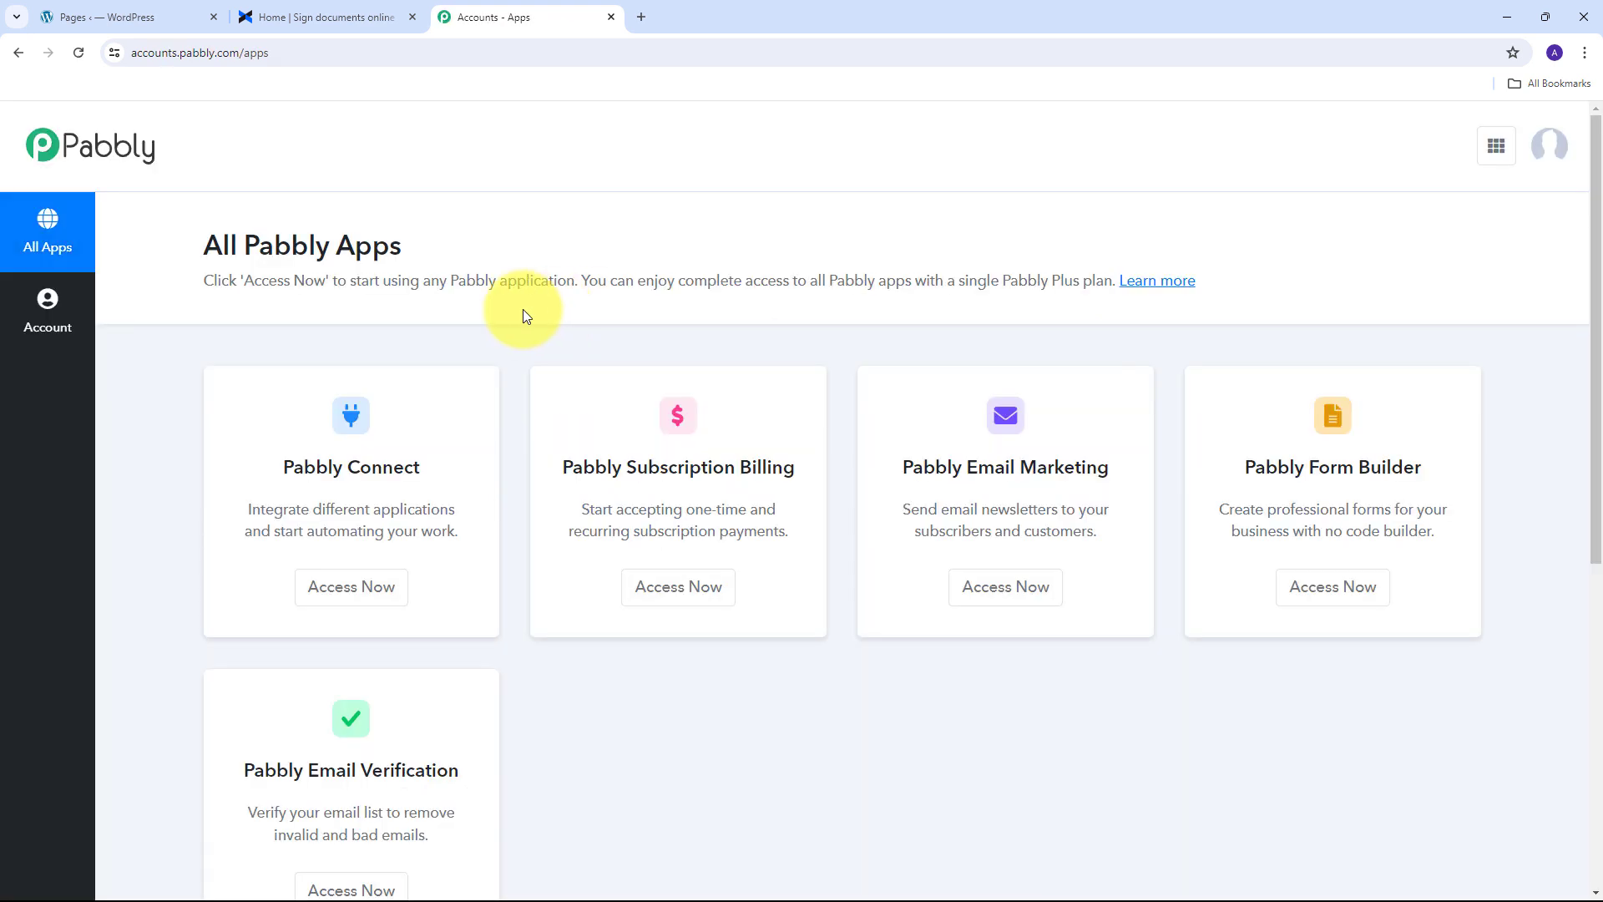
scroll(524, 316, down, 2)
scroll(334, 401, down, 1)
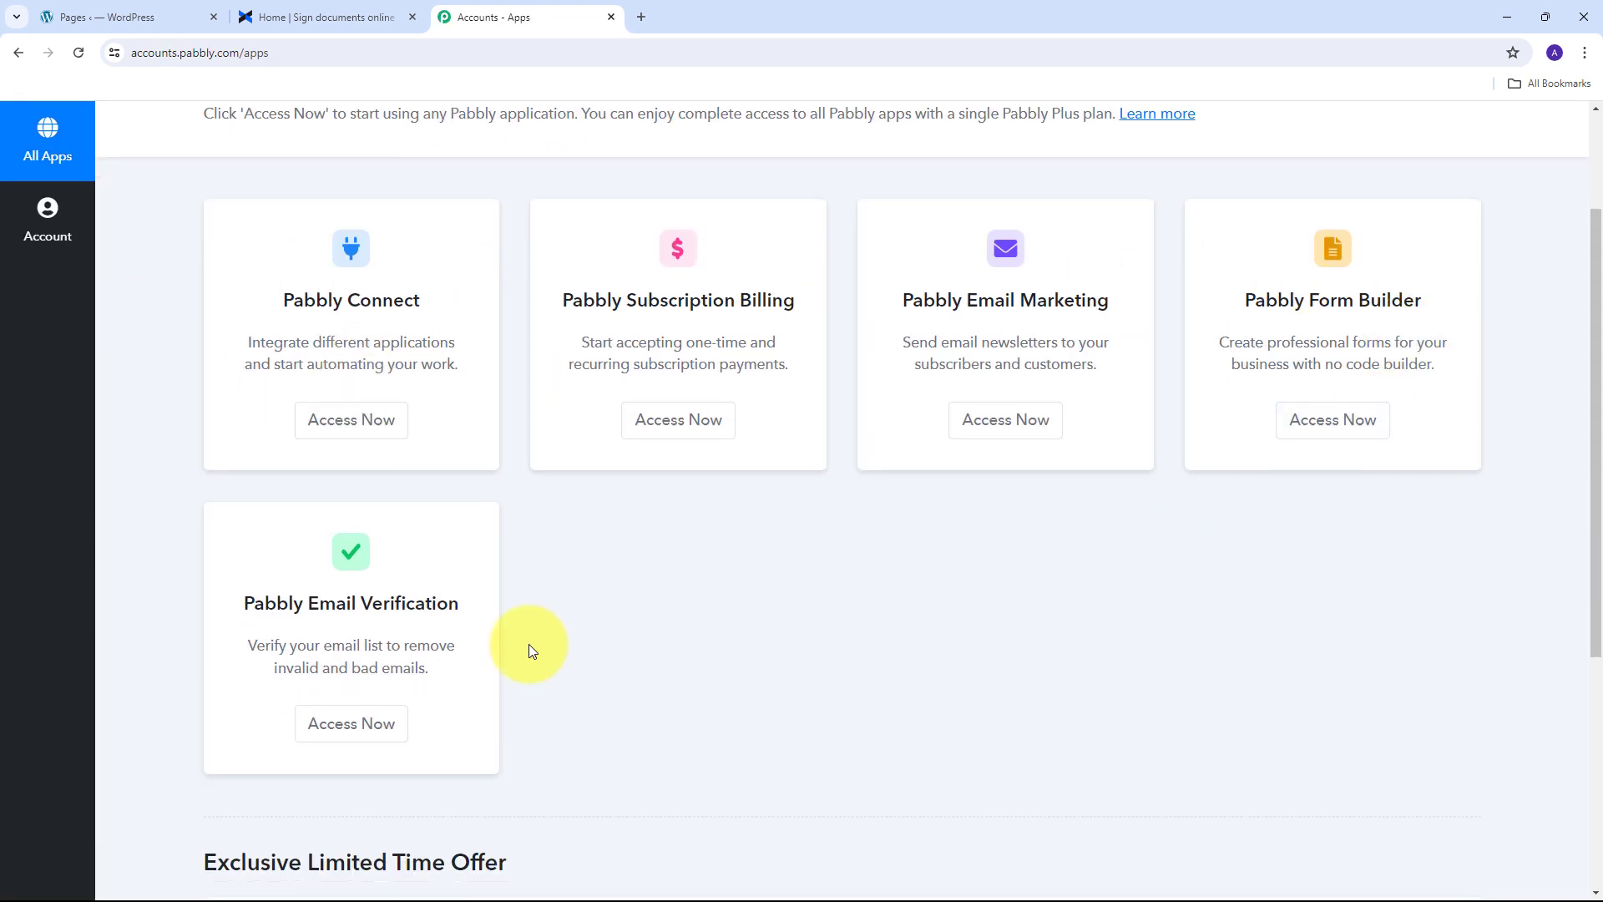
drag(279, 302, 428, 310)
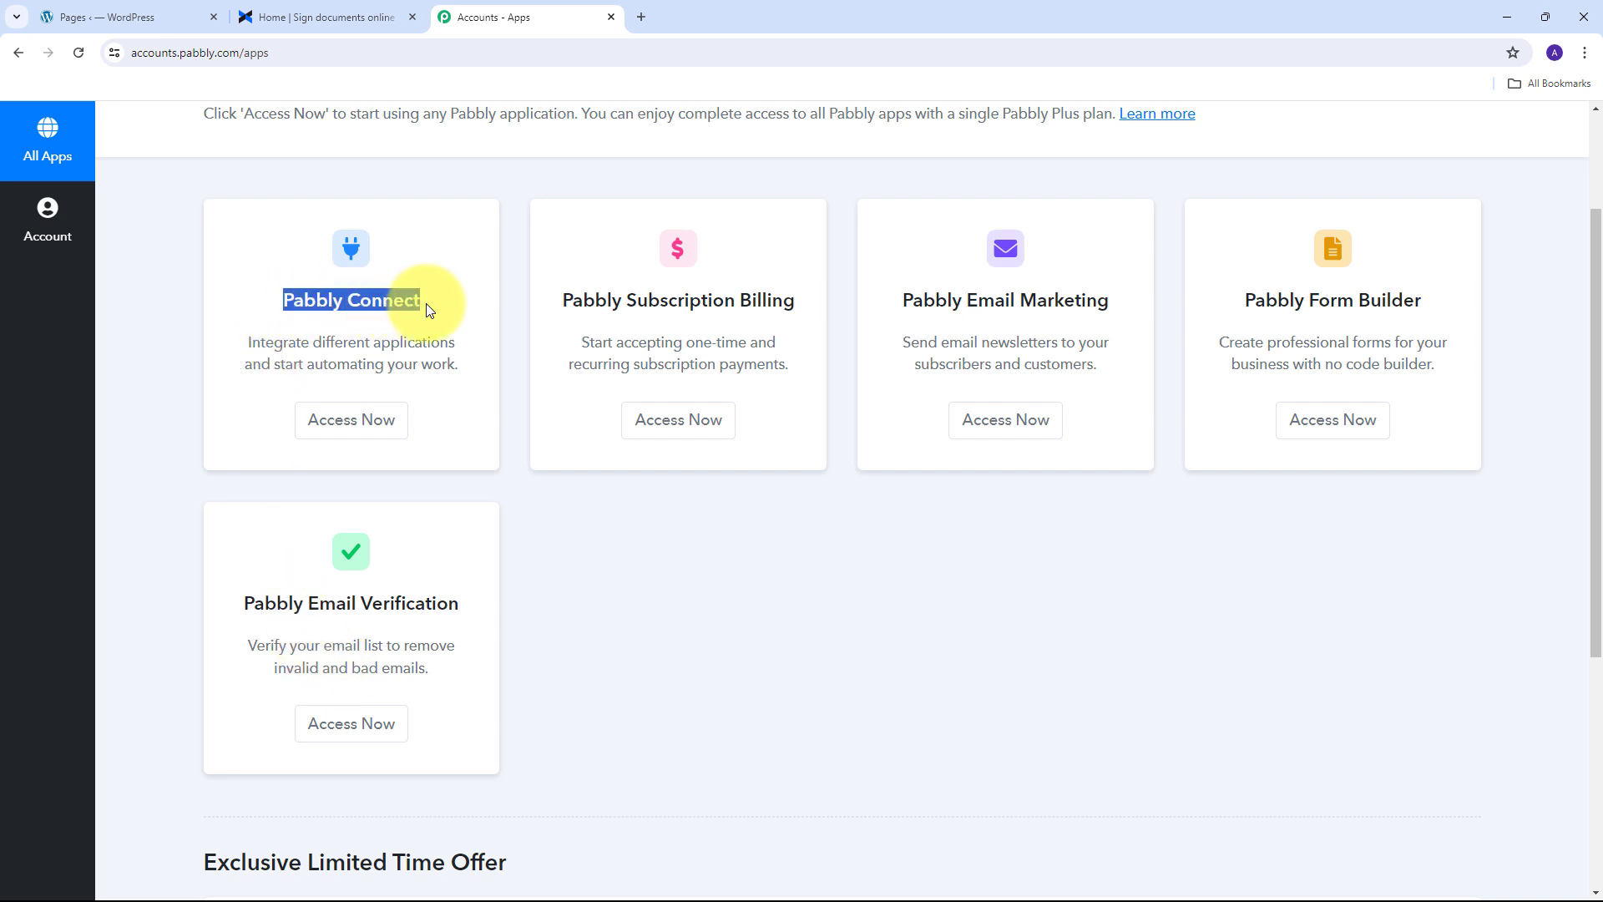
click(349, 424)
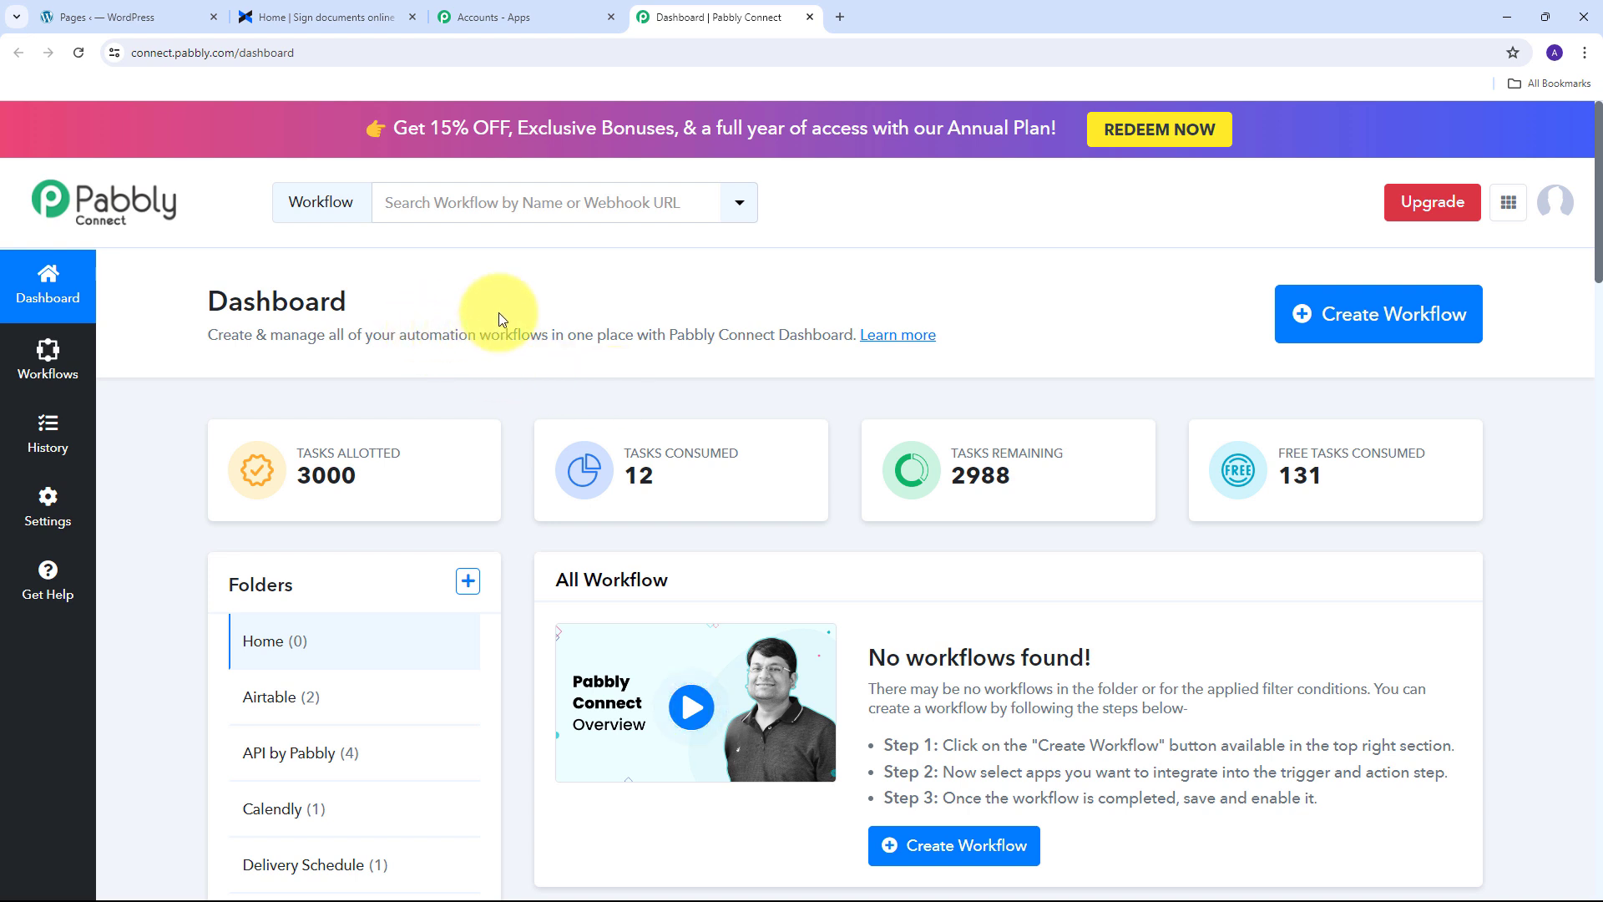
Create a workflow in the Home folder with a name beginning "Send Dropbox Sign Signature Request on Elementor Form".
click(1372, 317)
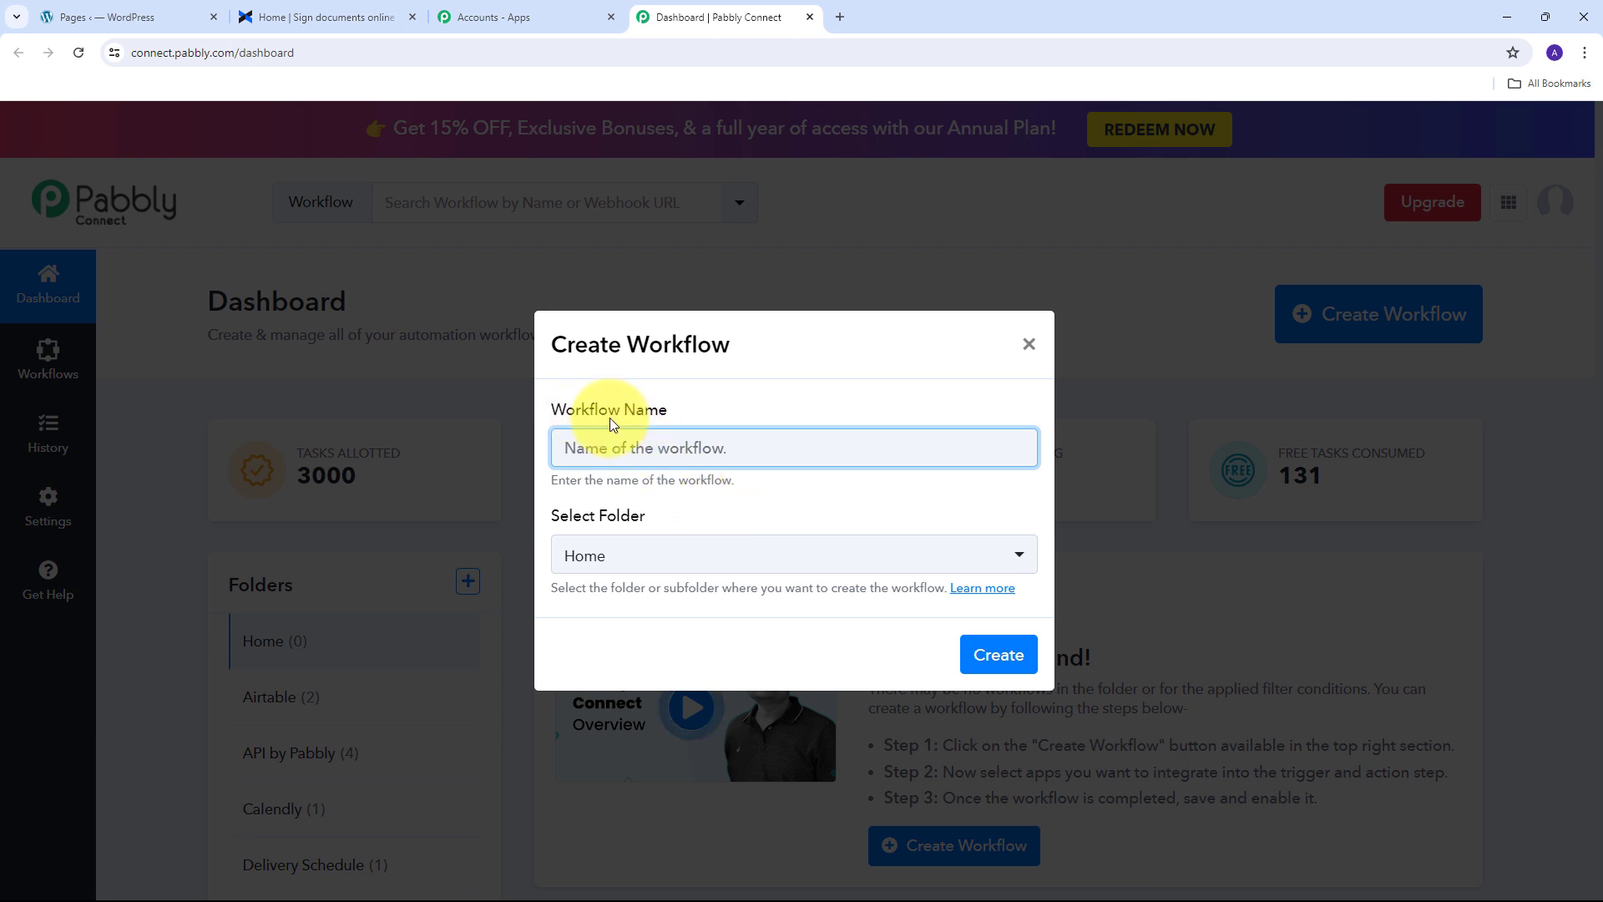
key(ctrl+v)
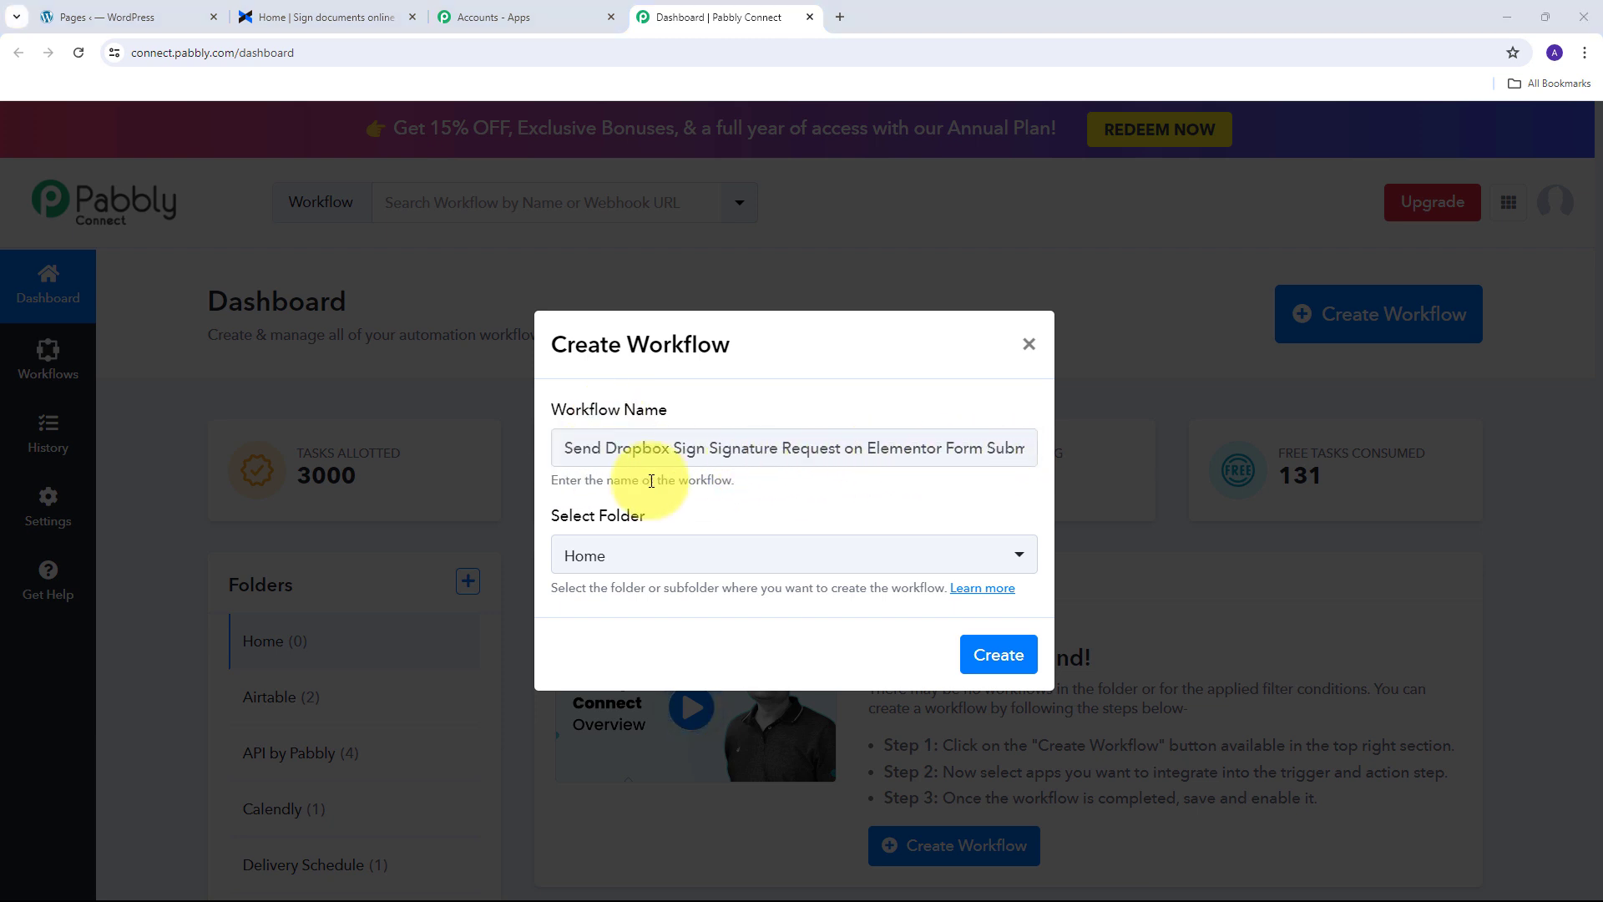
click(998, 658)
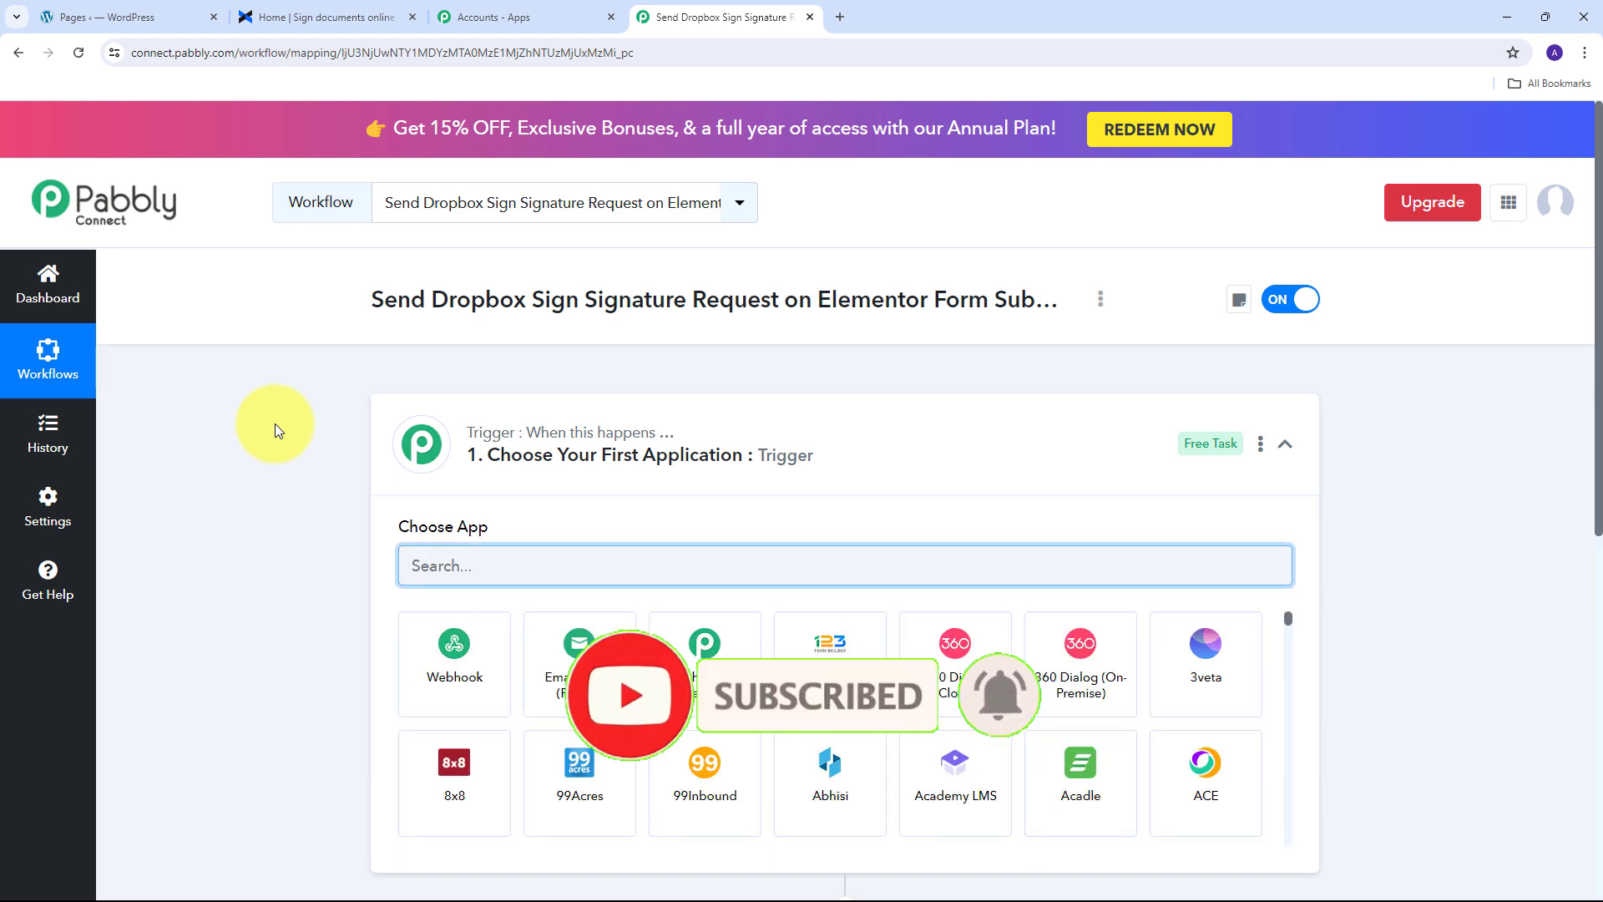
Set the workflow's trigger to the Elementor app with the New Form Submission event.
scroll(274, 424, down, 3)
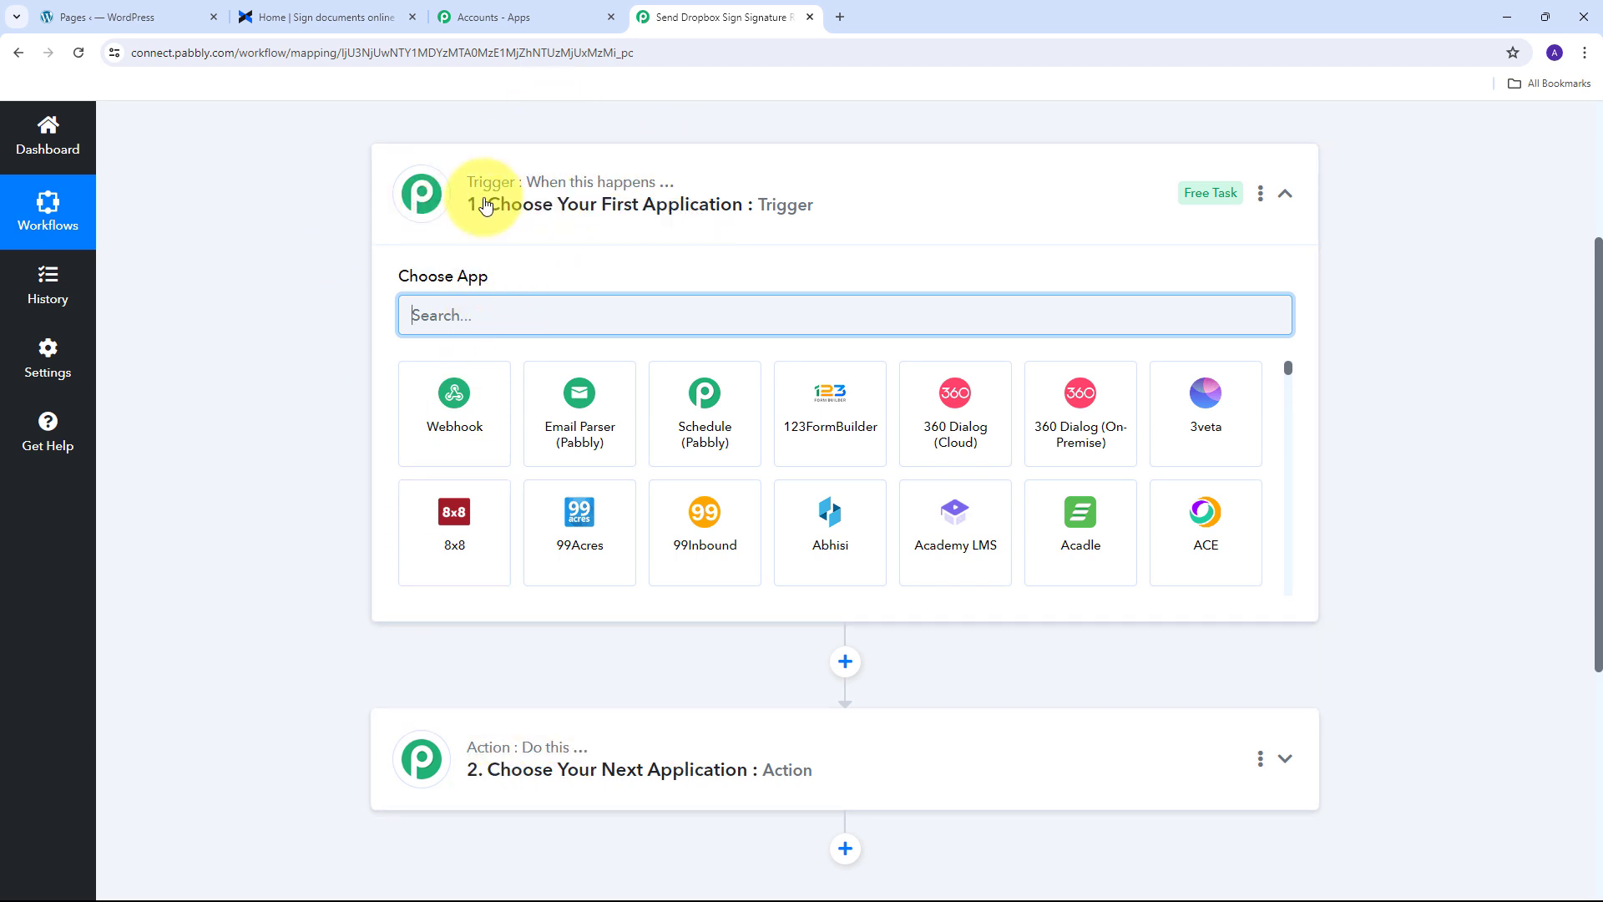
mouse_move(490, 195)
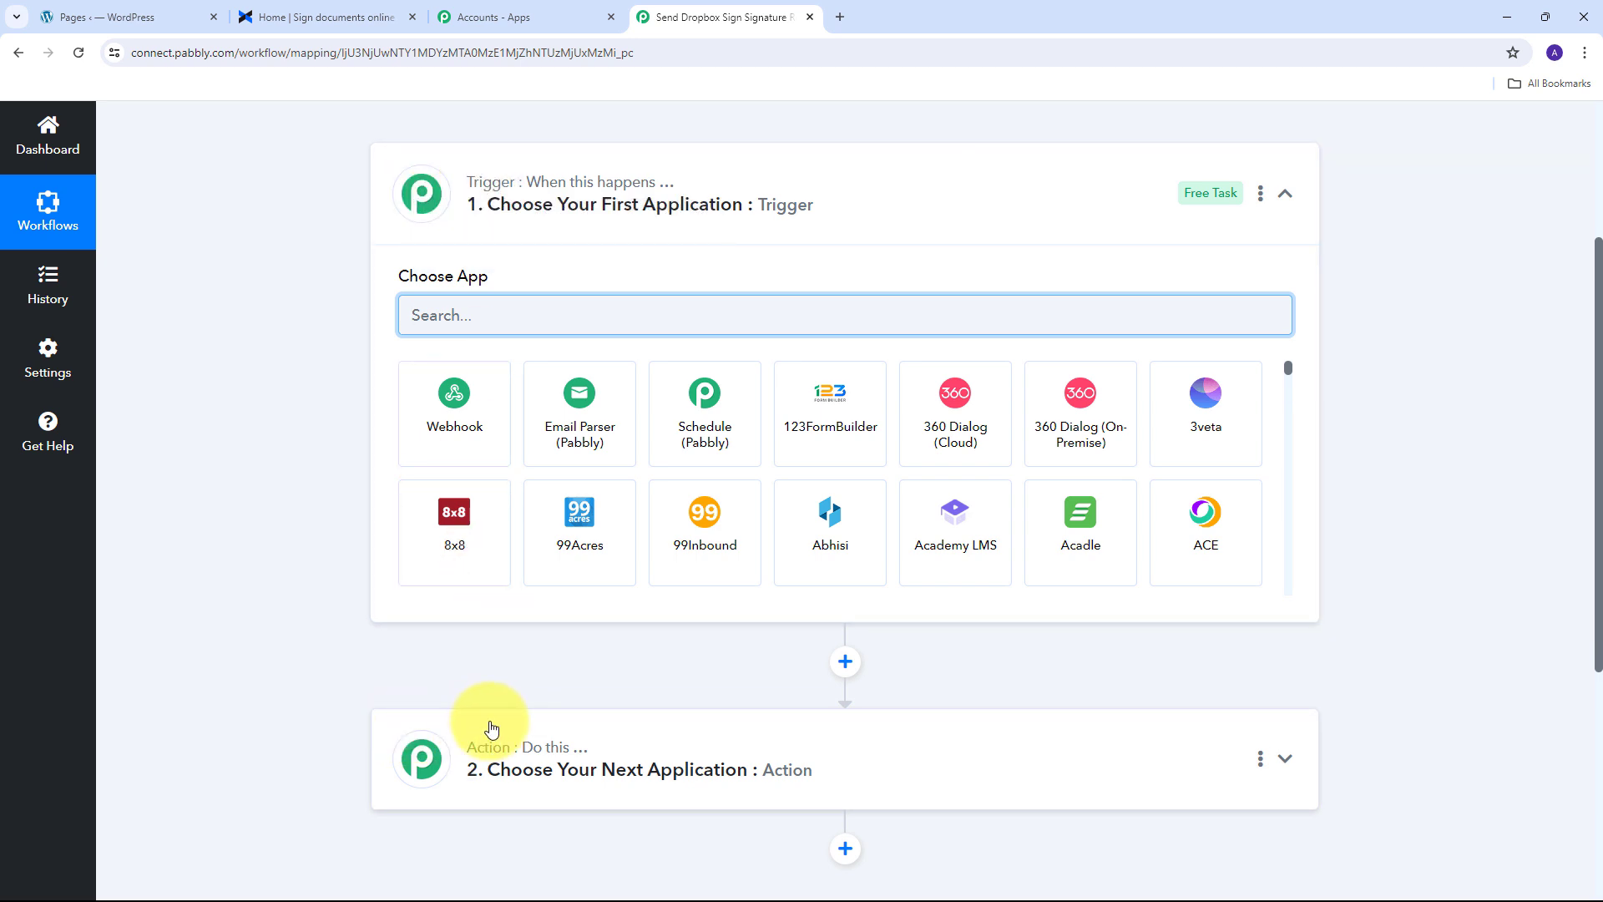
mouse_move(529, 752)
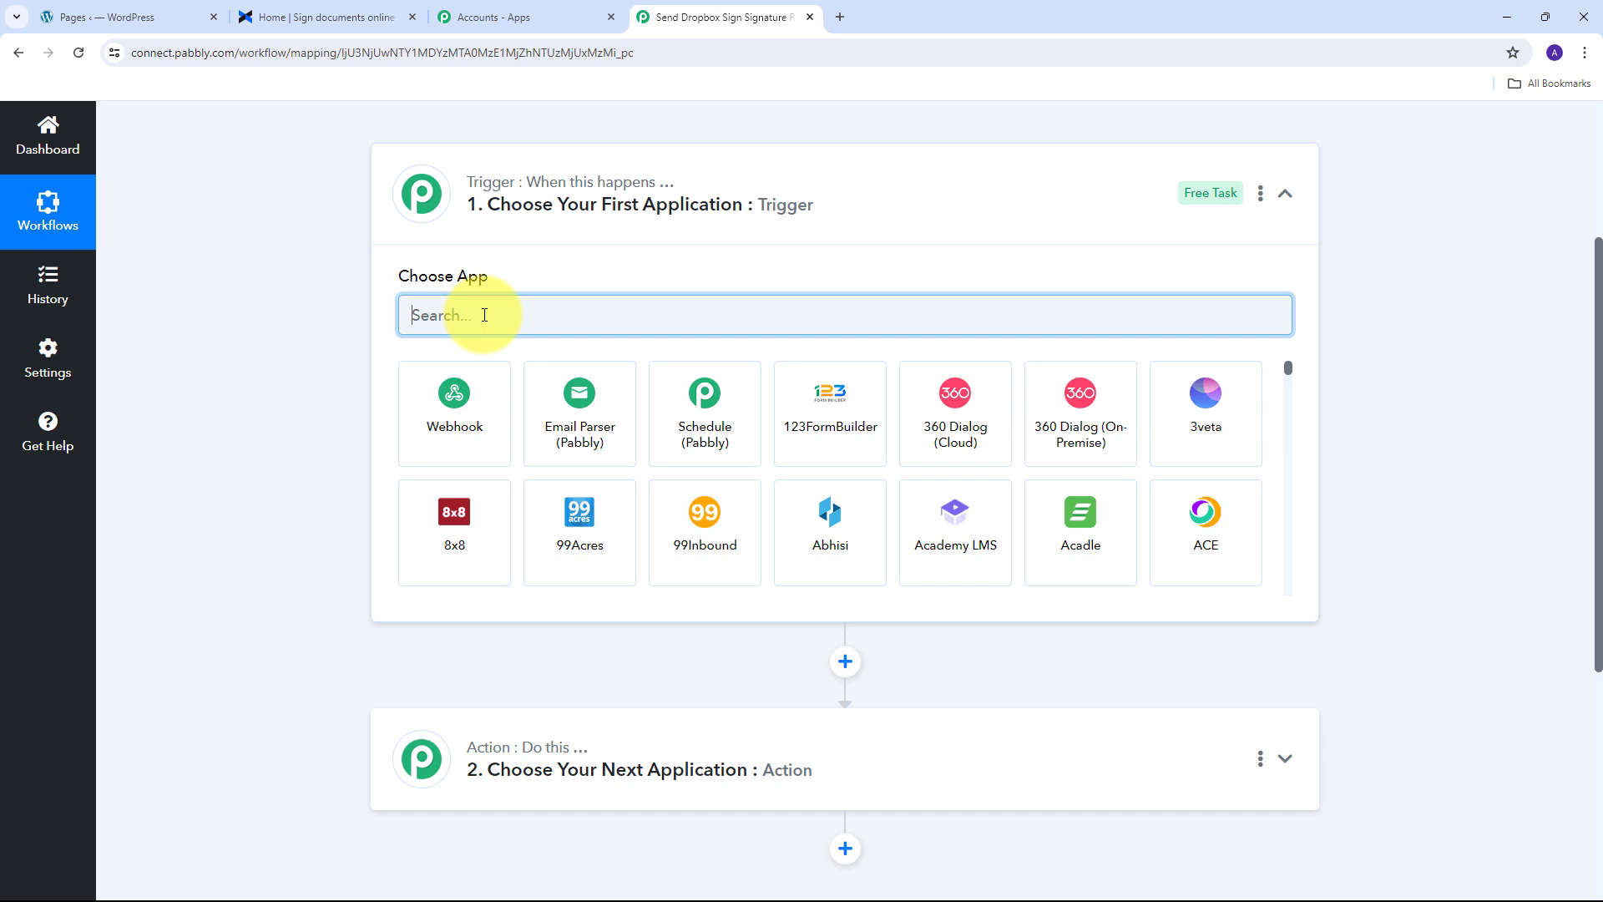
text(Elementor)
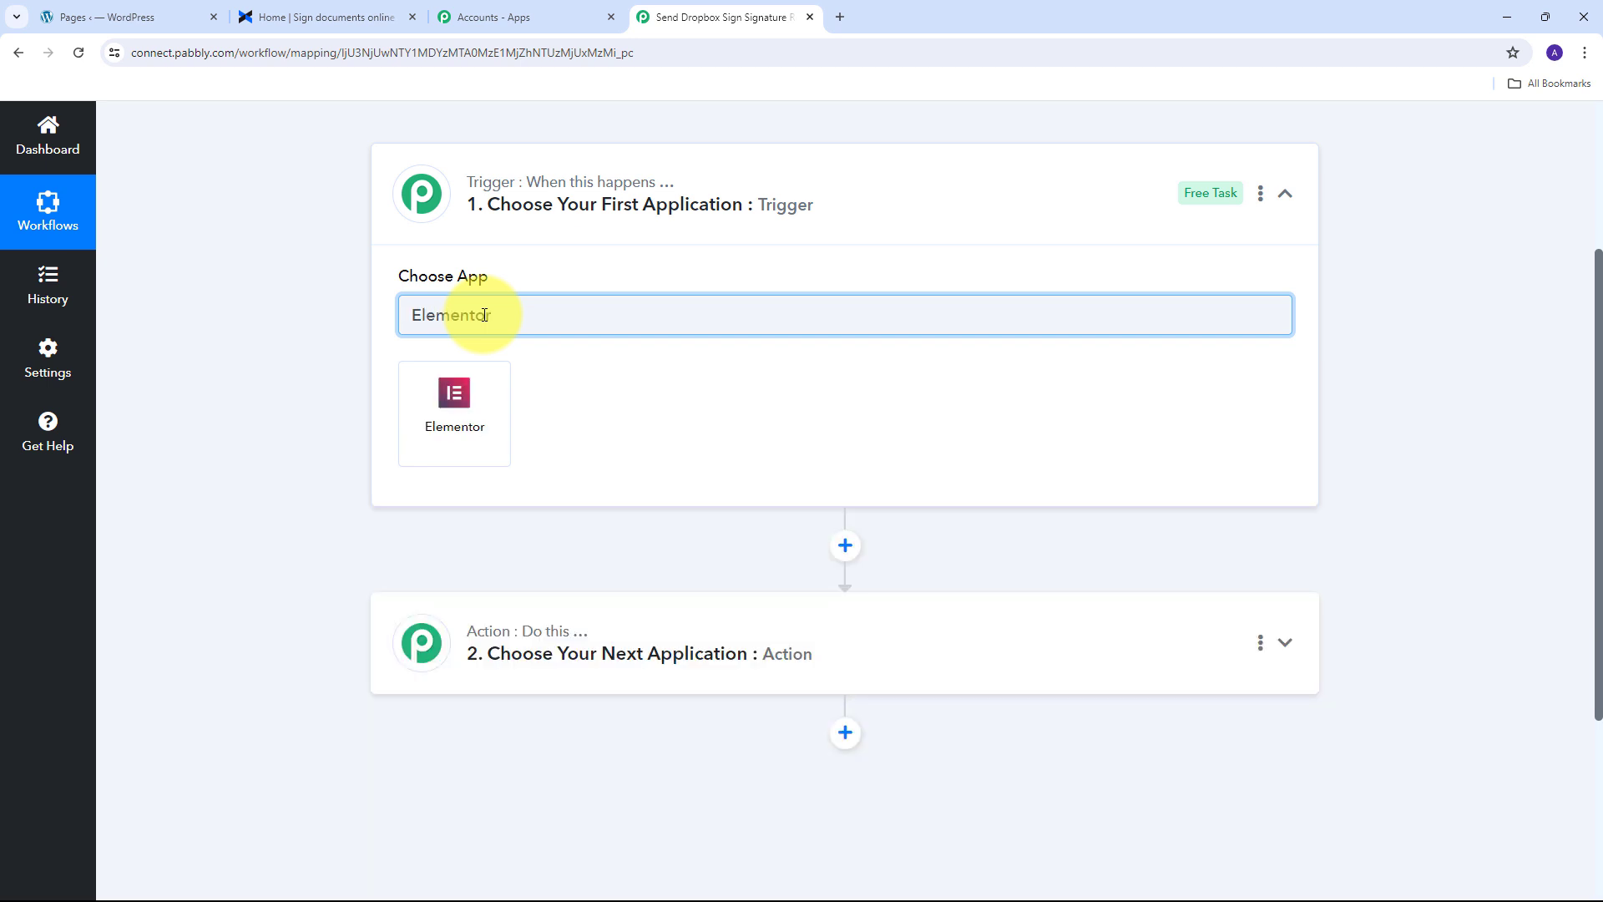
click(465, 404)
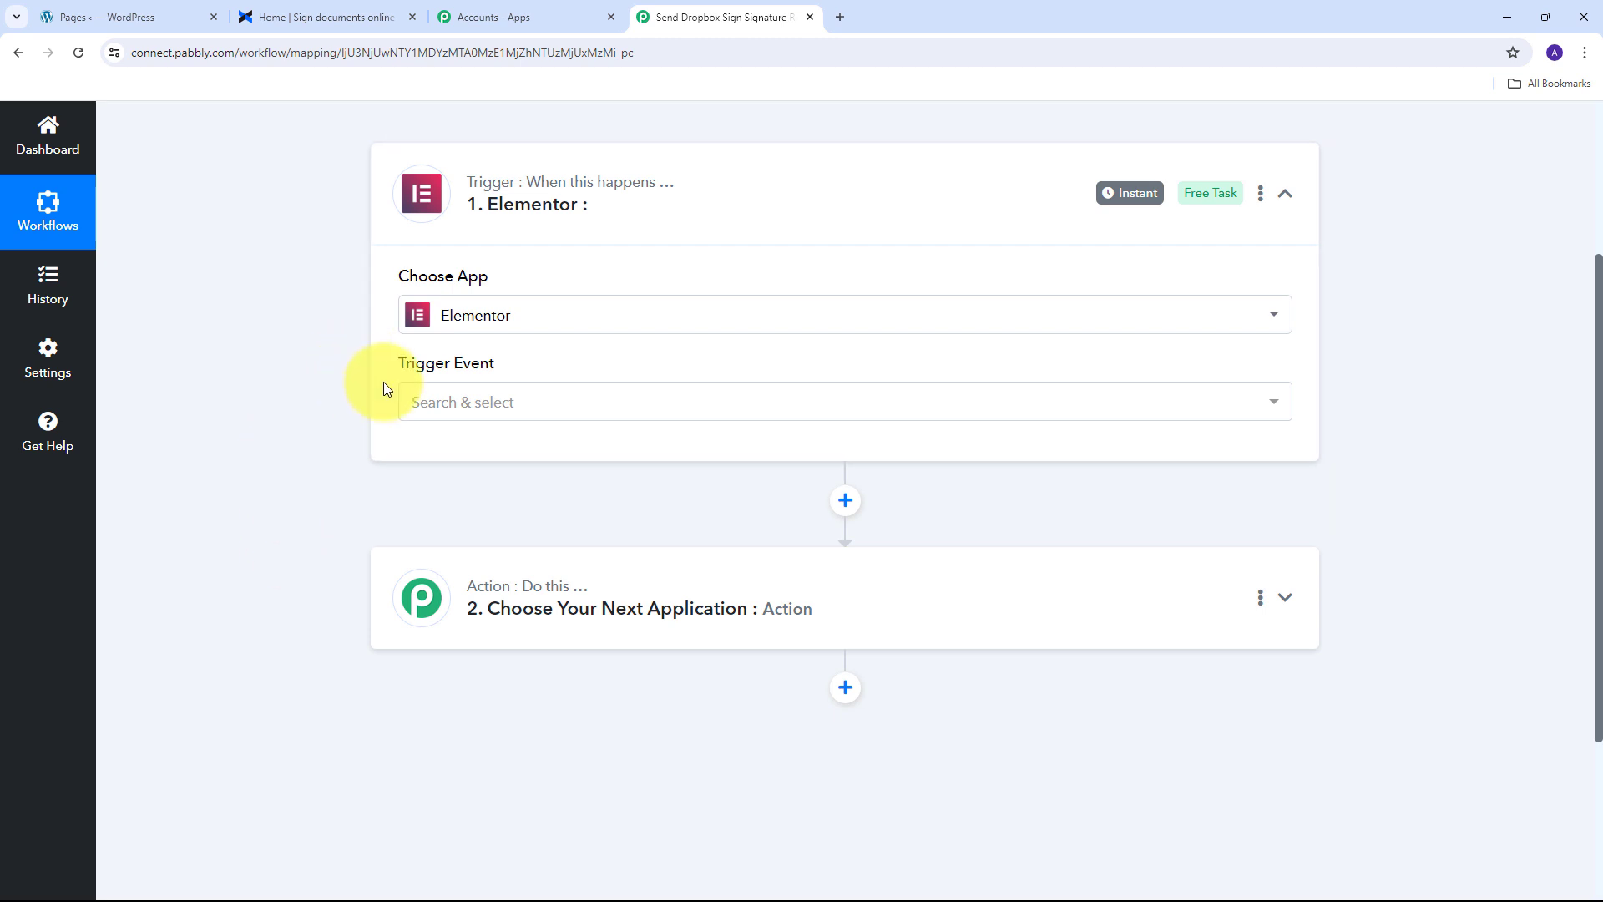
click(1106, 401)
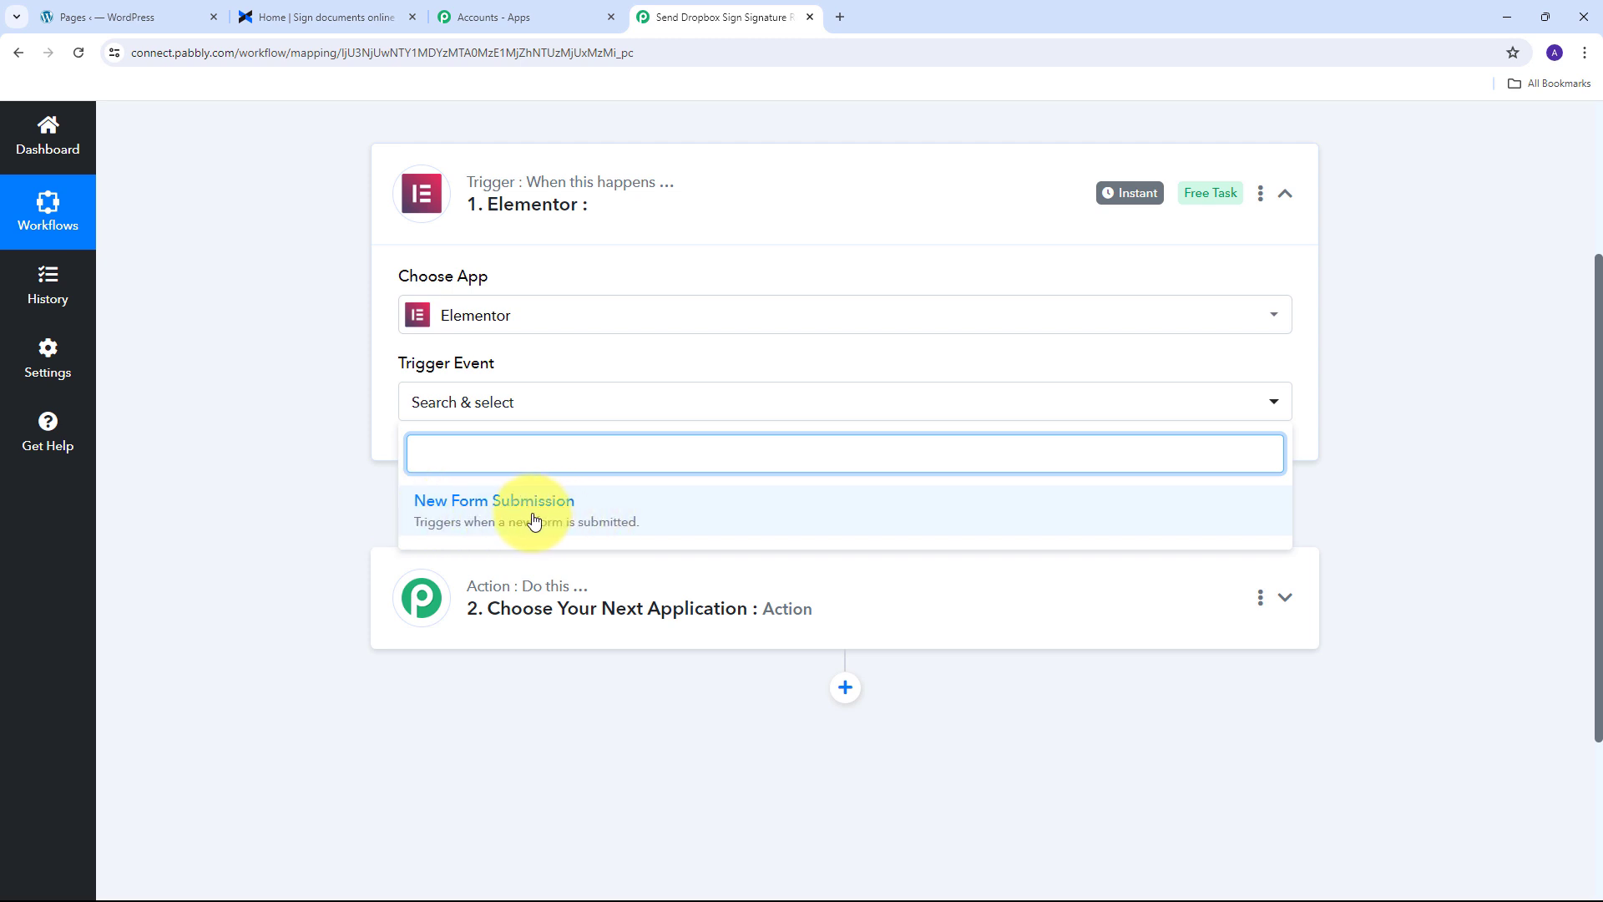
click(562, 512)
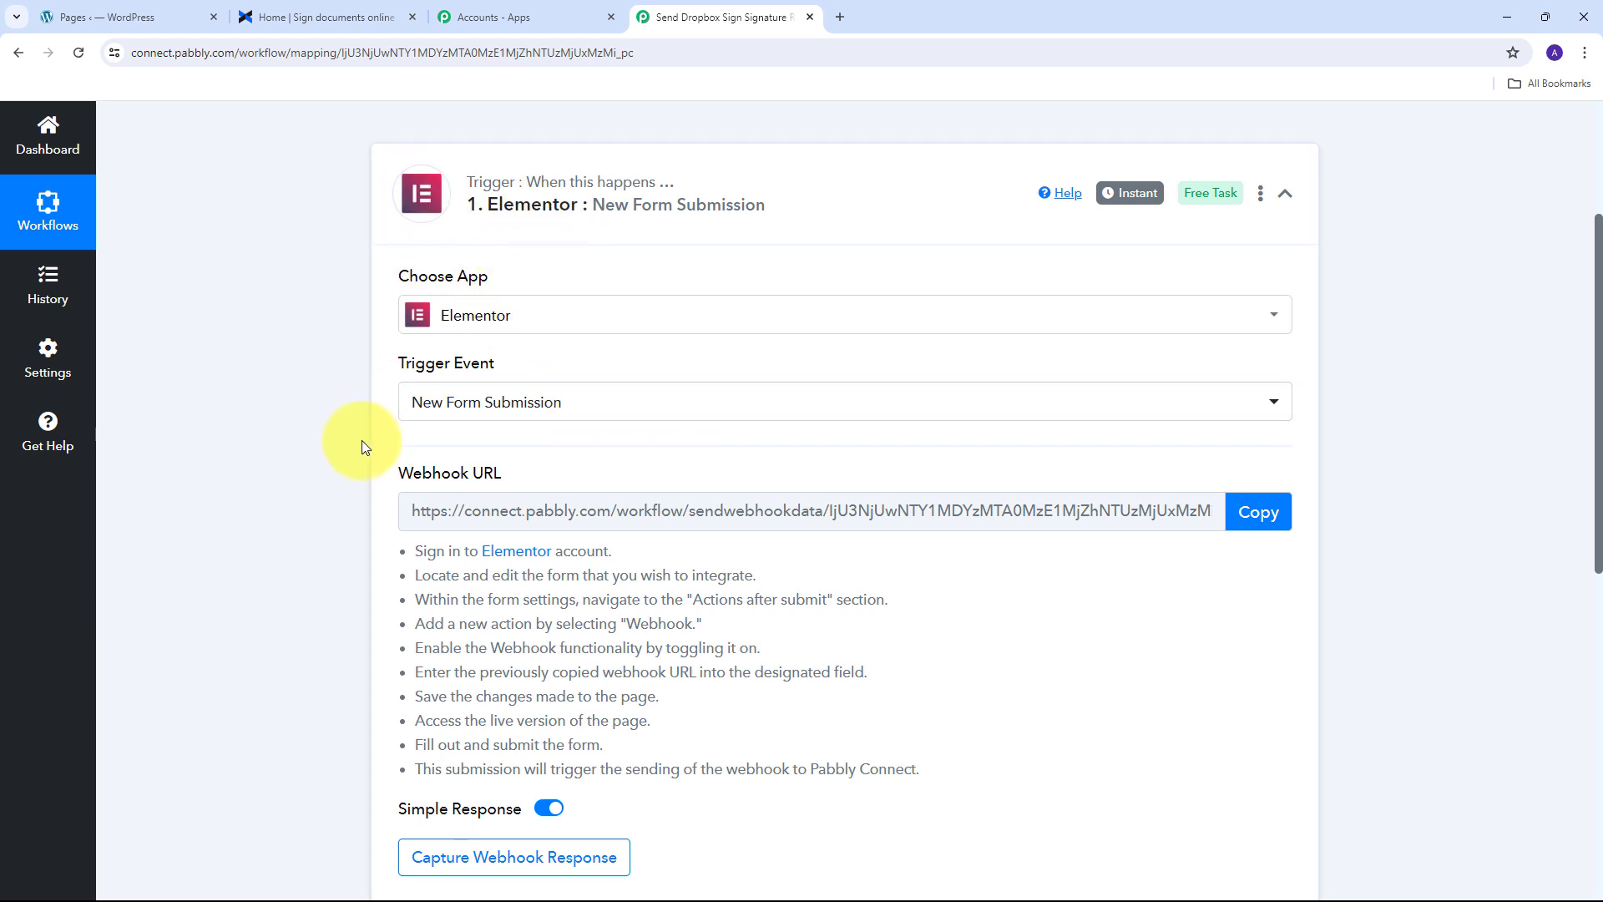
Review the Elementor trigger's setup instructions and copy its webhook URL.
drag(378, 472, 588, 473)
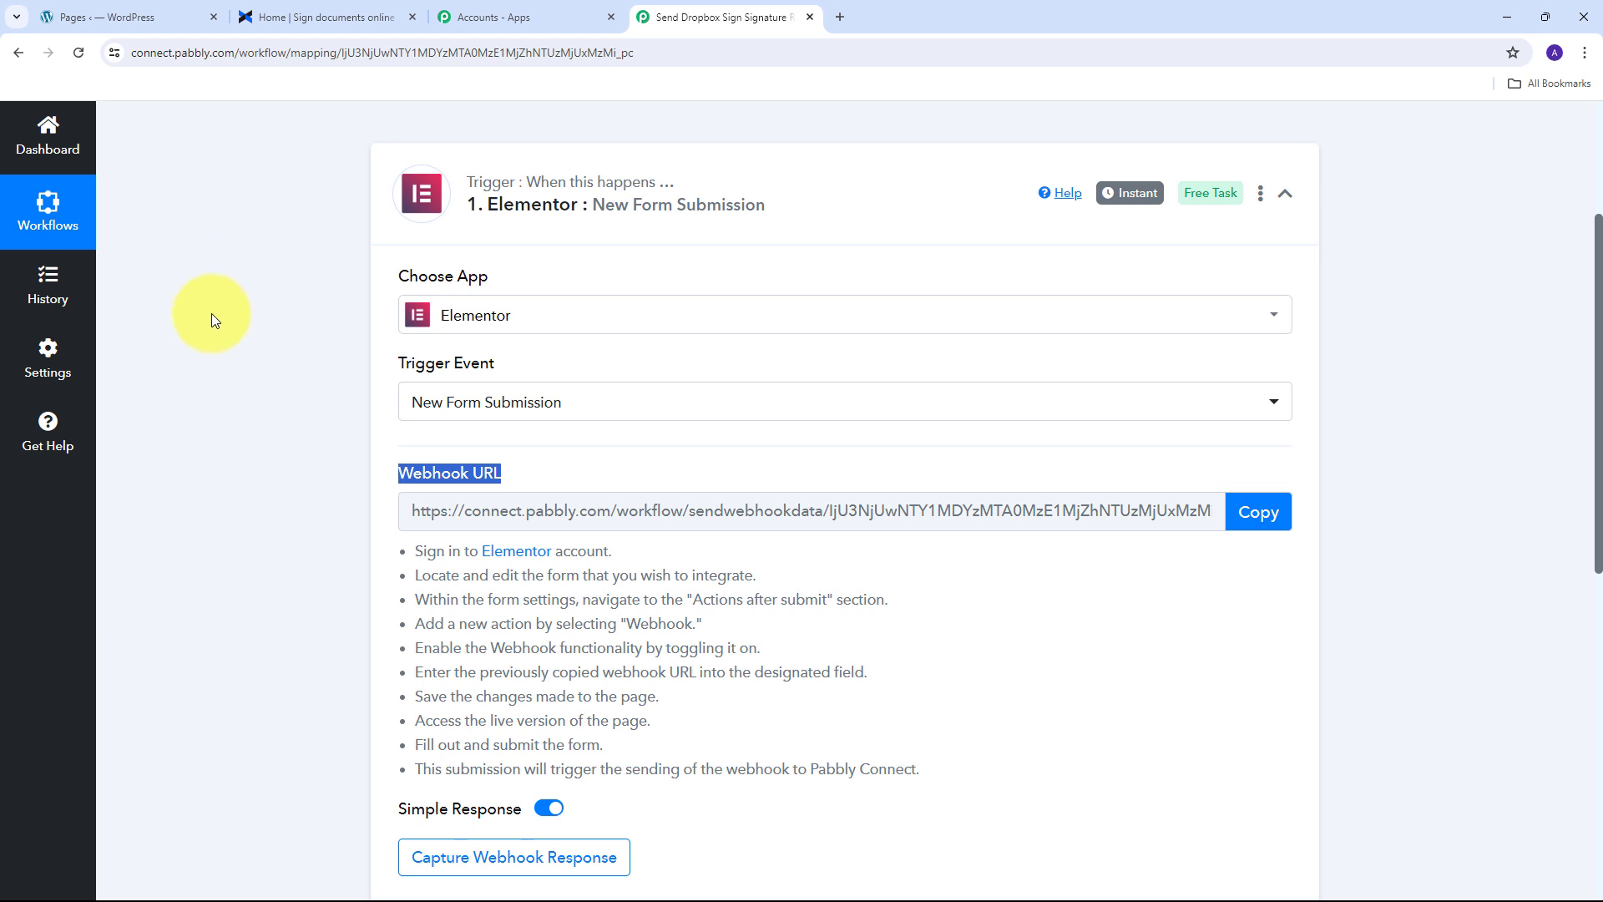
scroll(234, 309, down, 1)
scroll(334, 280, up, 1)
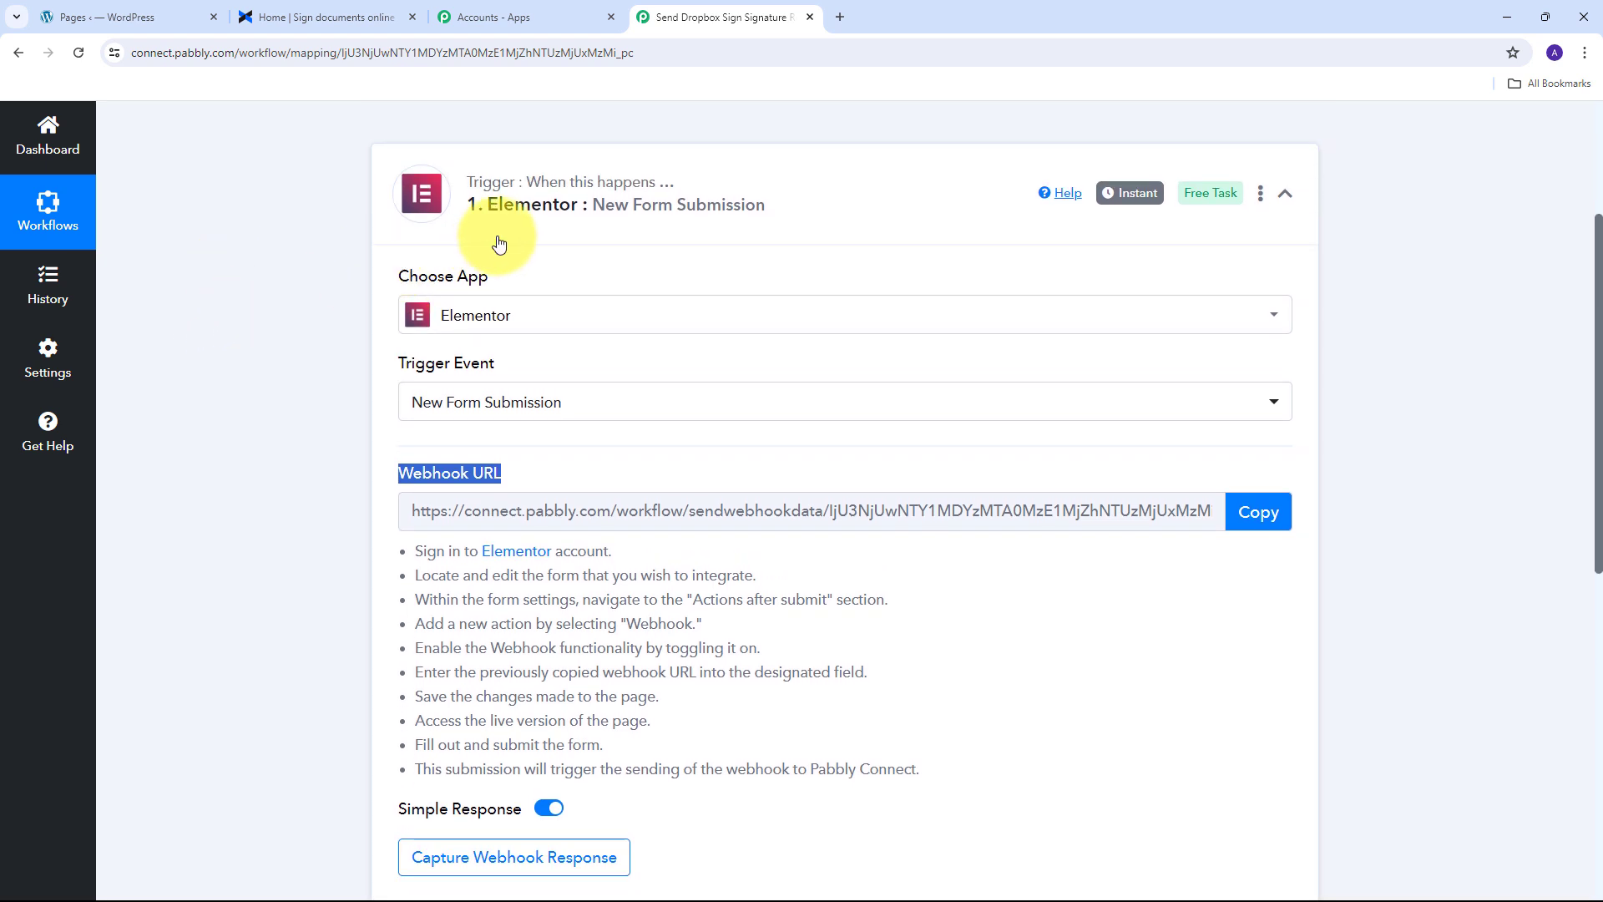
scroll(317, 276, down, 1)
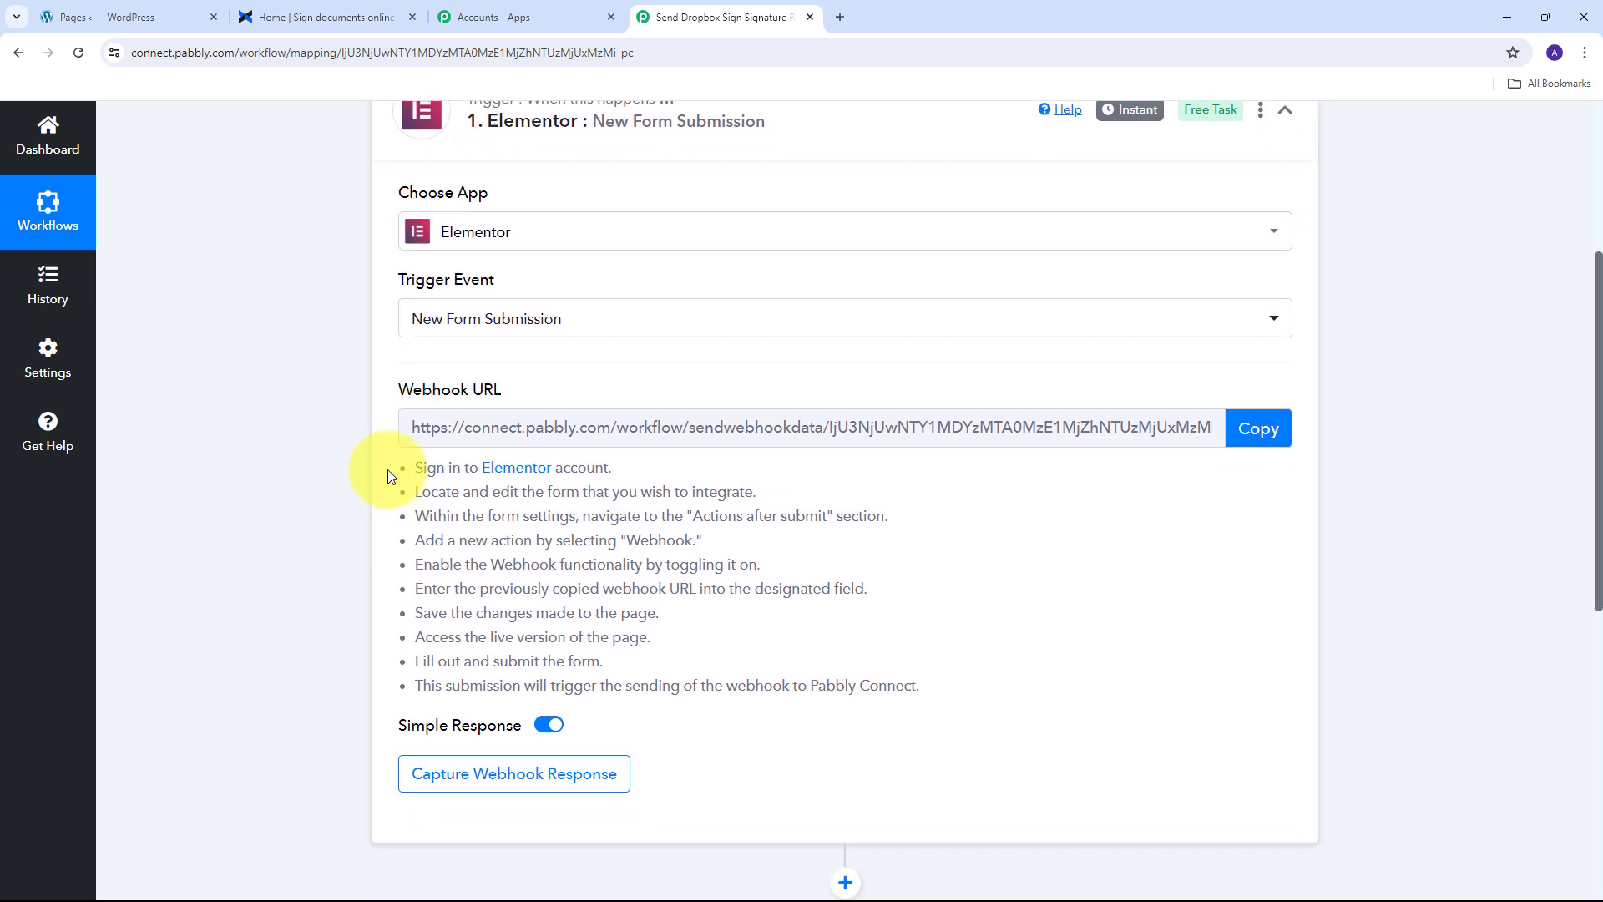
drag(388, 470, 960, 731)
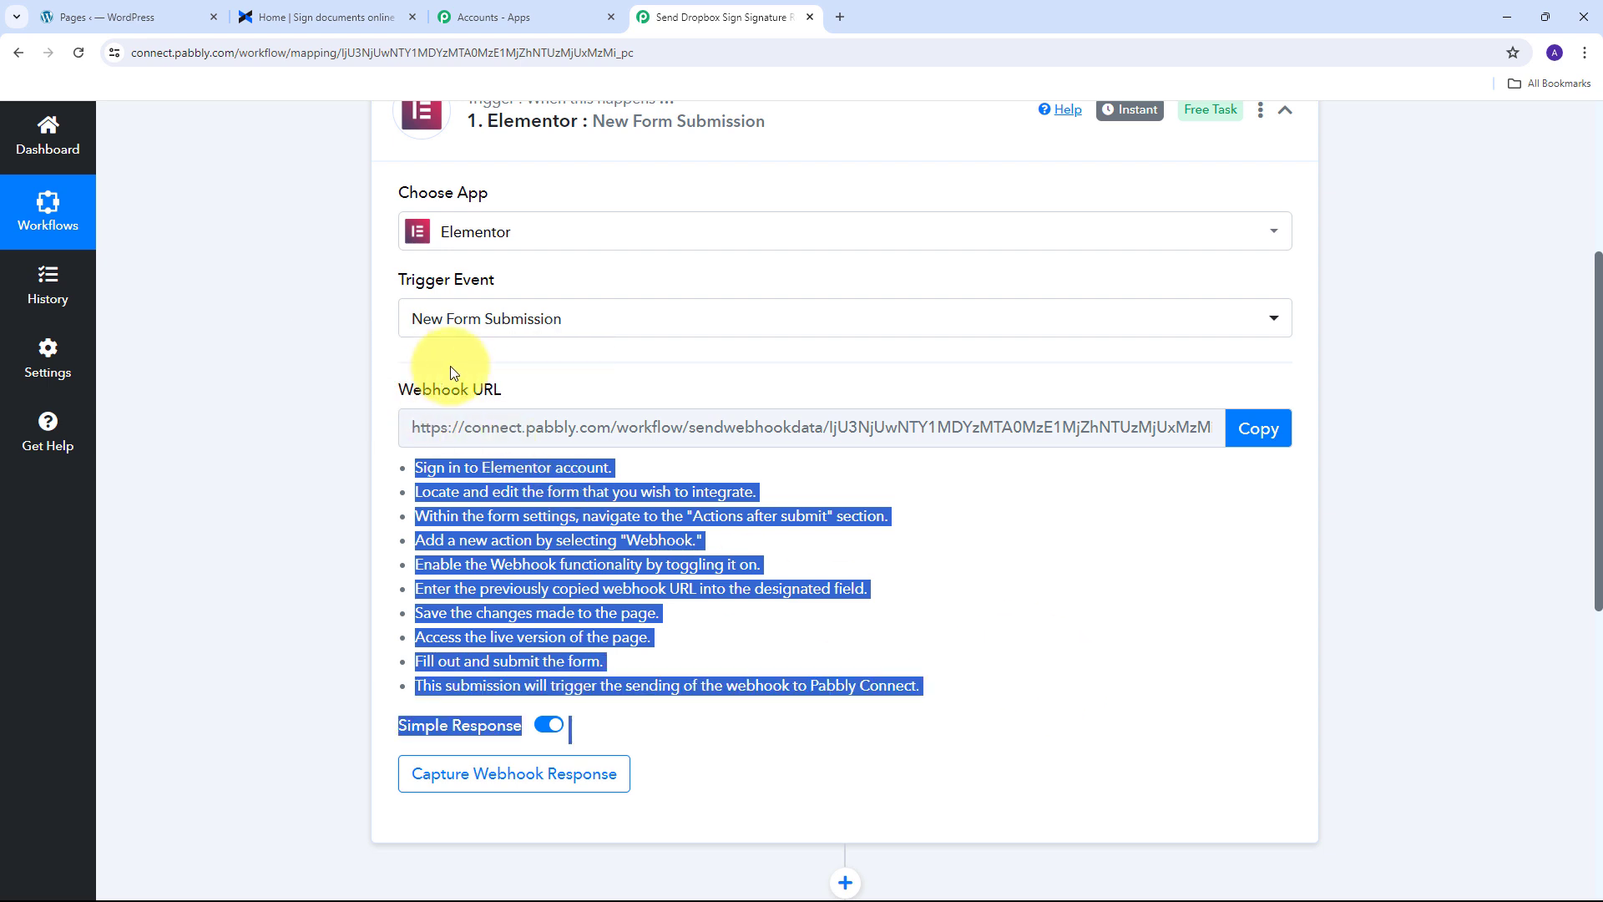
click(1248, 444)
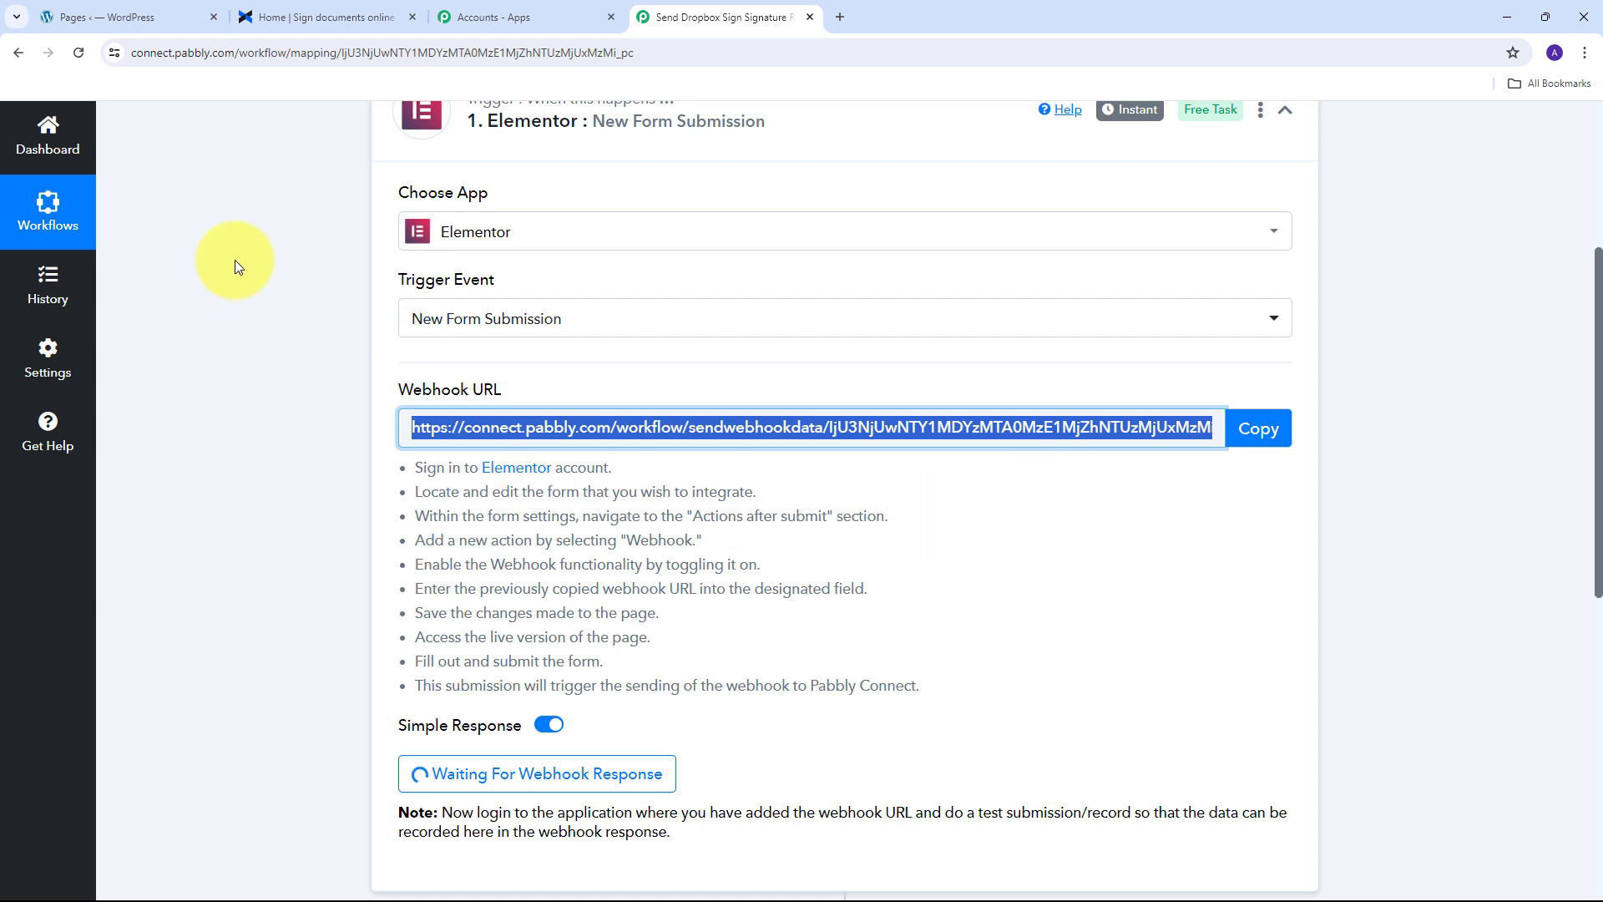
Switch to WordPress, edit the Employee On-boarding form page with Elementor, and select its form for editing.
click(114, 14)
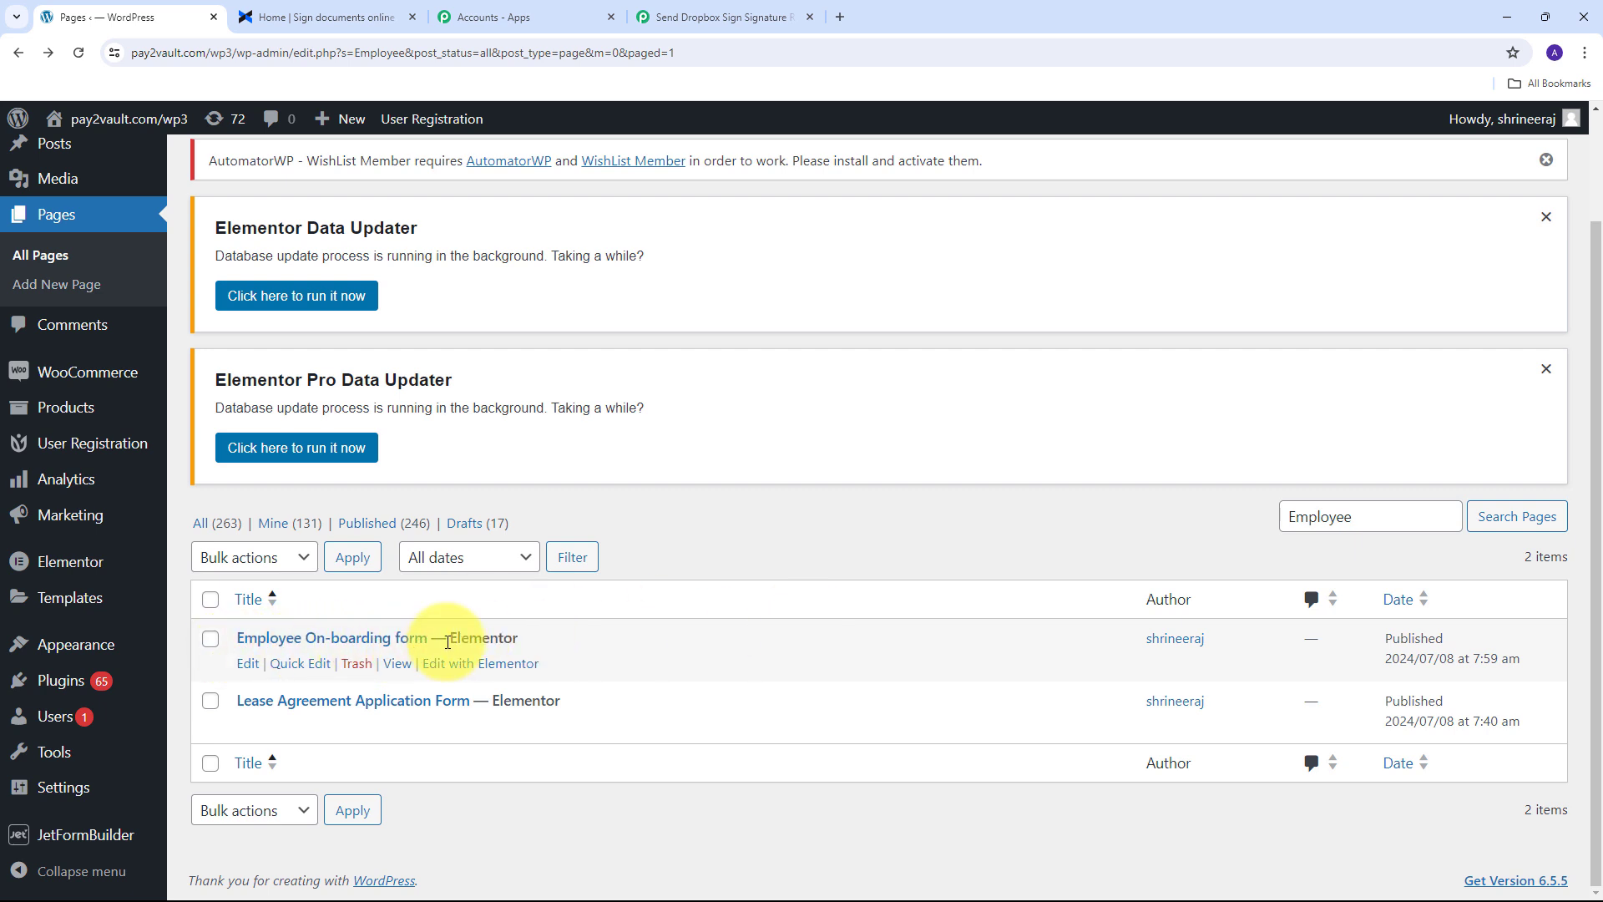
click(482, 670)
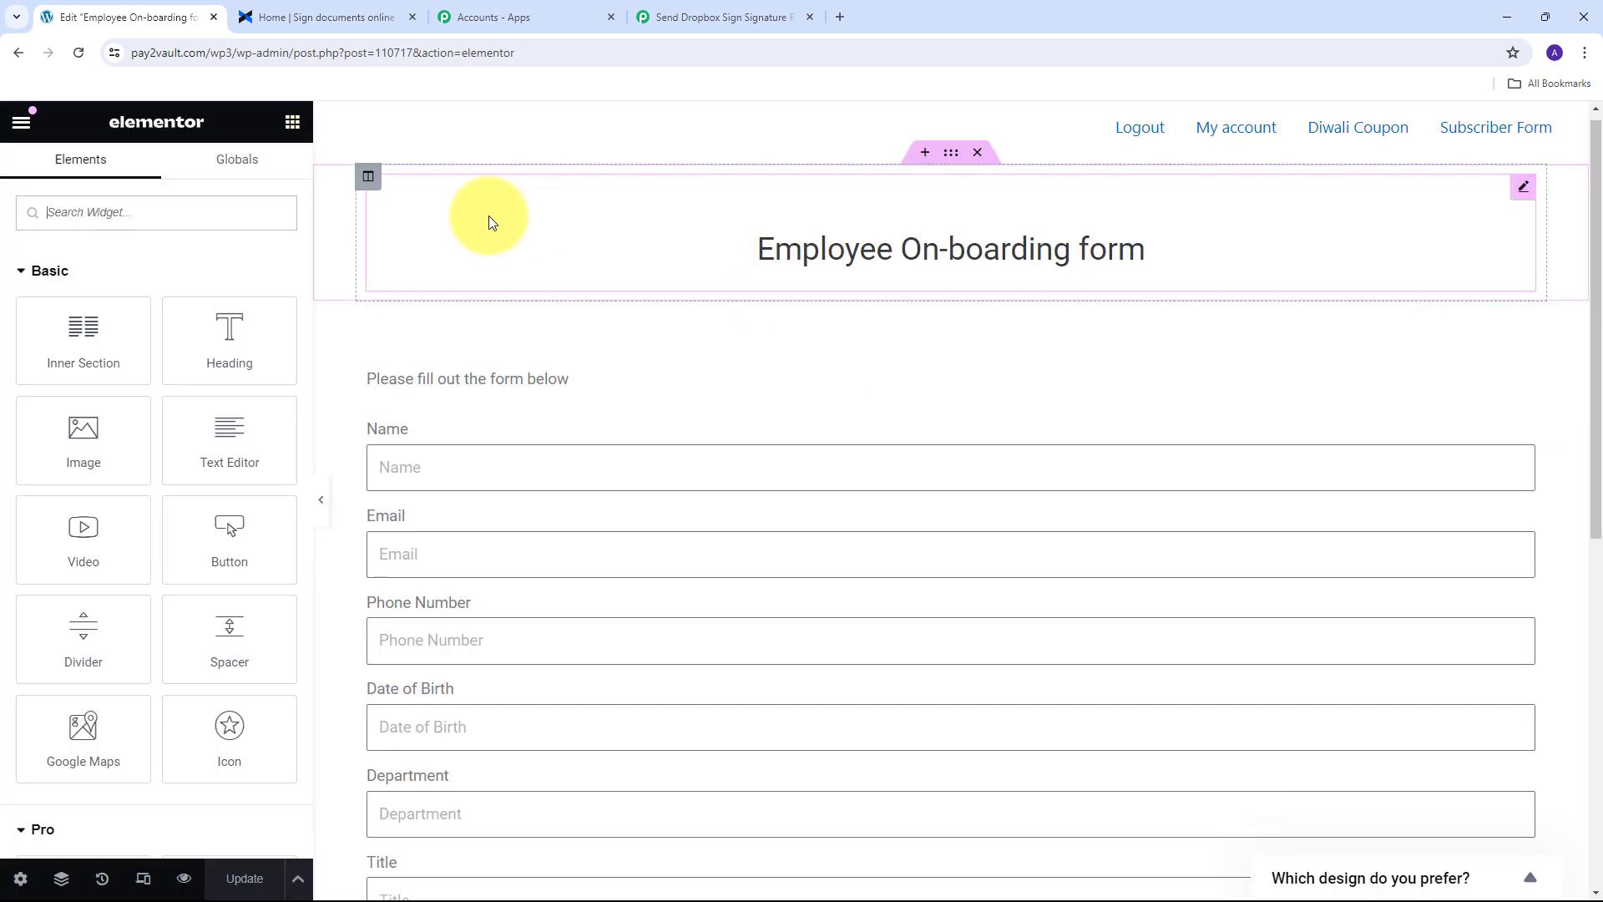
scroll(490, 219, down, 3)
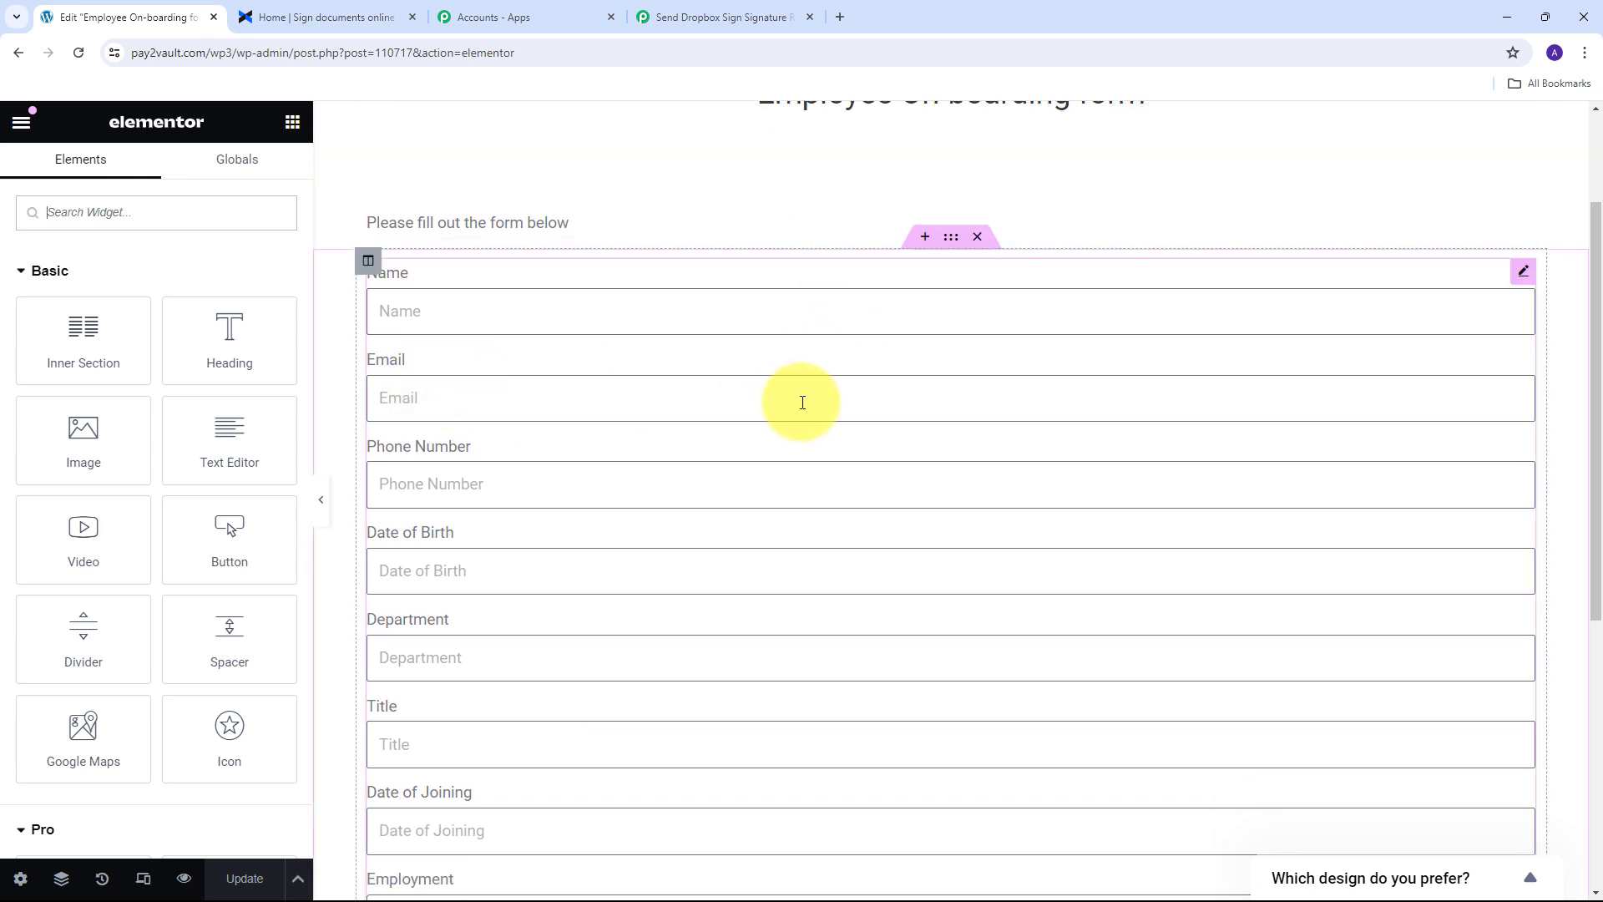
click(802, 403)
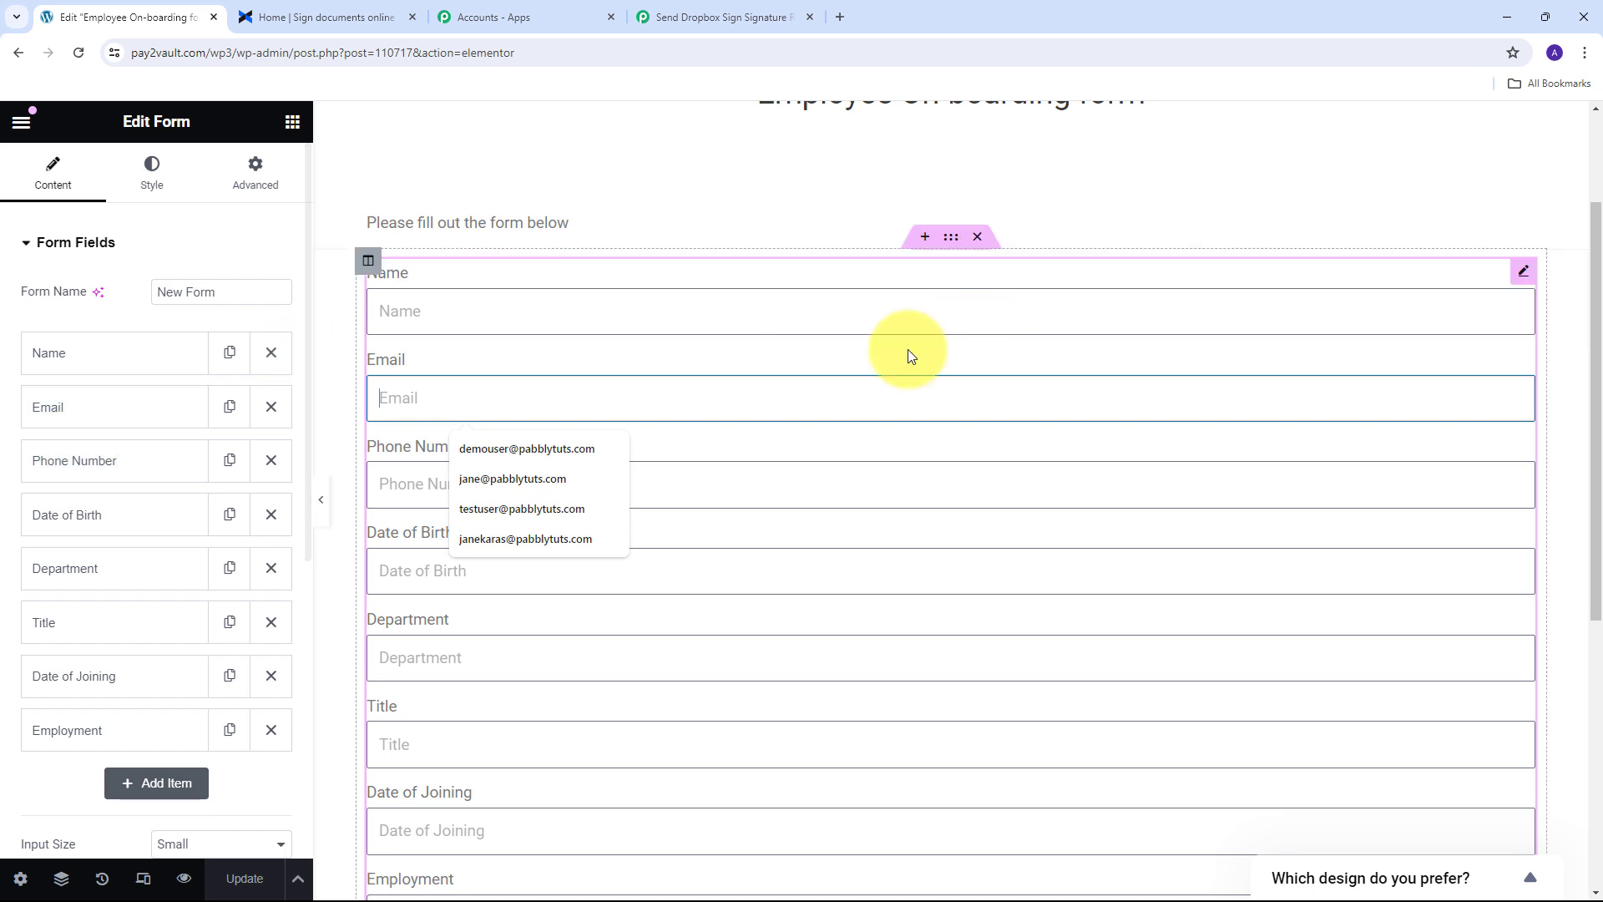
Add Webhook to the form's actions after submit and open the Webhook settings.
scroll(240, 323, down, 6)
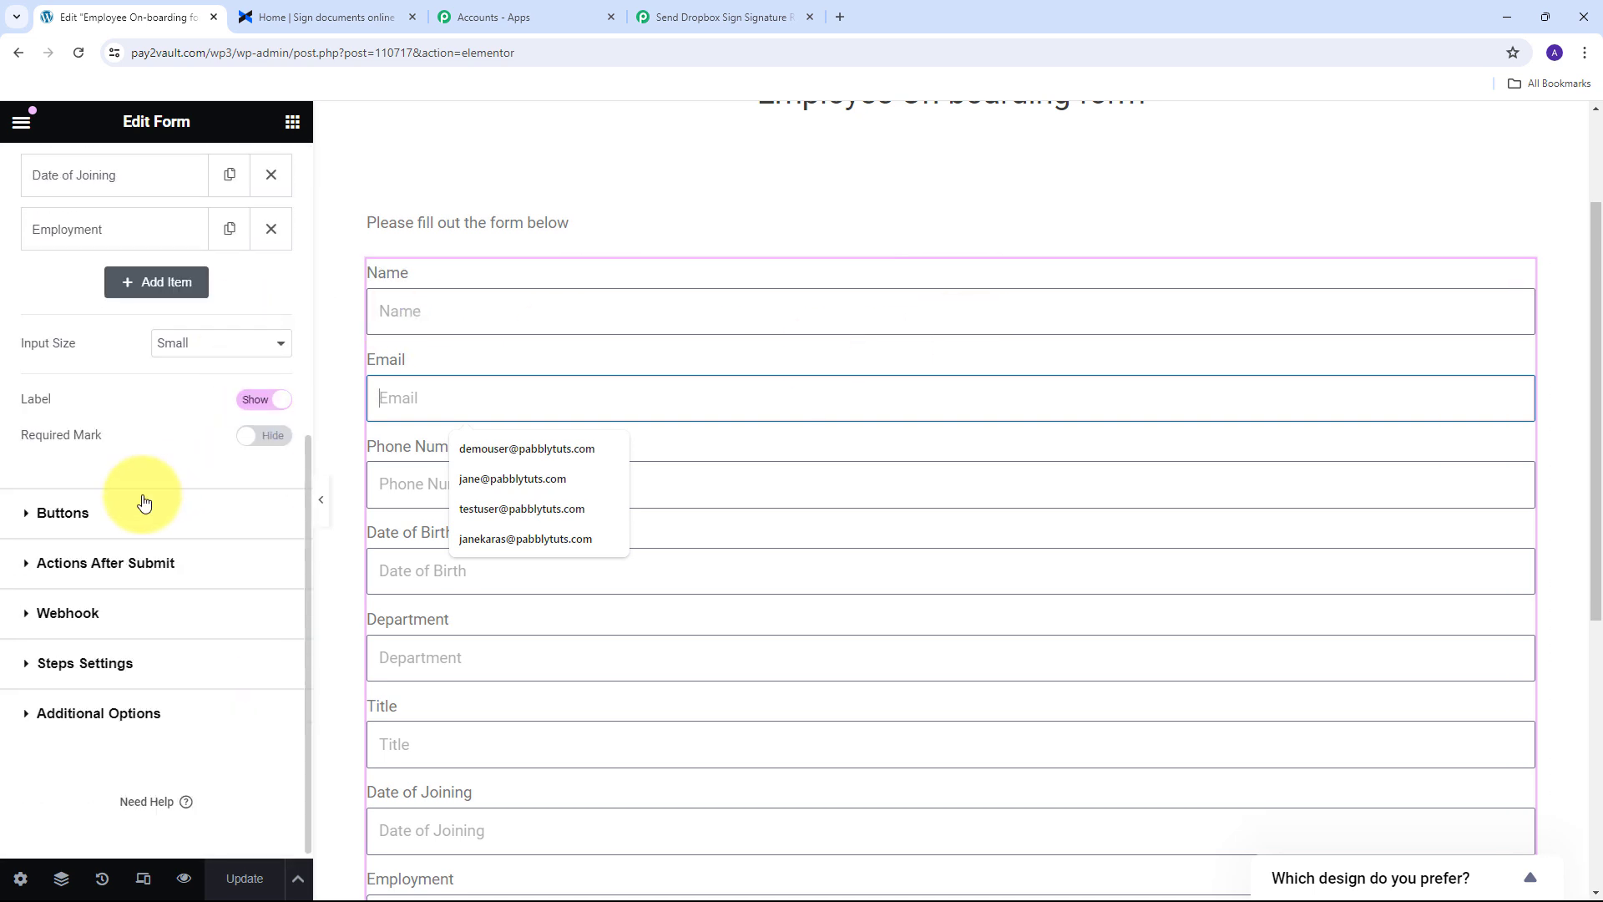
click(31, 568)
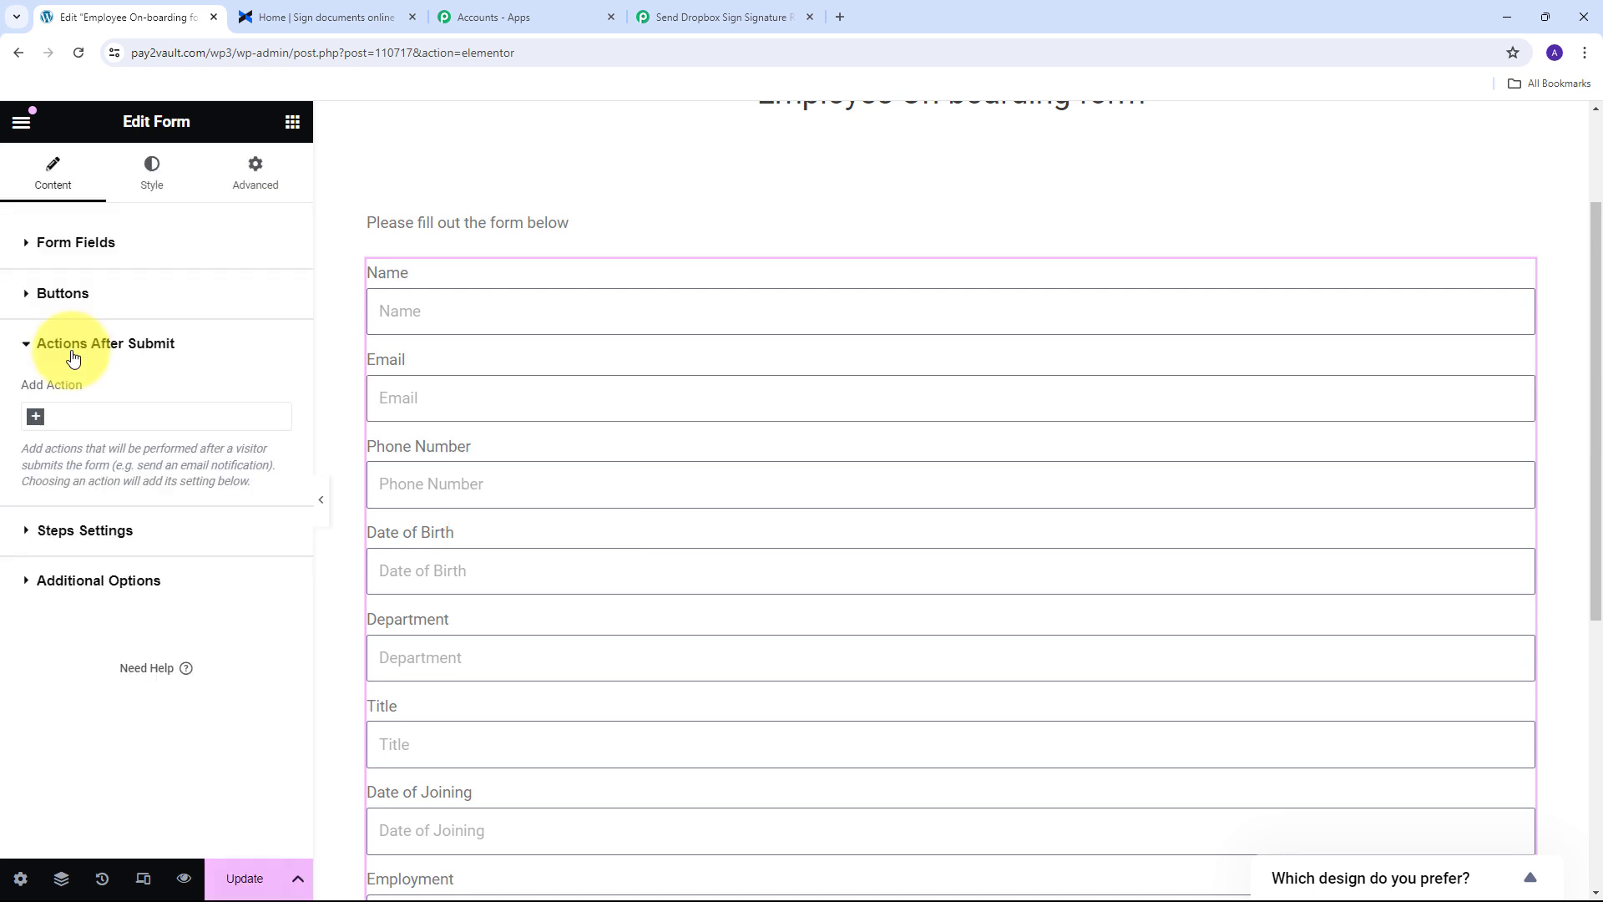
click(33, 418)
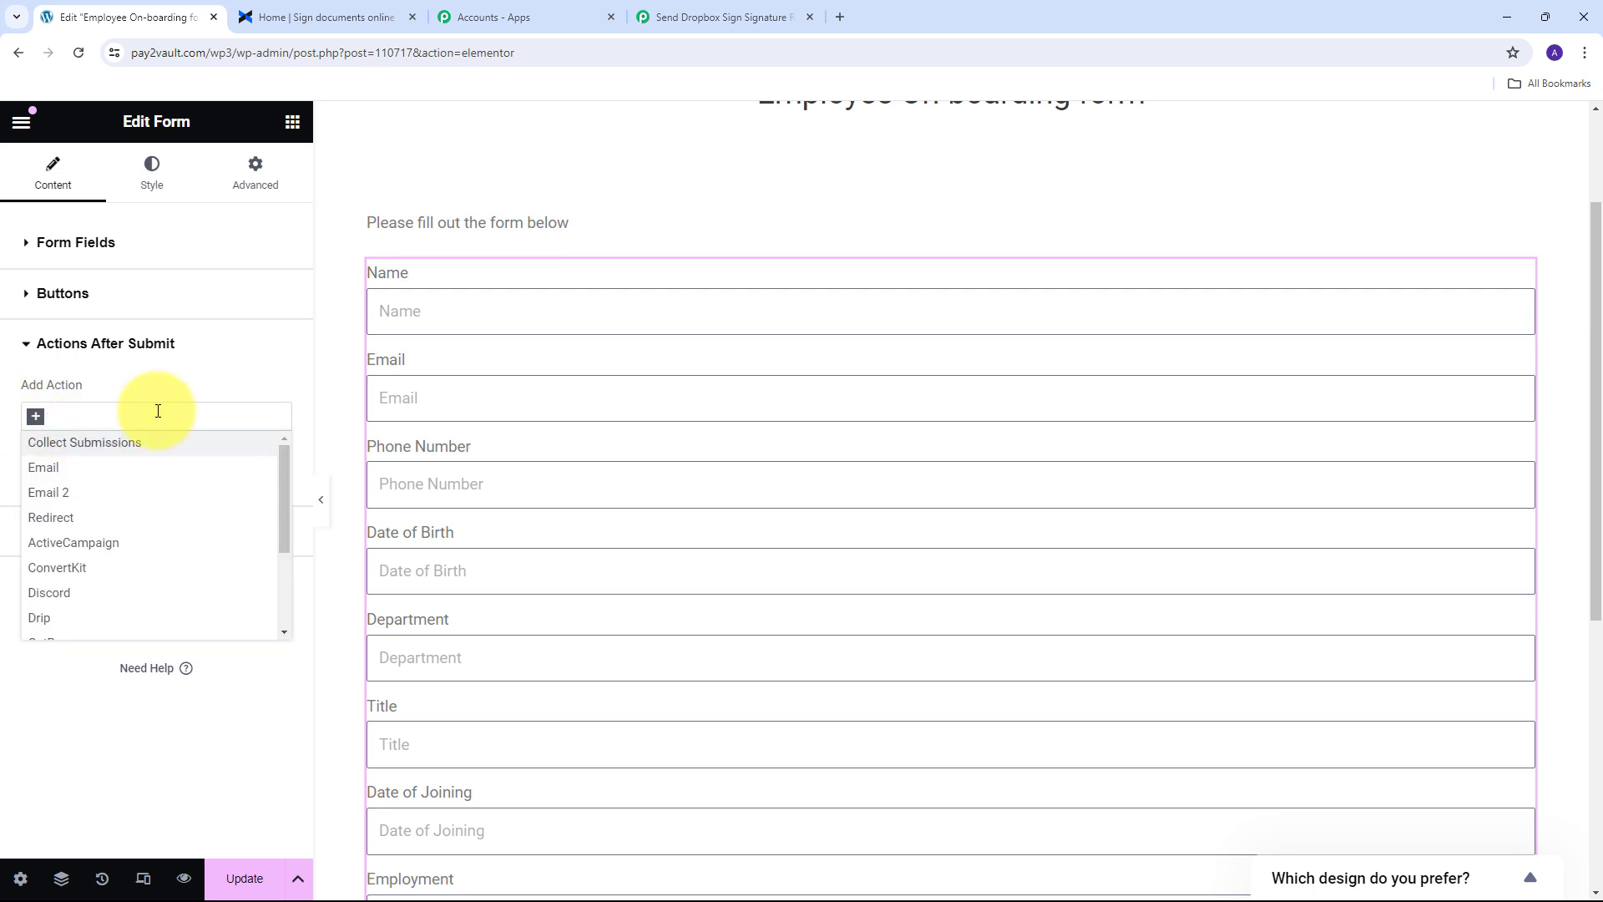
text(webhook)
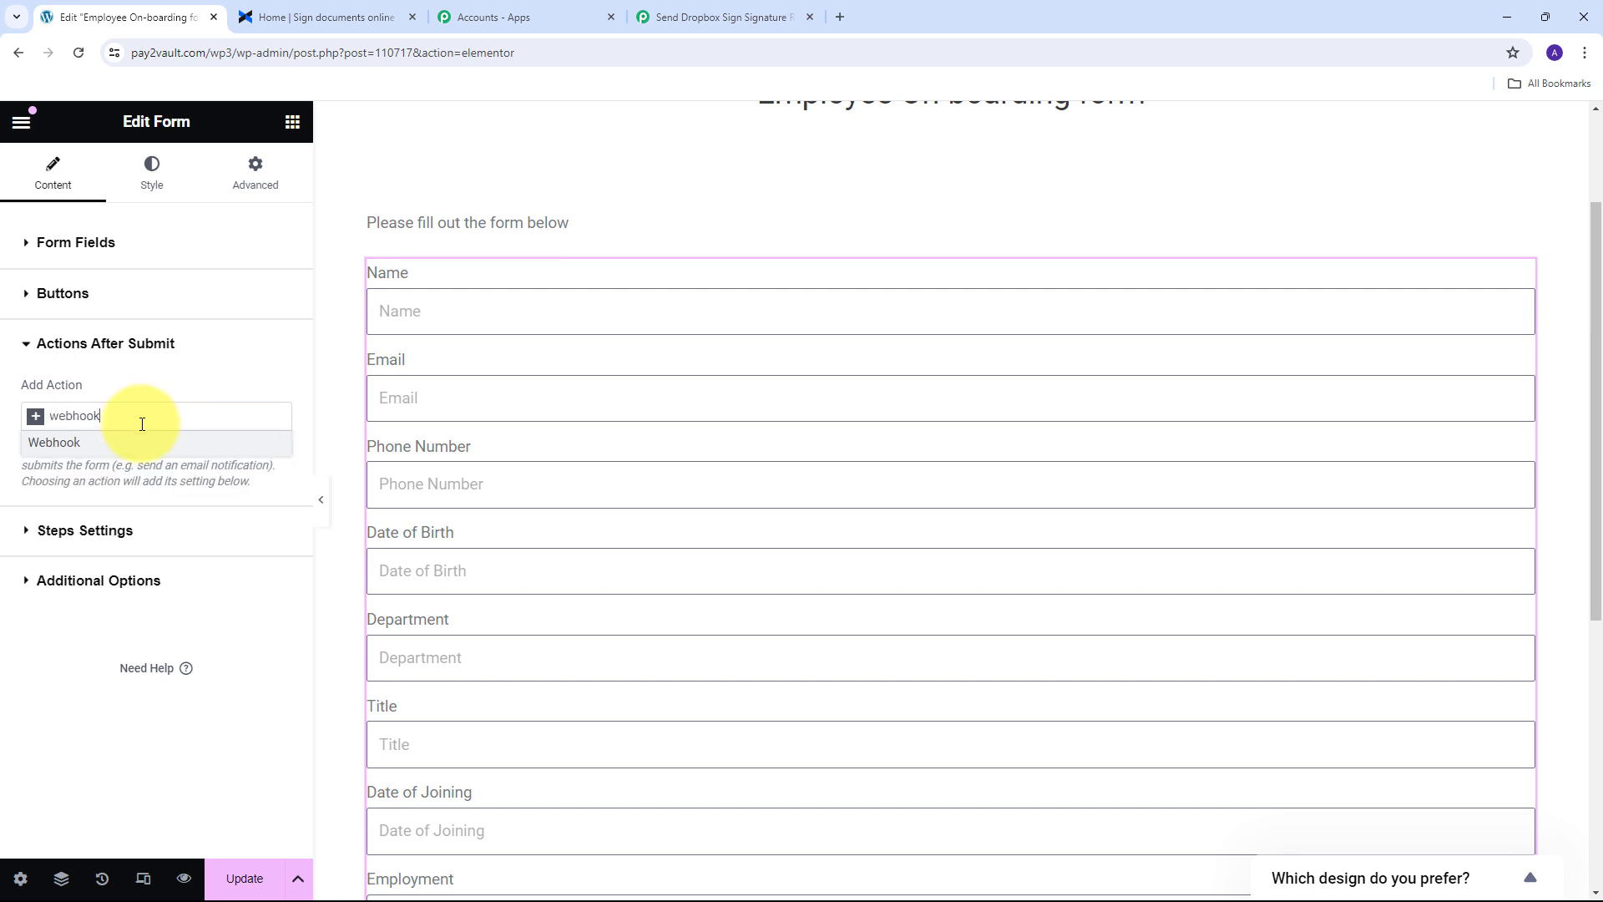
click(88, 443)
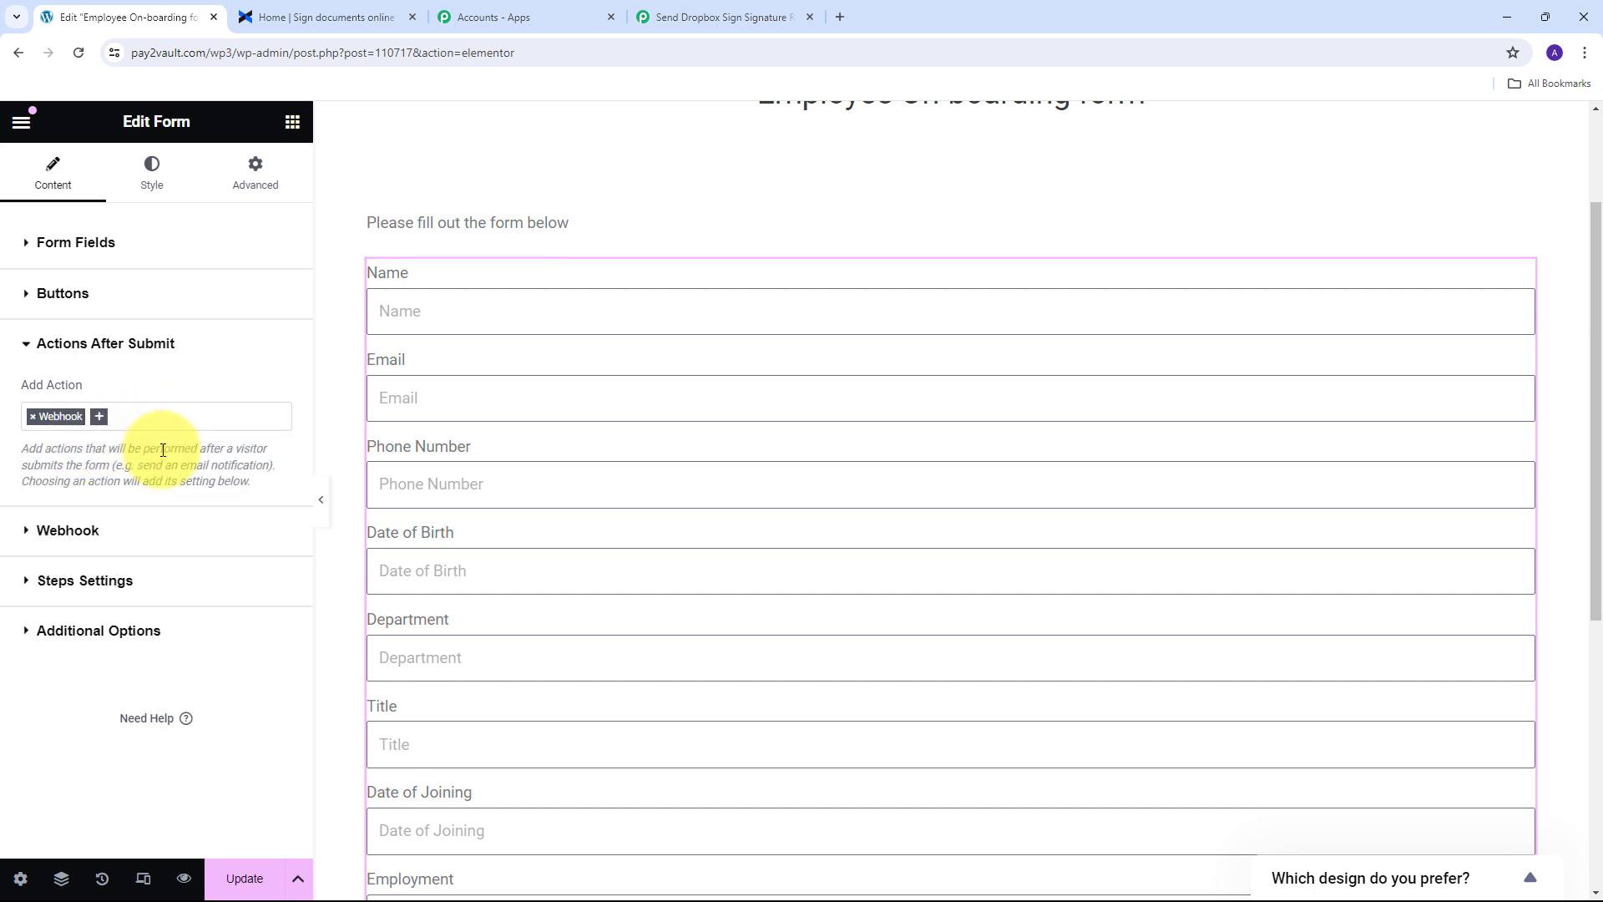
click(27, 531)
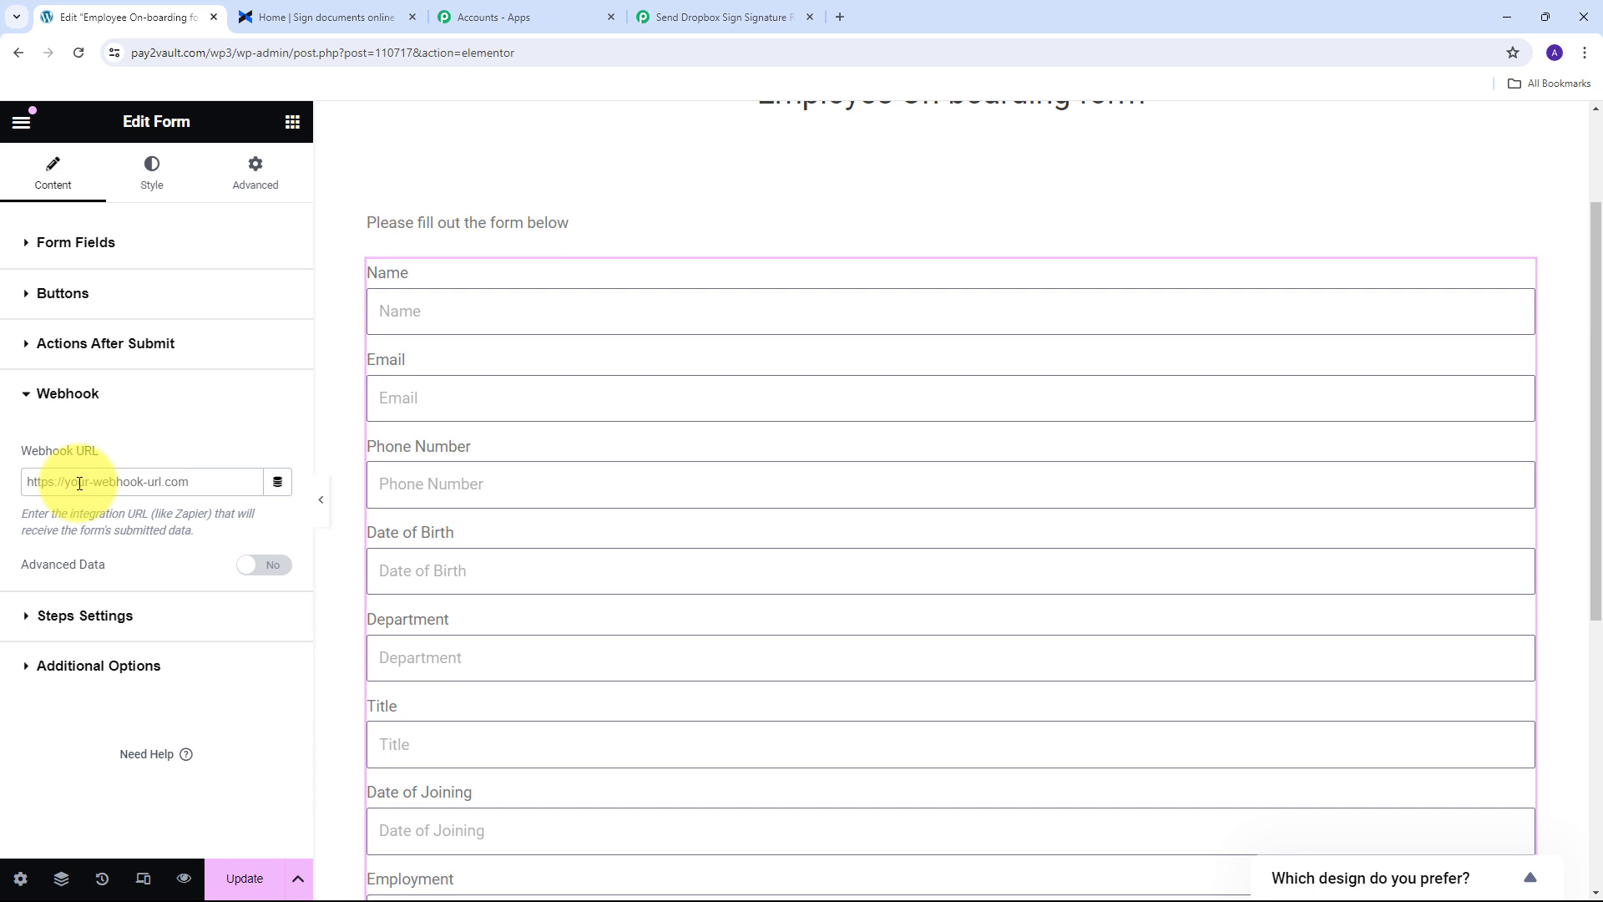
Paste the copied Pabbly Connect webhook URL into the form's Webhook settings, enable Advanced Data and update the page.
key(ctrl+v)
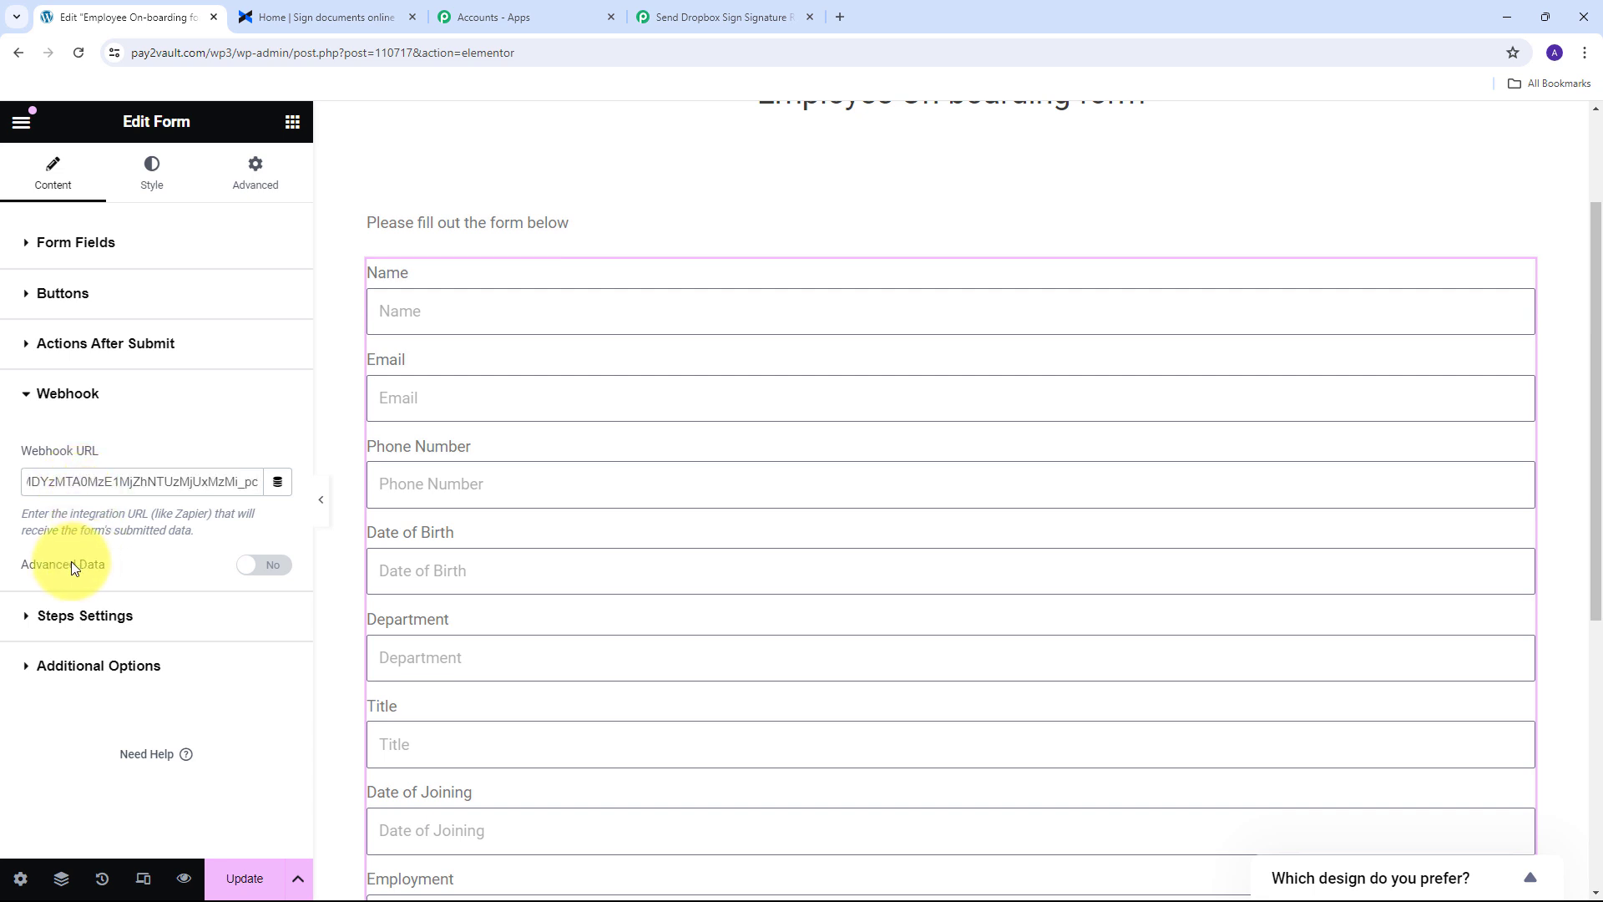
click(274, 568)
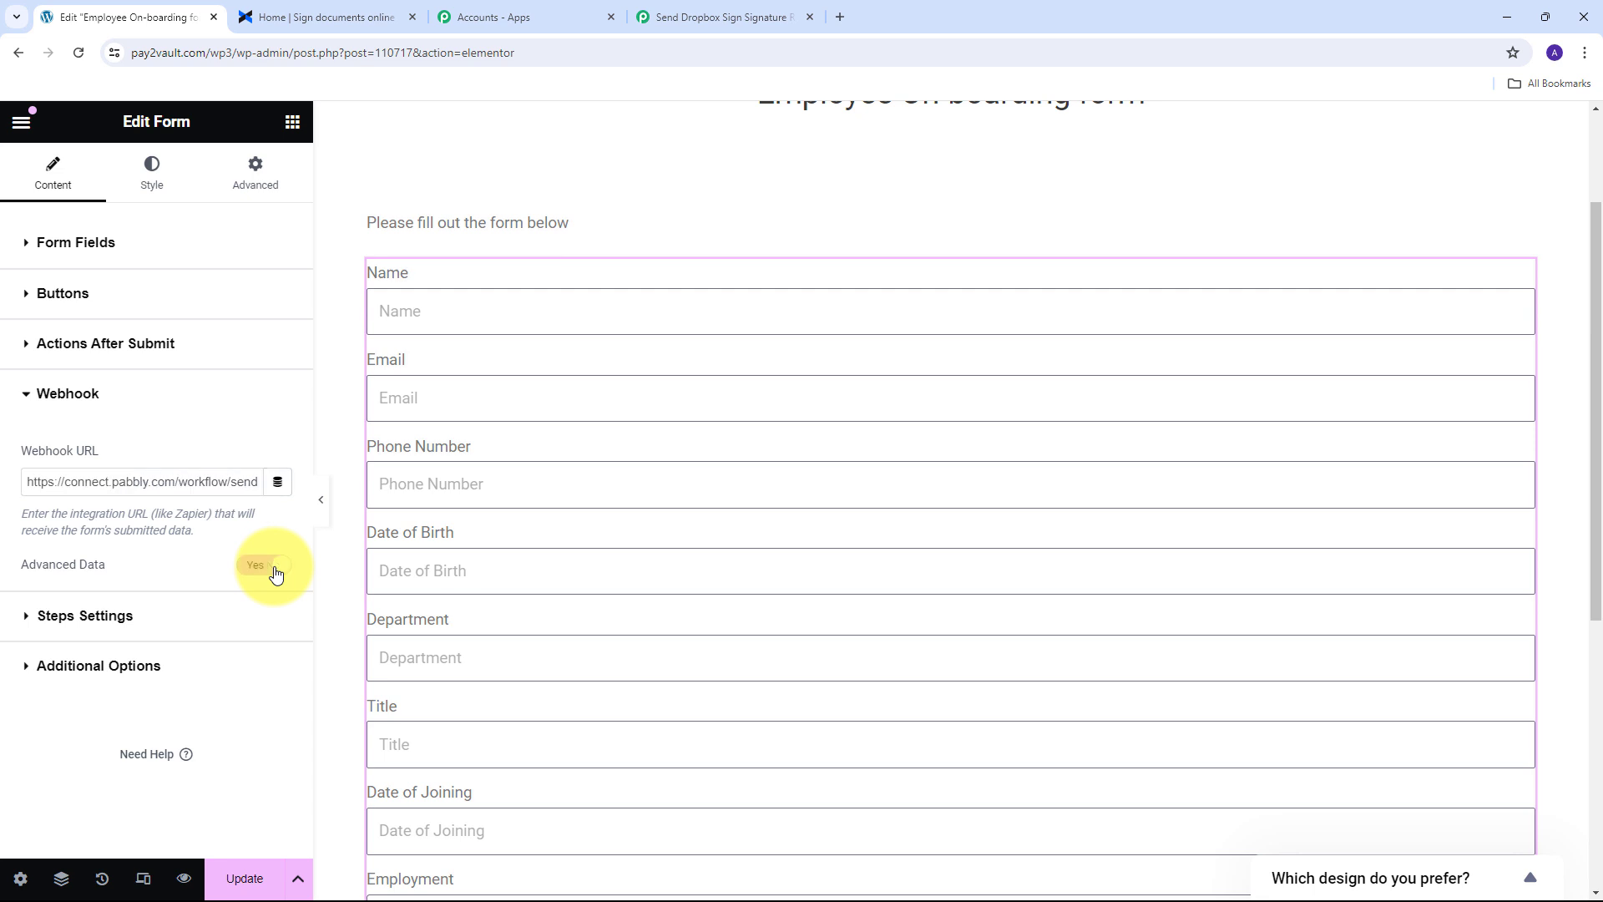
click(243, 876)
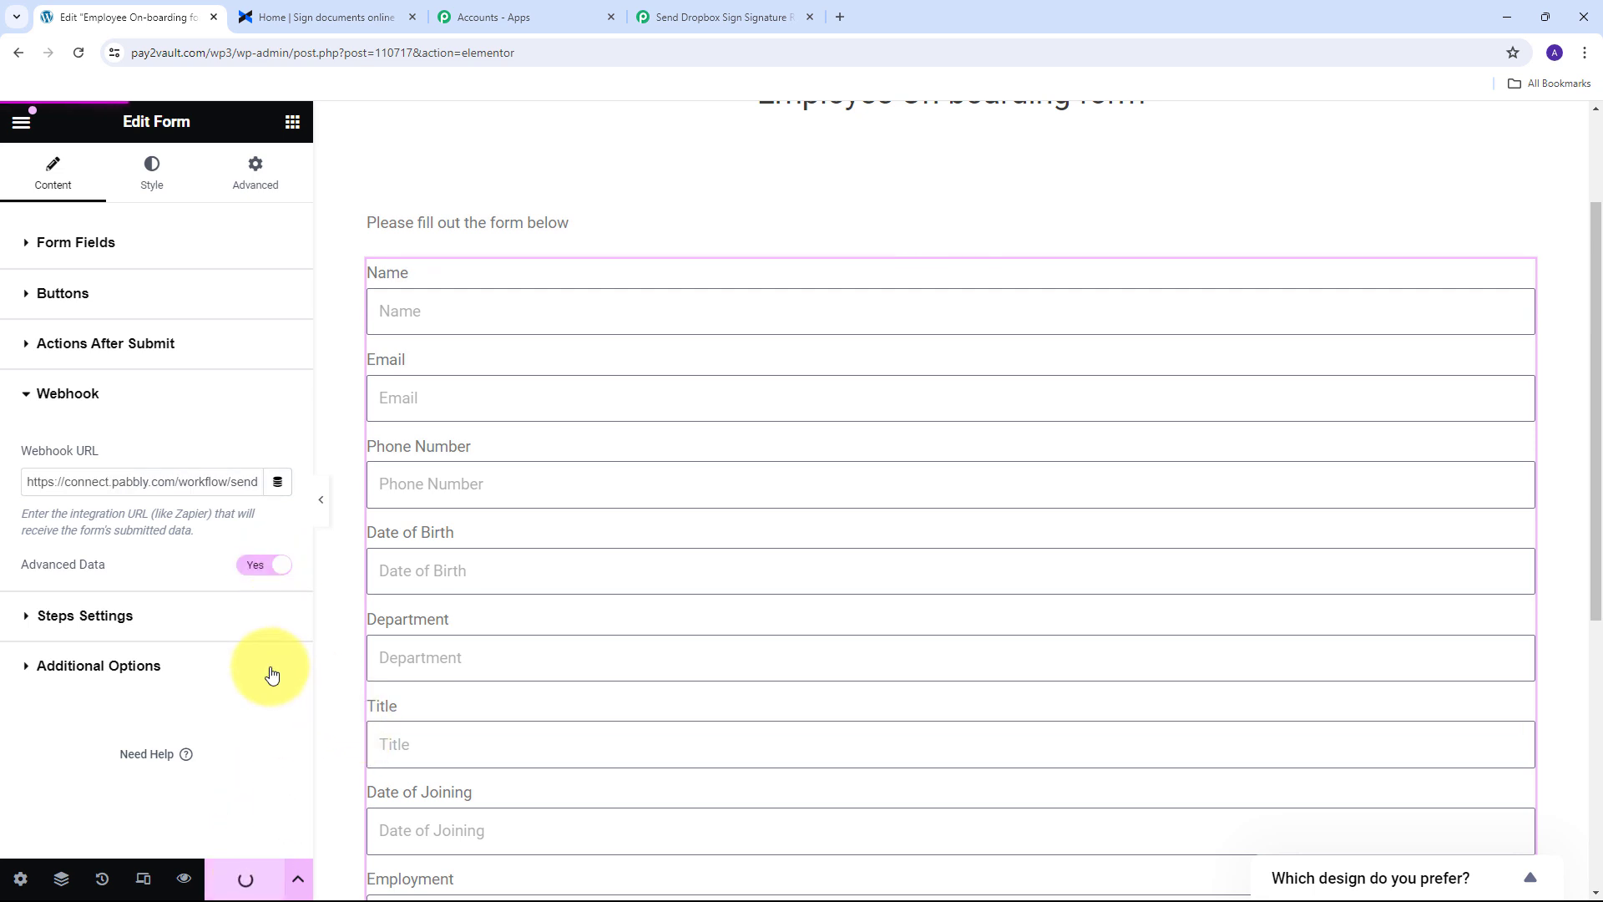
scroll(627, 567, up, 2)
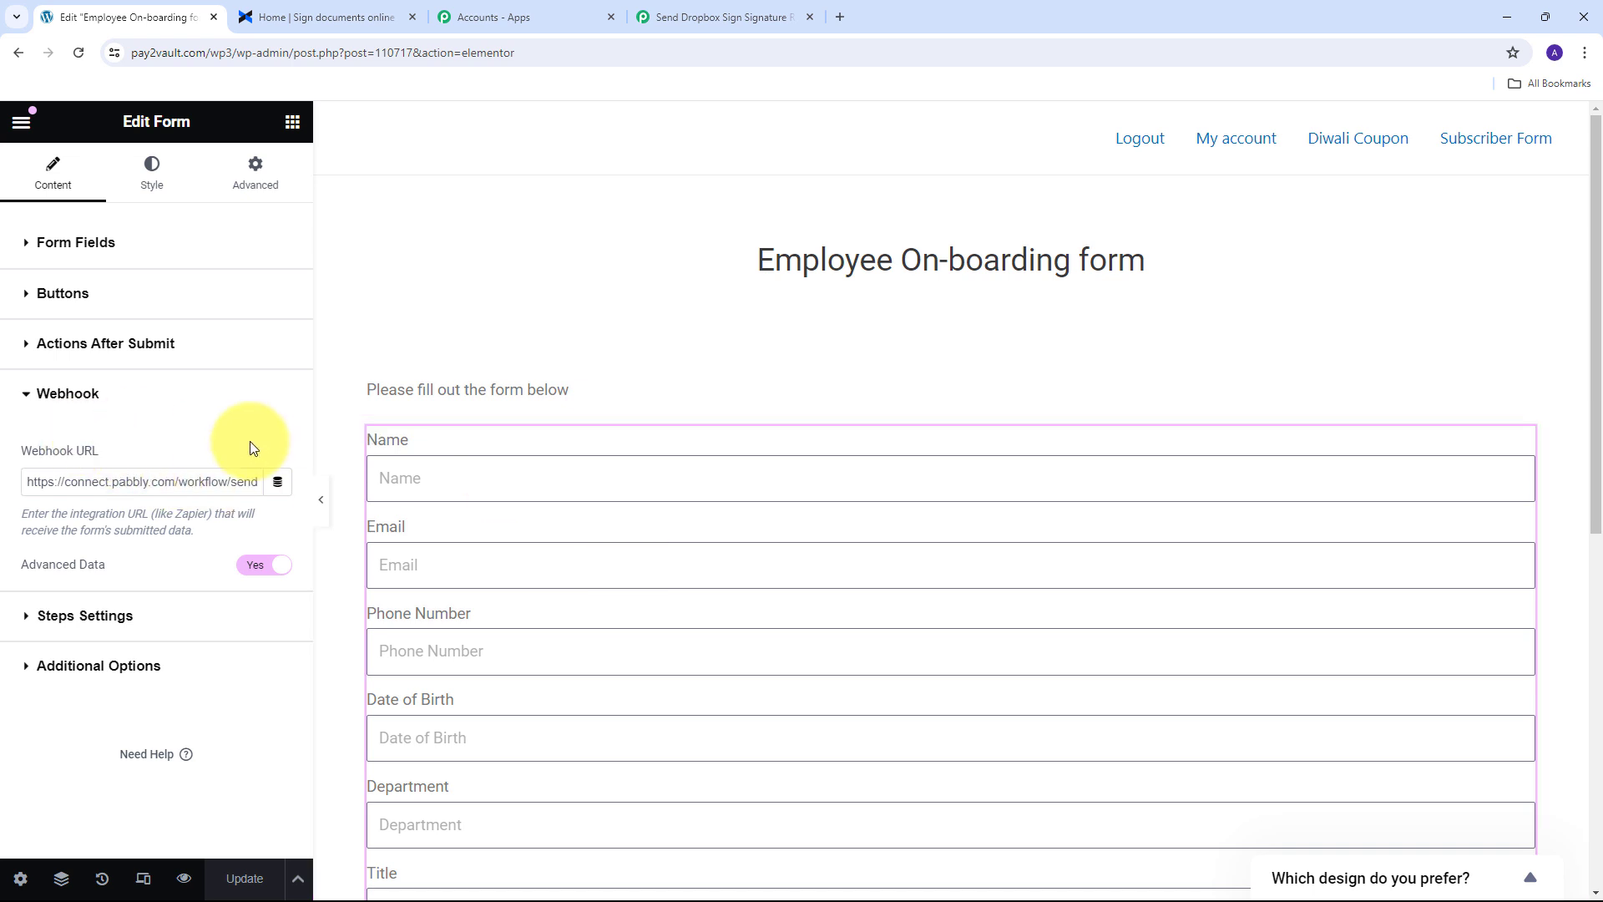
Check the trigger's webhook capture status in Pabbly Connect and open the Employee On-boarding form's preview from the Elementor editor.
click(714, 9)
scroll(715, 419, down, 3)
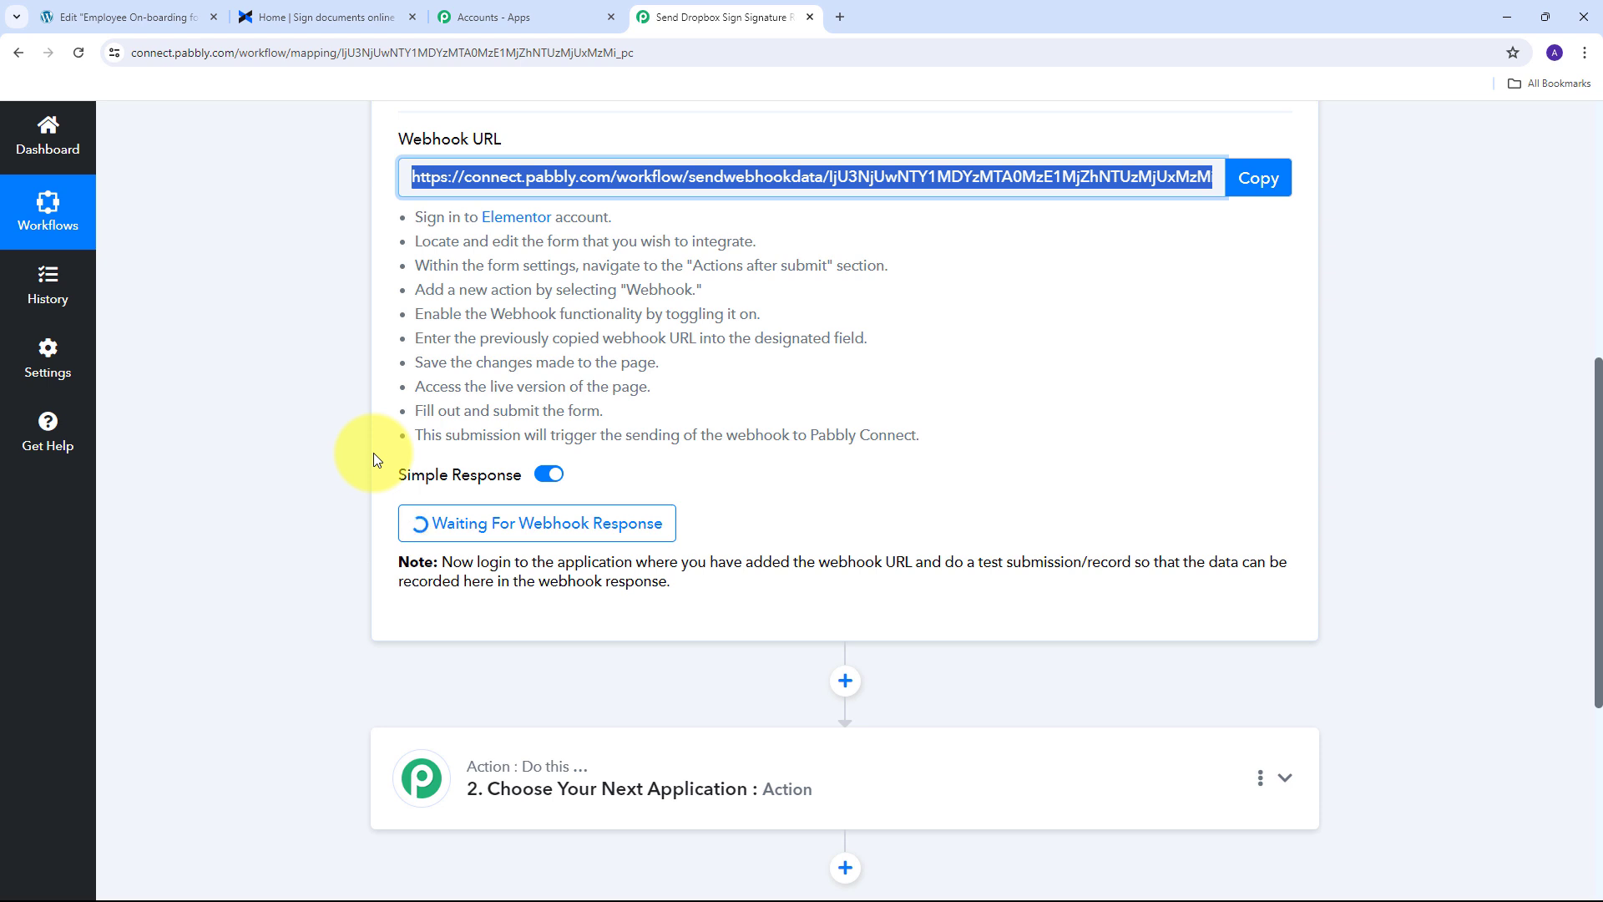
click(92, 14)
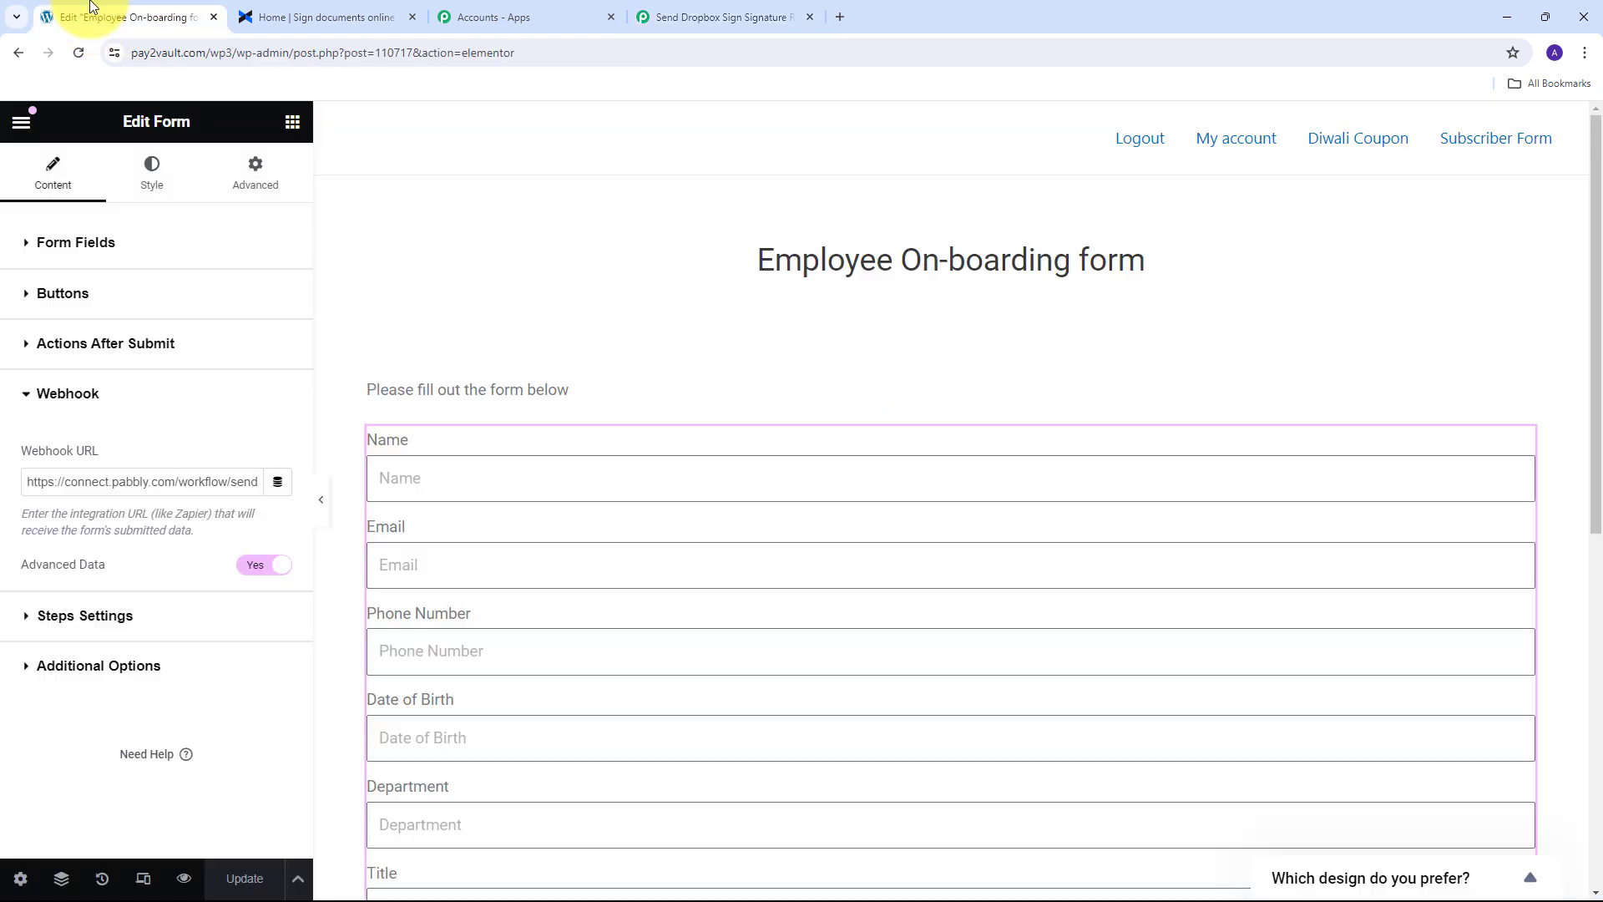
click(184, 878)
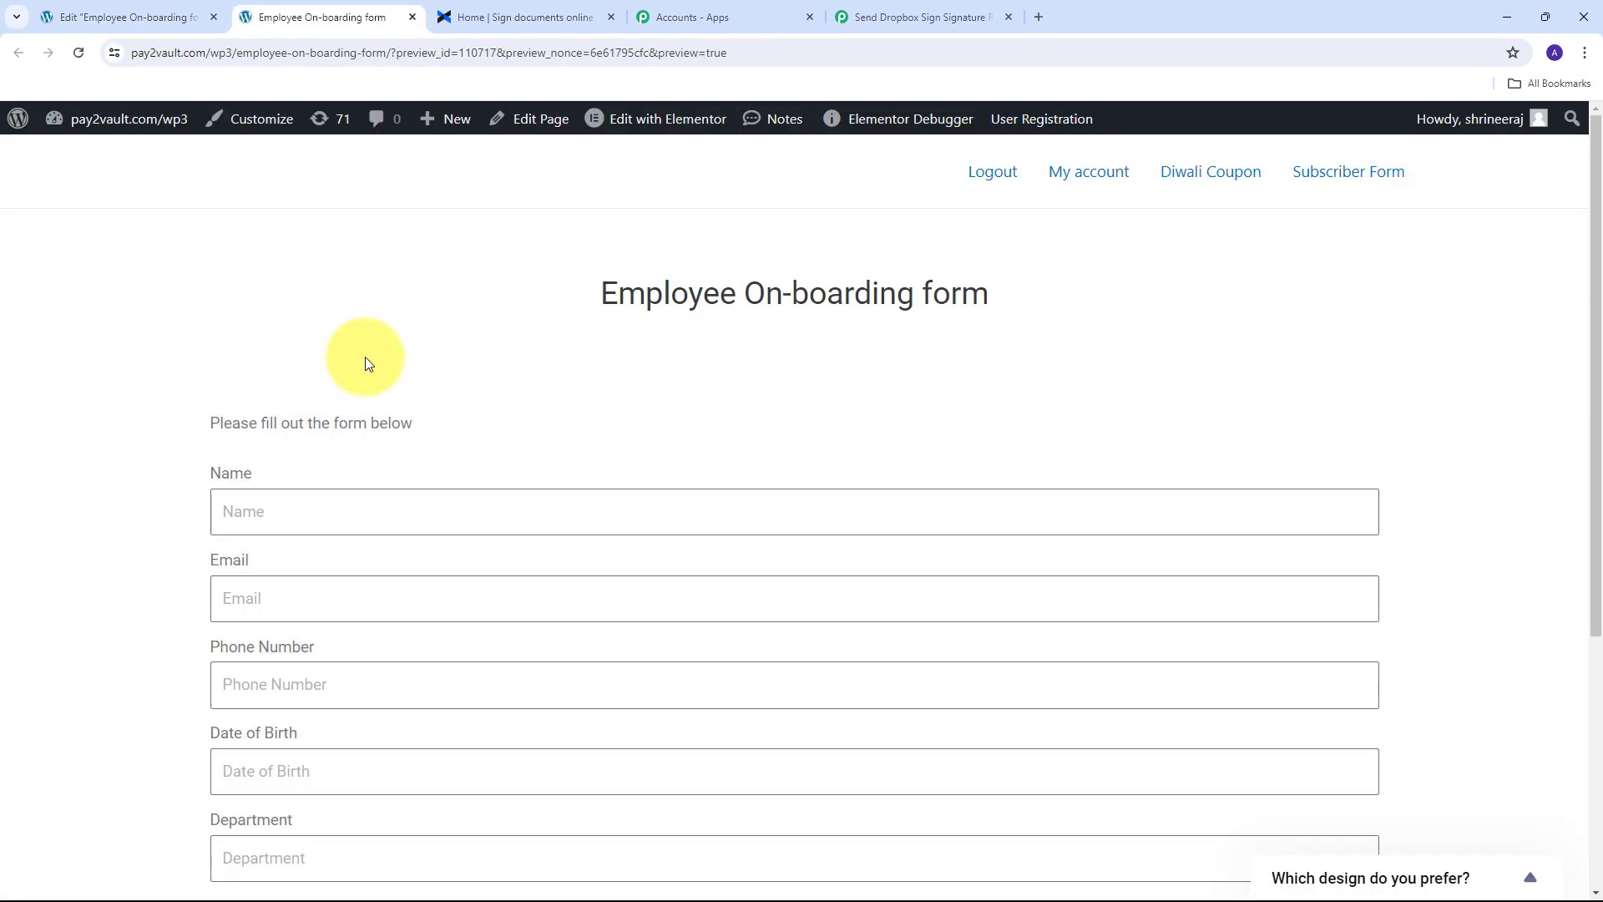
scroll(387, 347, down, 2)
scroll(388, 348, down, 2)
scroll(387, 347, up, 3)
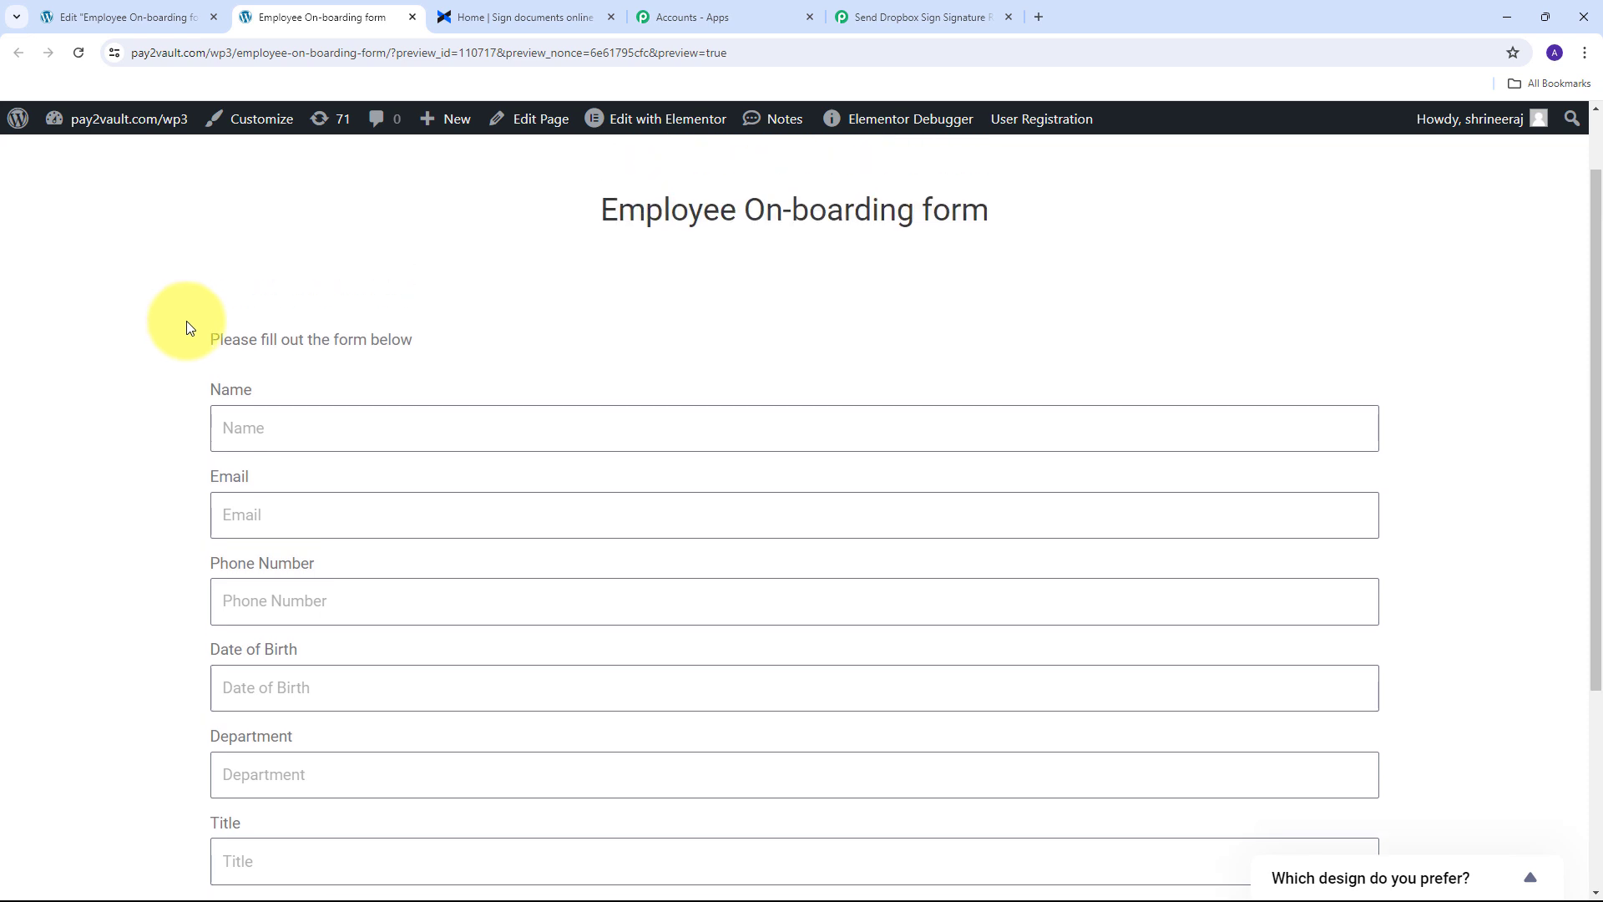
scroll(187, 321, down, 2)
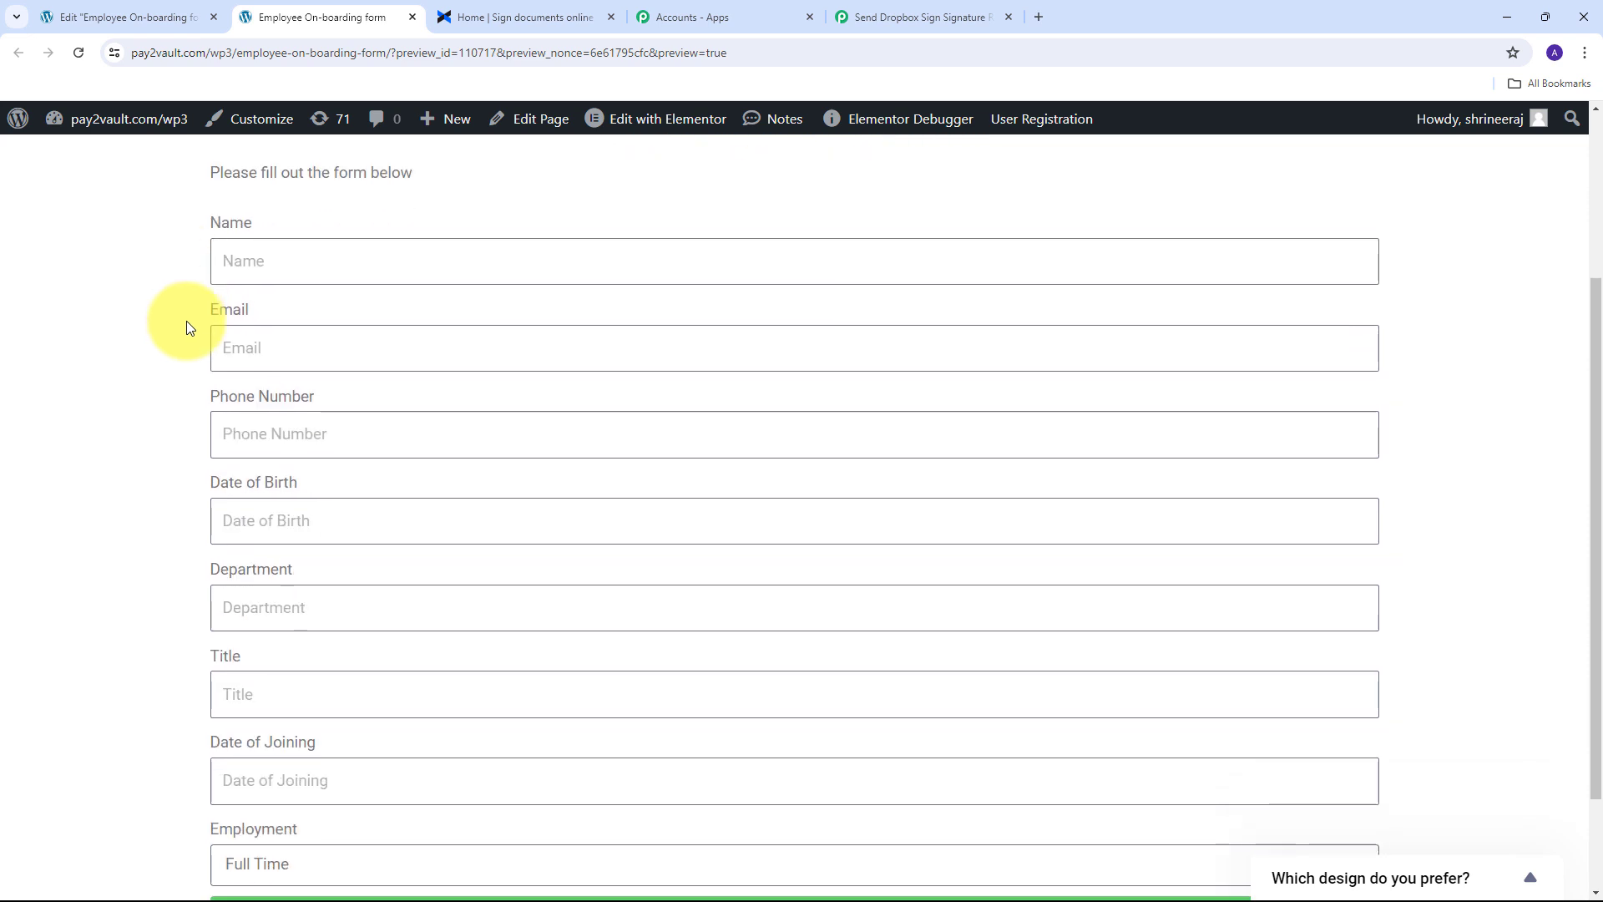
Fill in the test employee's name, email and phone number in the previewed on-boarding form.
click(264, 268)
scroll(256, 420, up, 2)
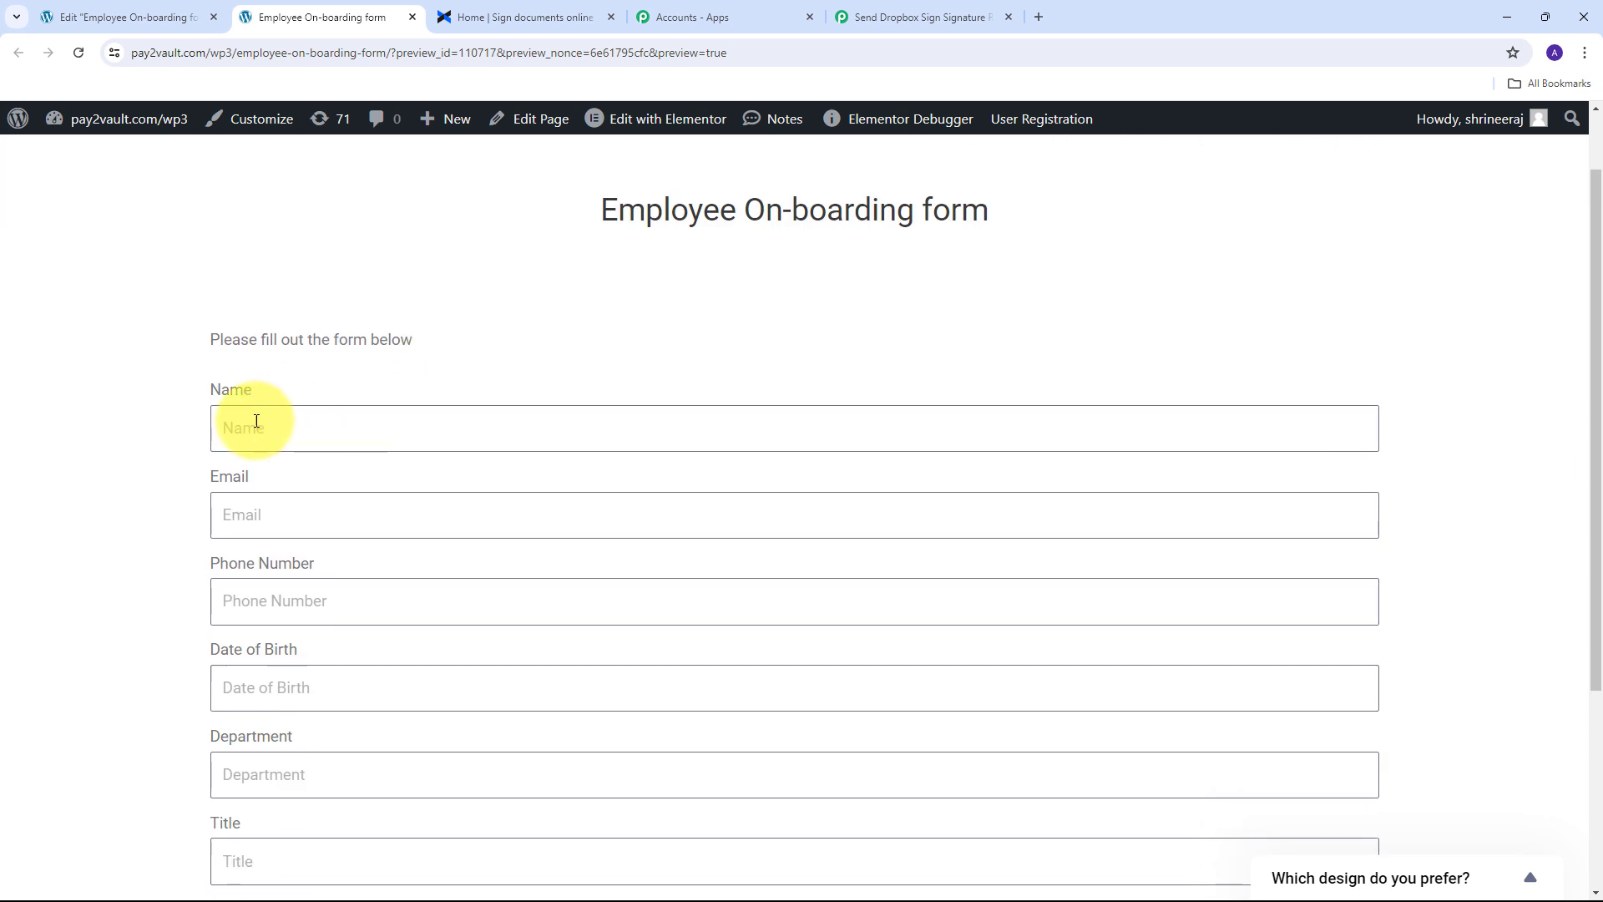
scroll(257, 420, down, 1)
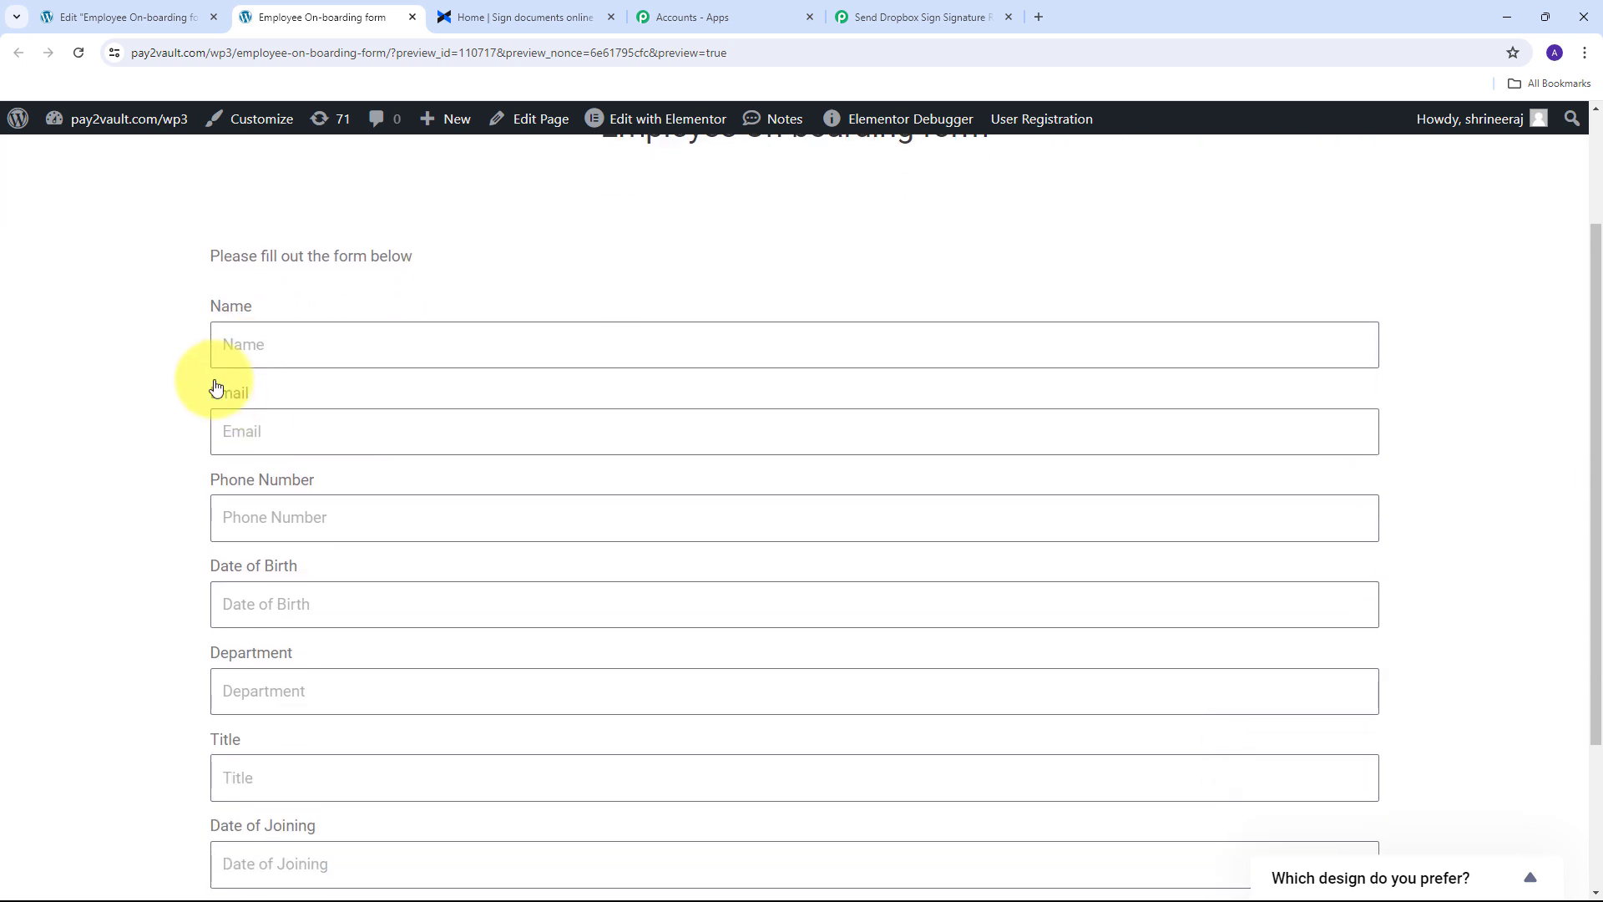
click(283, 351)
key(Down)
key(Return)
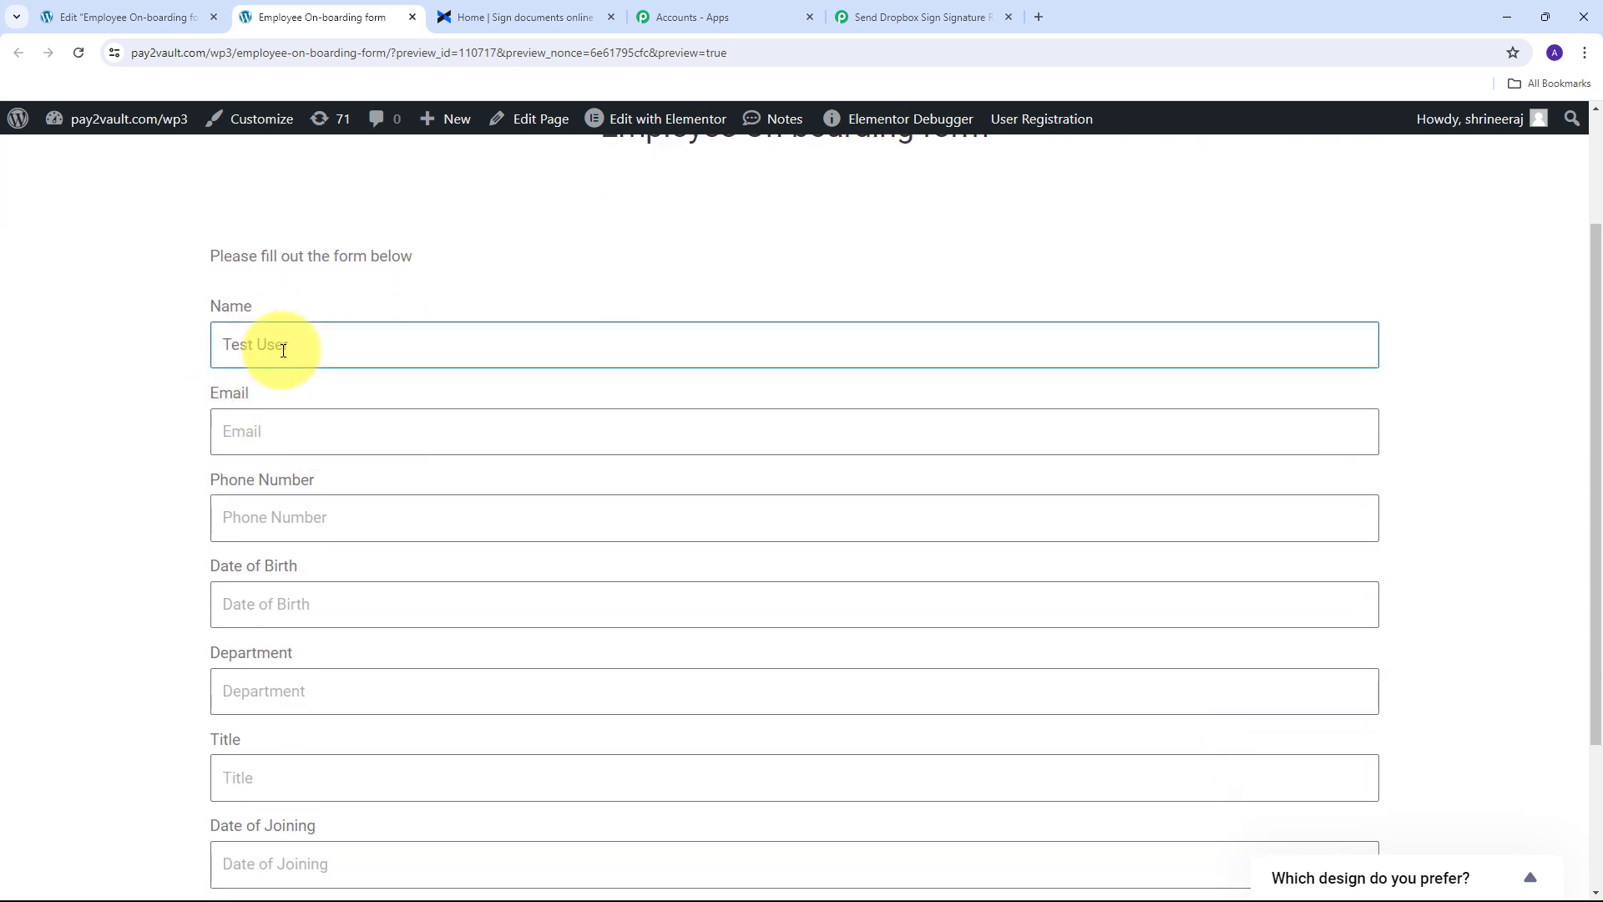
key(Tab)
key(ctrl+v)
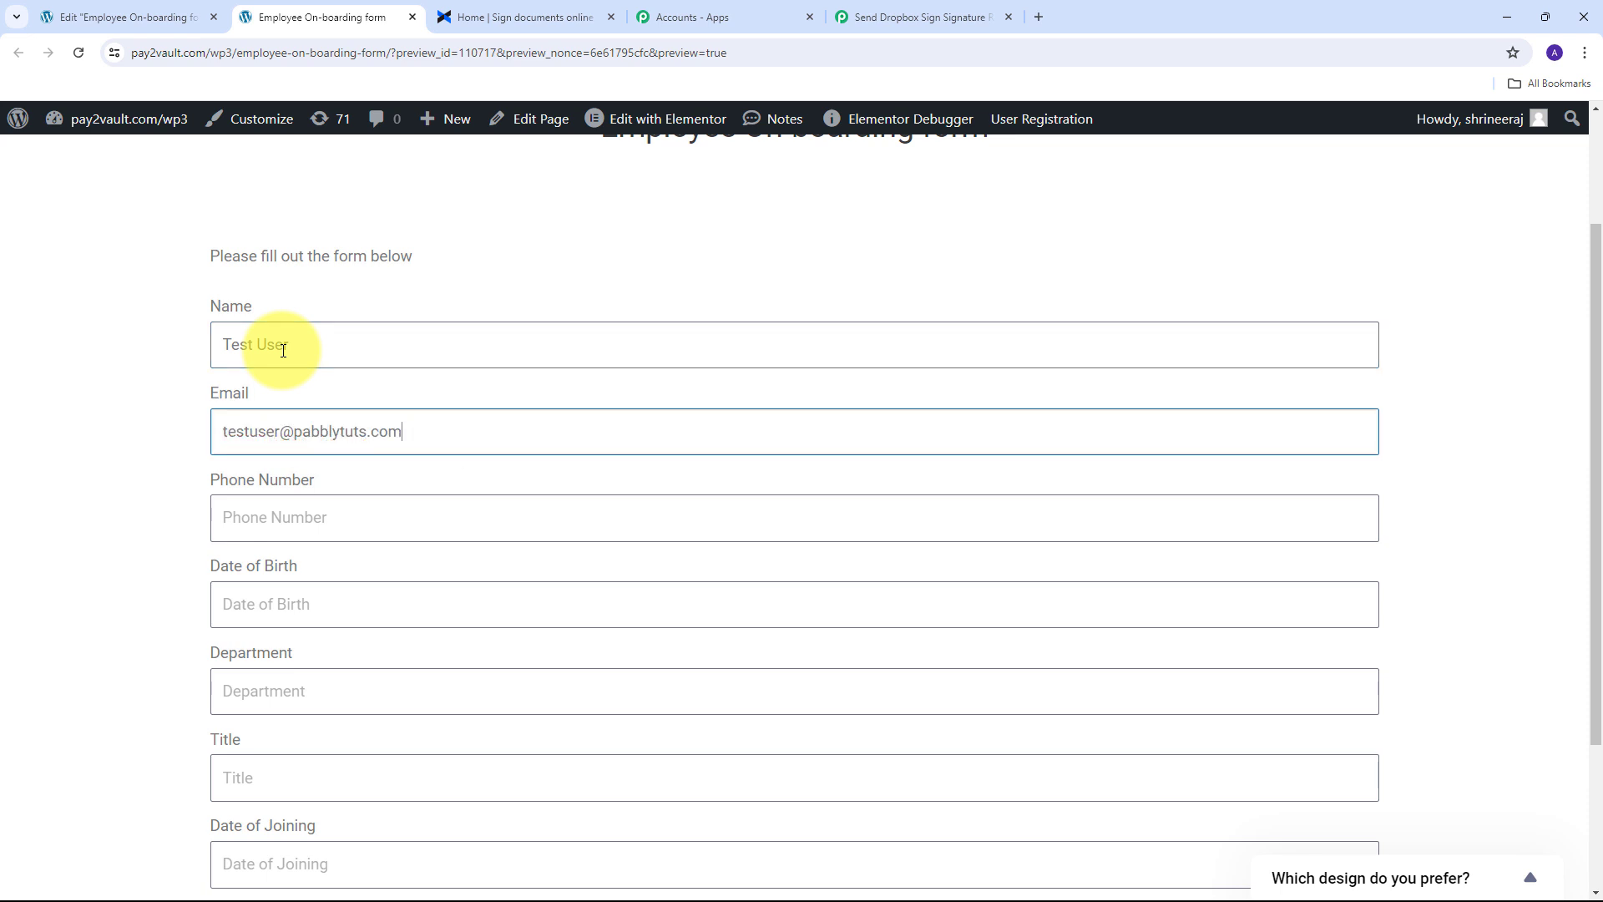
scroll(429, 347, down, 2)
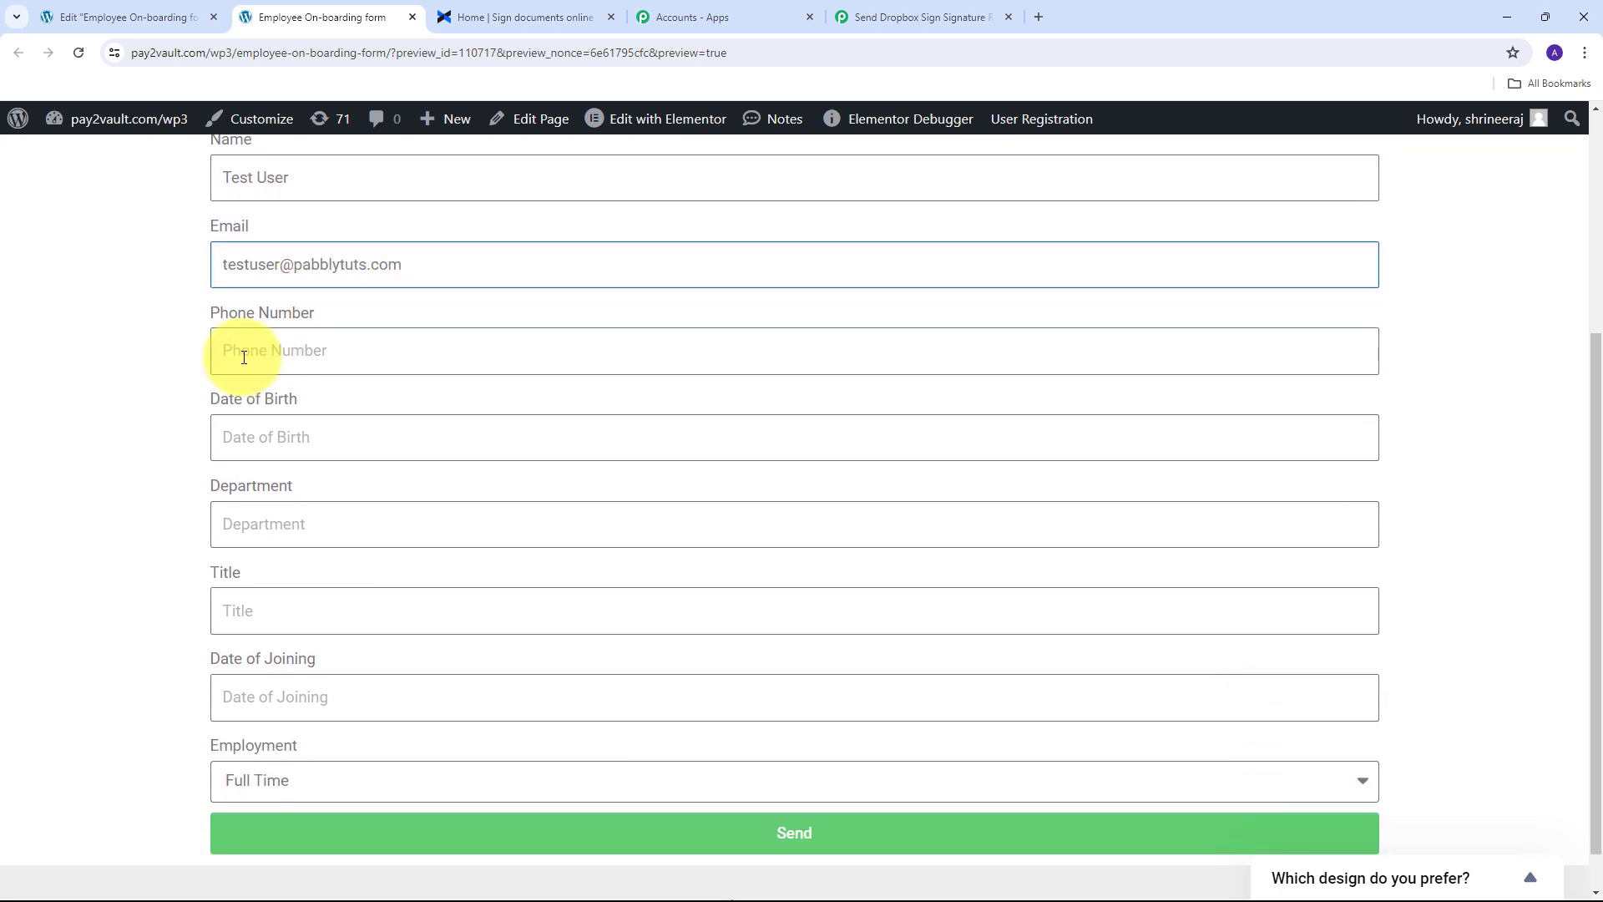
click(243, 358)
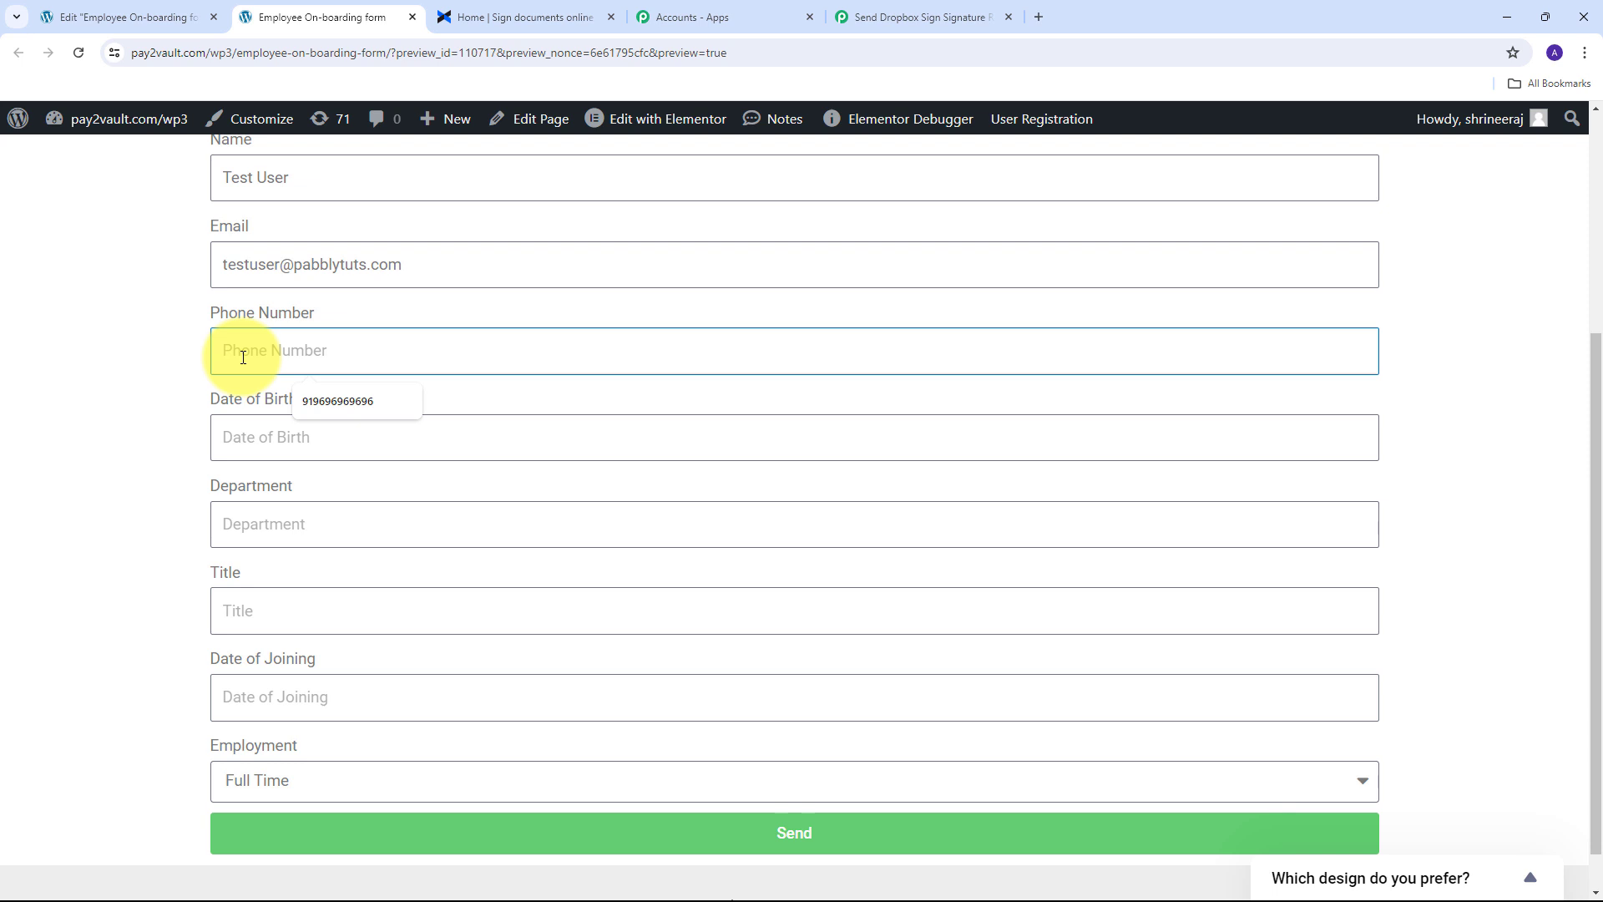
key(ctrl+v)
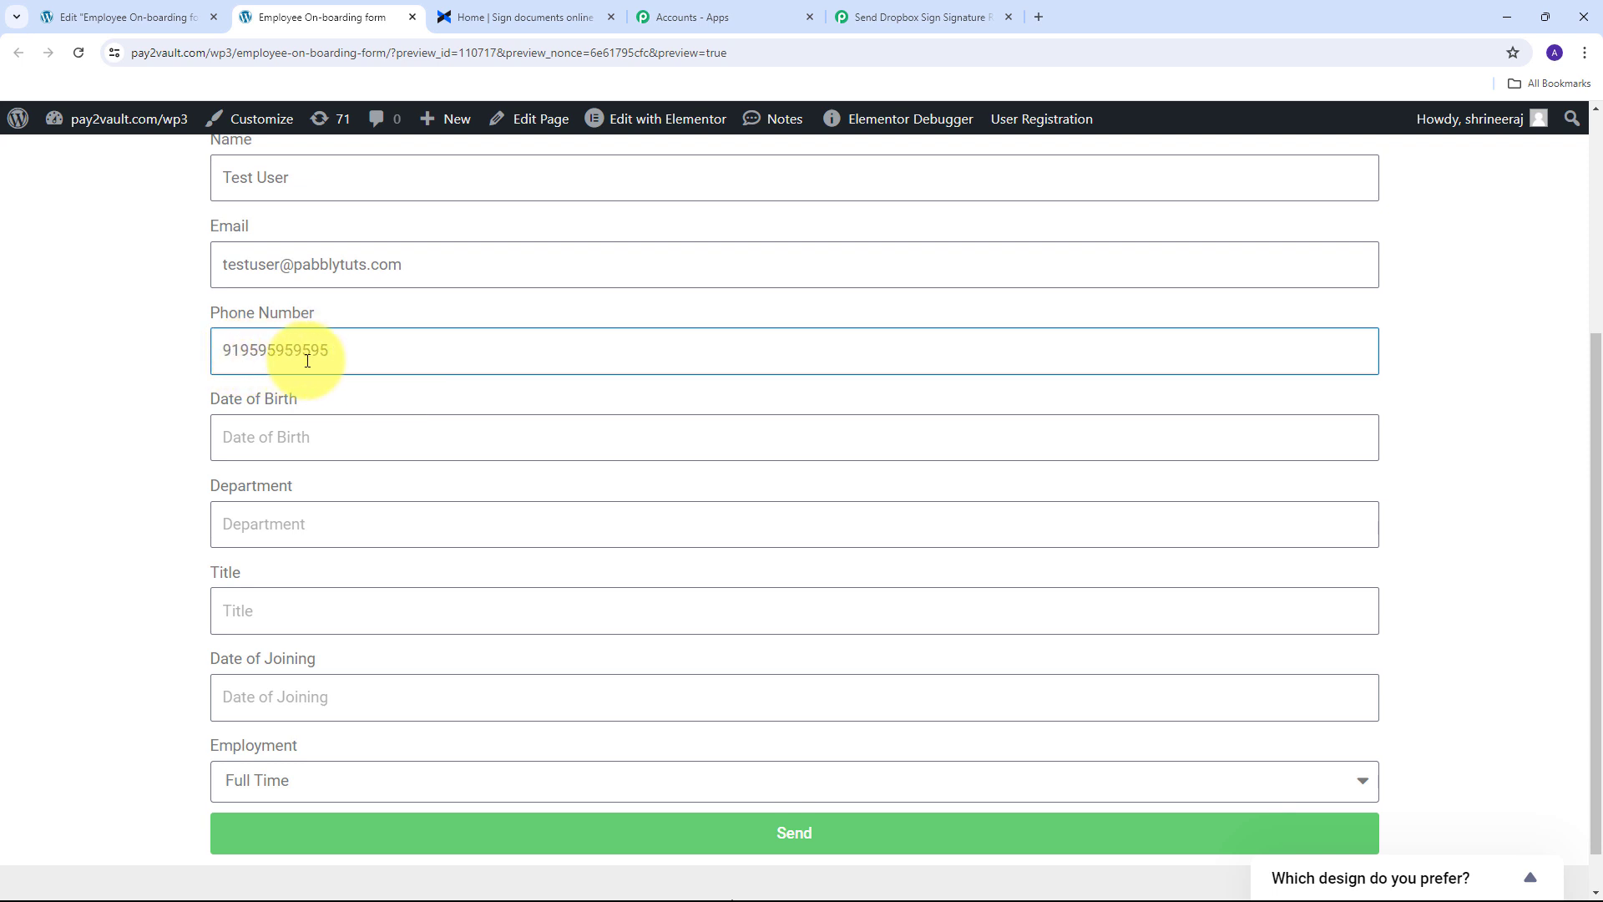
Enter the test employee's date of birth in the on-boarding form using its date picker.
scroll(370, 348, down, 1)
click(243, 389)
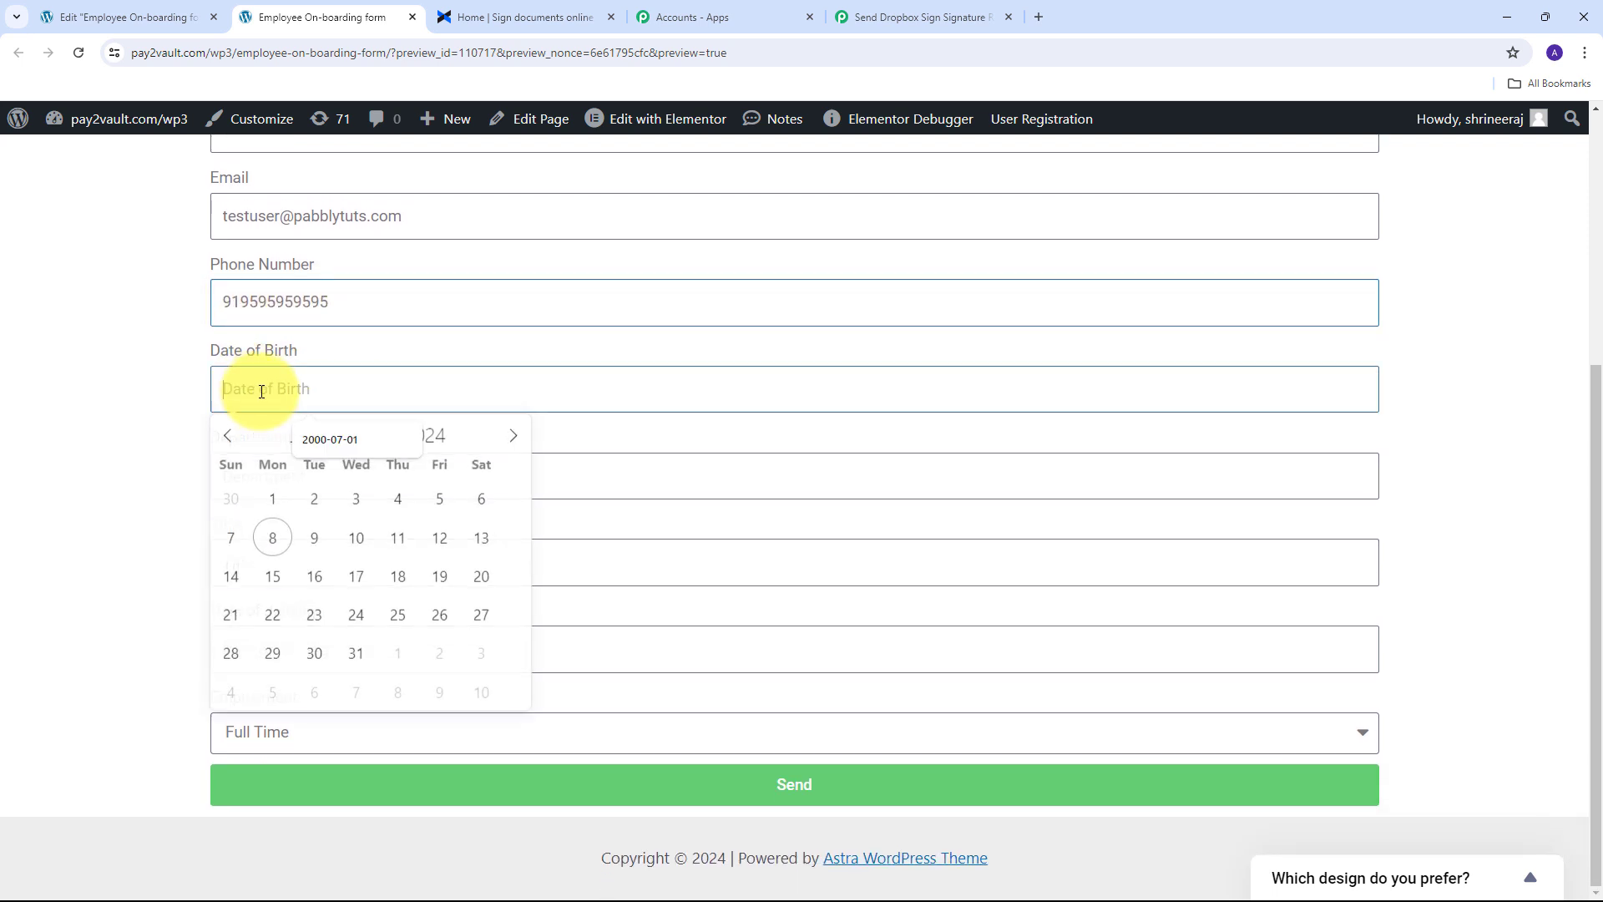
click(226, 437)
click(225, 437)
click(225, 437)
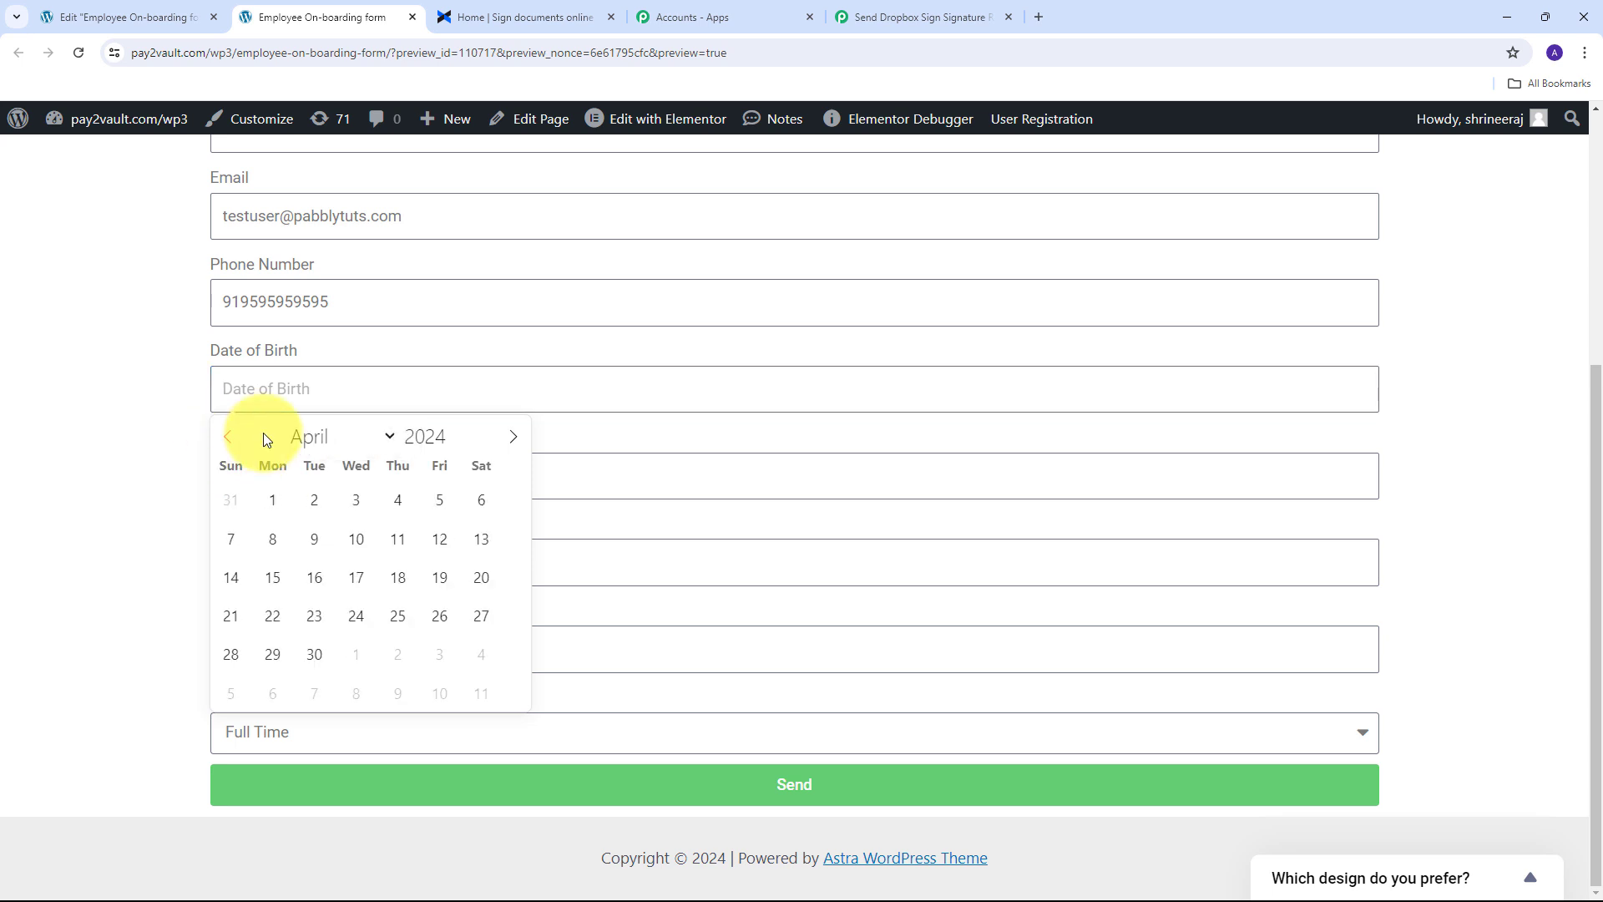
click(472, 434)
text(2000)
click(477, 499)
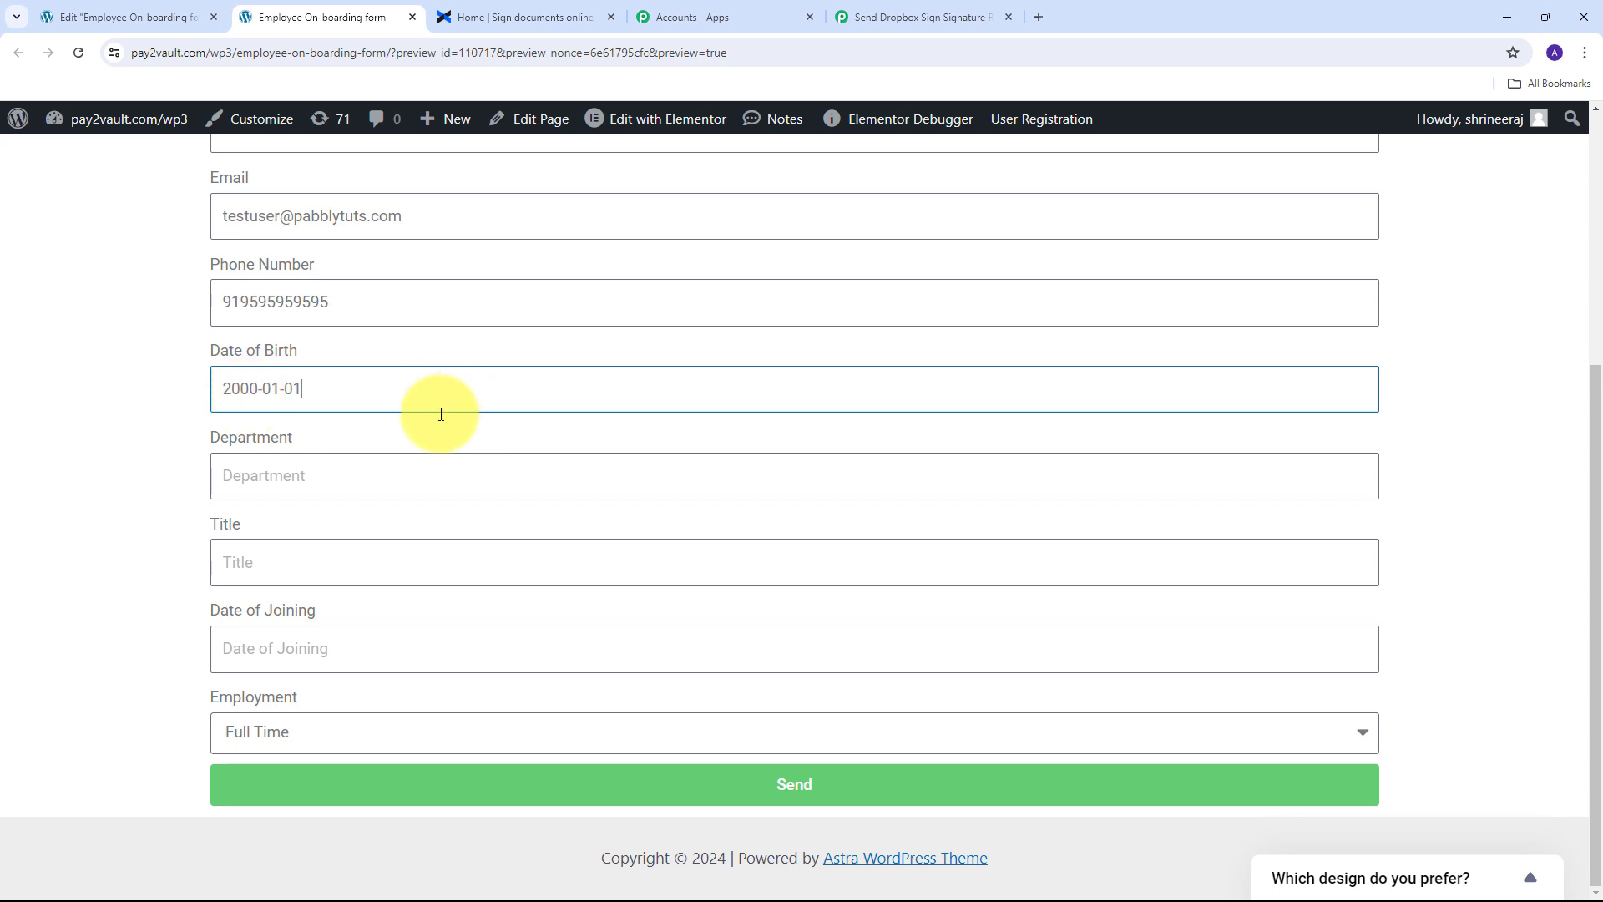
Set the form's Department to Engineering and the Title to Jr. Developer.
click(259, 476)
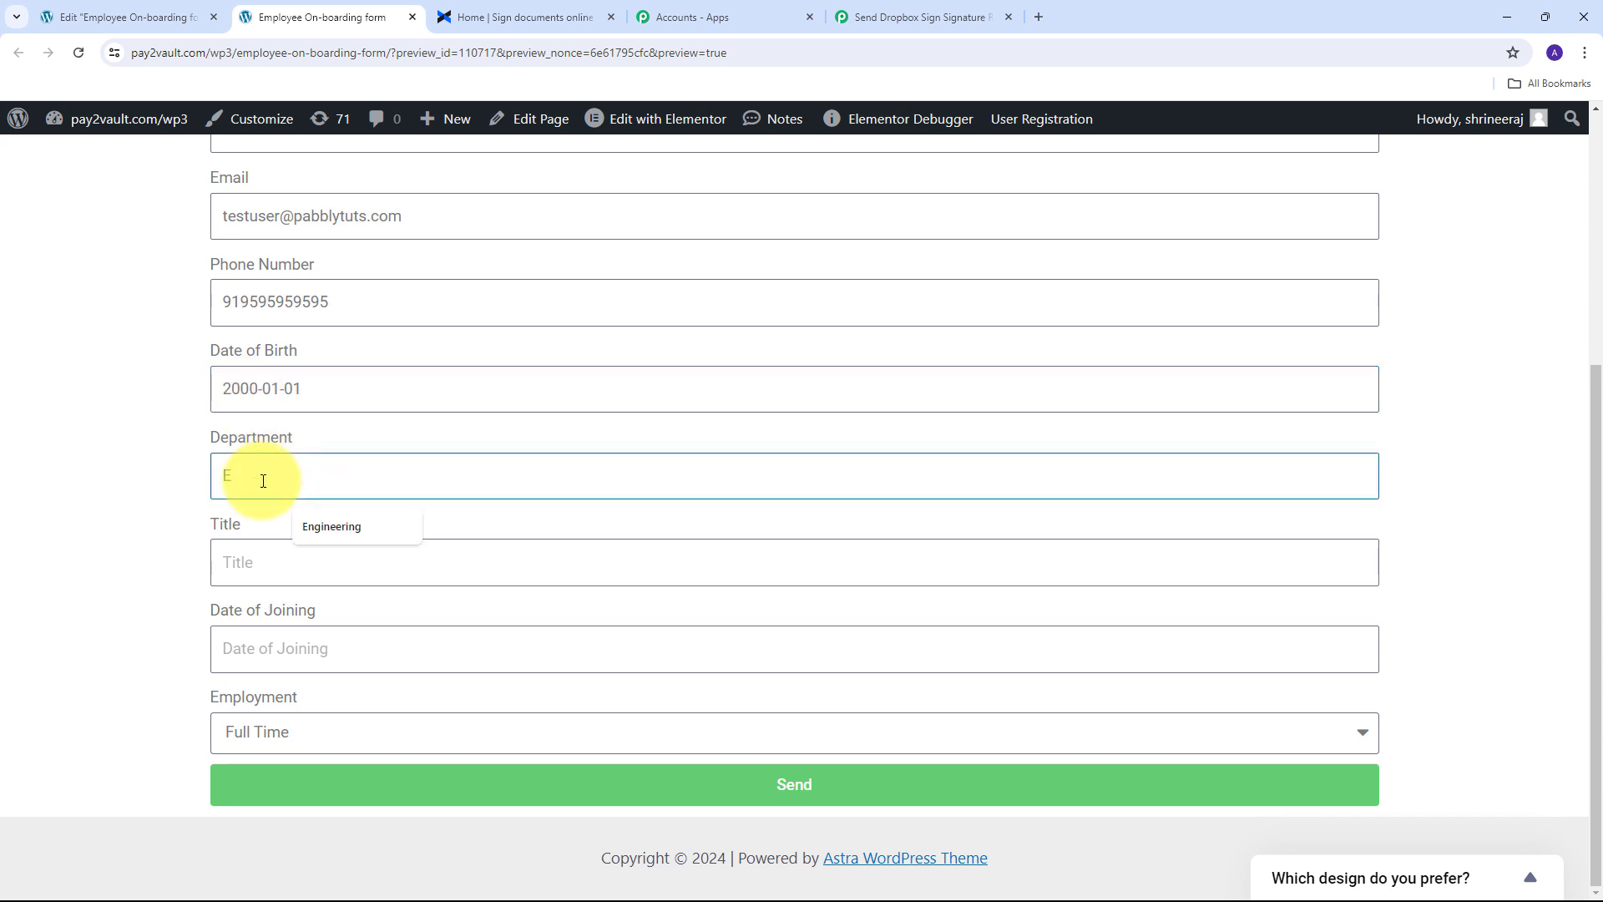
text(E)
key(Down)
key(Tab)
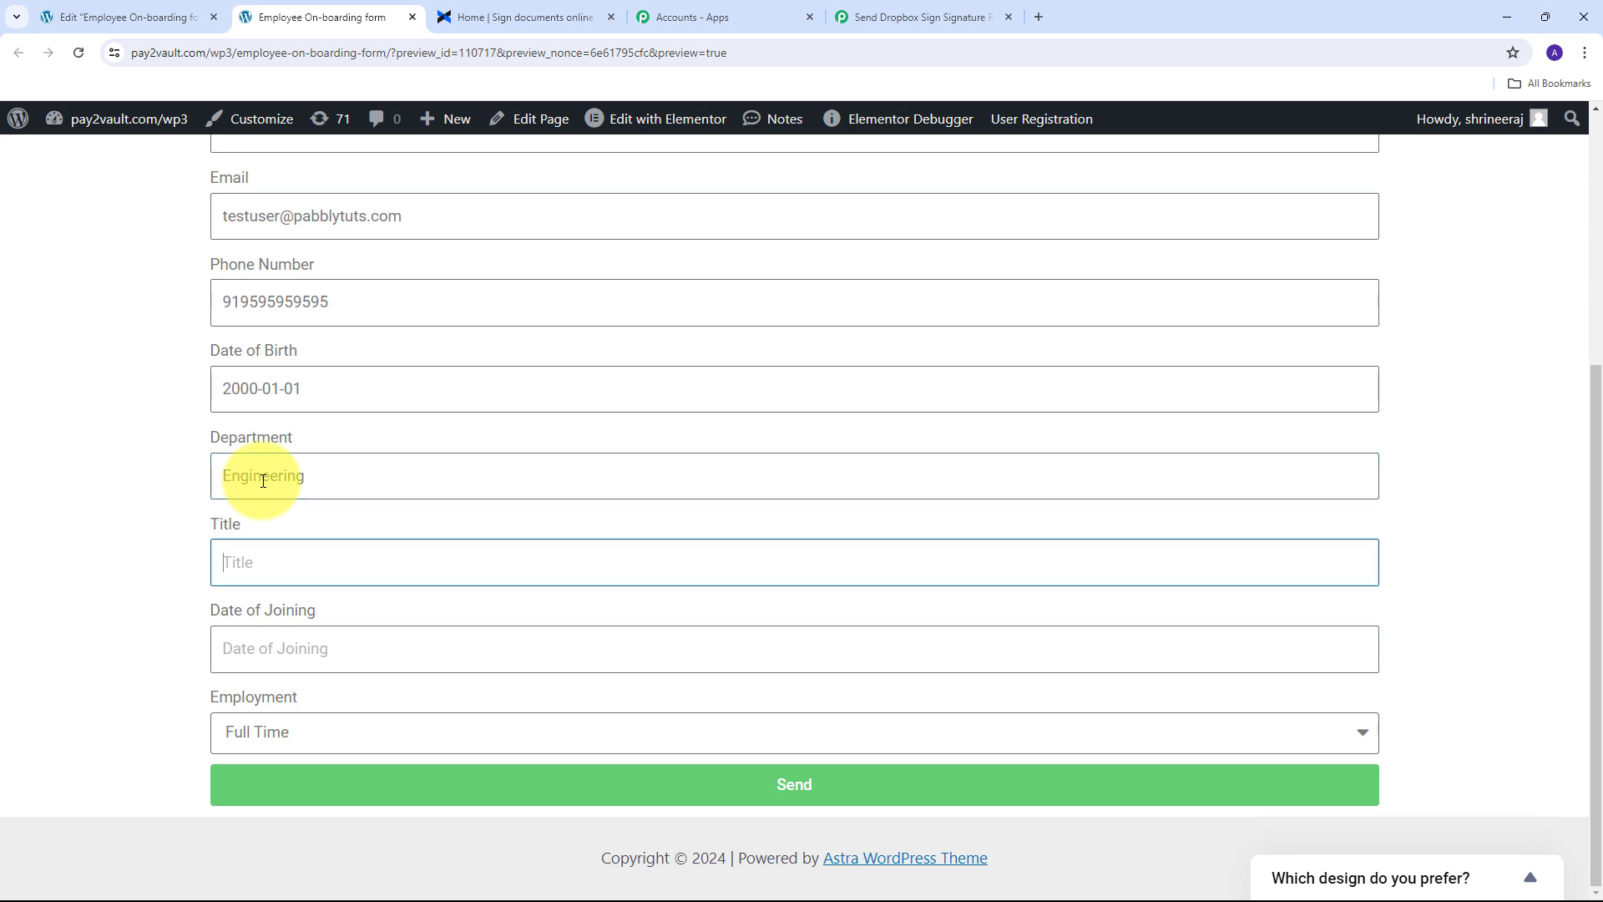
text(J)
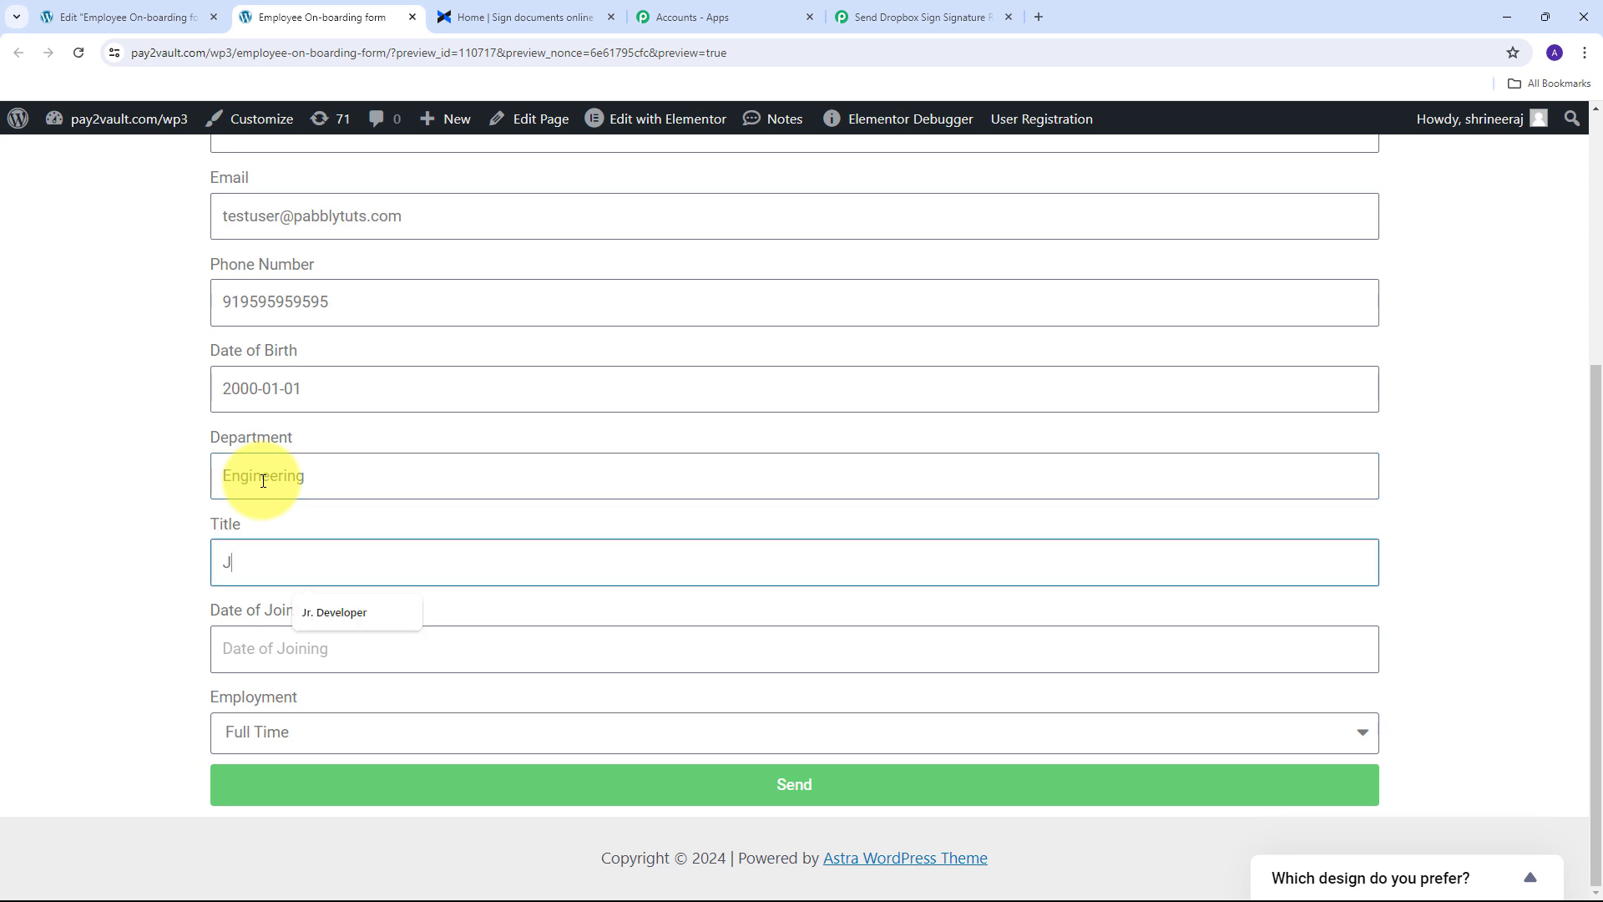
text(r)
key(Down)
key(Return)
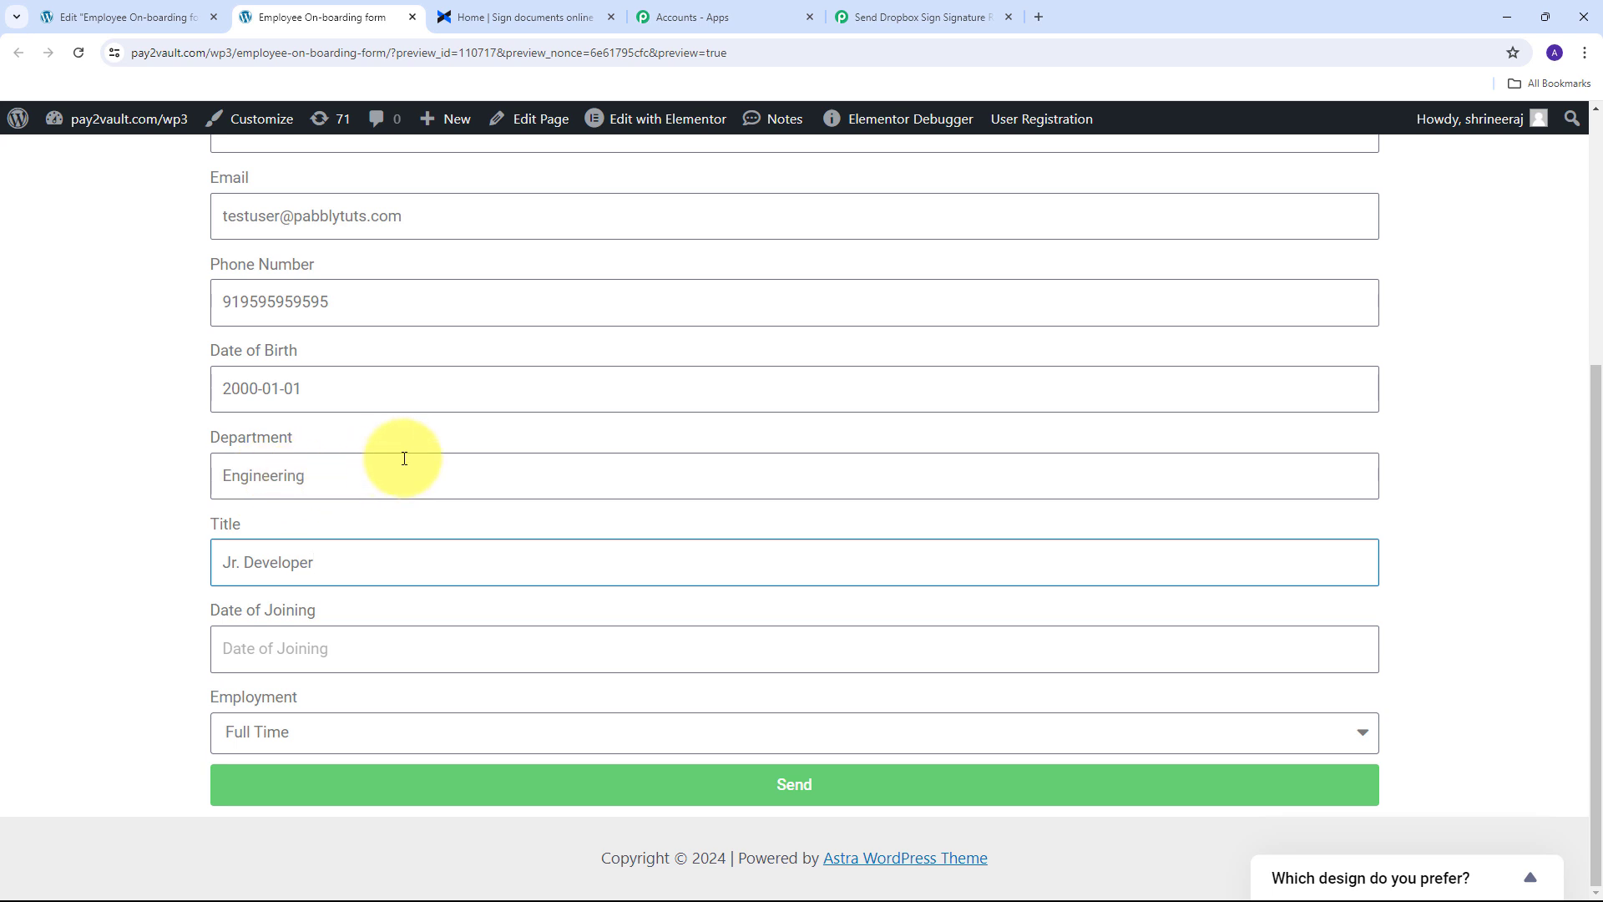
Set the Date of Joining to 2024-07-02 and choose Full Time as the employment type.
click(275, 660)
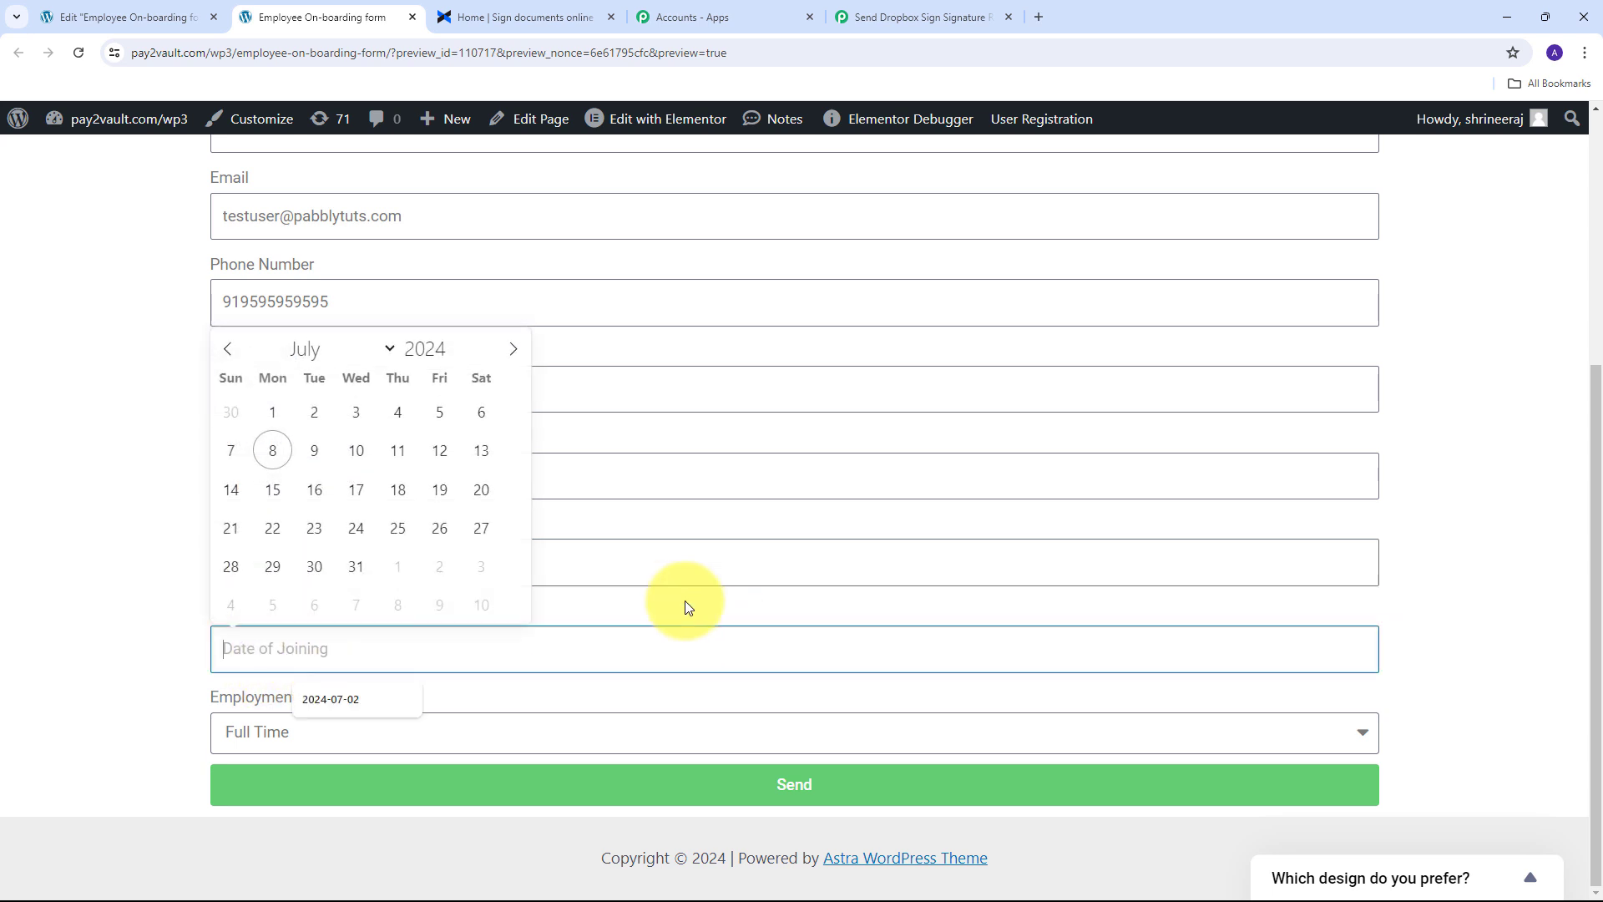
click(314, 415)
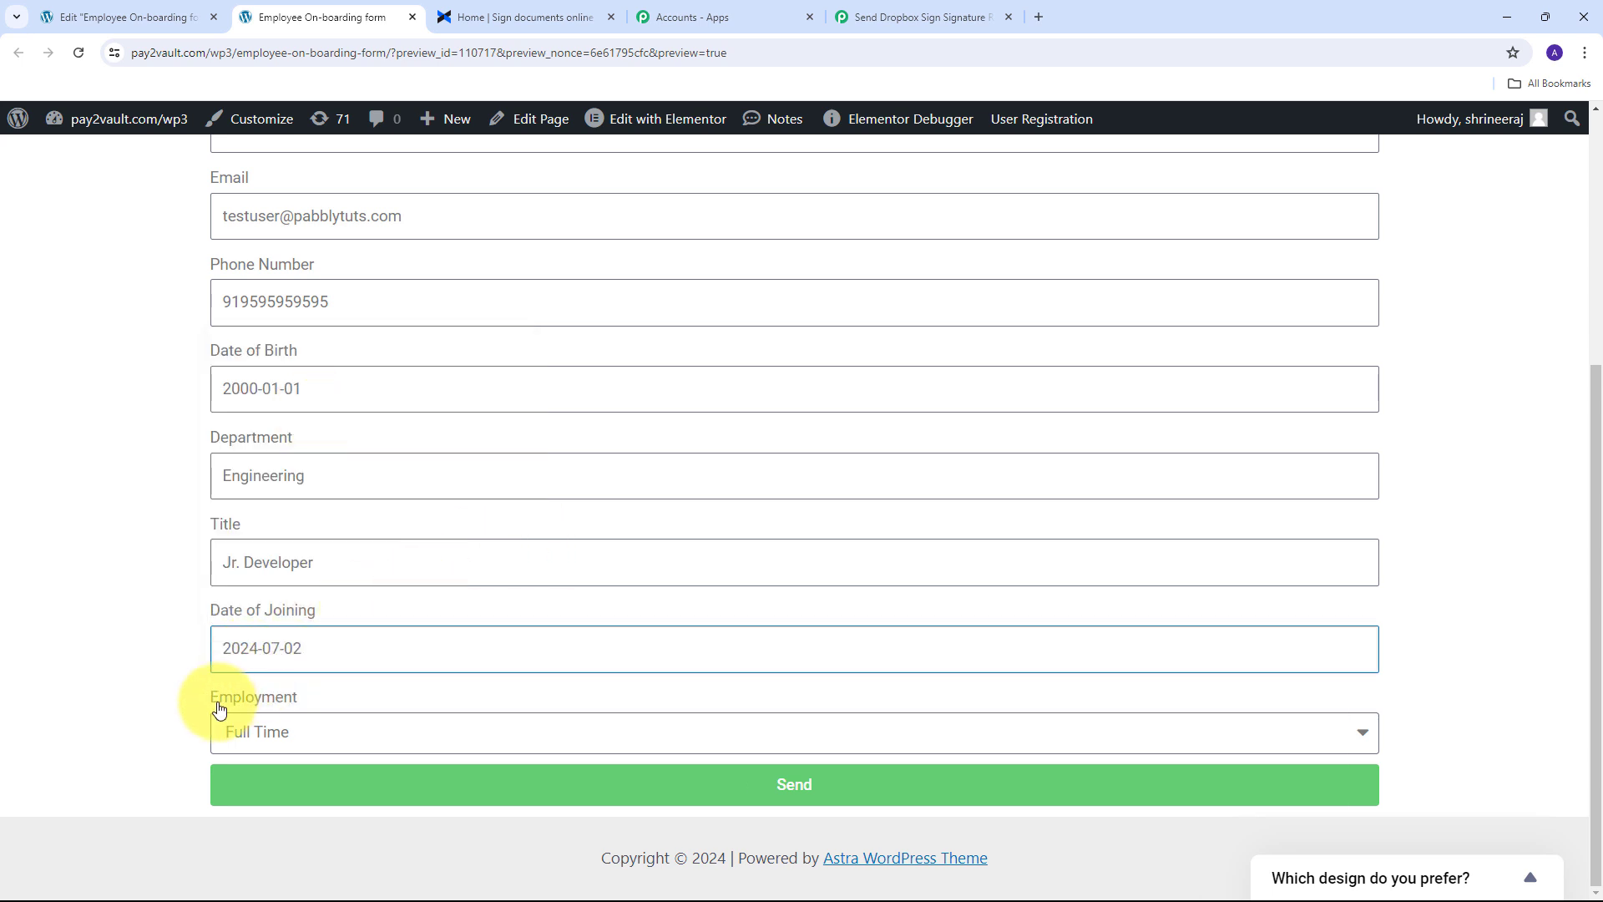
click(518, 732)
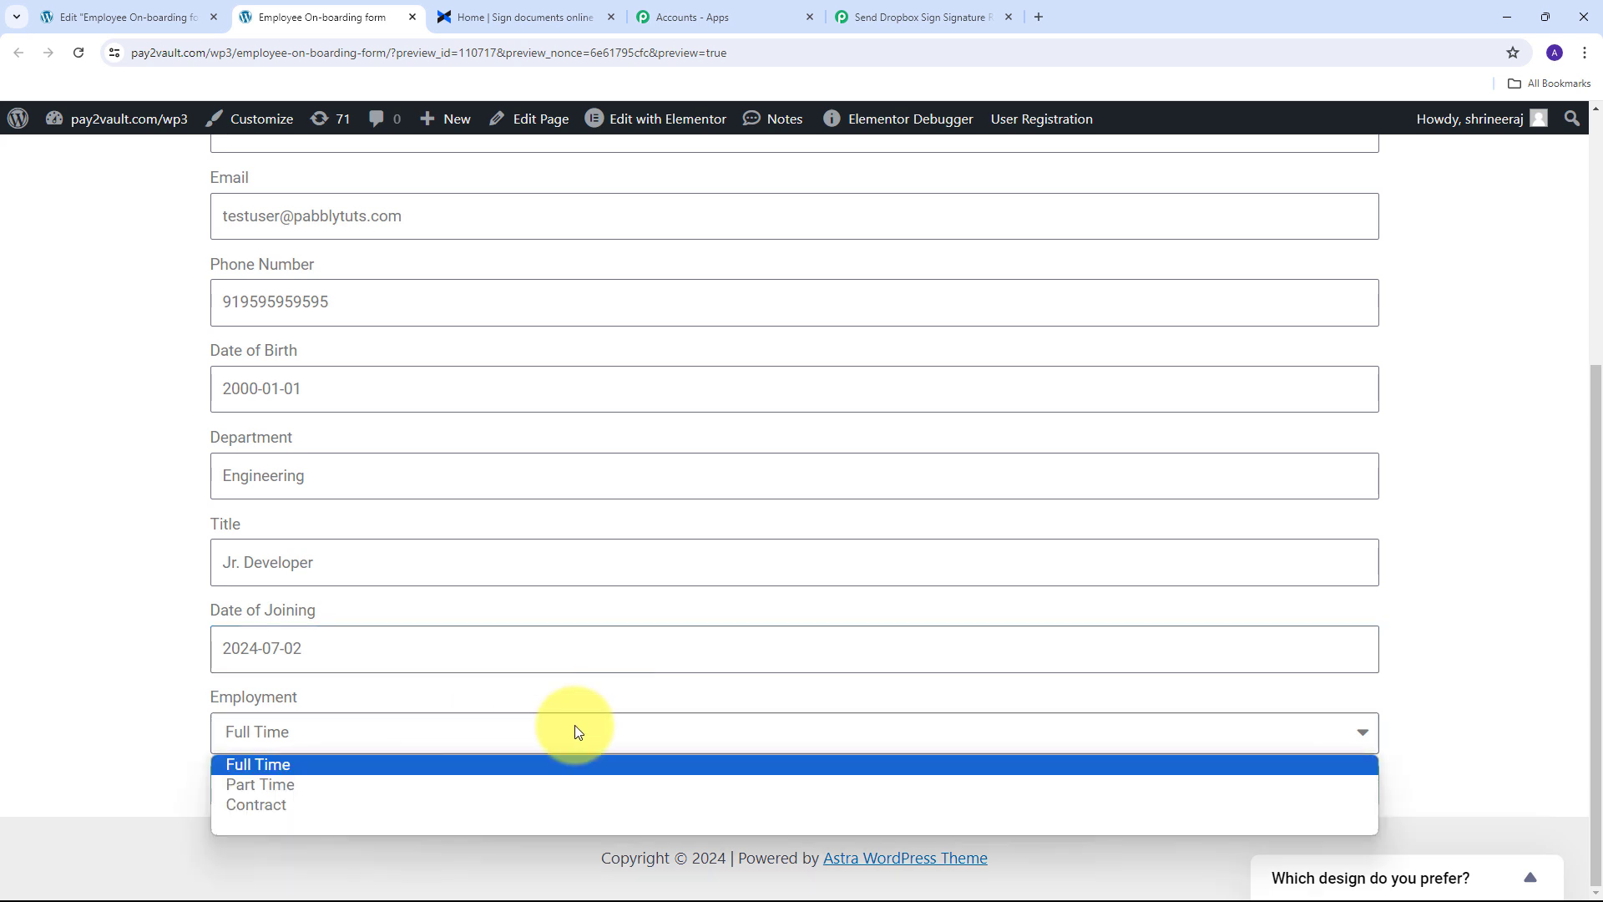
click(289, 765)
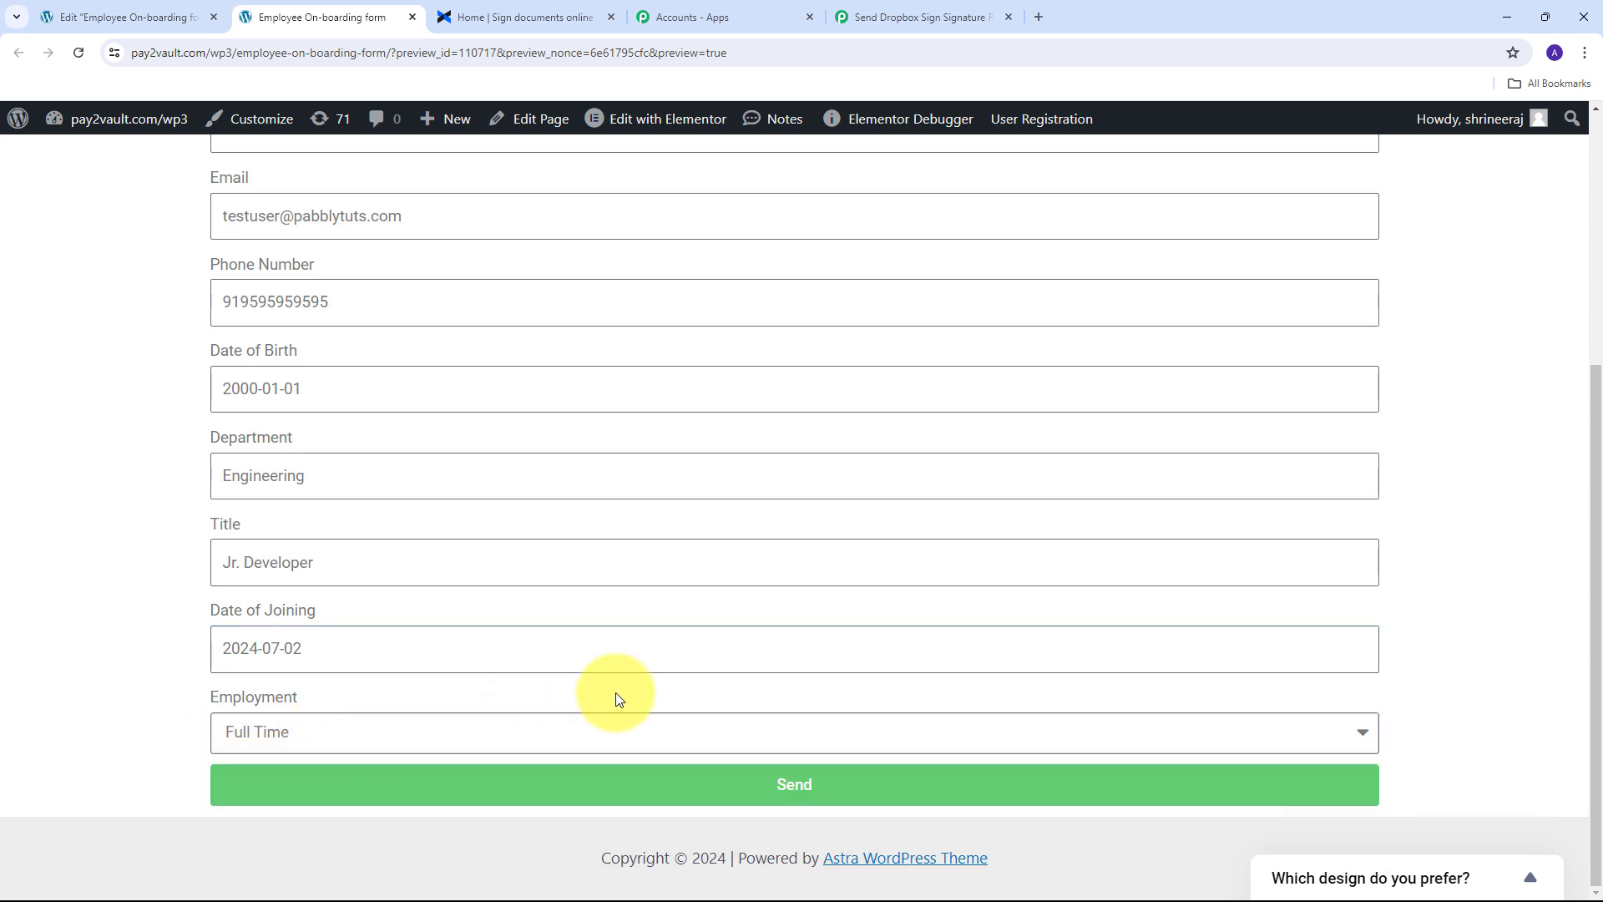
Review the completed entries and submit the Employee On-boarding form as a test response.
scroll(578, 622, up, 2)
scroll(578, 618, down, 2)
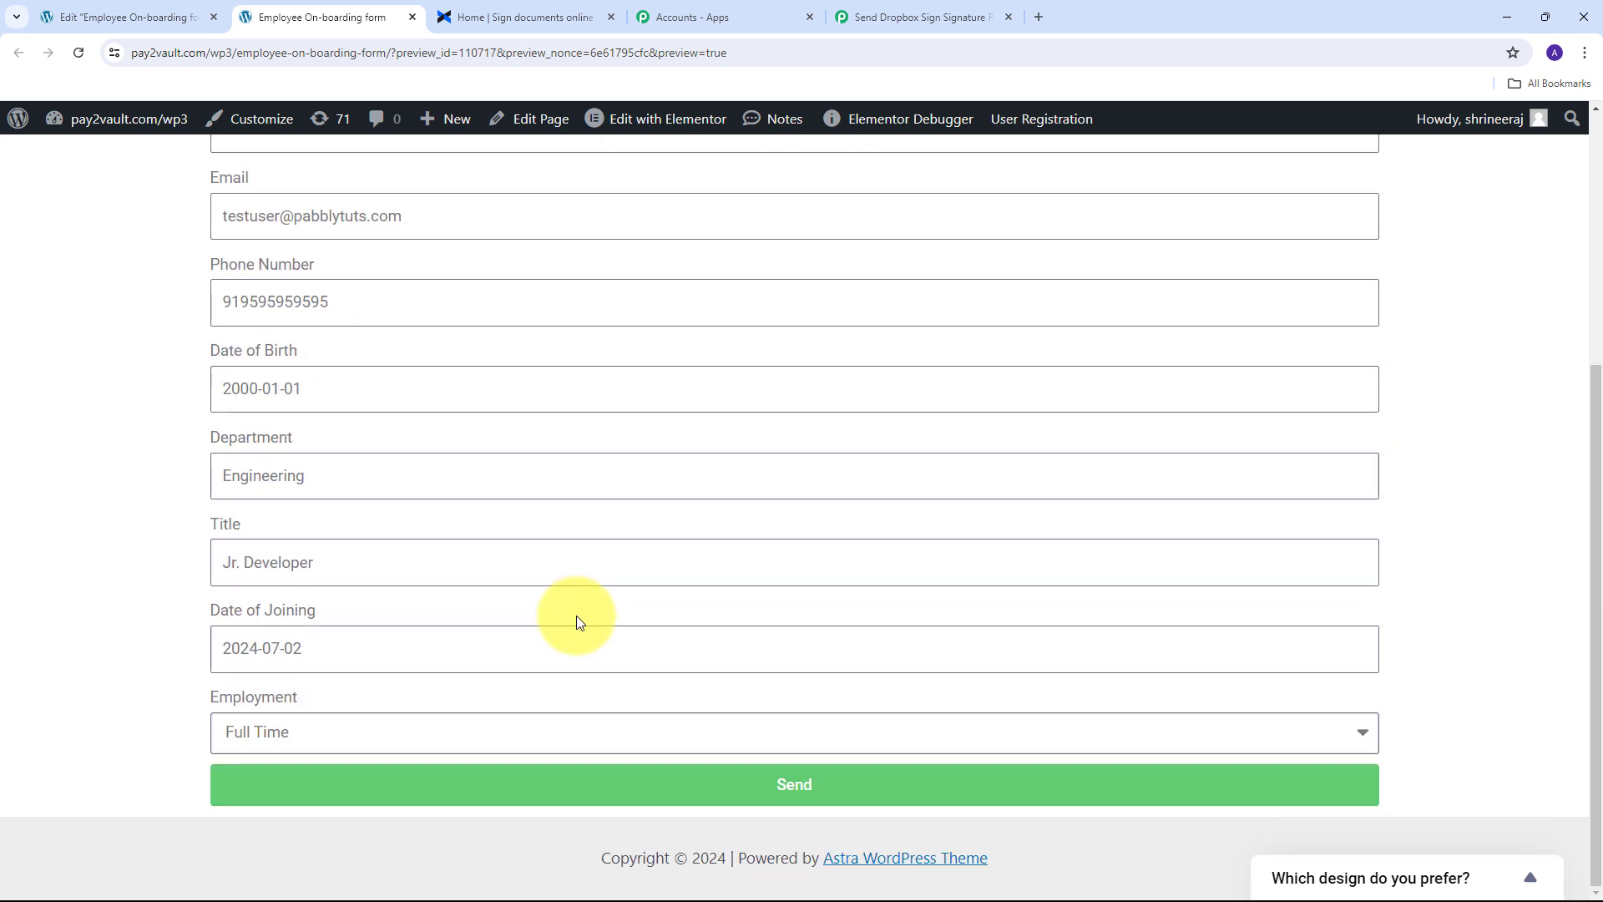
click(794, 787)
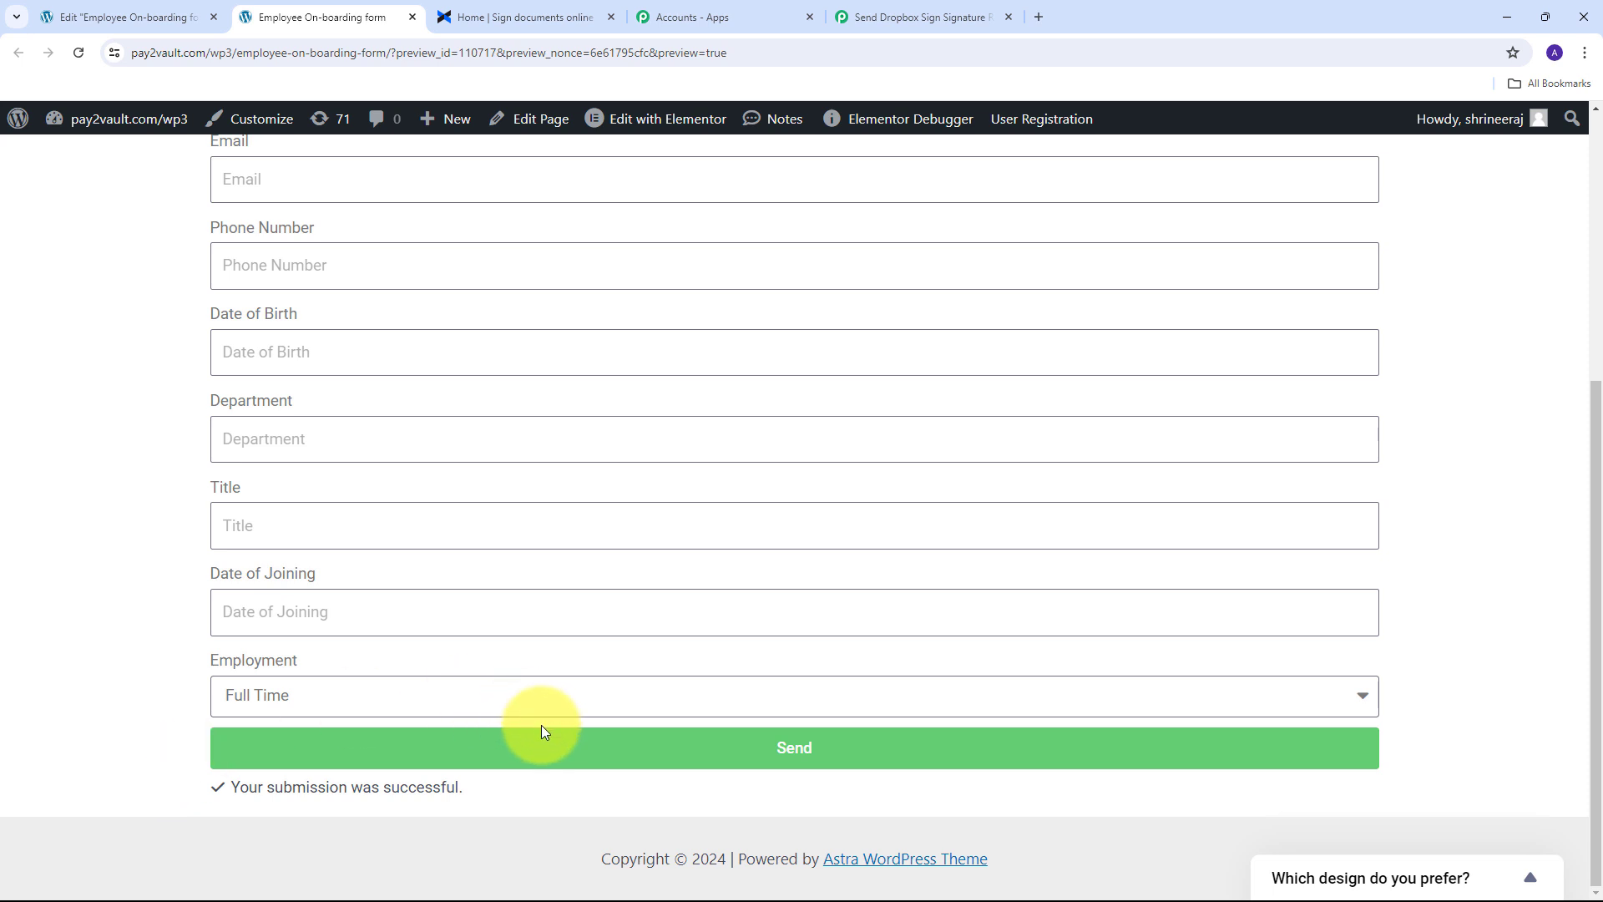
scroll(579, 612, up, 2)
scroll(504, 397, down, 2)
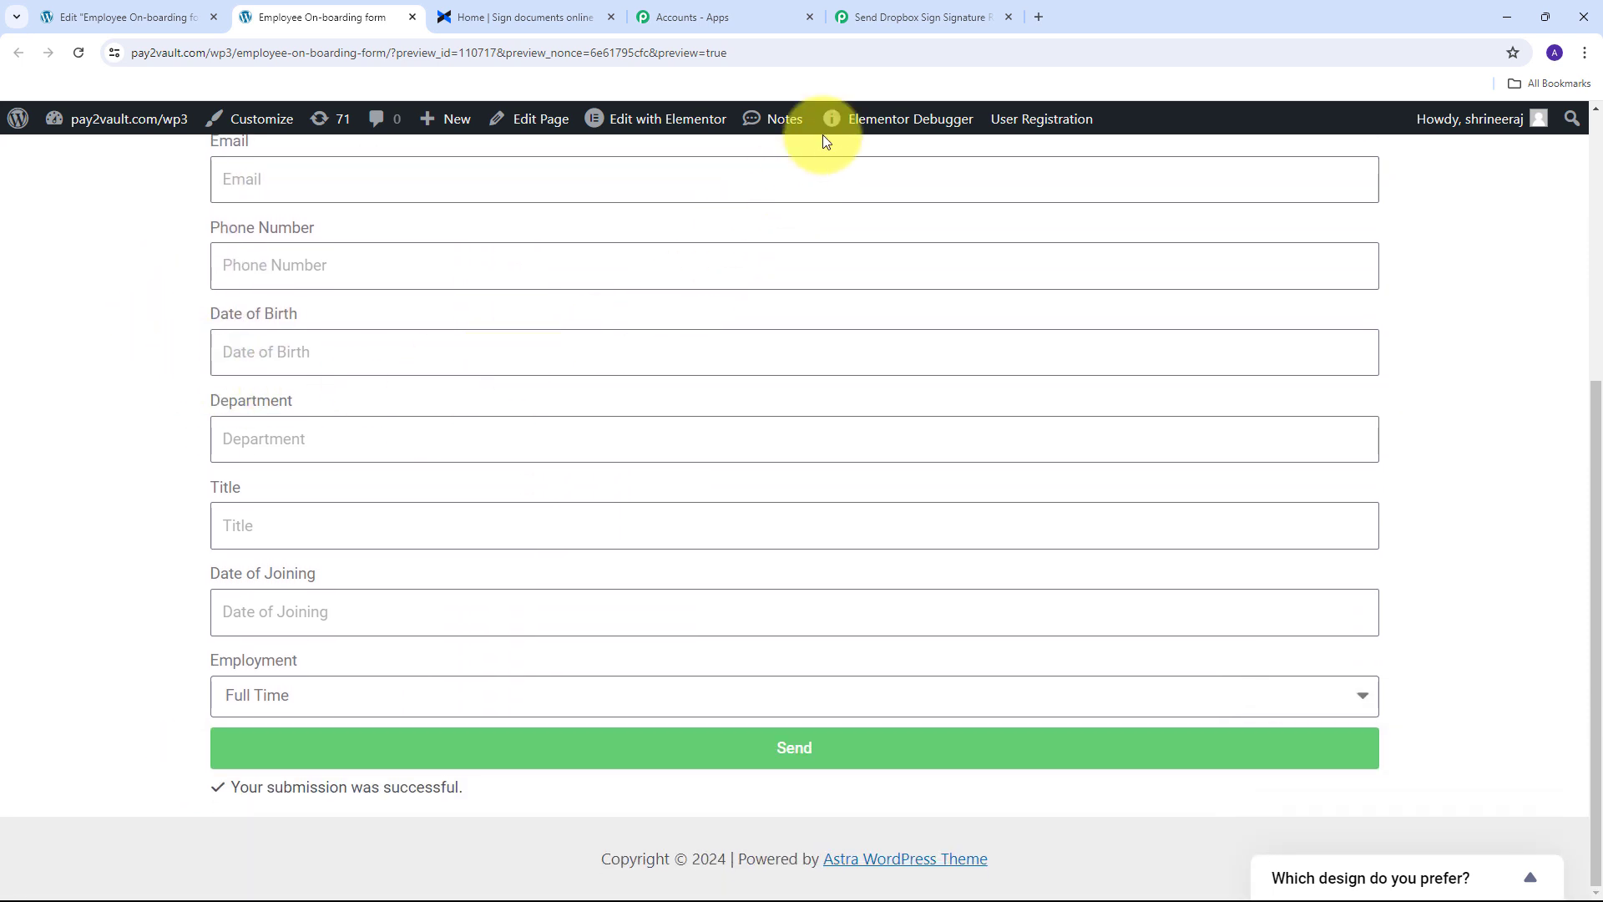
Switch to Pabbly Connect and check the captured webhook response for the employee's name, date of joining, date of birth and phone number.
click(890, 17)
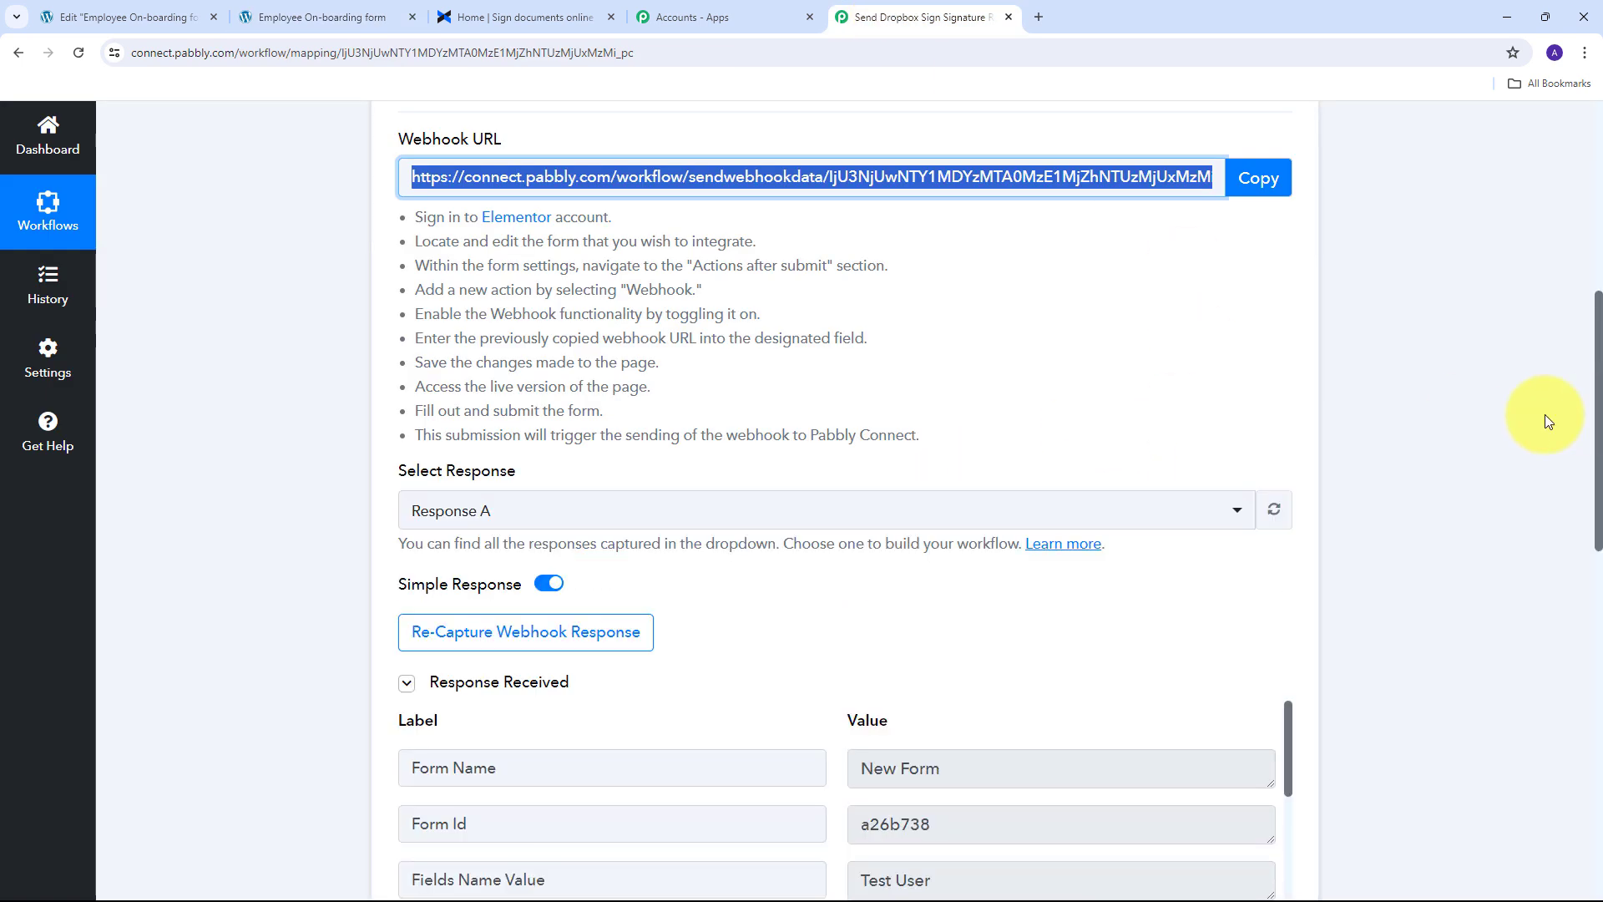
scroll(1441, 344, down, 6)
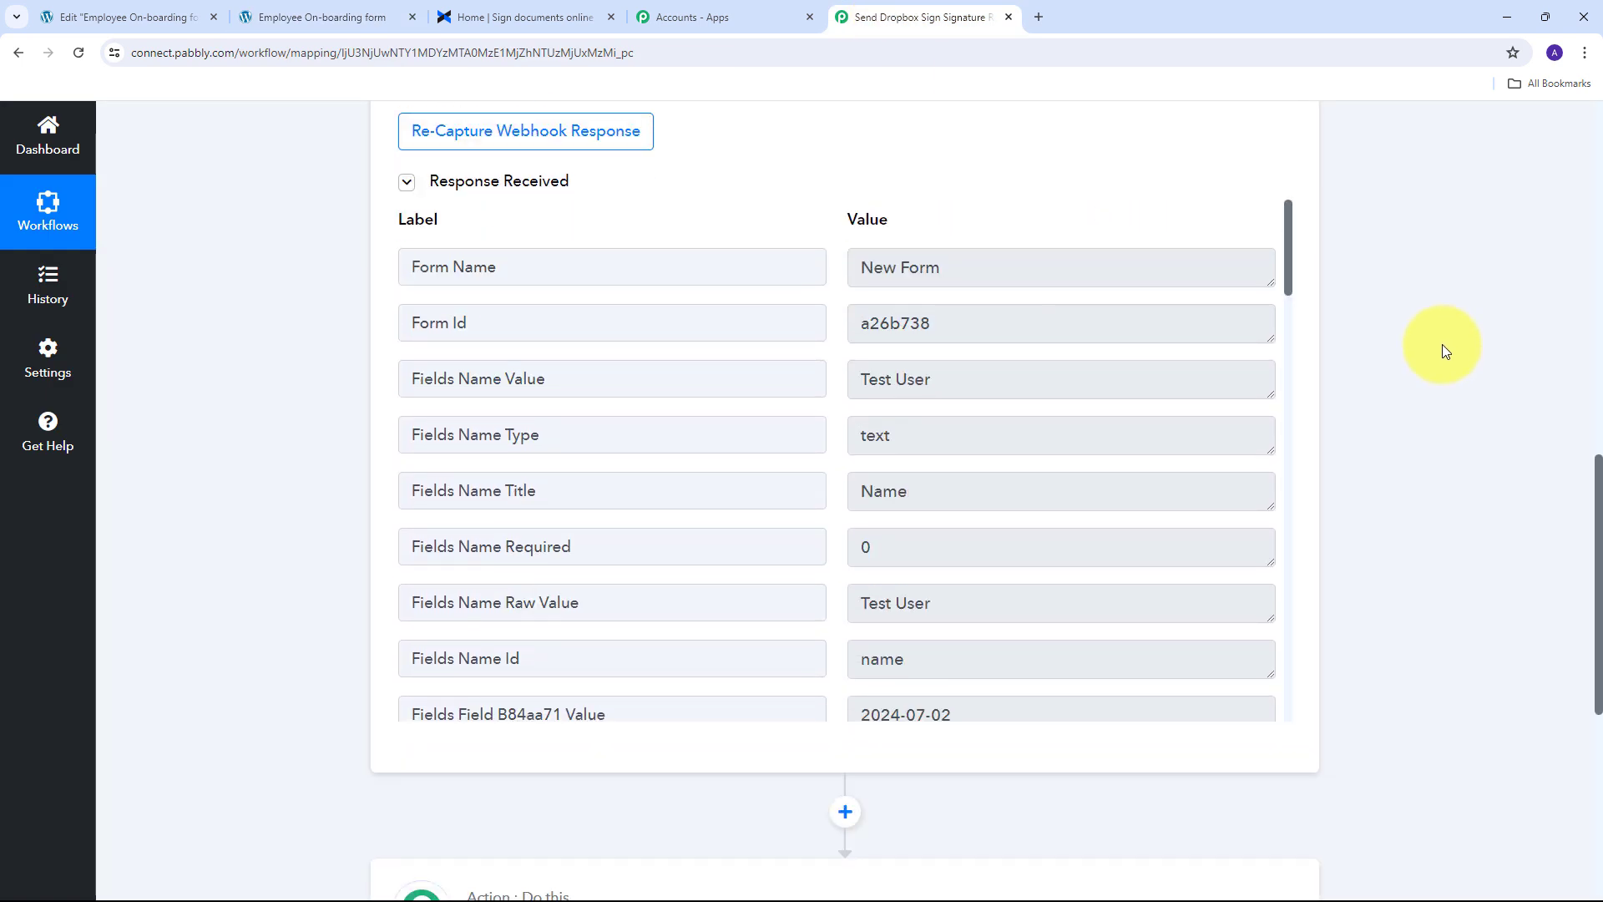
scroll(654, 343, down, 1)
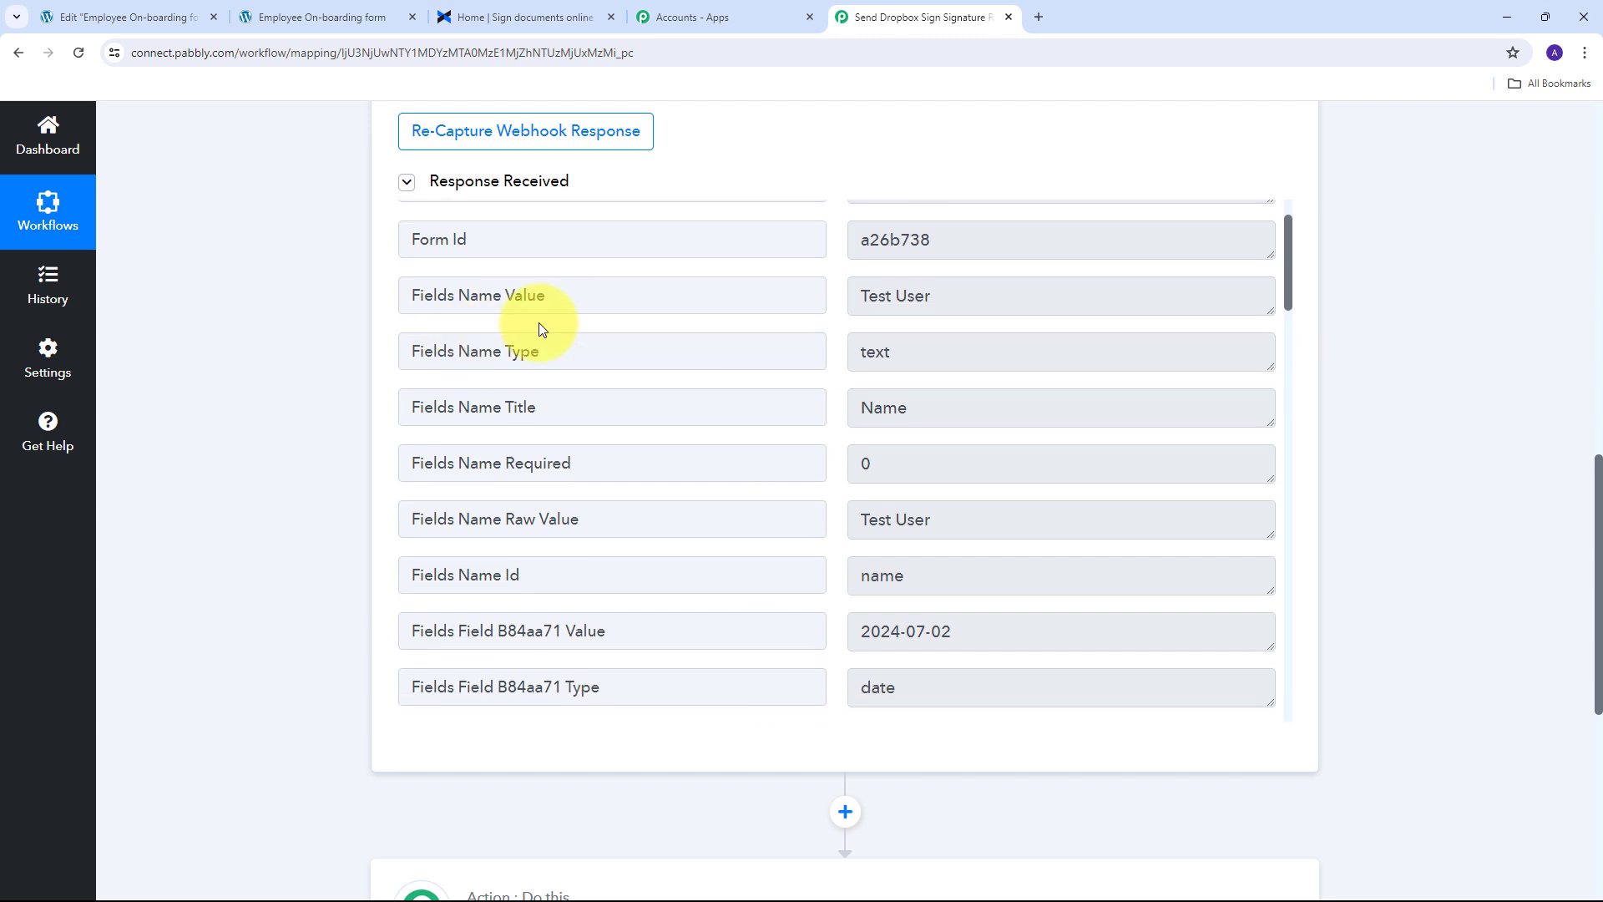
click(1053, 300)
drag(860, 296, 949, 300)
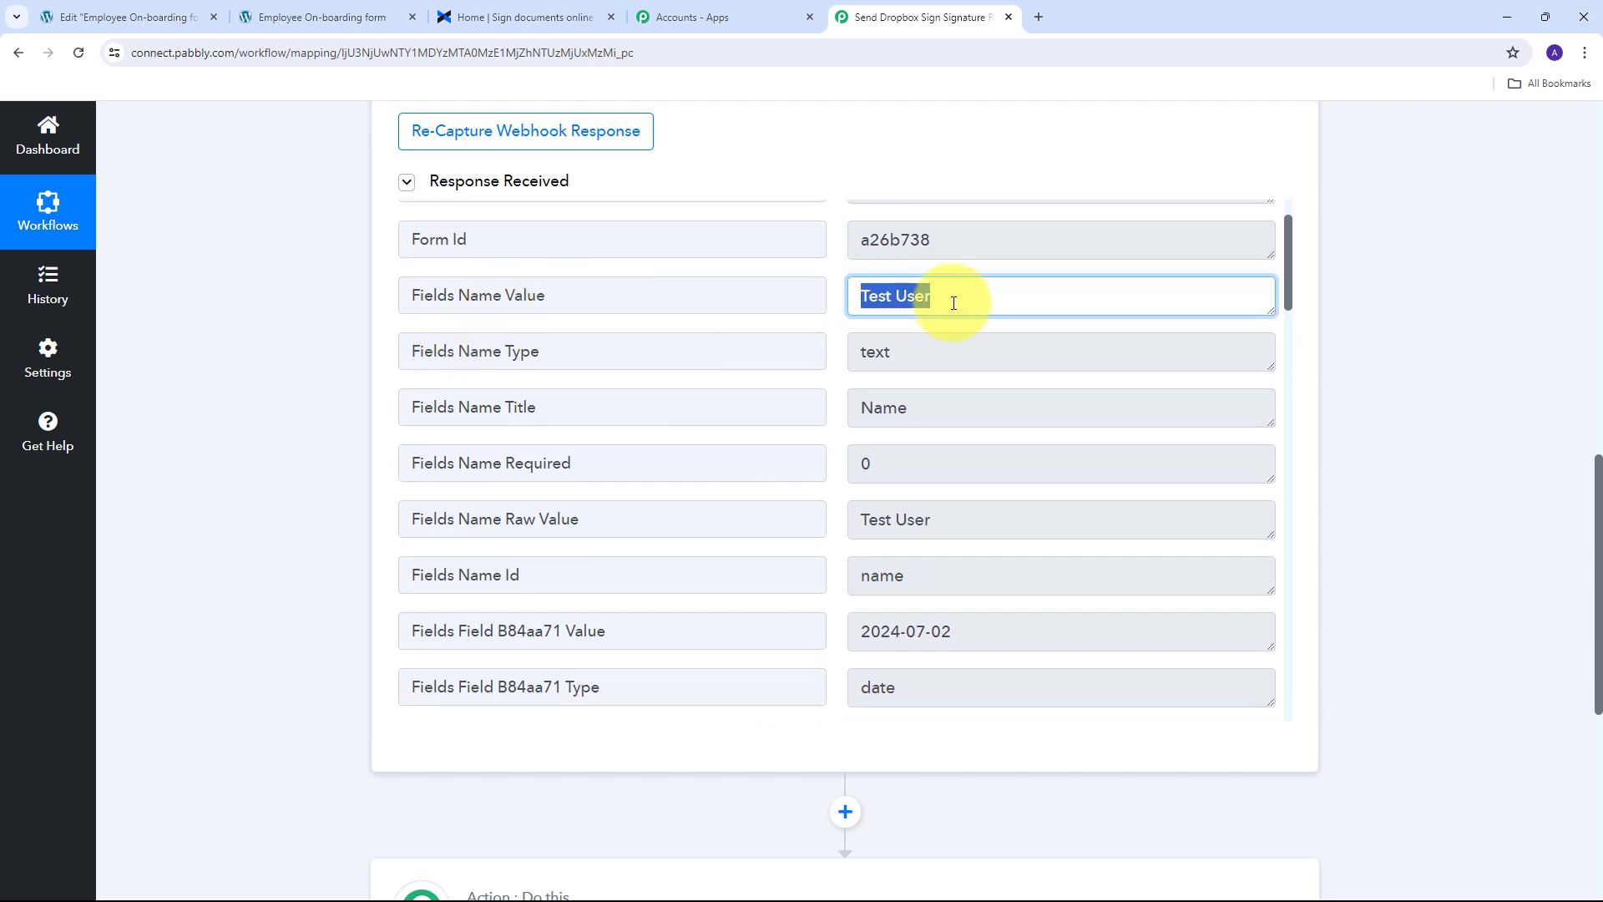
scroll(690, 382, down, 3)
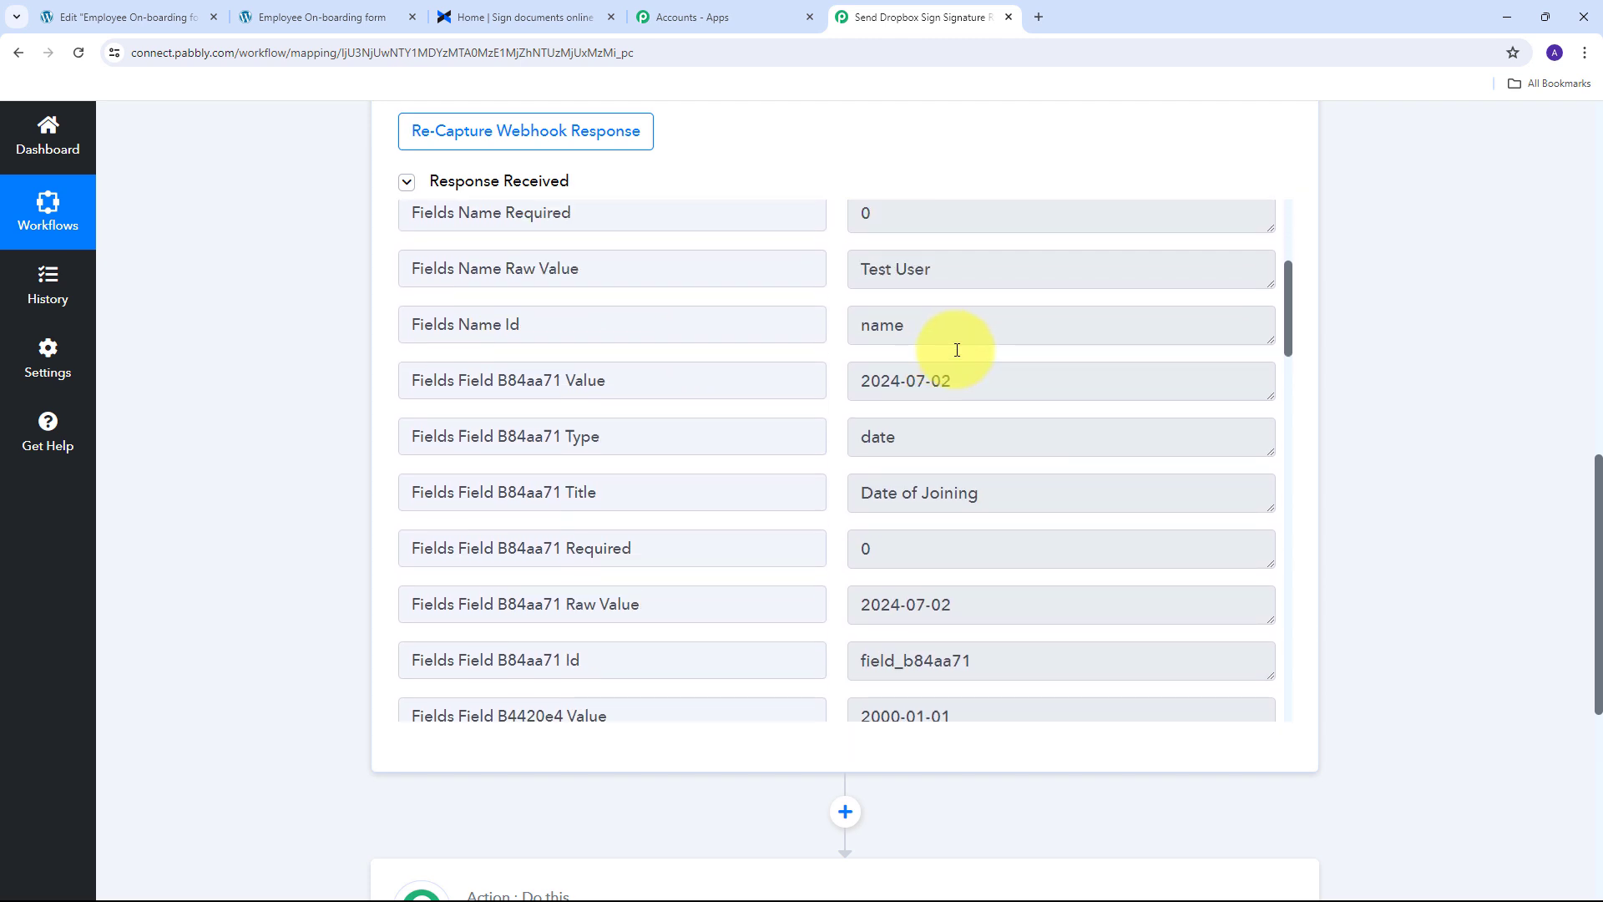
drag(1056, 381, 894, 378)
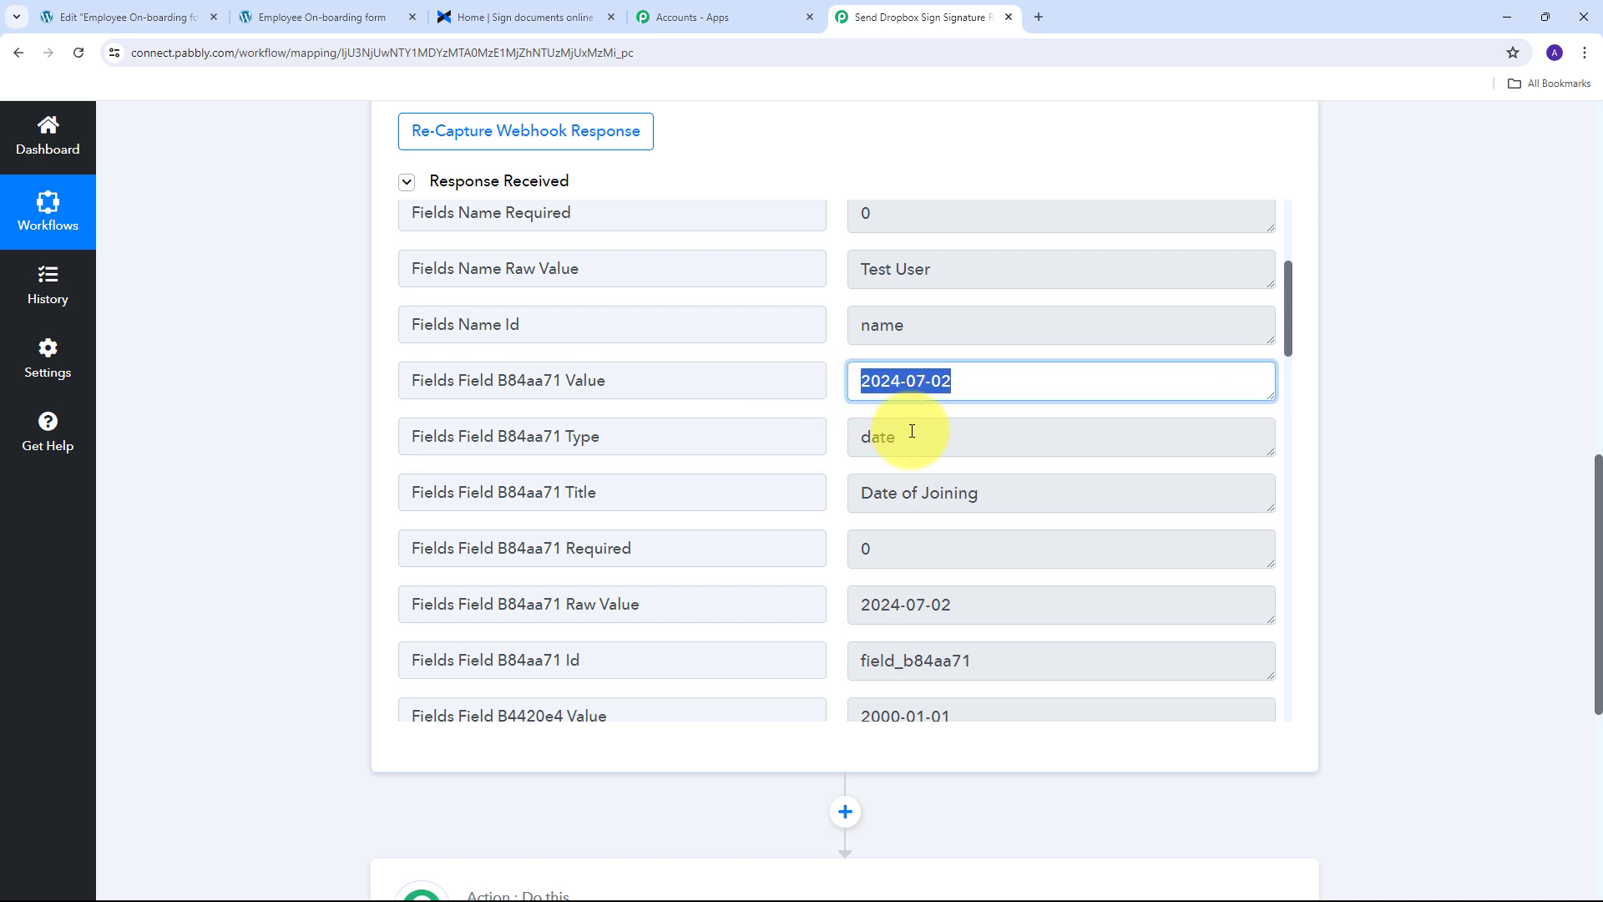
scroll(913, 433, down, 1)
scroll(912, 431, down, 5)
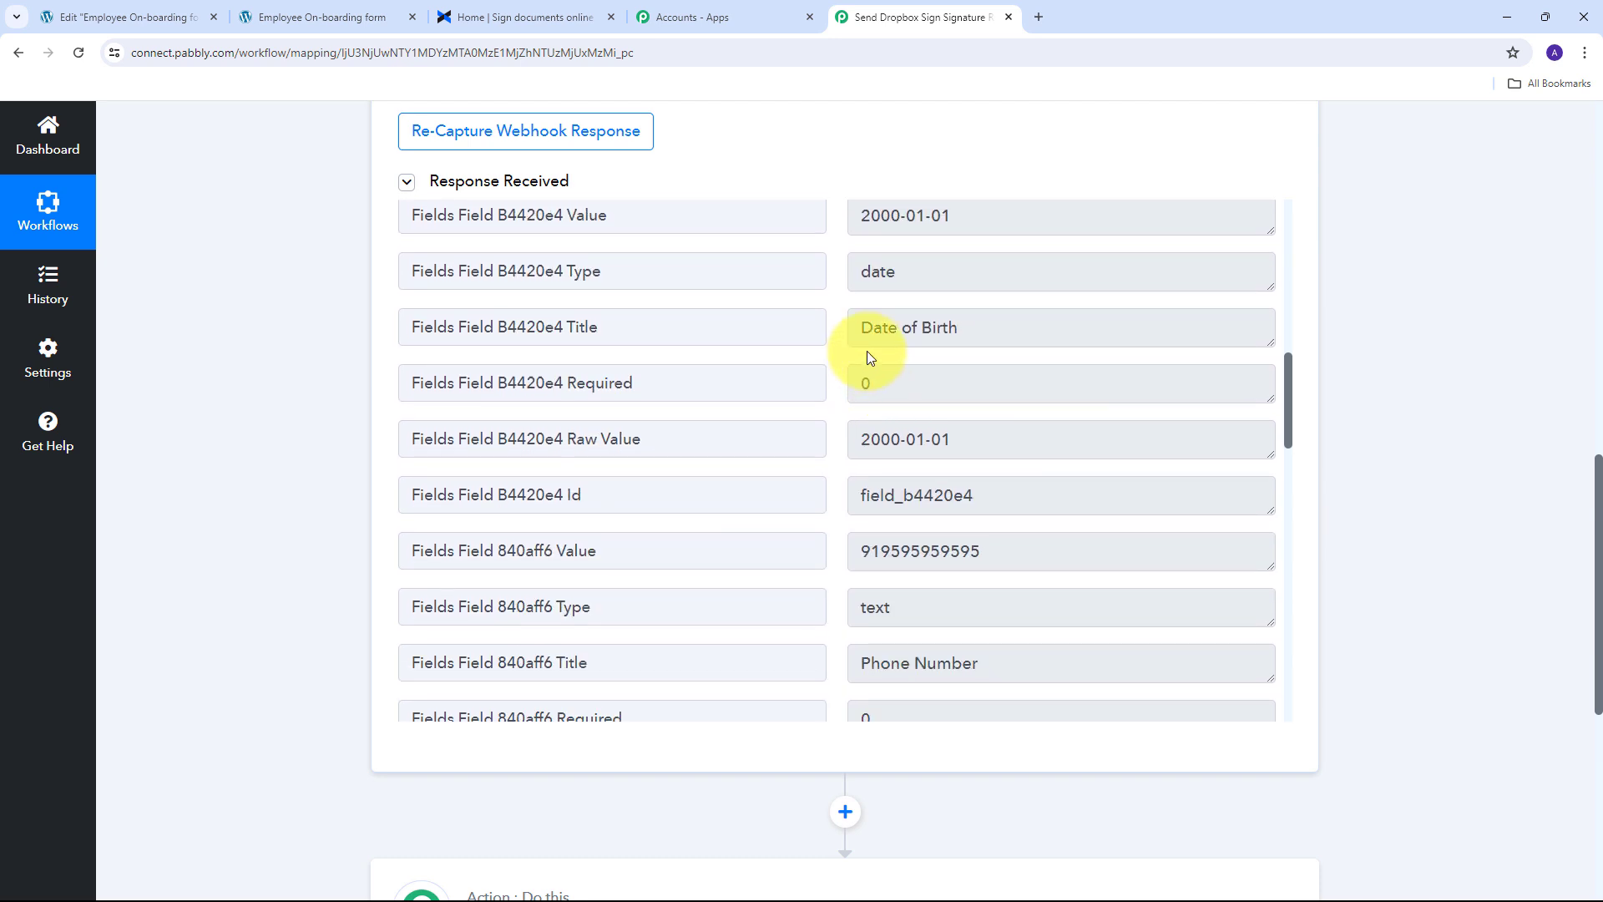
drag(1030, 451, 698, 448)
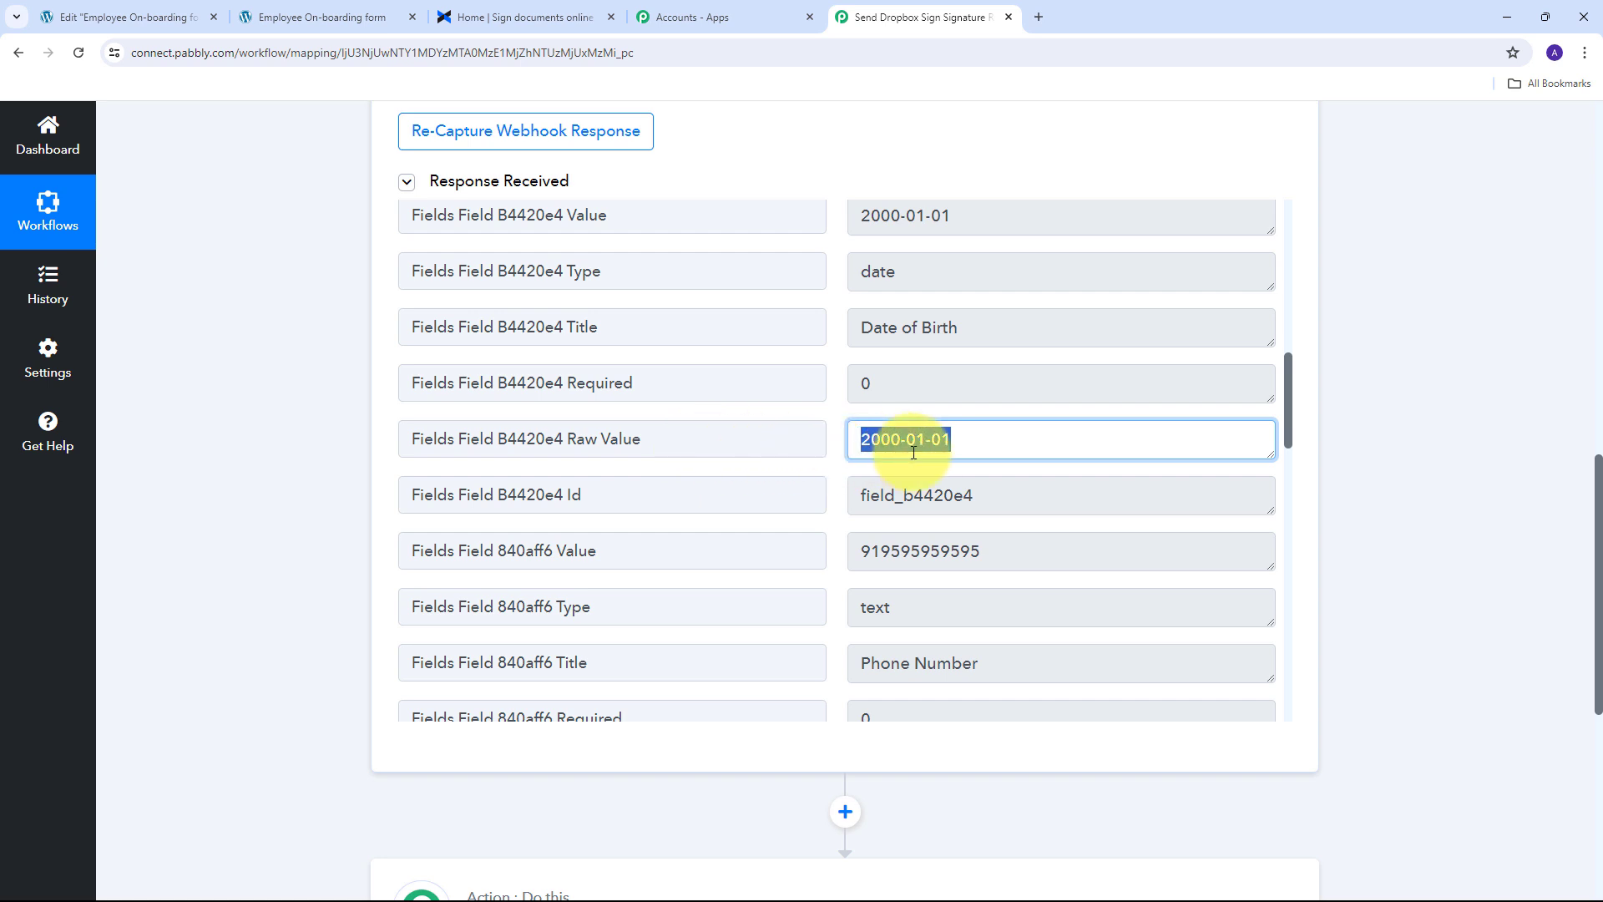
scroll(935, 447, down, 2)
scroll(970, 463, down, 2)
drag(1055, 523, 726, 534)
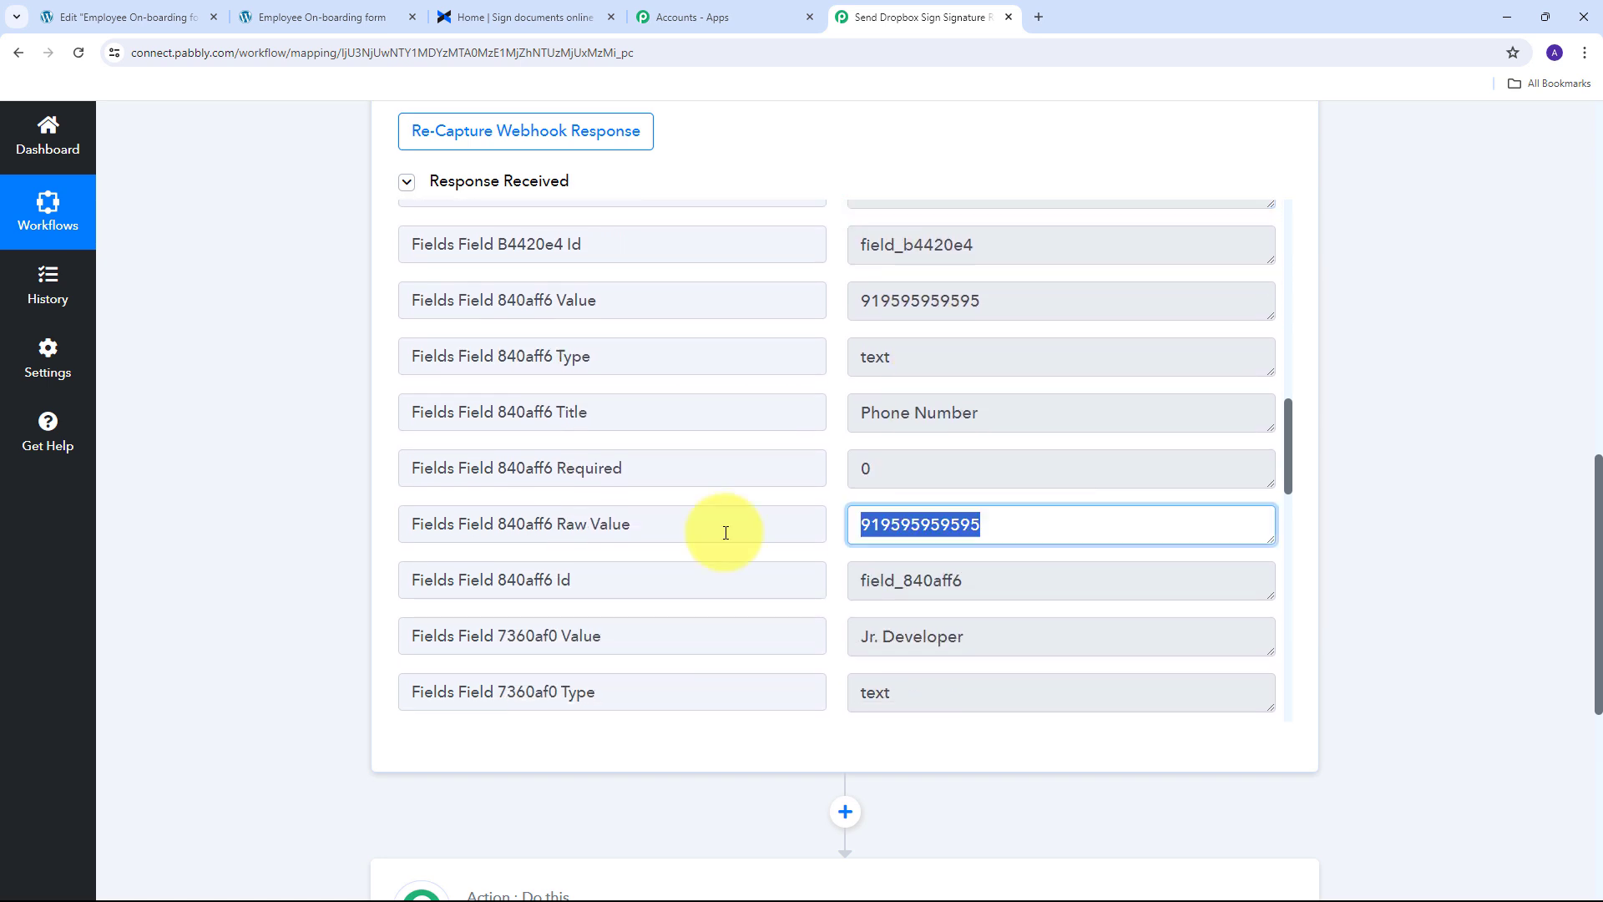
Check the title, employment type, department and email values in the rest of the captured webhook response.
scroll(932, 467, down, 1)
scroll(932, 466, down, 2)
drag(1027, 470, 723, 469)
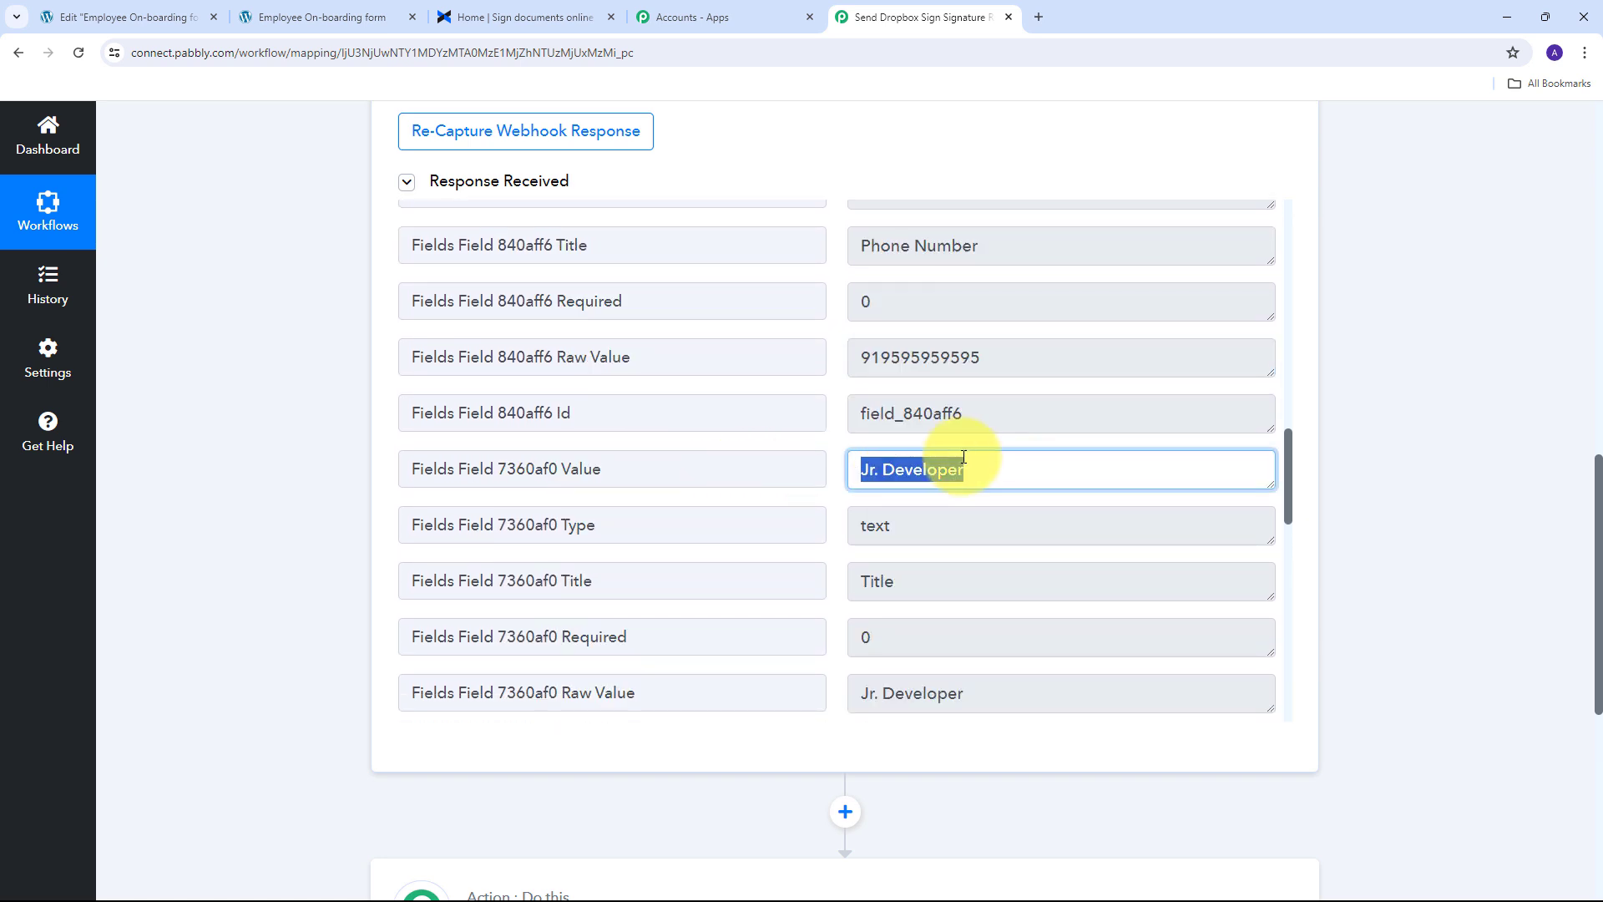
scroll(968, 445, down, 1)
scroll(938, 463, down, 4)
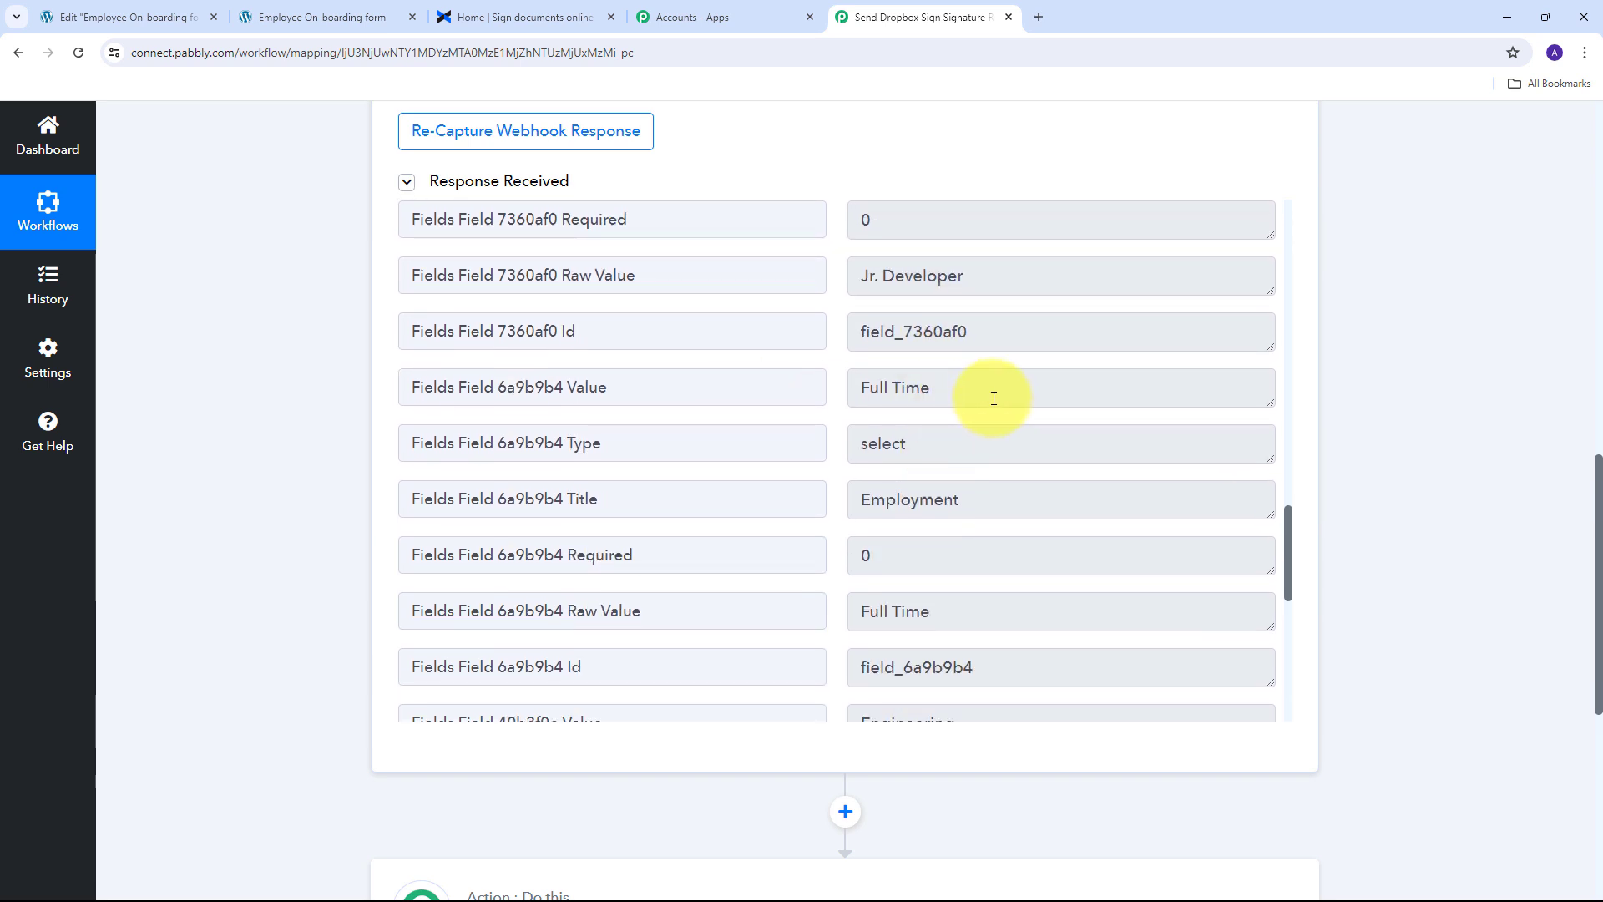
drag(991, 392, 666, 396)
scroll(951, 401, down, 4)
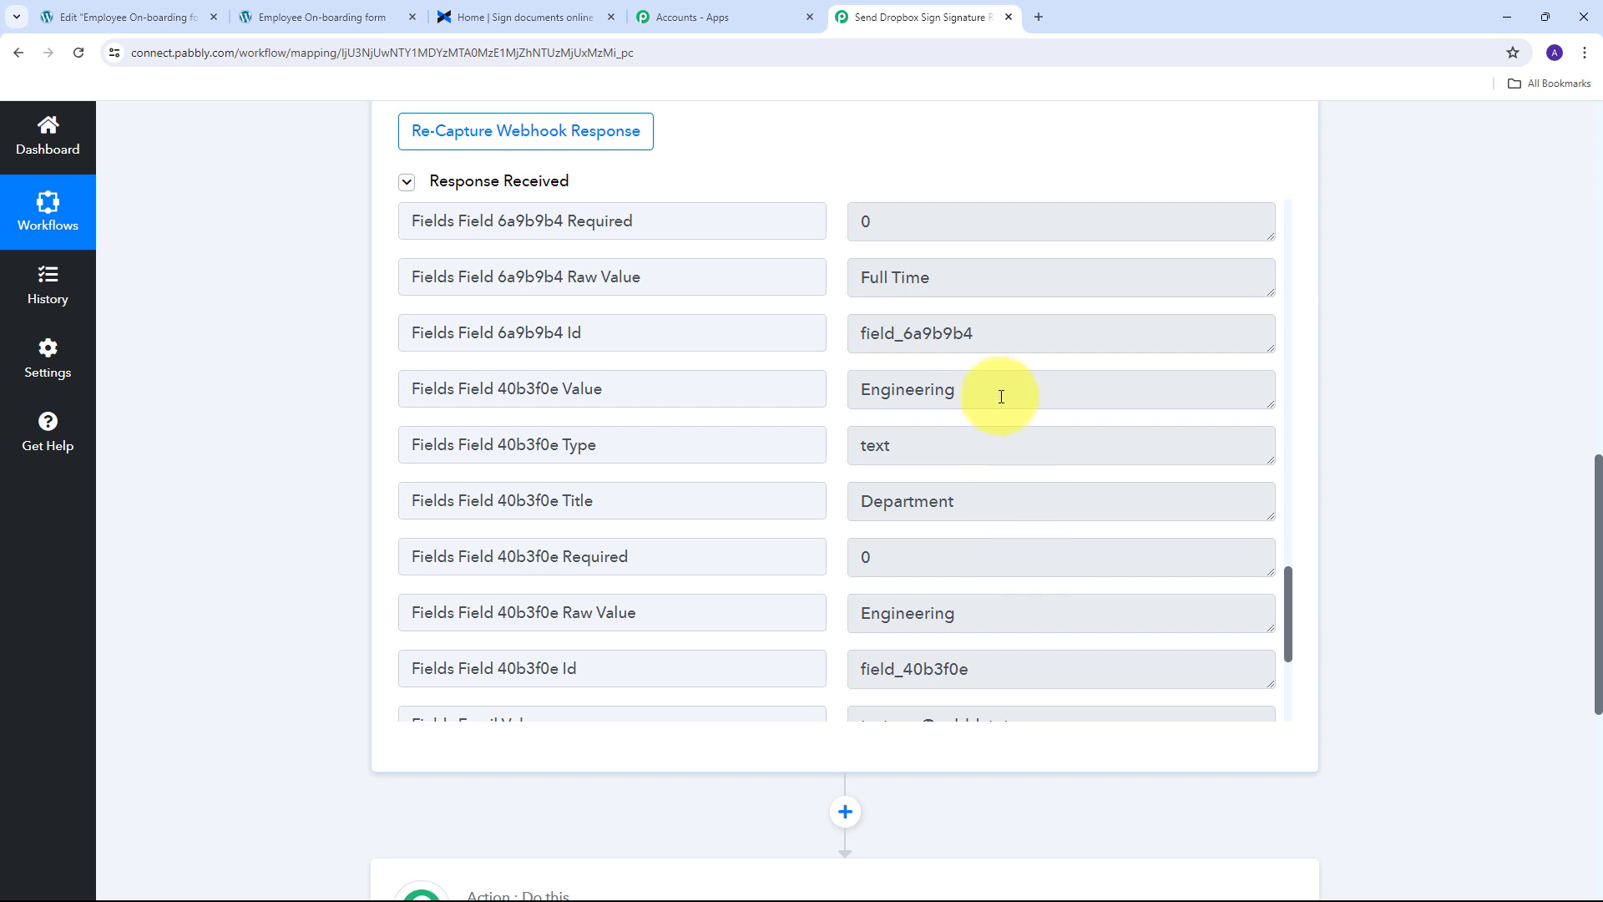
drag(998, 392, 682, 392)
scroll(1045, 440, down, 3)
drag(1085, 478, 629, 483)
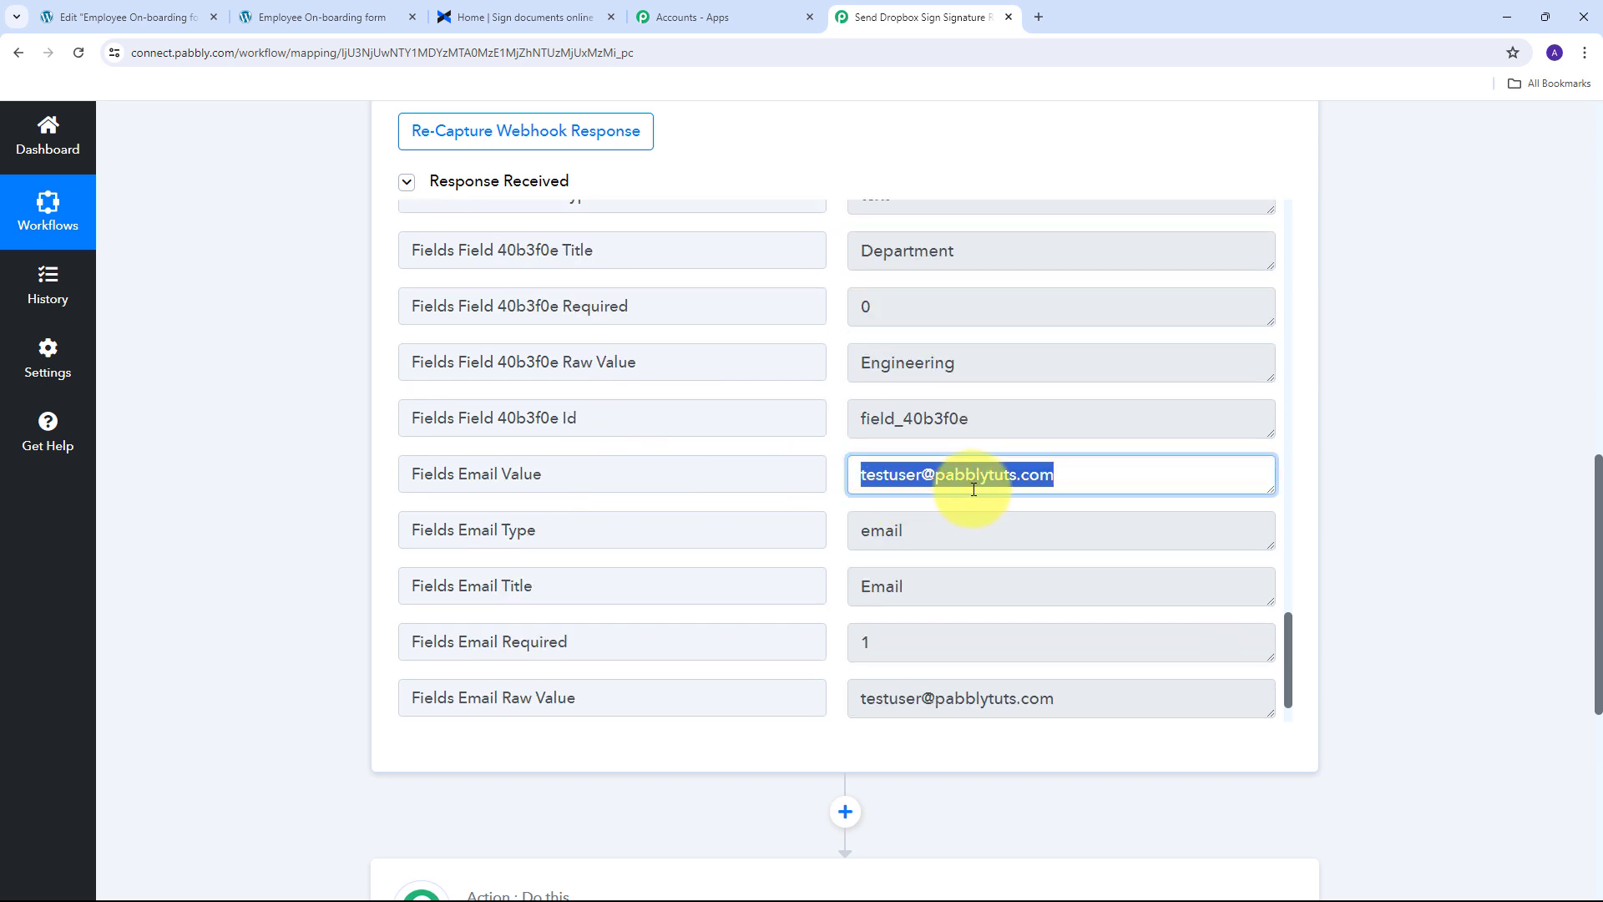
scroll(1042, 487, down, 1)
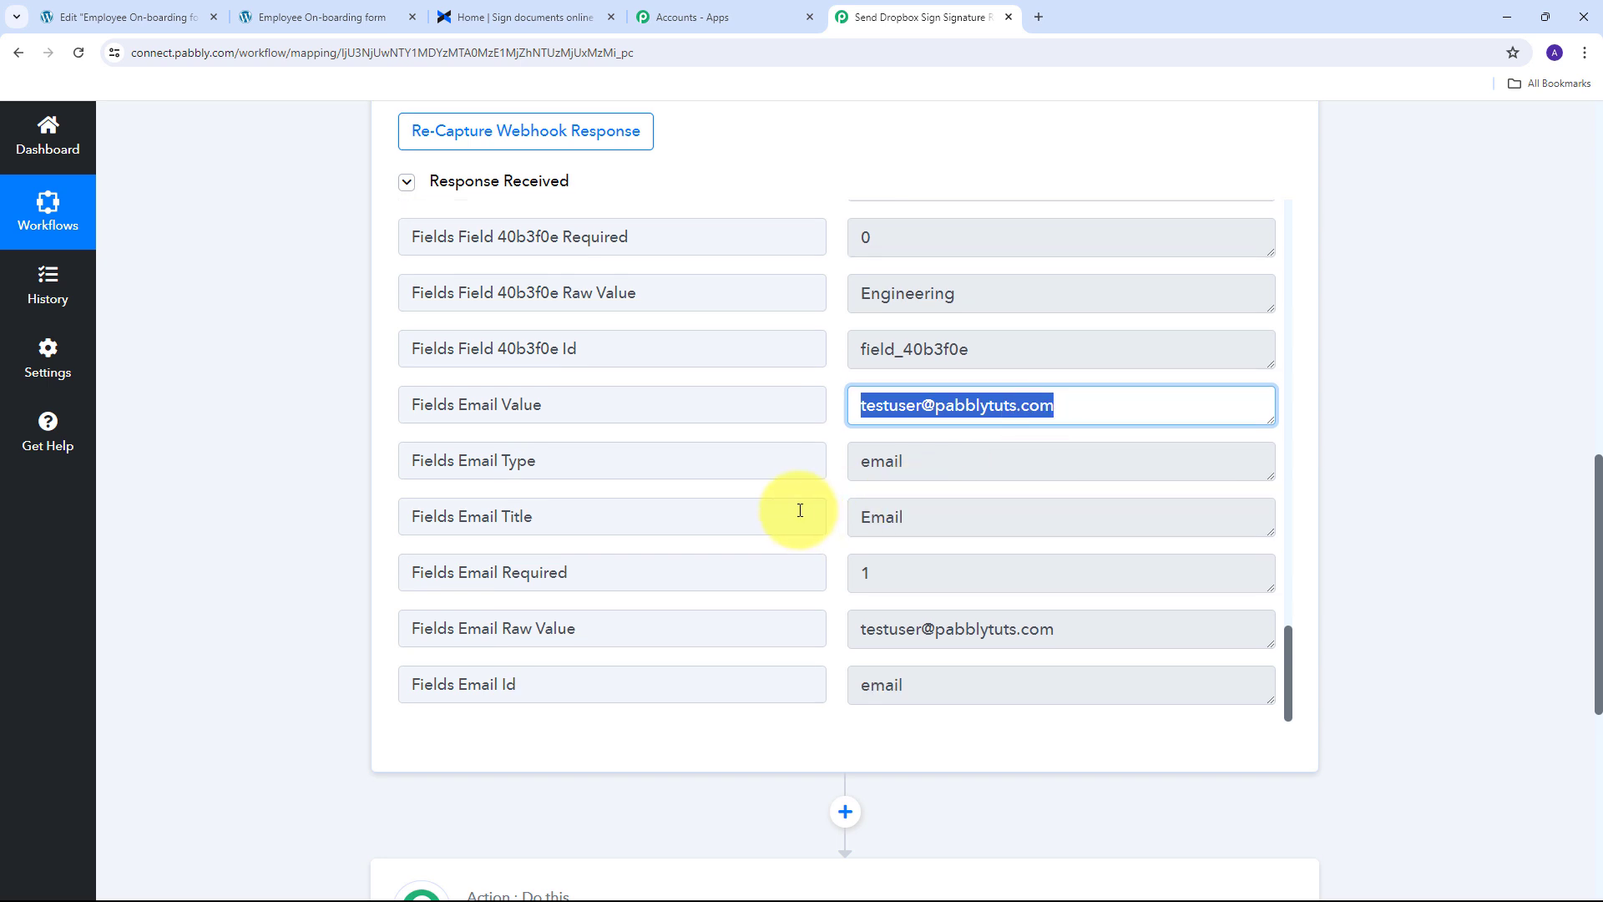
click(828, 501)
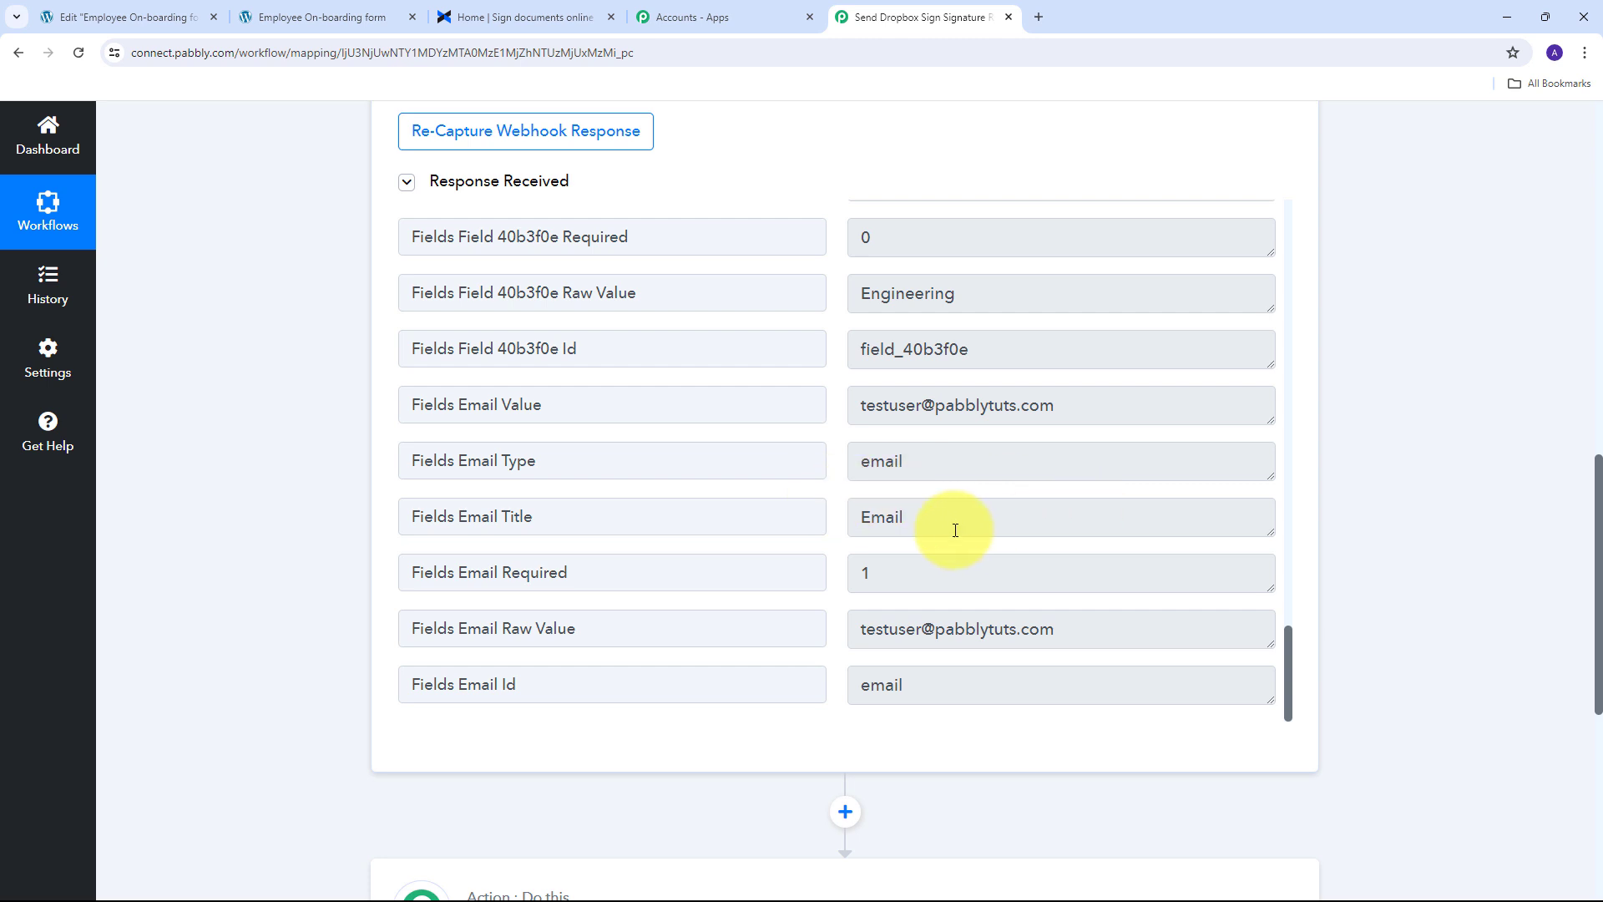
scroll(816, 498, up, 7)
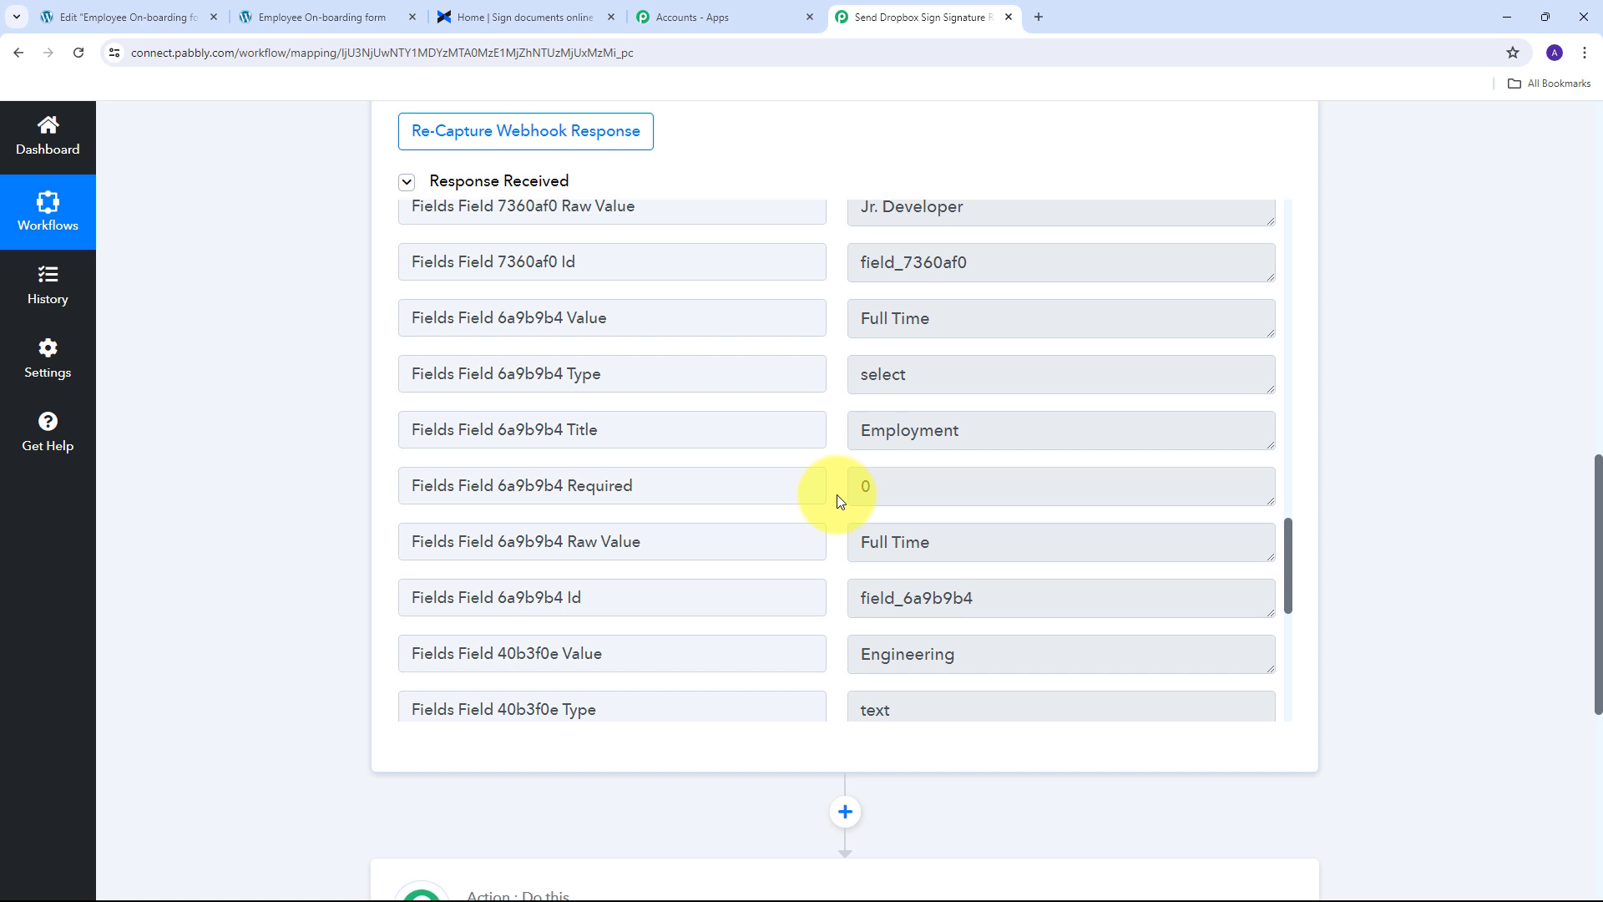
Set the workflow's second step to Dropbox Sign with the action event Send Signature Request From Template.
scroll(1376, 384, down, 6)
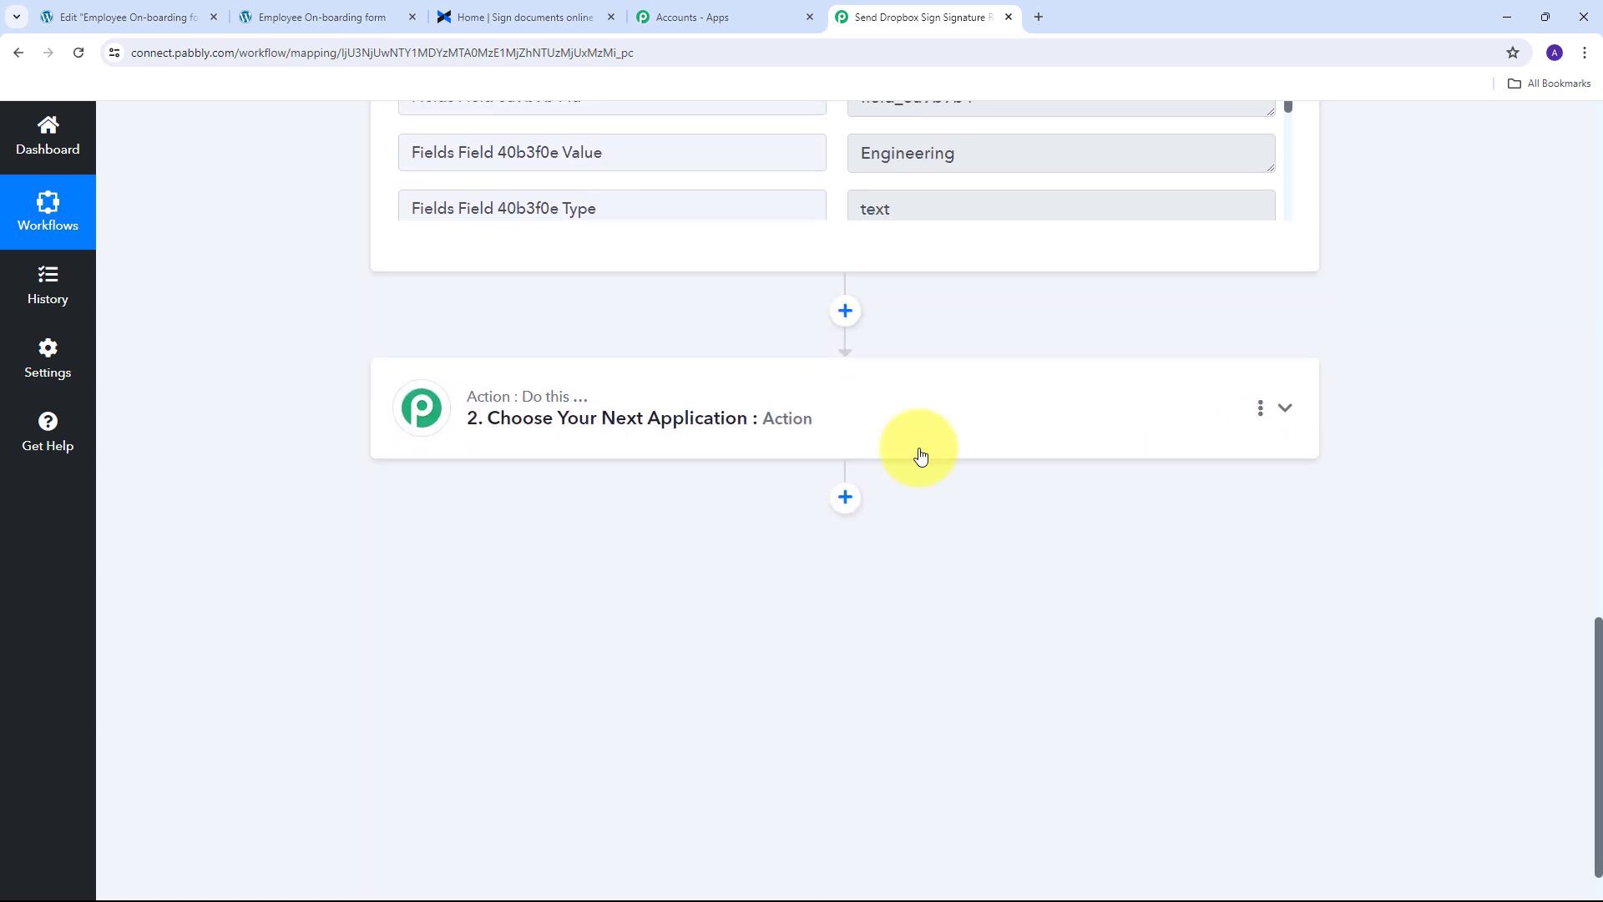
click(1284, 408)
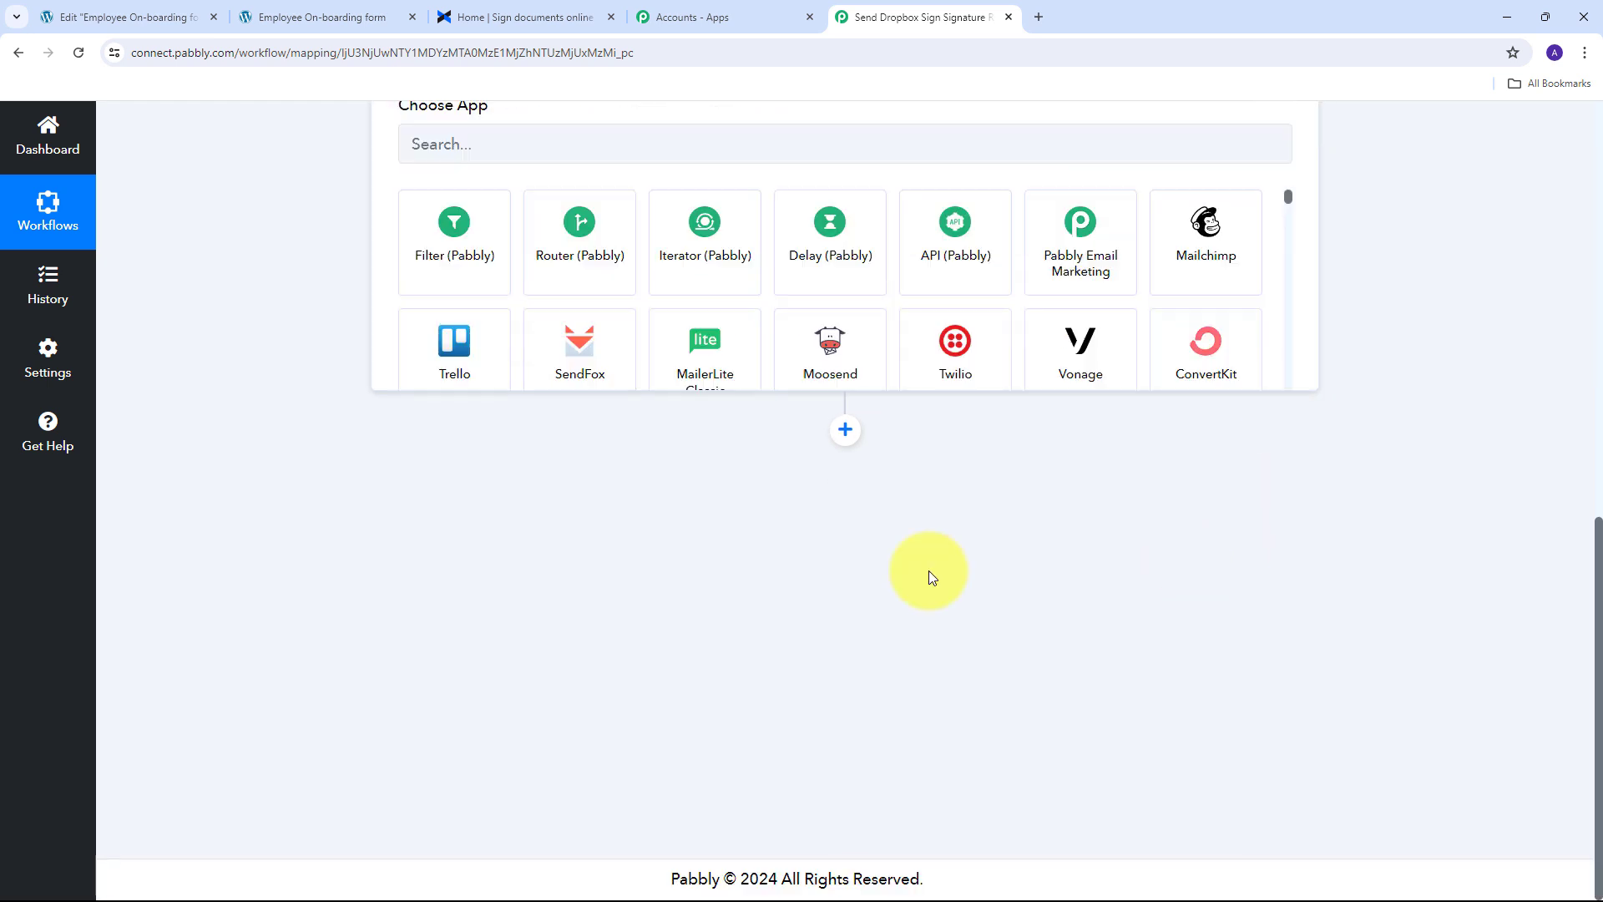
scroll(554, 529, up, 4)
click(482, 461)
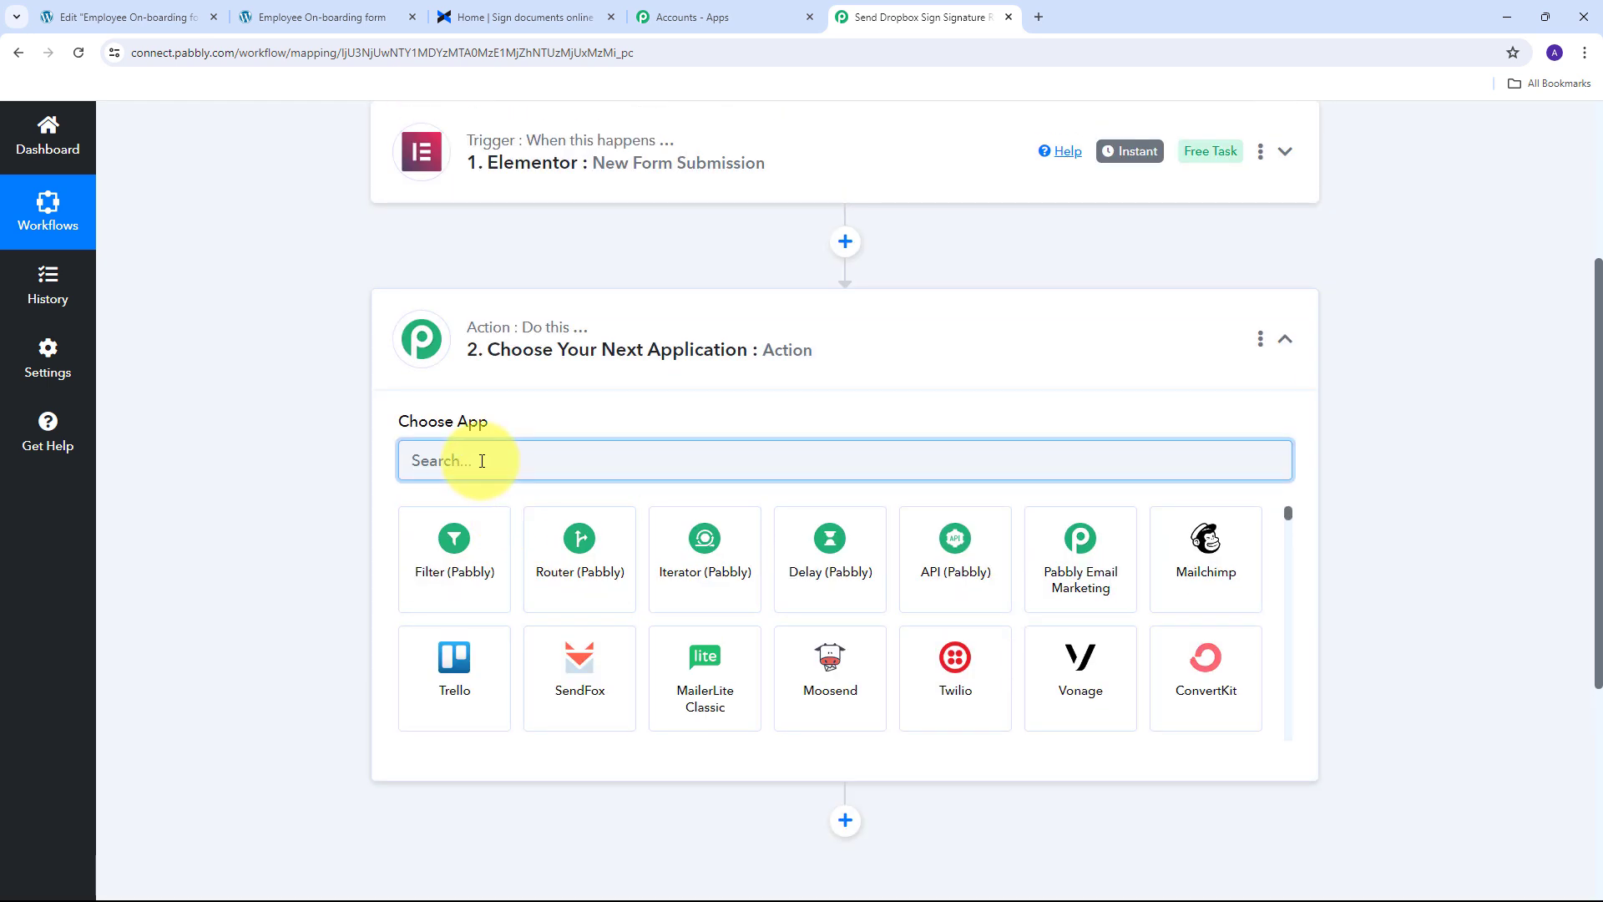
text(D)
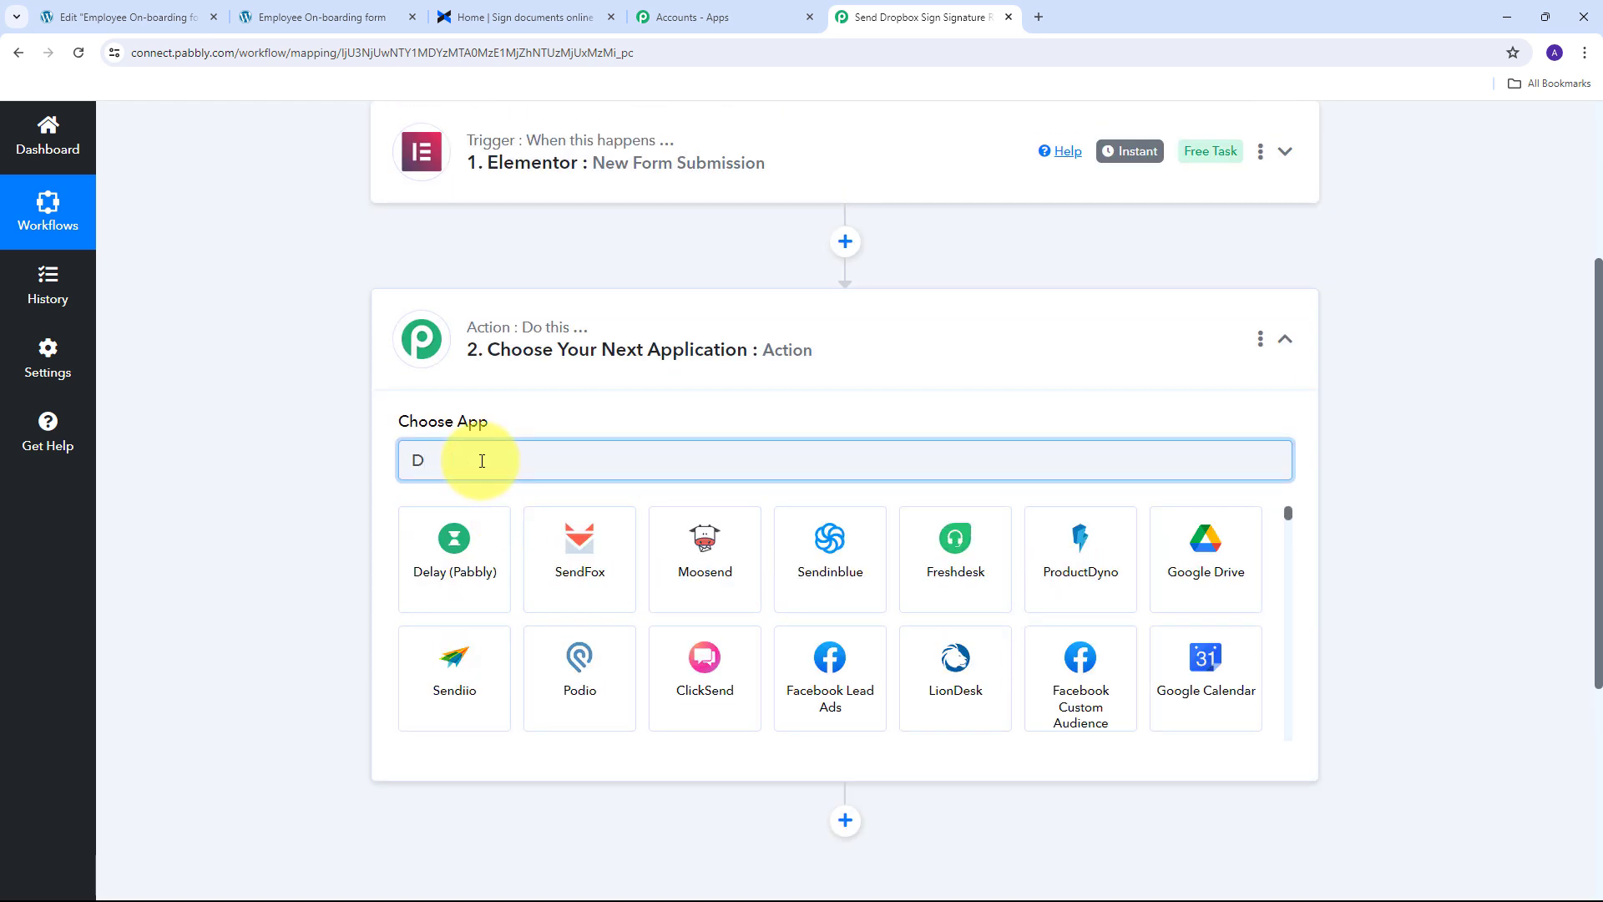
text(ropbox Sign)
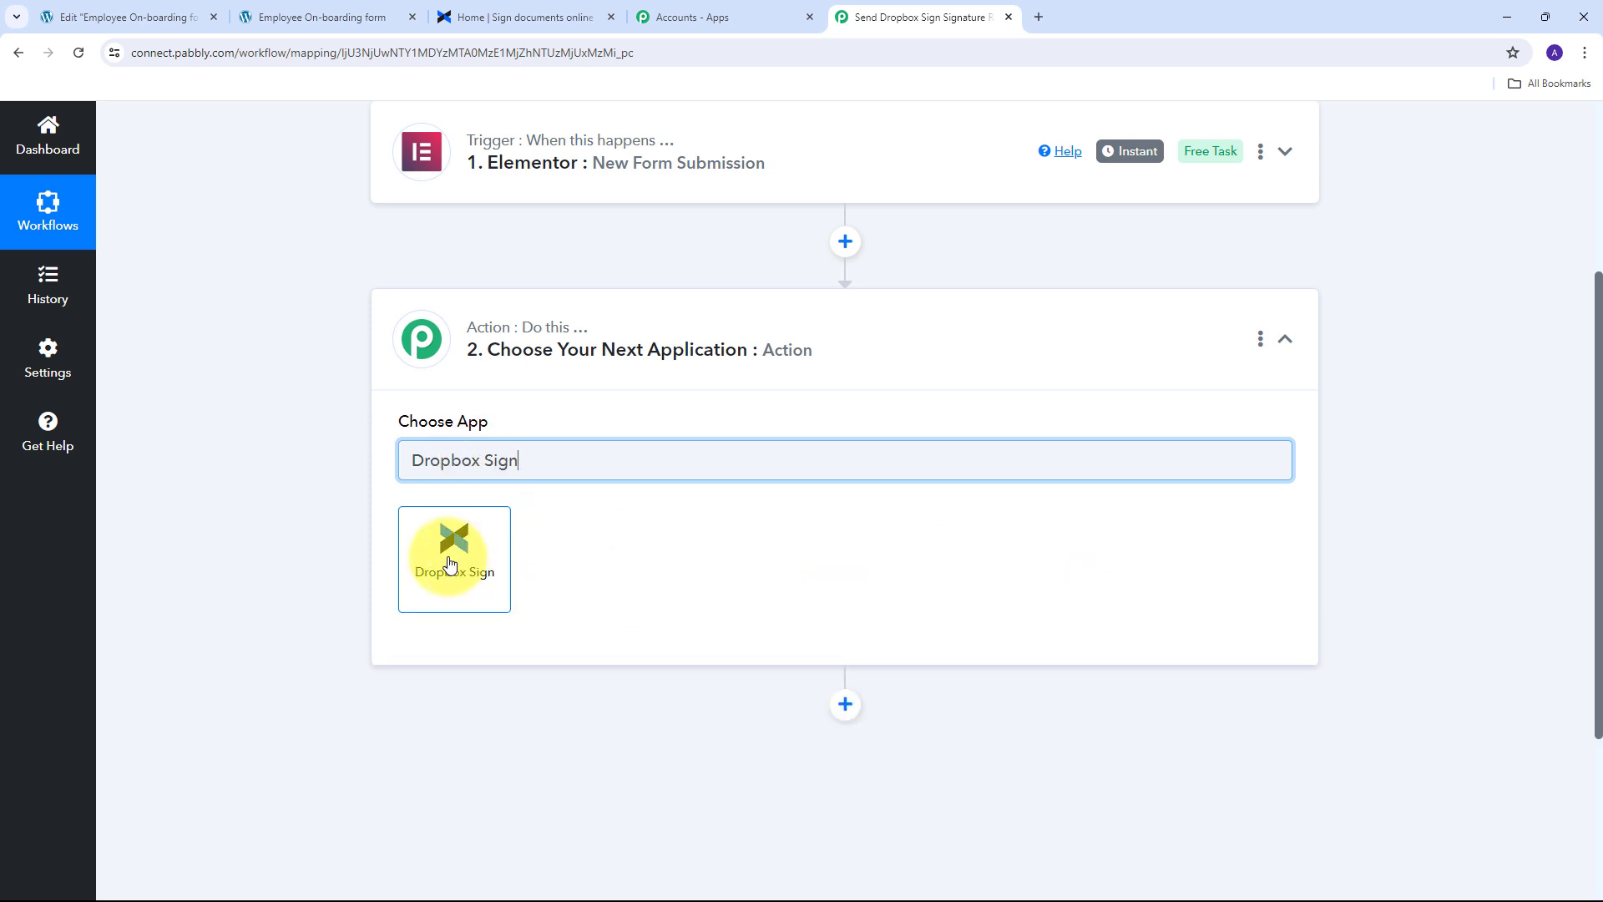
click(449, 564)
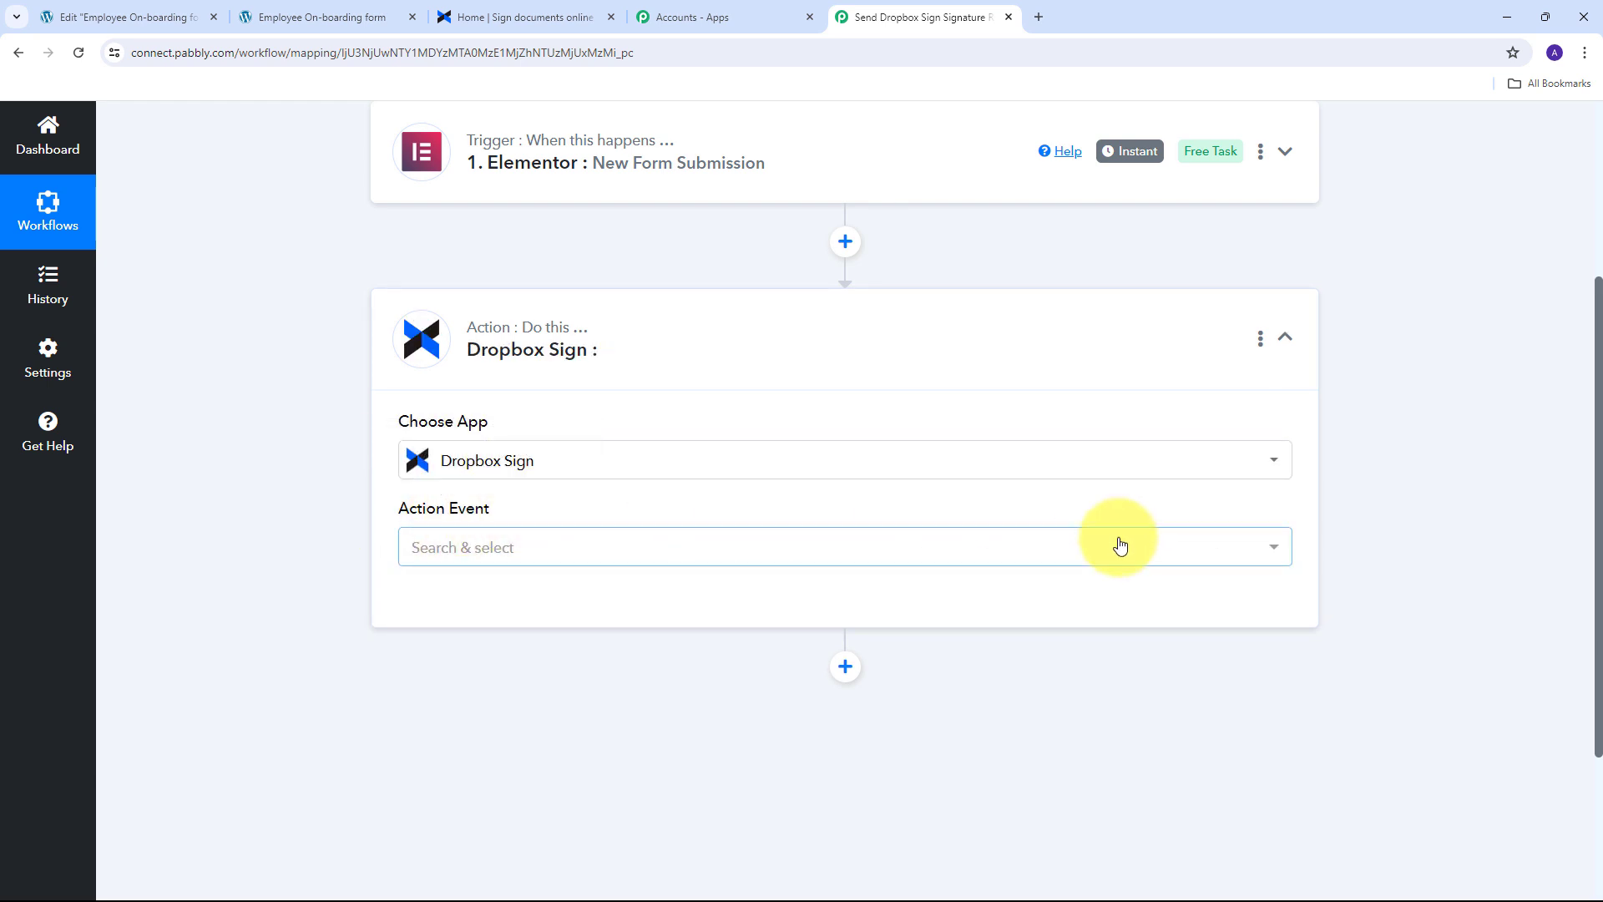
click(994, 551)
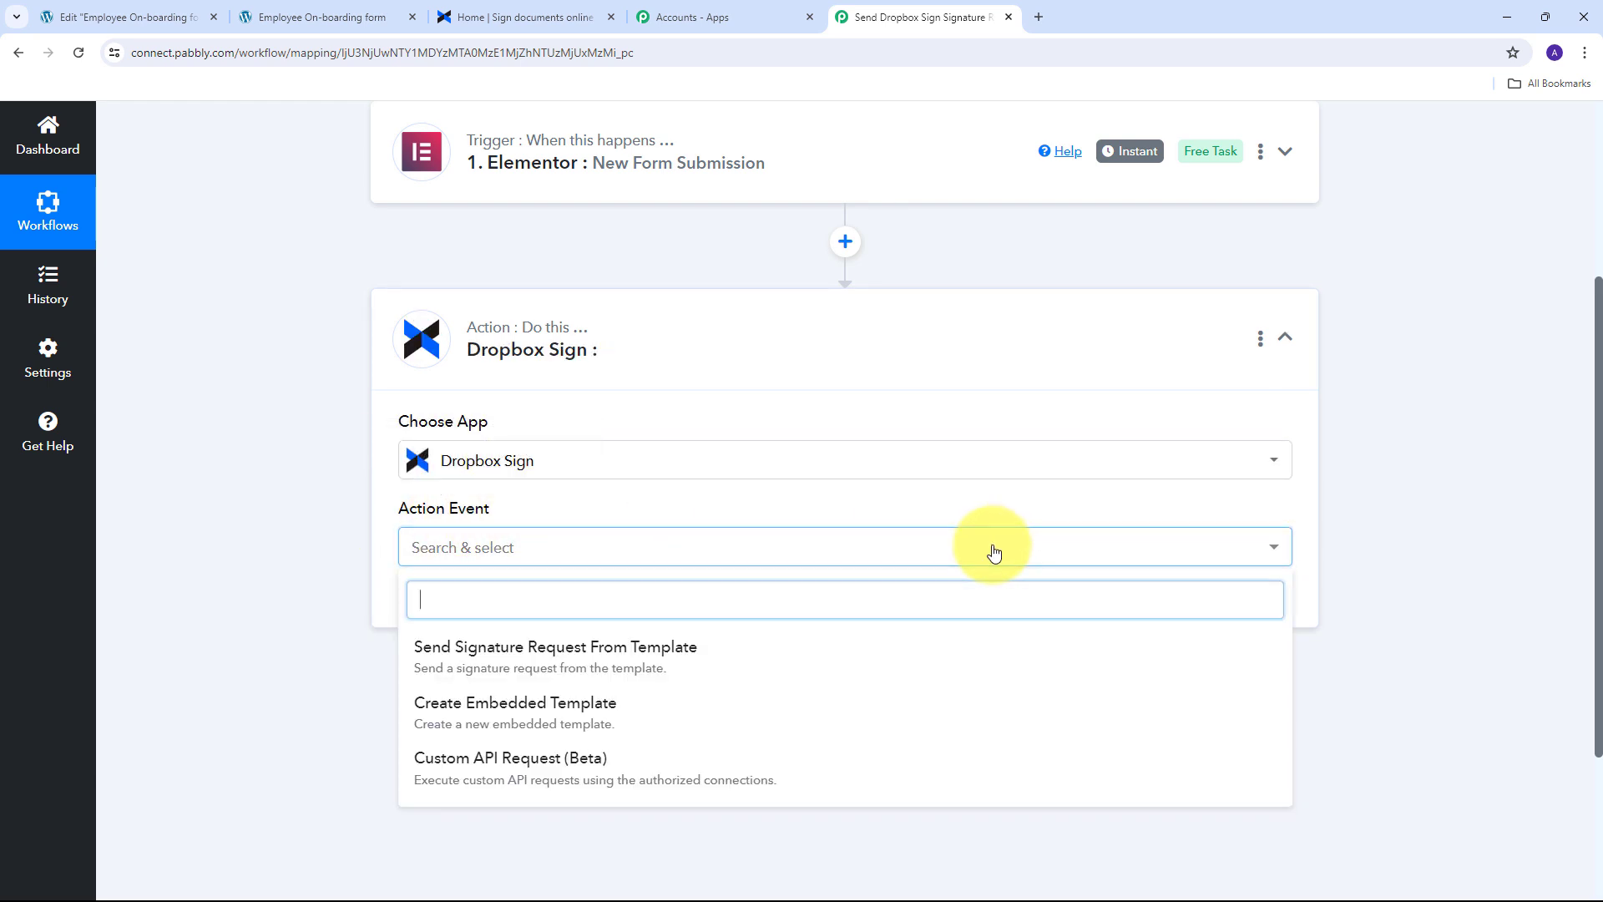
click(558, 661)
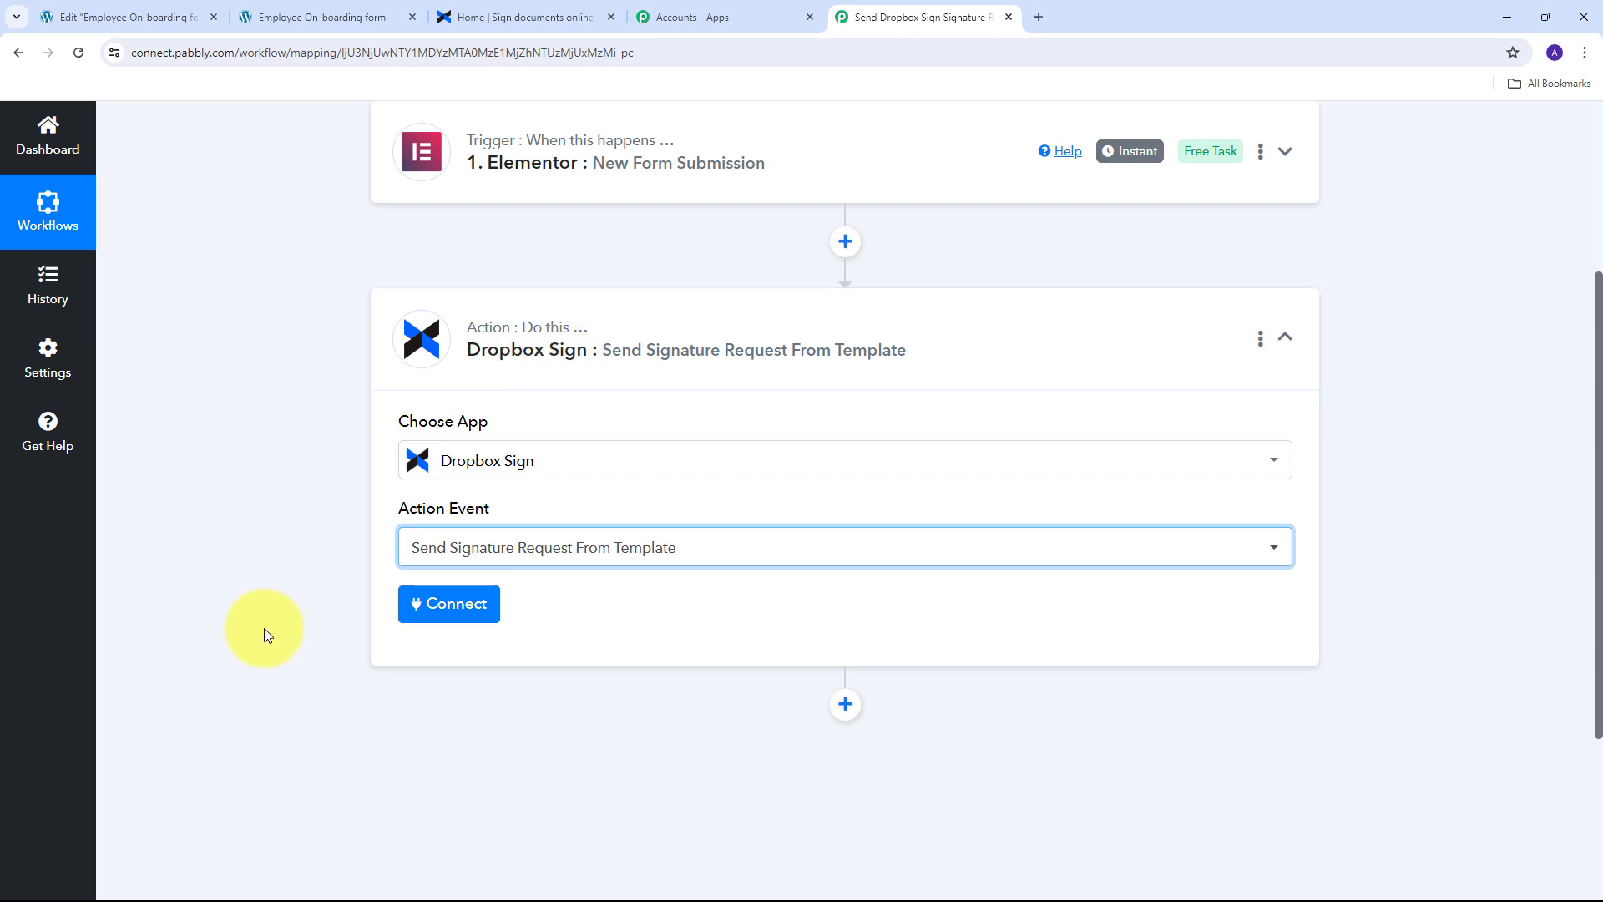
Open the Dropbox Sign account connection settings and choose to add a new connection.
click(434, 608)
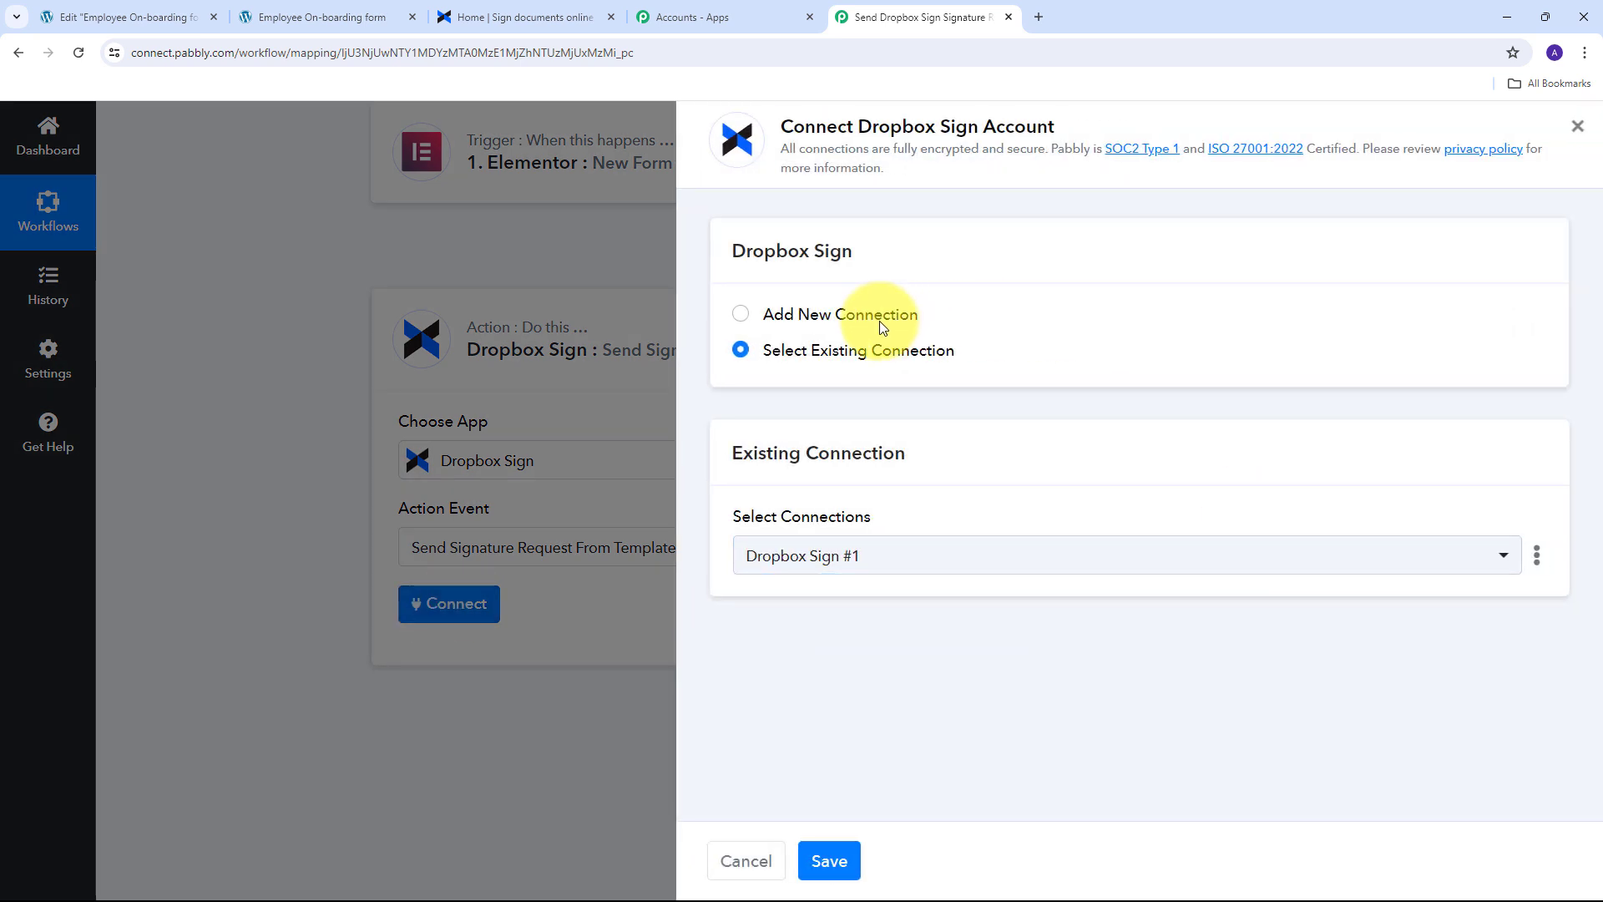
click(808, 319)
scroll(1002, 380, down, 1)
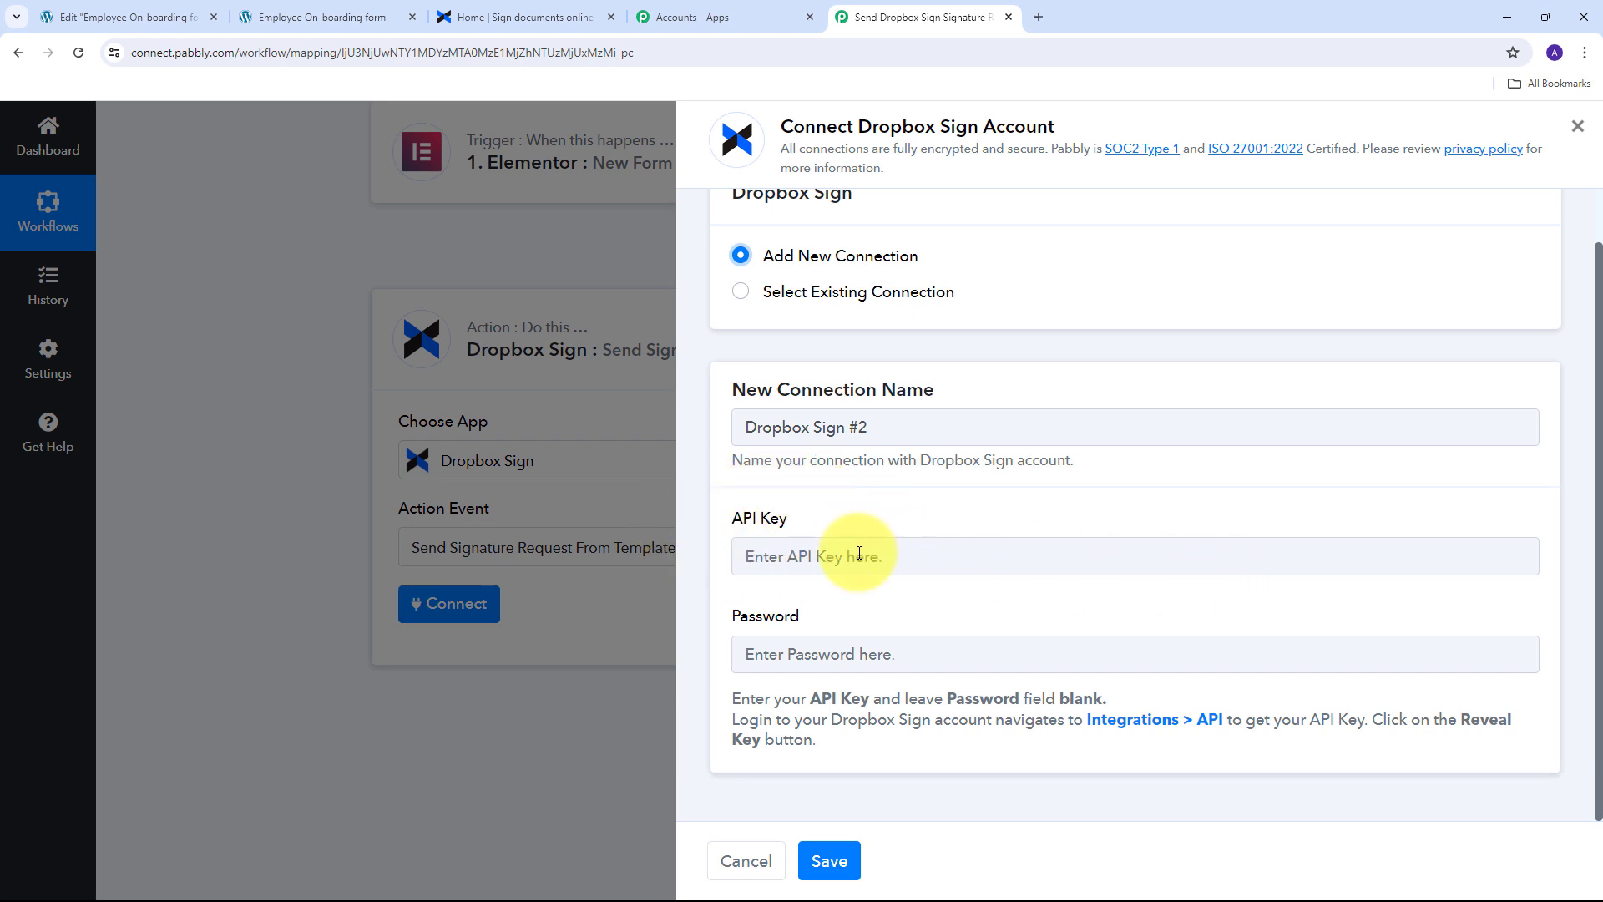
Switch to Dropbox Sign, generate a new API key named NDA Agreement in the API settings, and copy the full key.
click(502, 11)
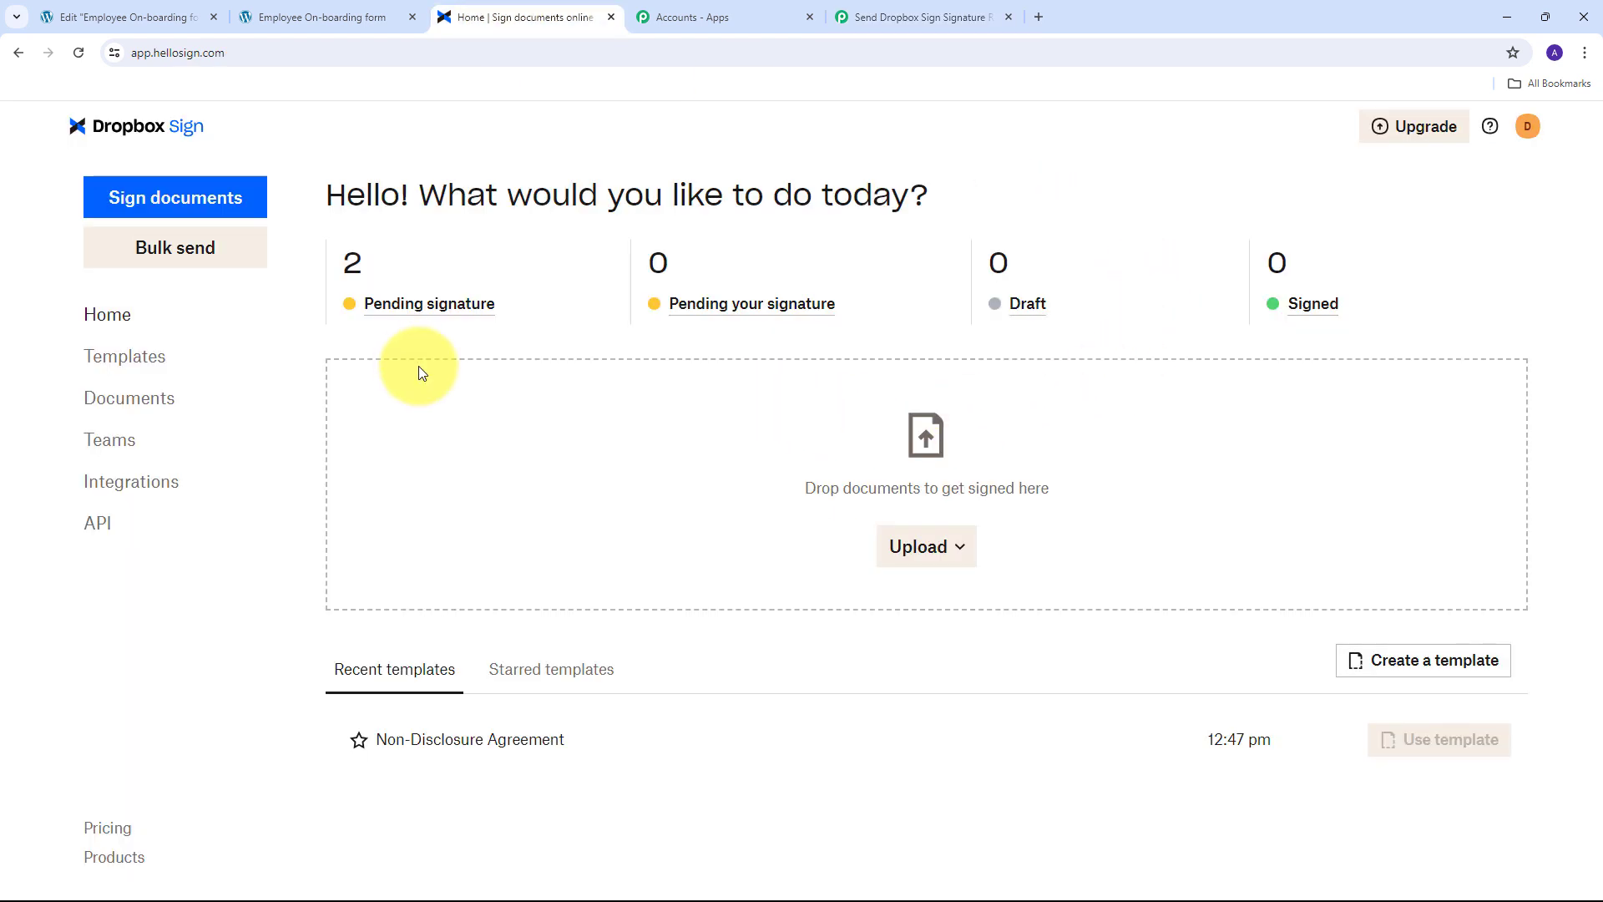
click(90, 532)
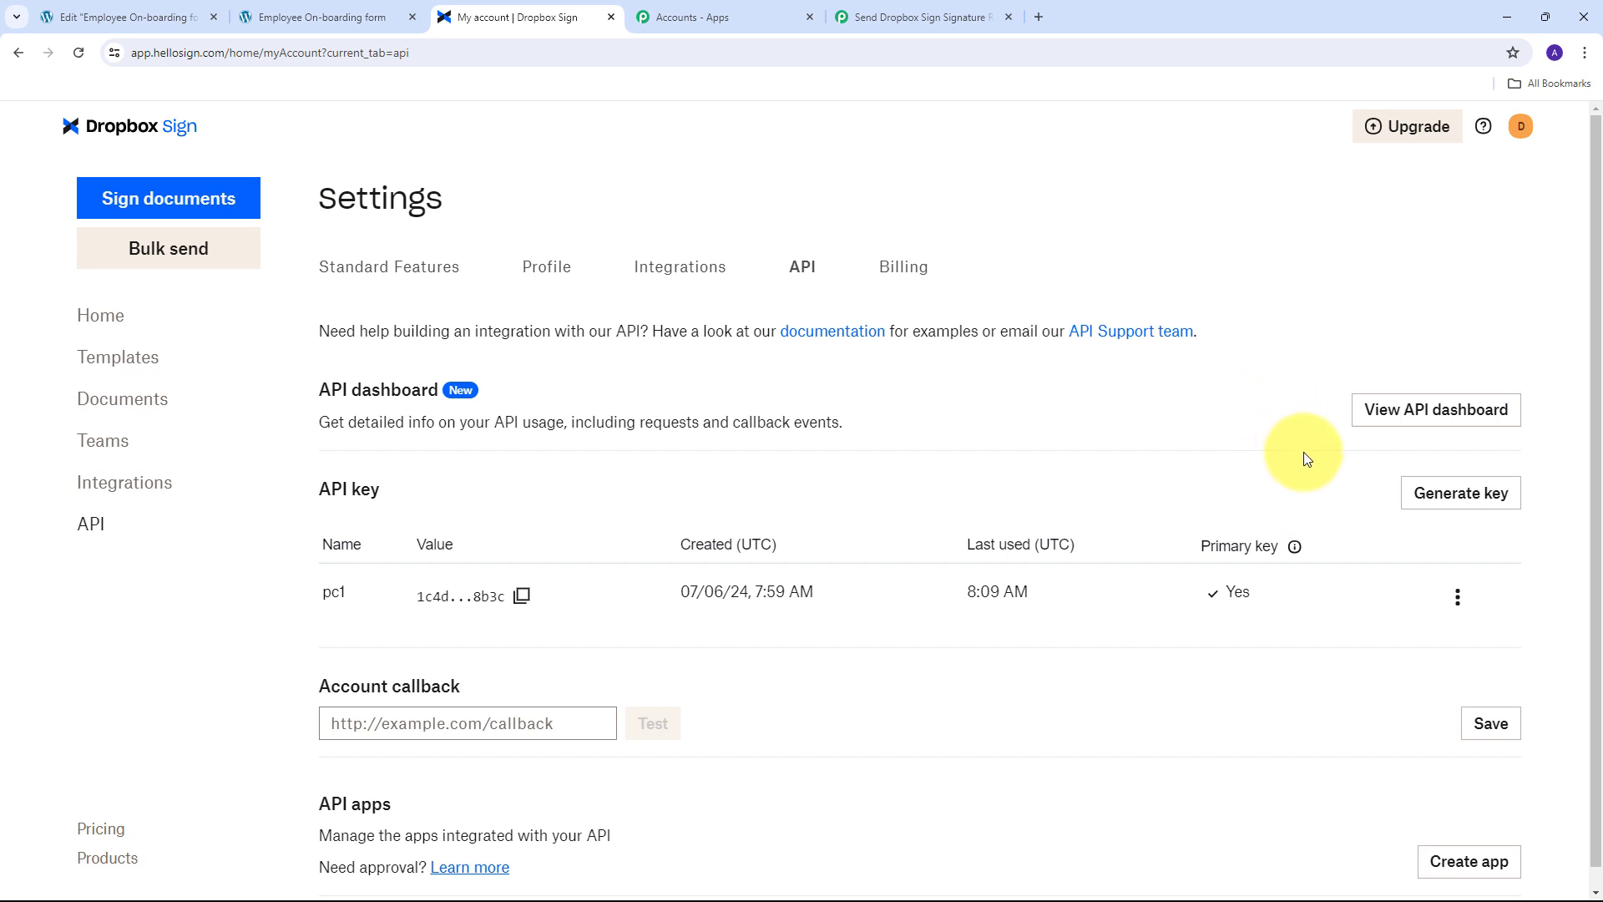
click(1467, 496)
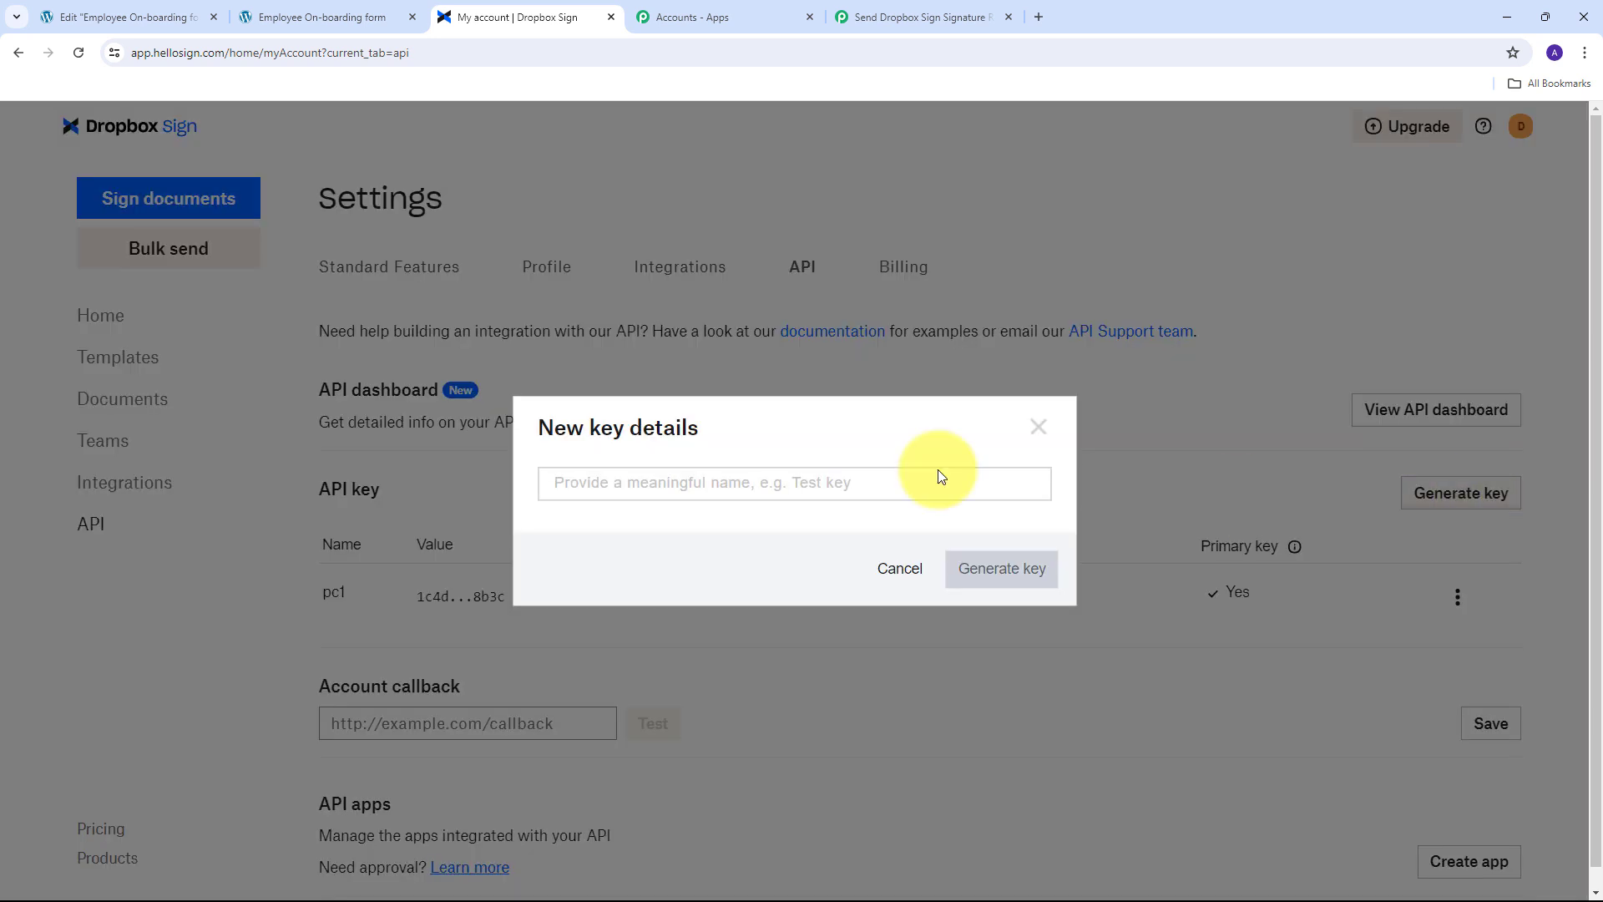
click(603, 477)
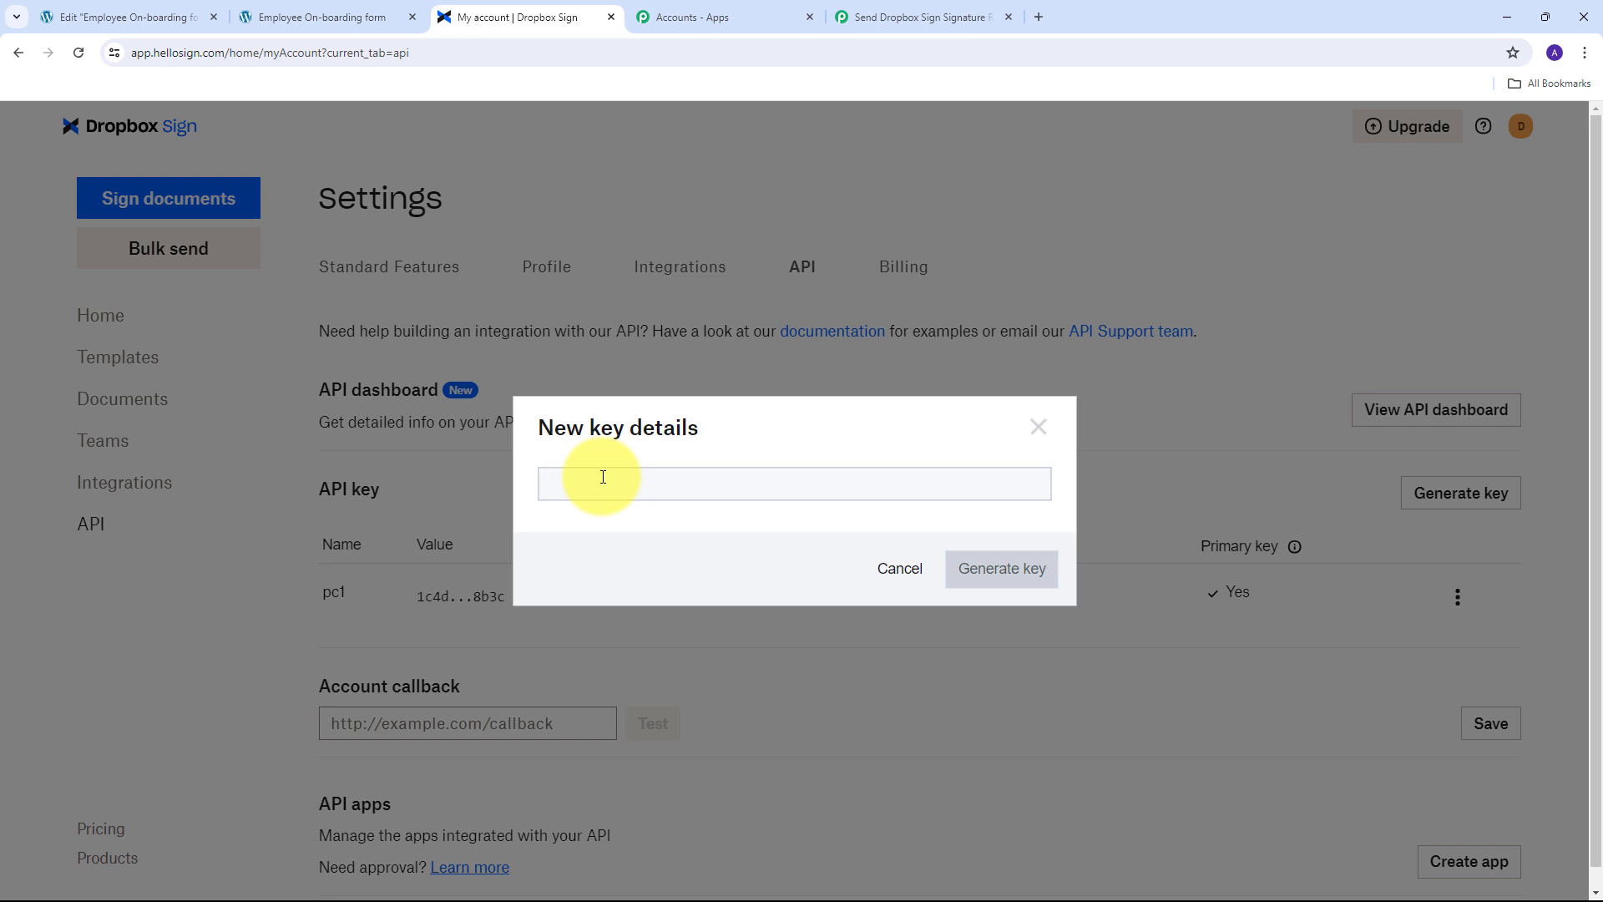
text(NDA Agreement)
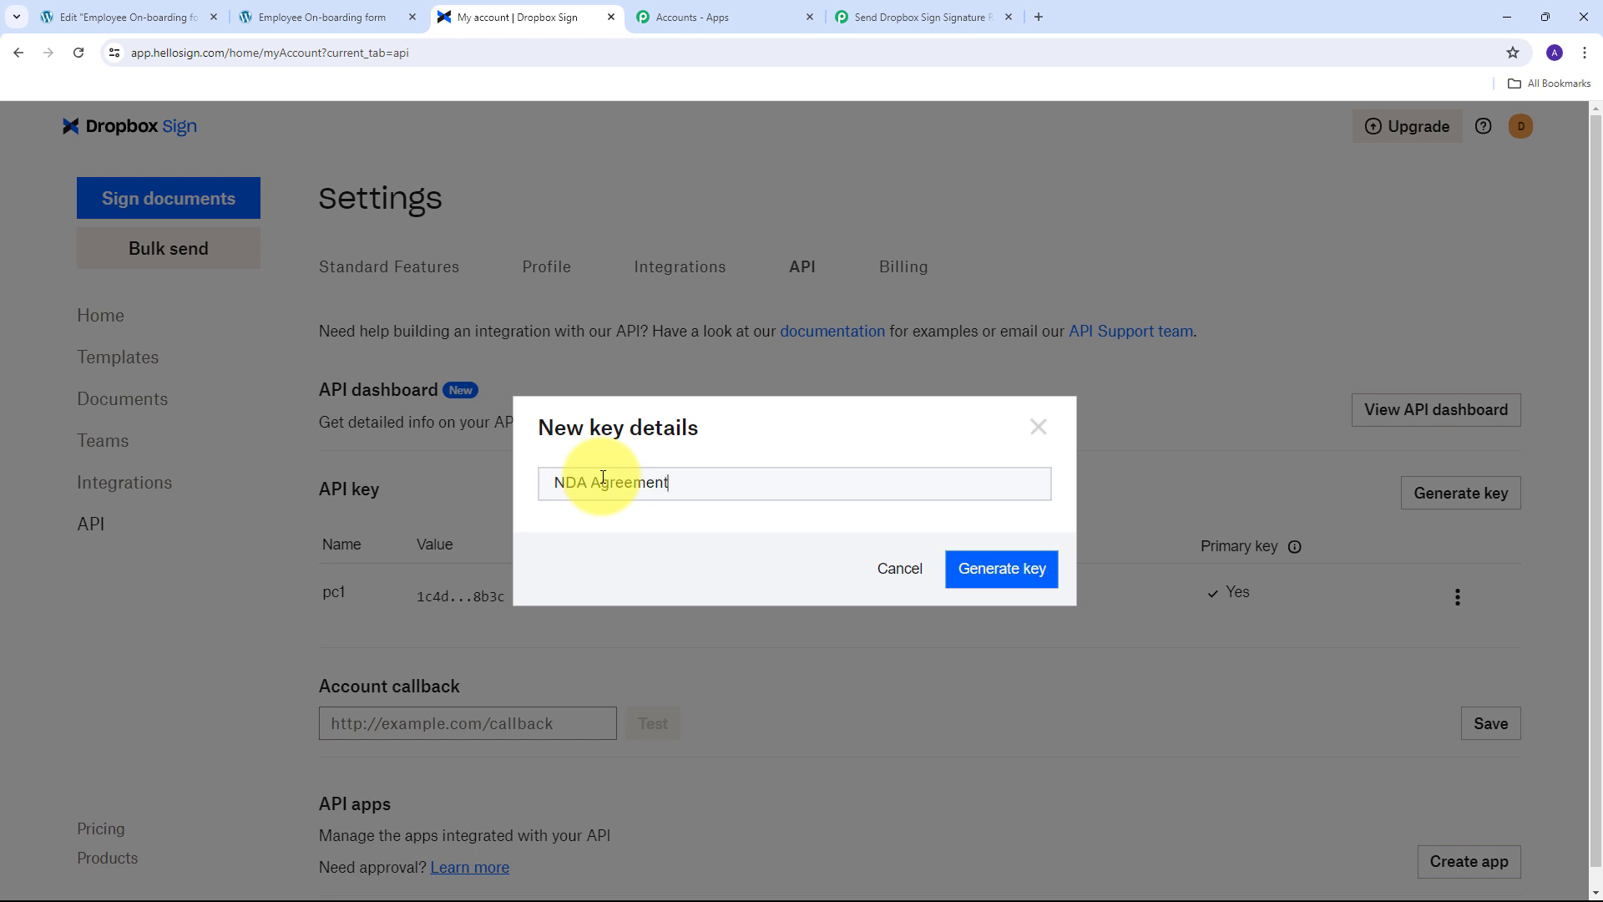
click(999, 571)
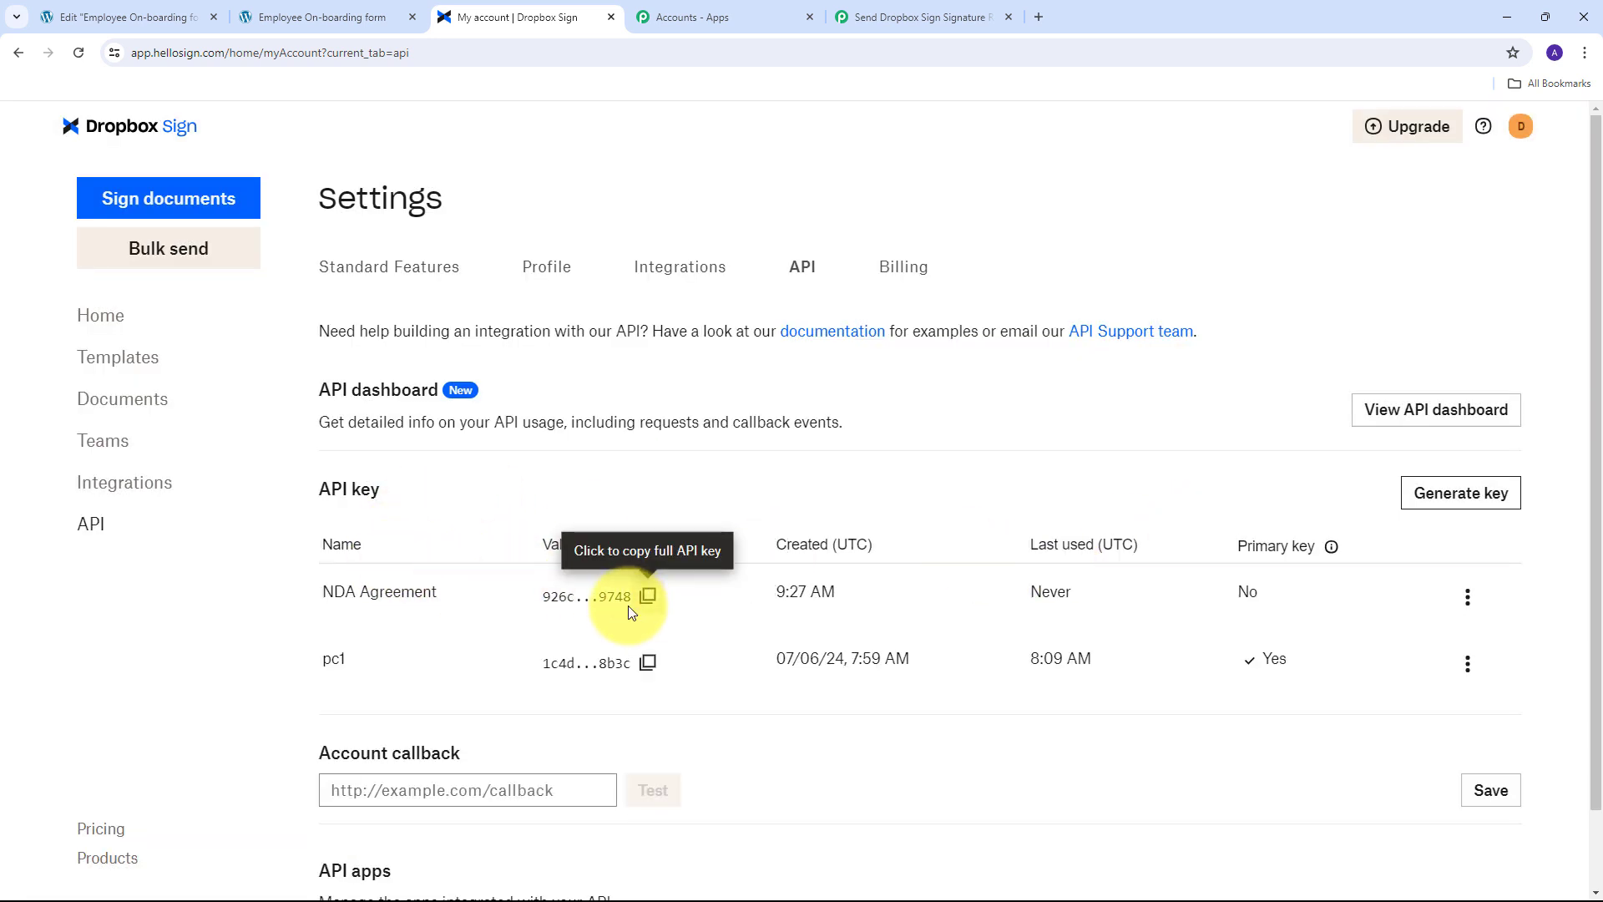
click(650, 596)
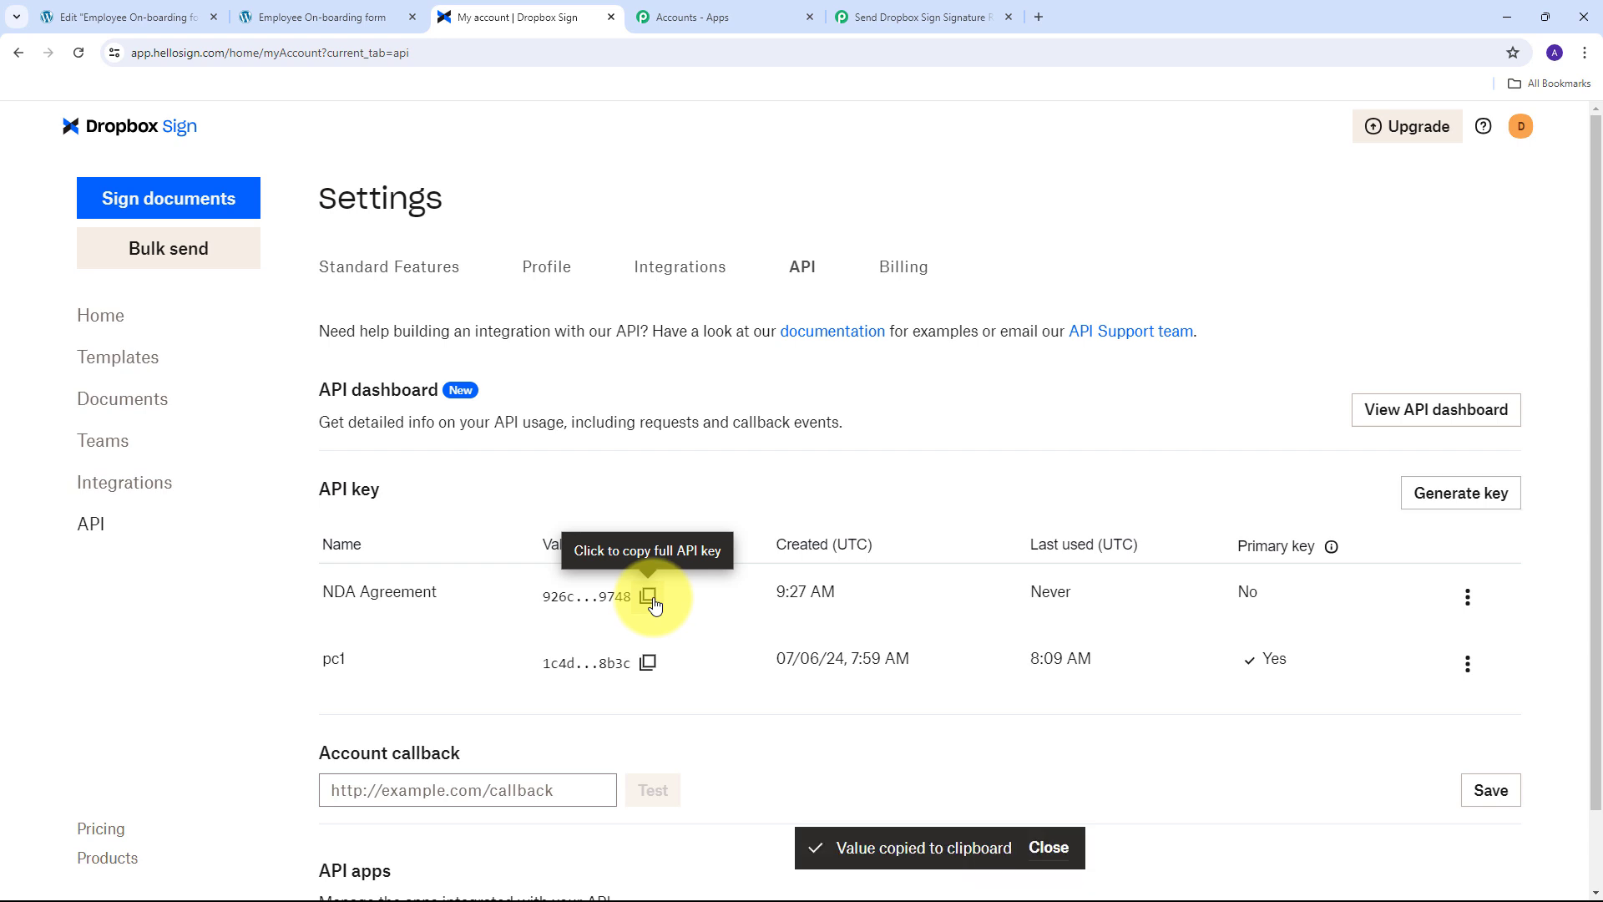
Switch to Pabbly Connect, enter the copied API key and the account password for the new Dropbox Sign connection, and save it.
click(898, 10)
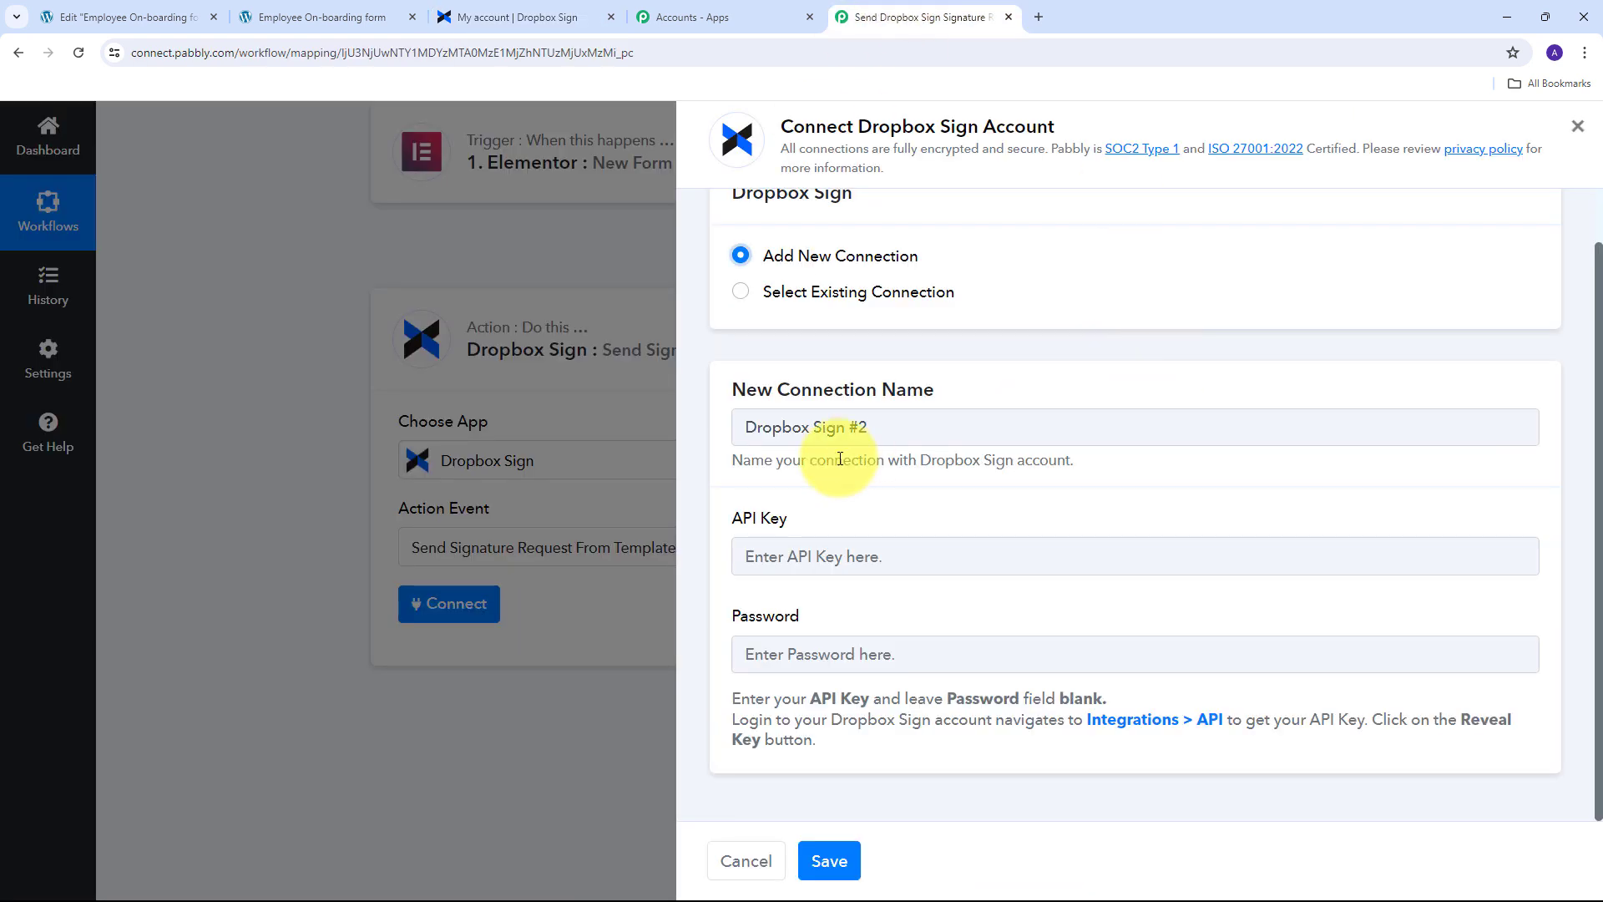
click(762, 556)
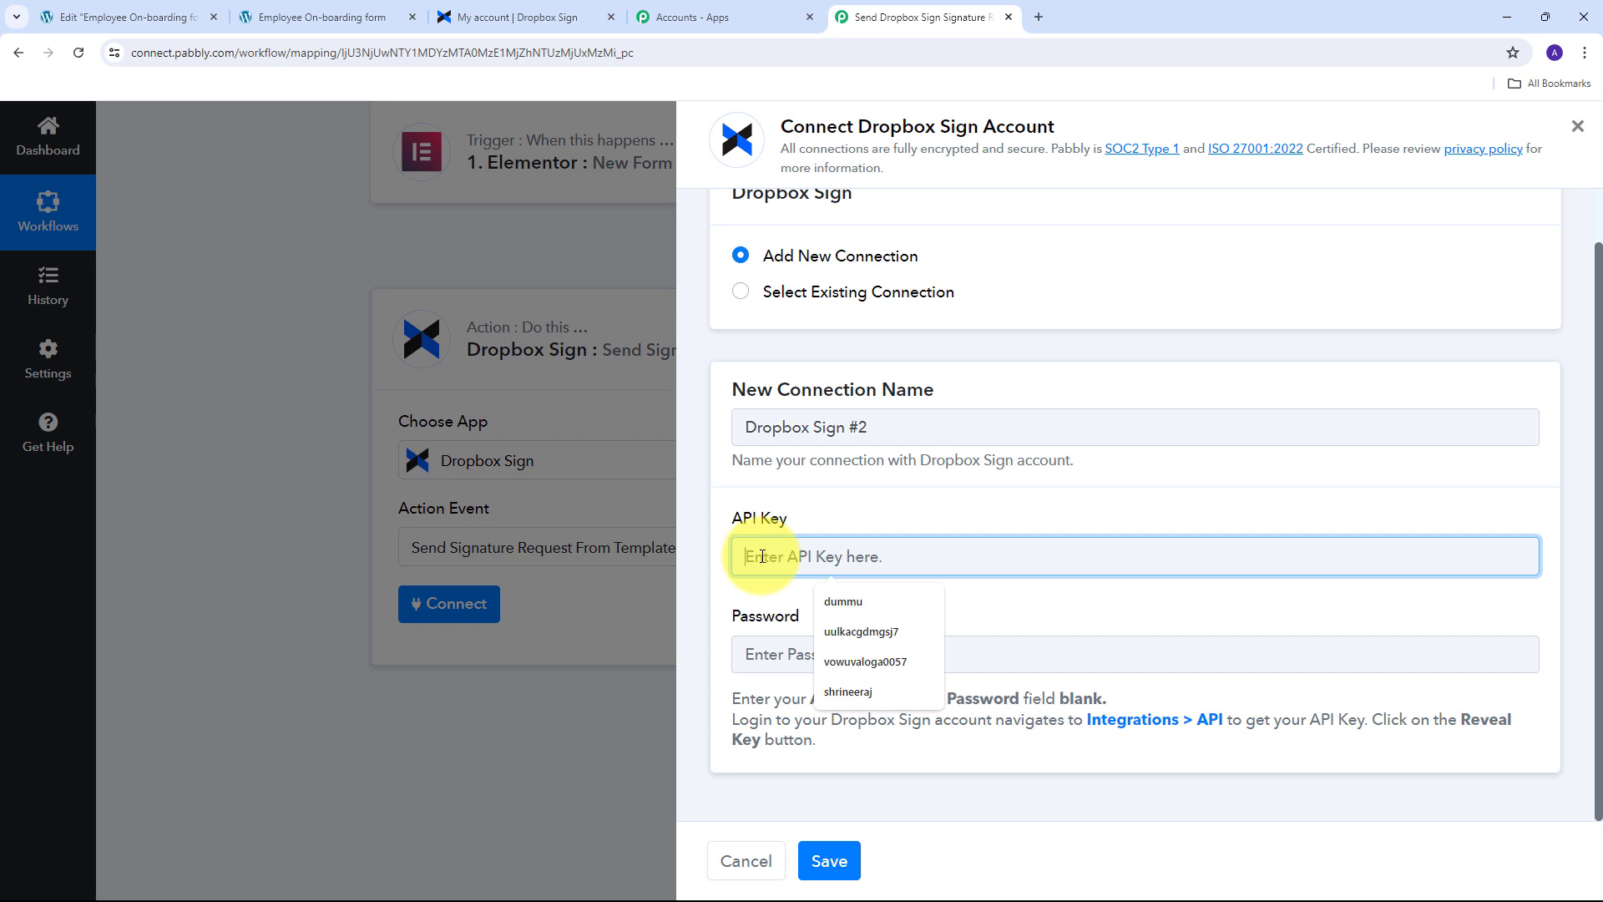
key(ctrl+v)
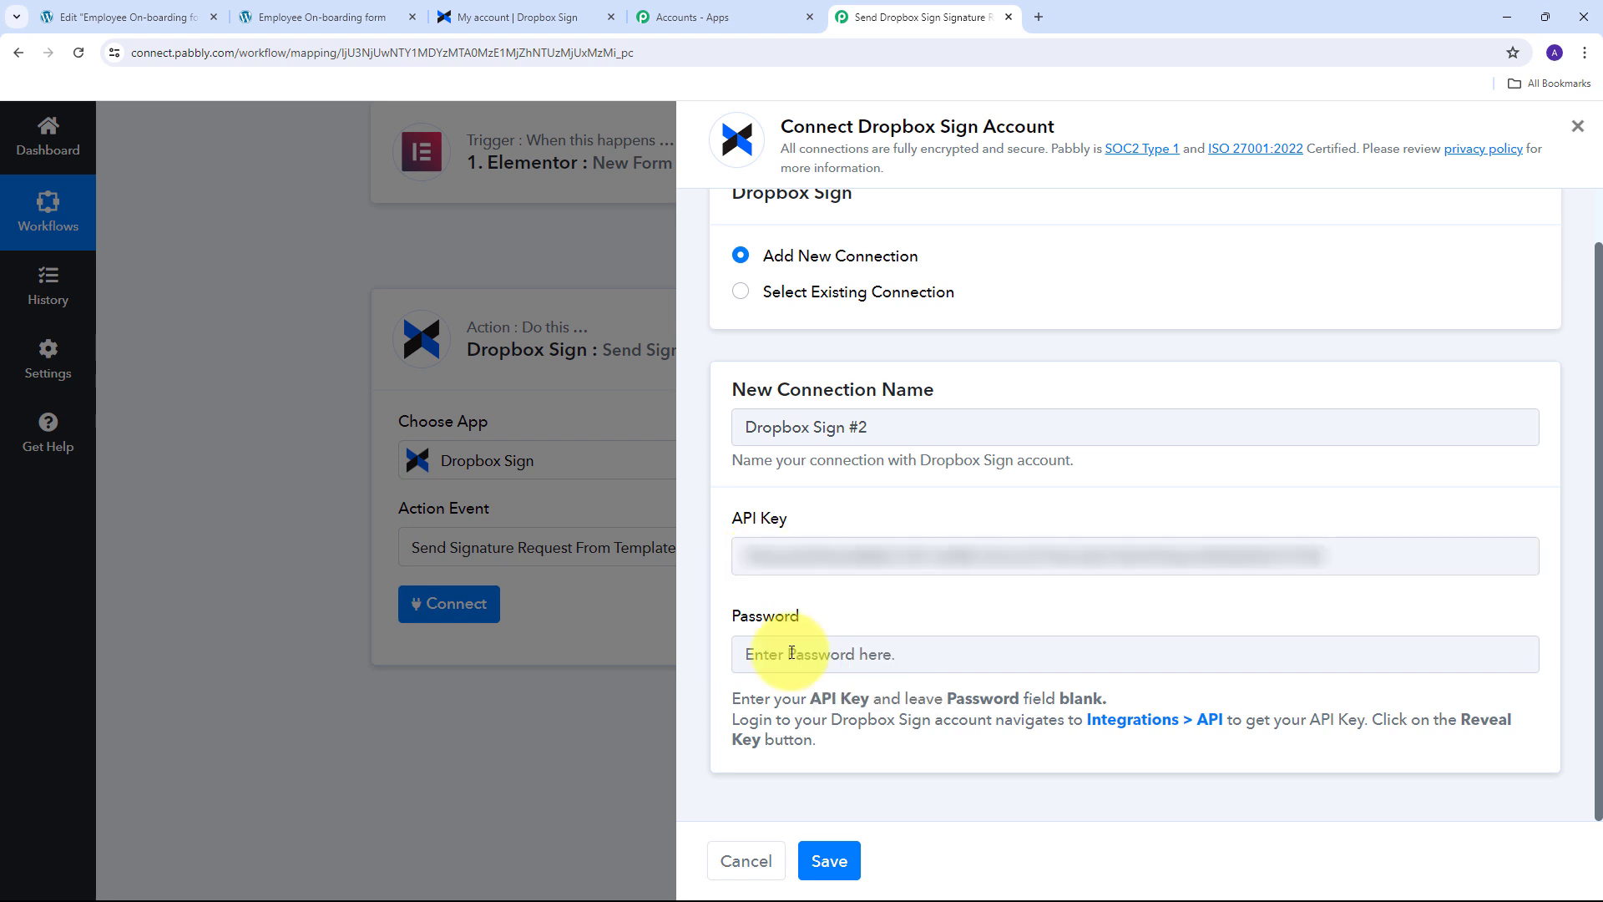
click(791, 652)
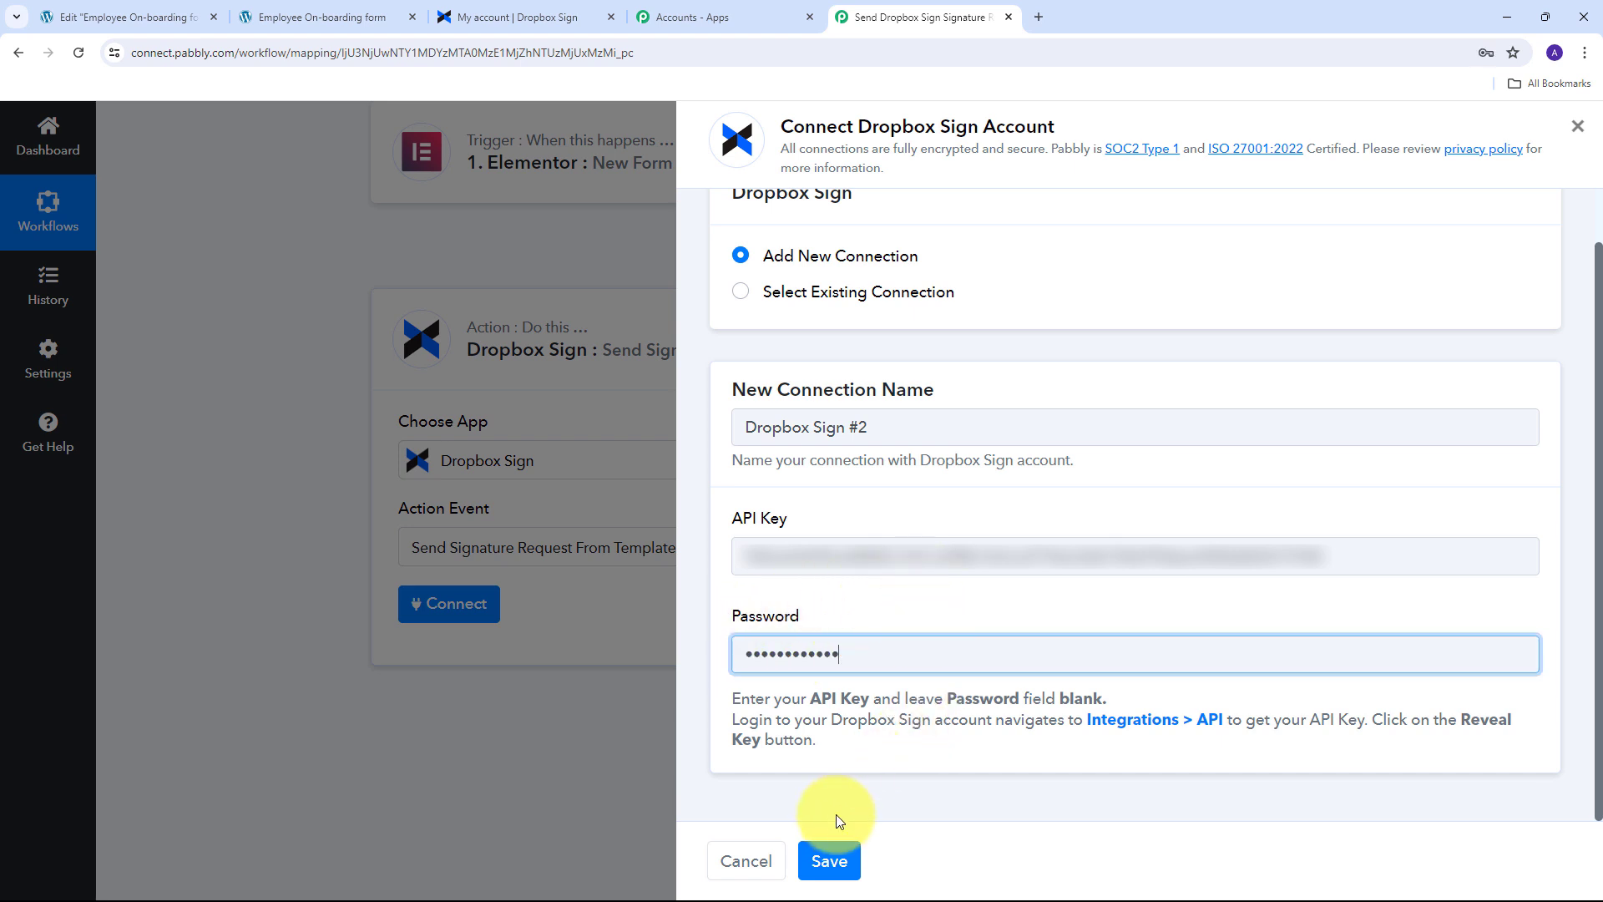
click(829, 863)
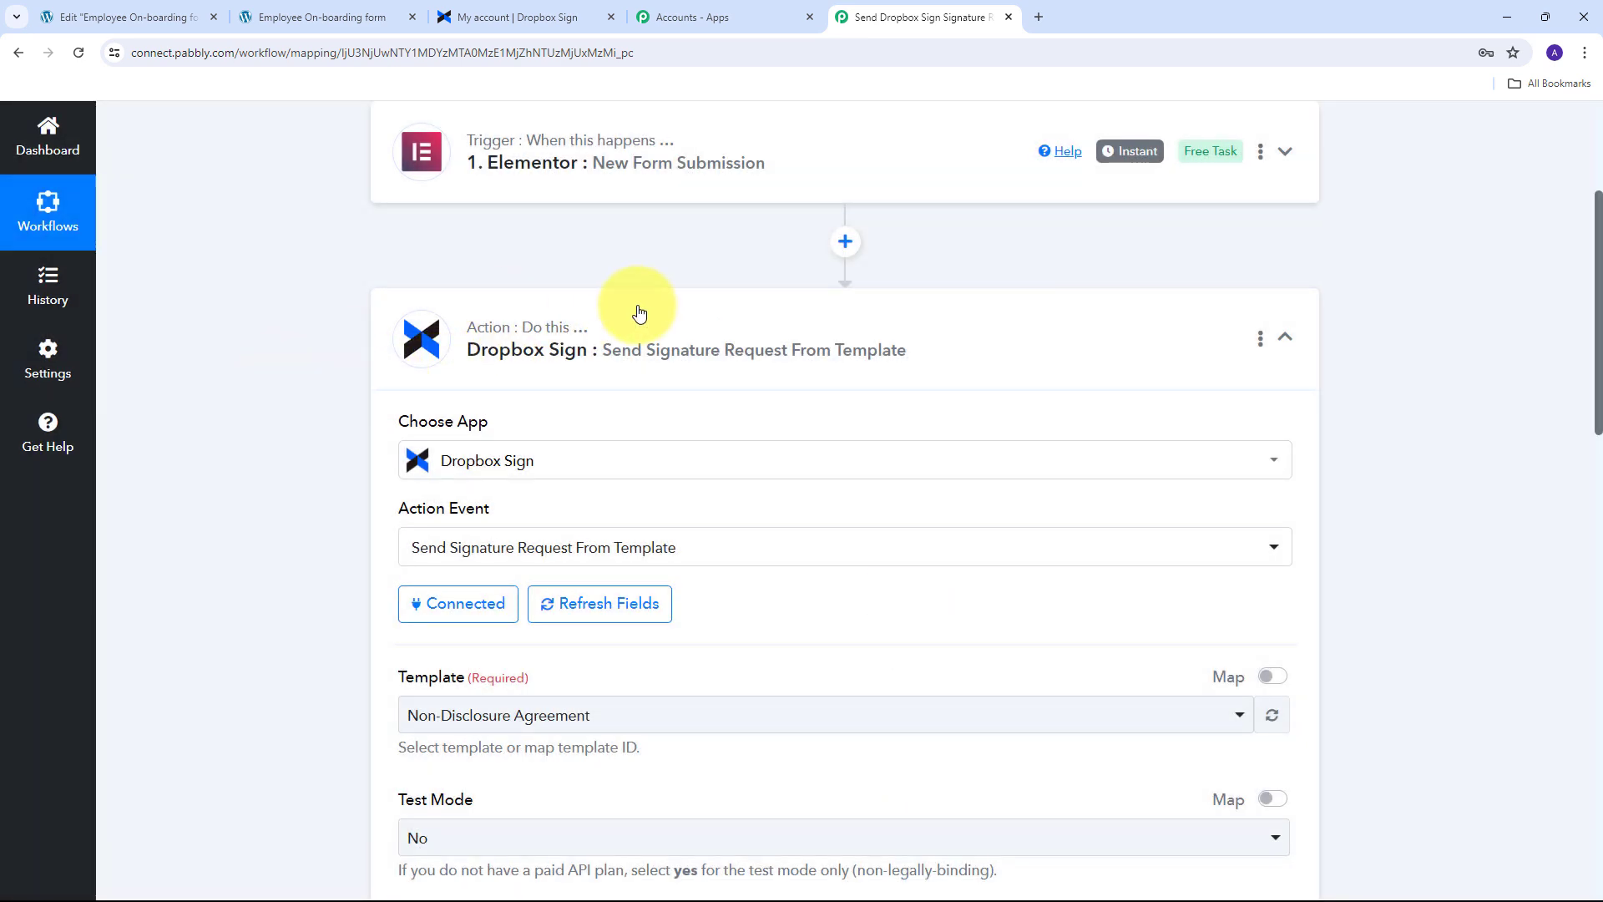
Check the templates in the Dropbox Sign account and choose Non-Disclosure Agreement as the template in the Pabbly Connect action step.
scroll(919, 350, down, 2)
scroll(843, 338, up, 1)
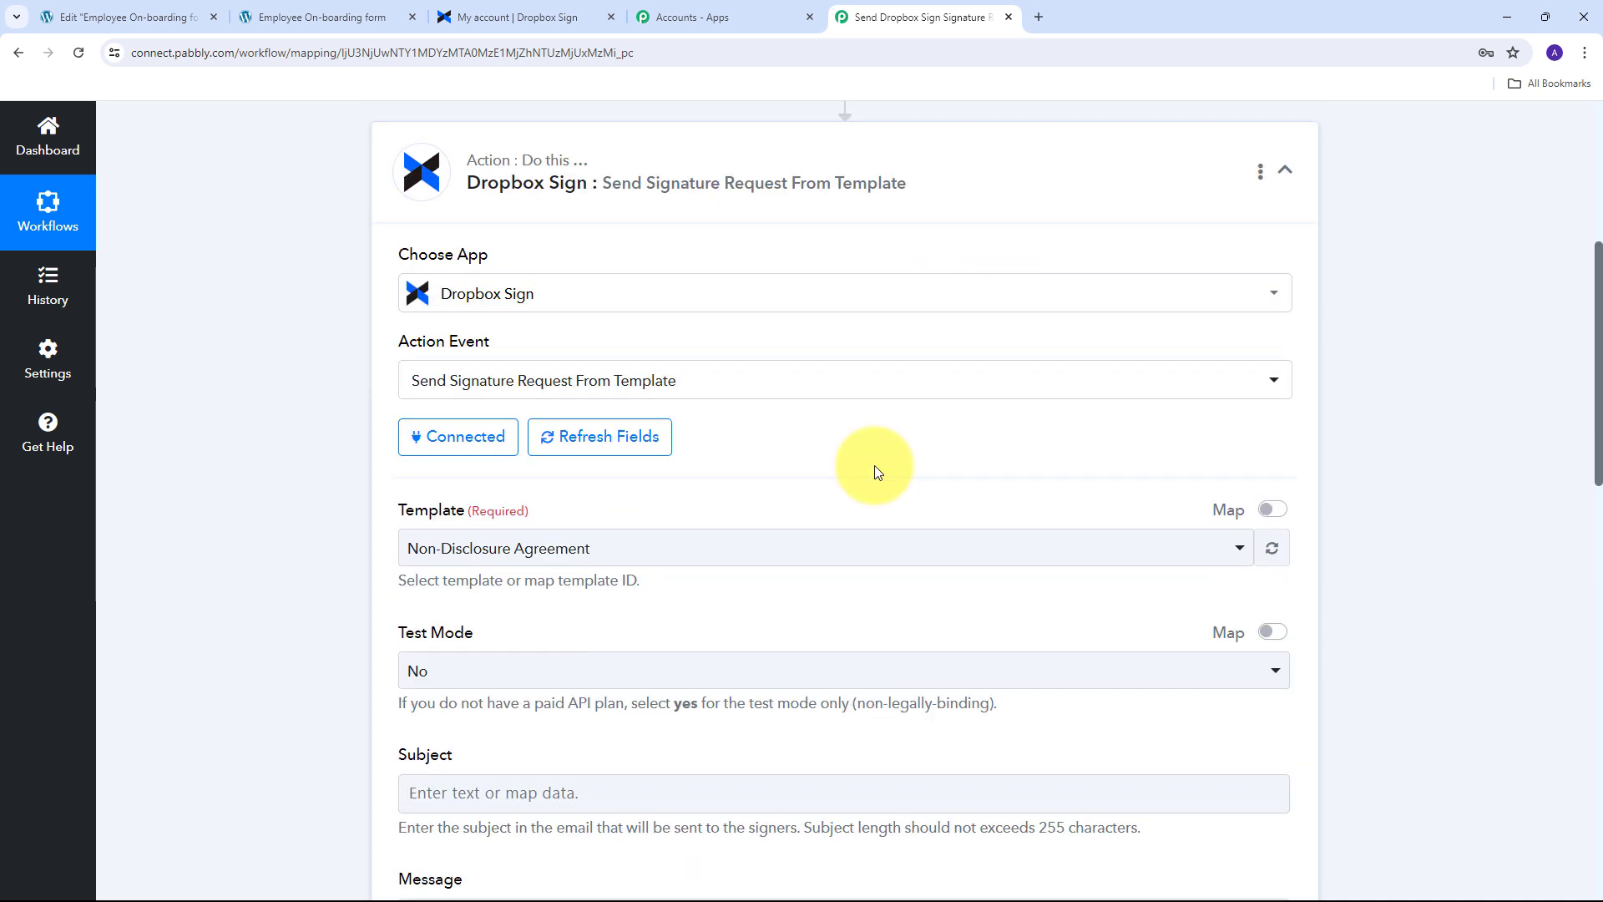
scroll(877, 455, down, 4)
scroll(459, 293, up, 2)
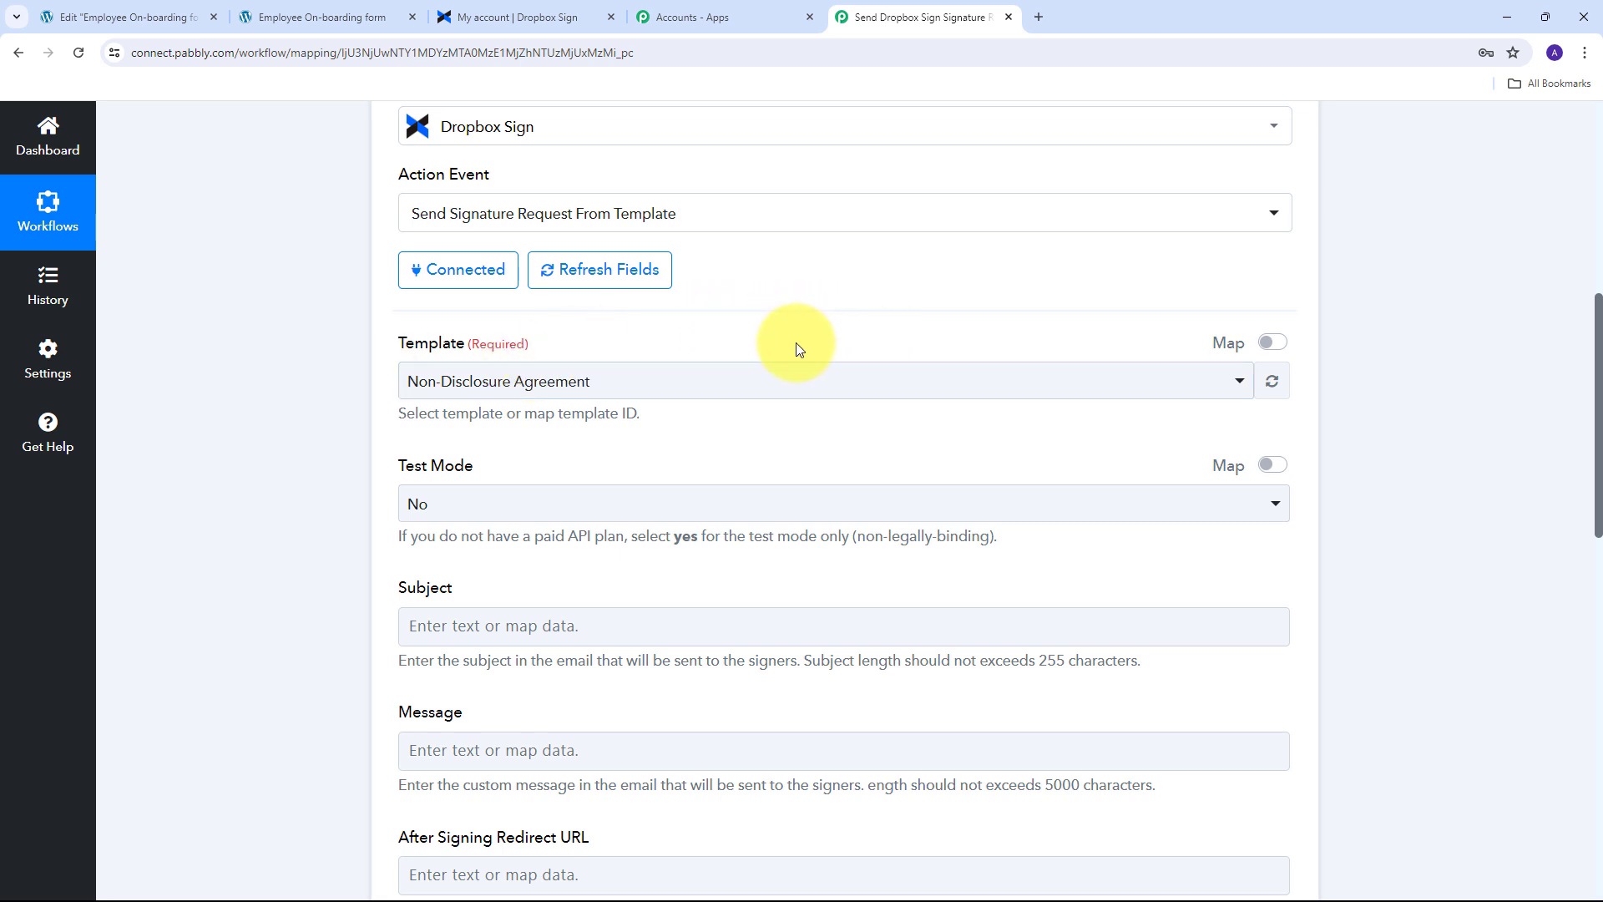
click(524, 17)
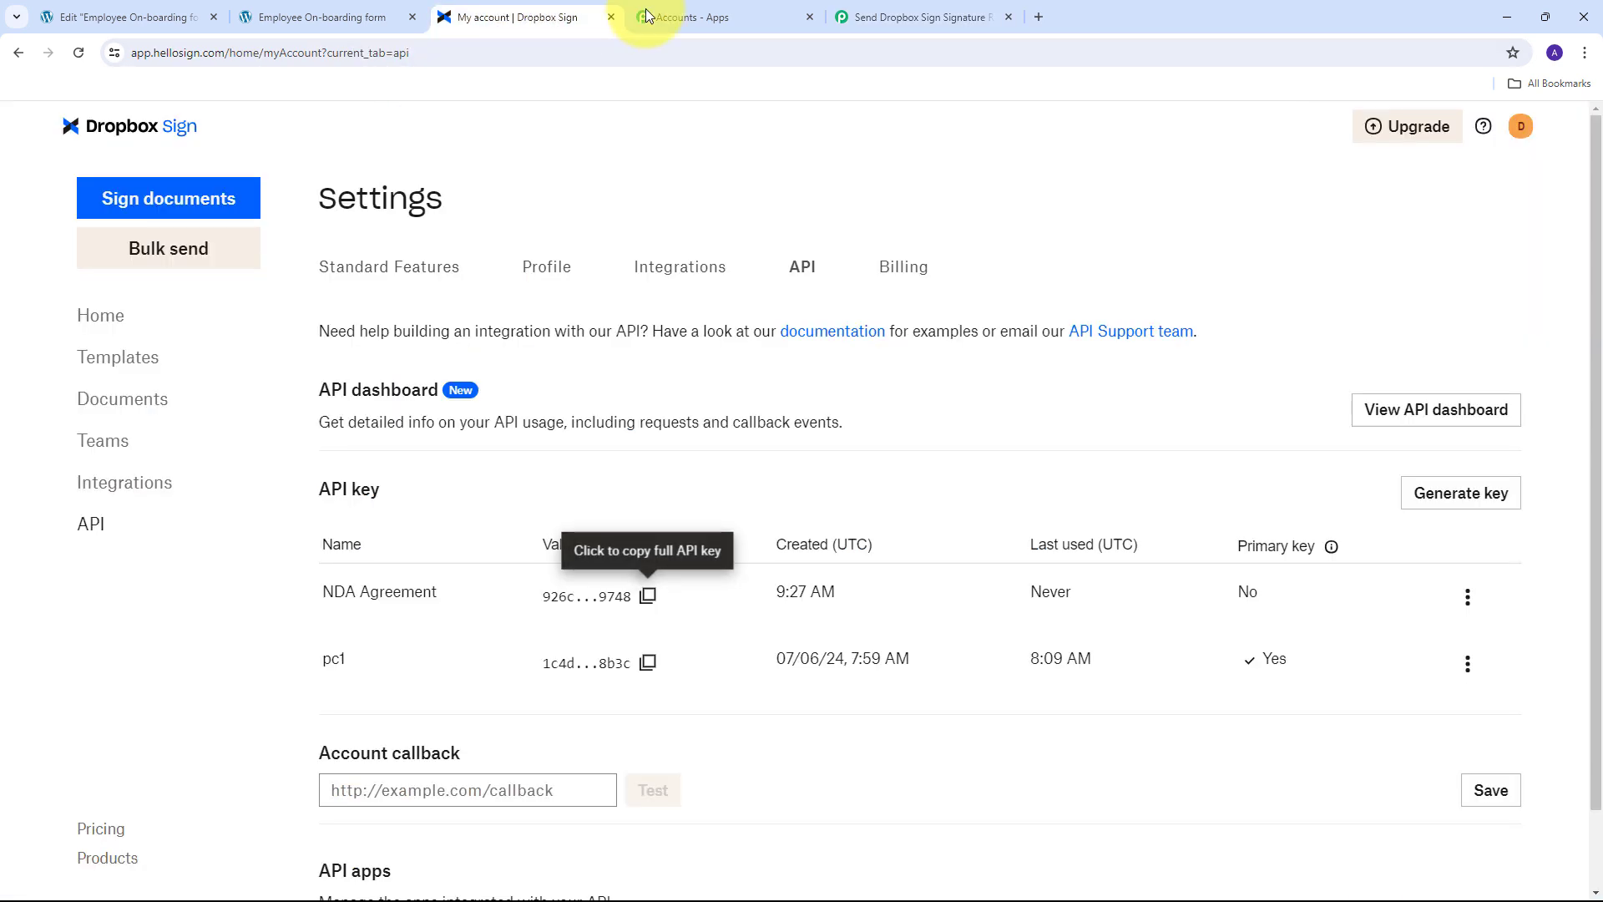
click(117, 358)
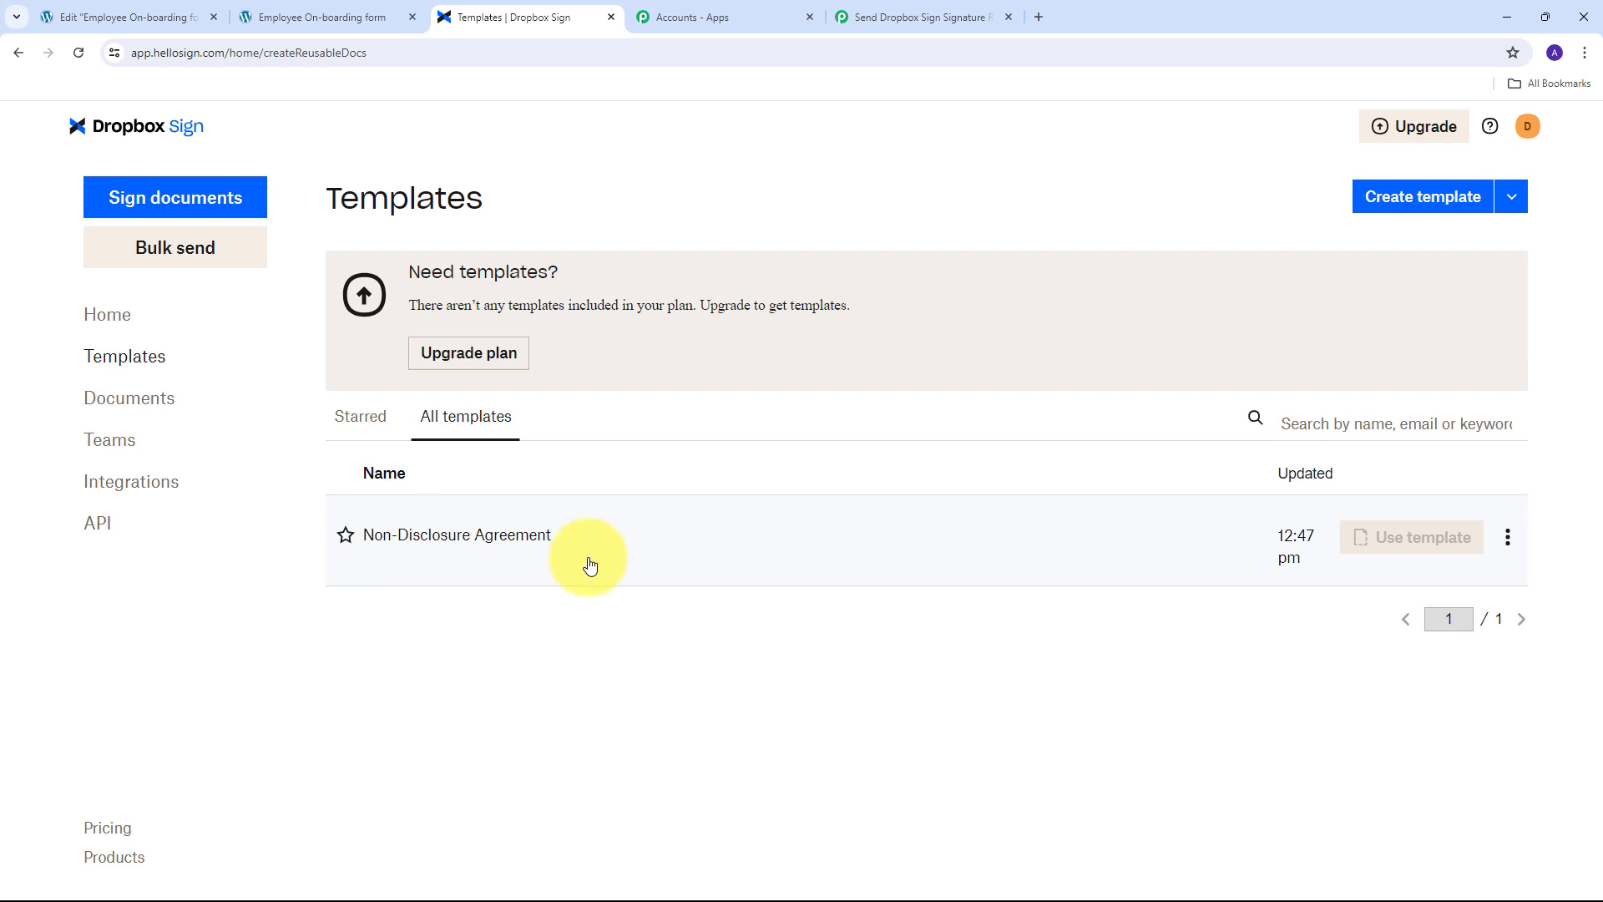
click(877, 23)
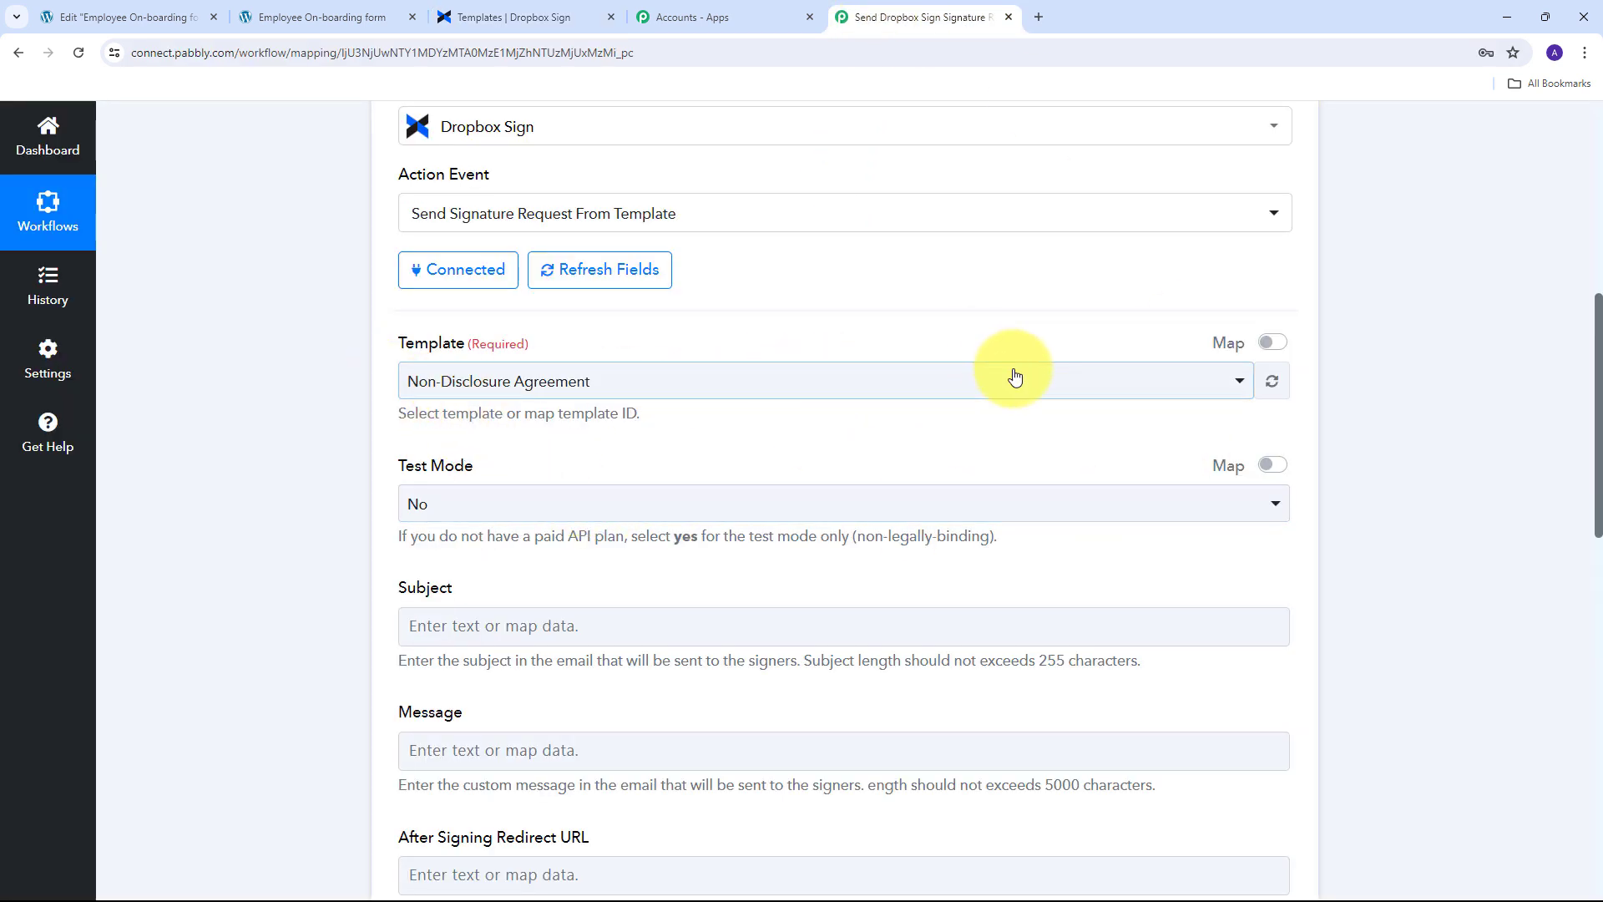
click(961, 383)
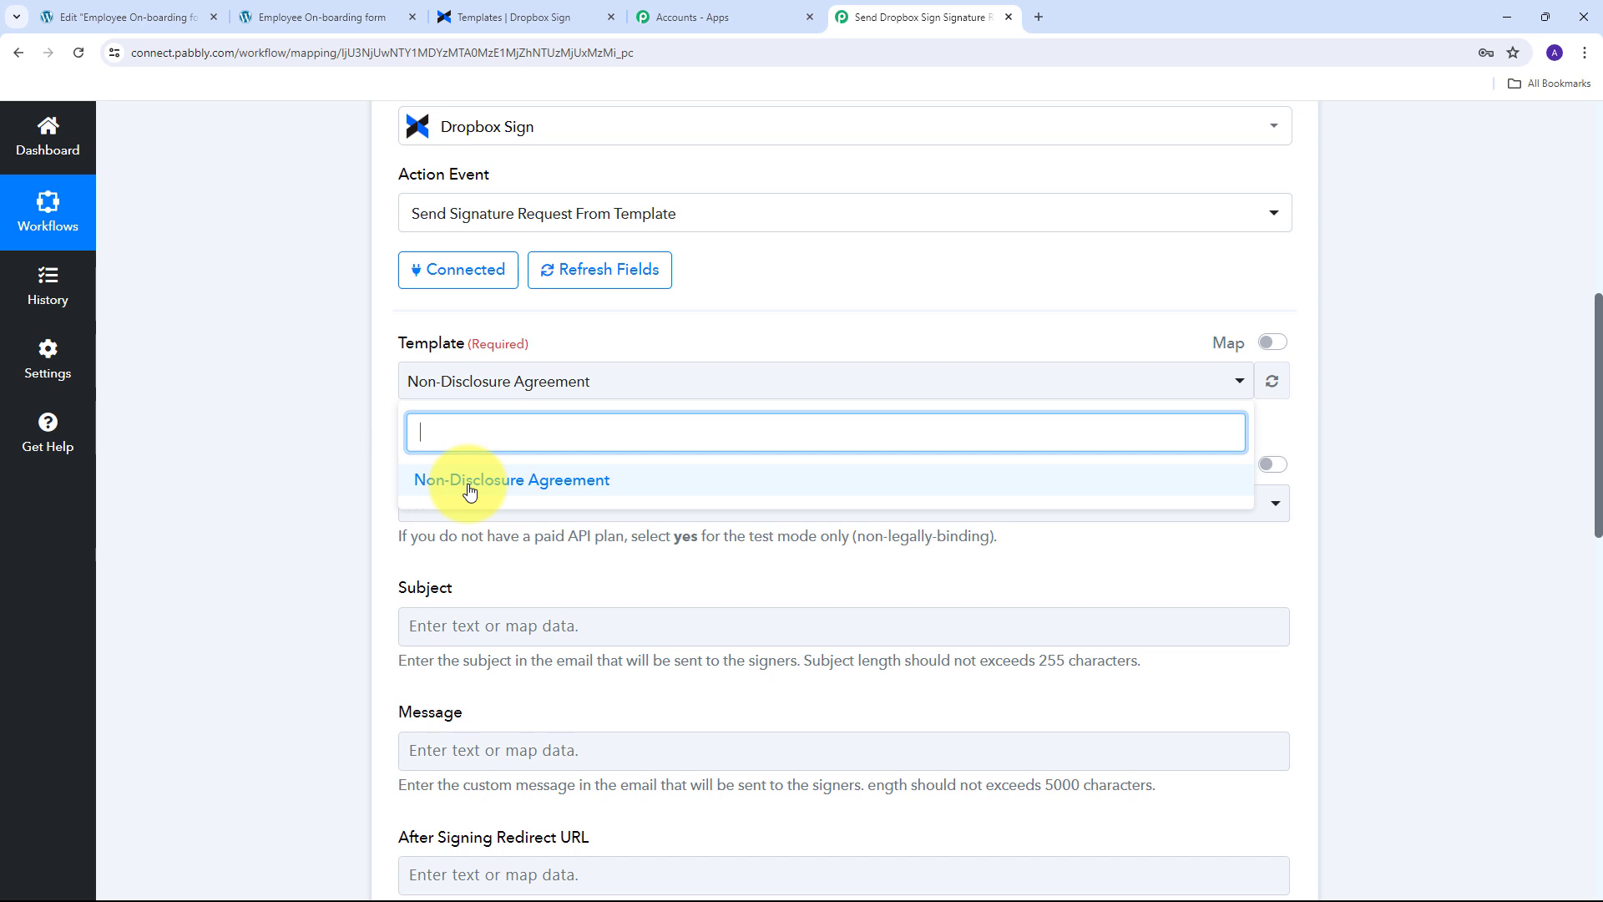
click(554, 488)
Set Test Mode to Yes for the signature request.
scroll(376, 409, down, 1)
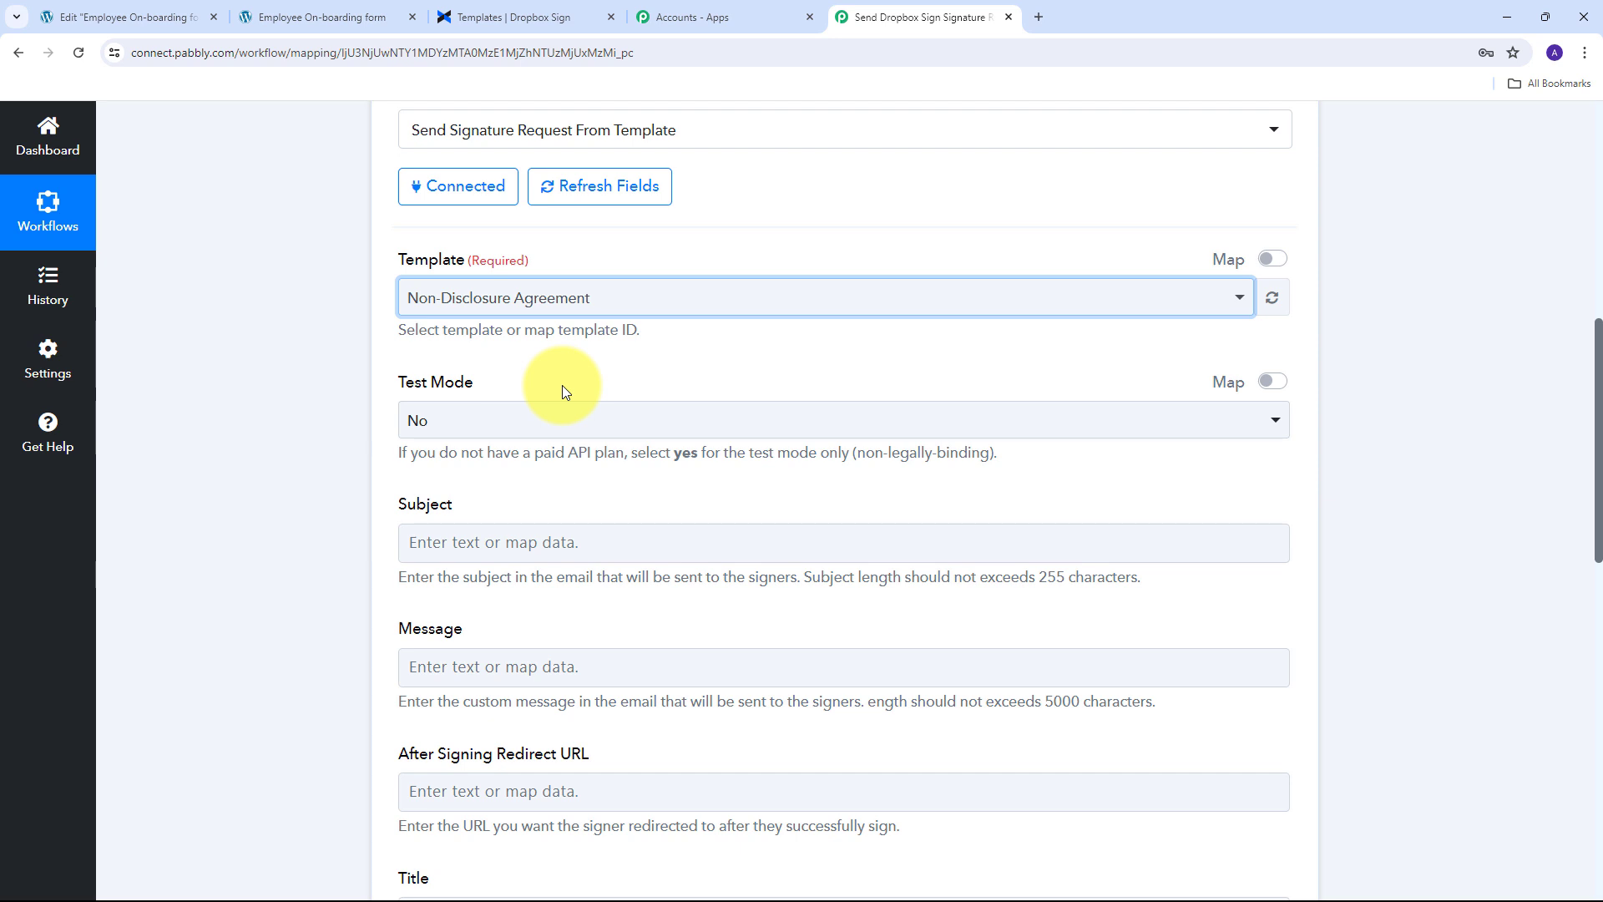
click(986, 427)
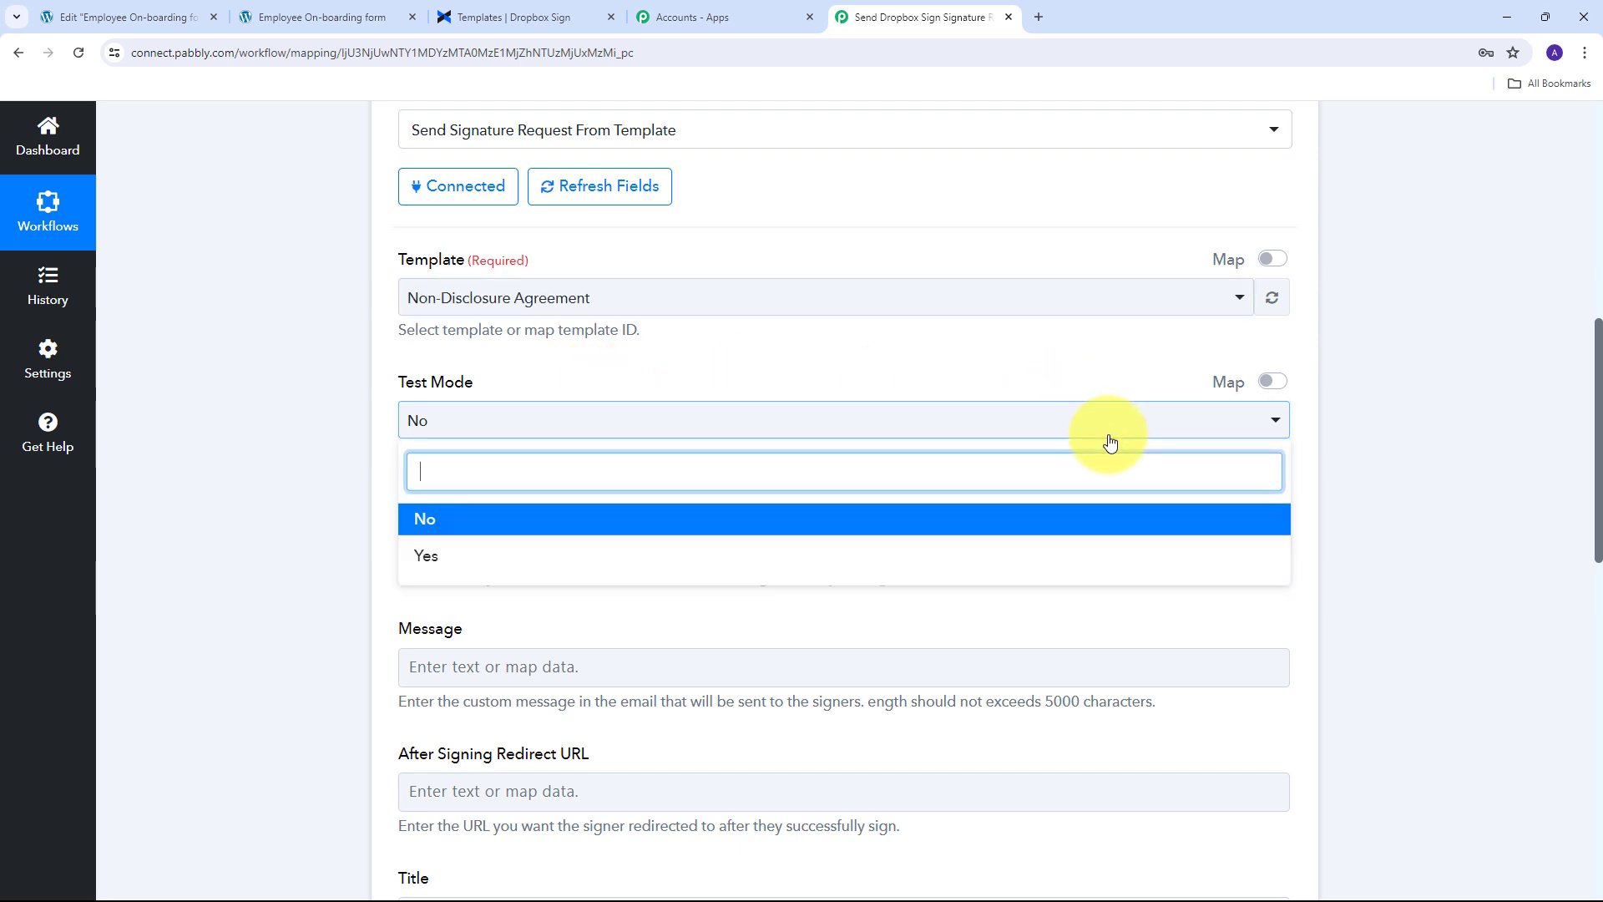
click(438, 559)
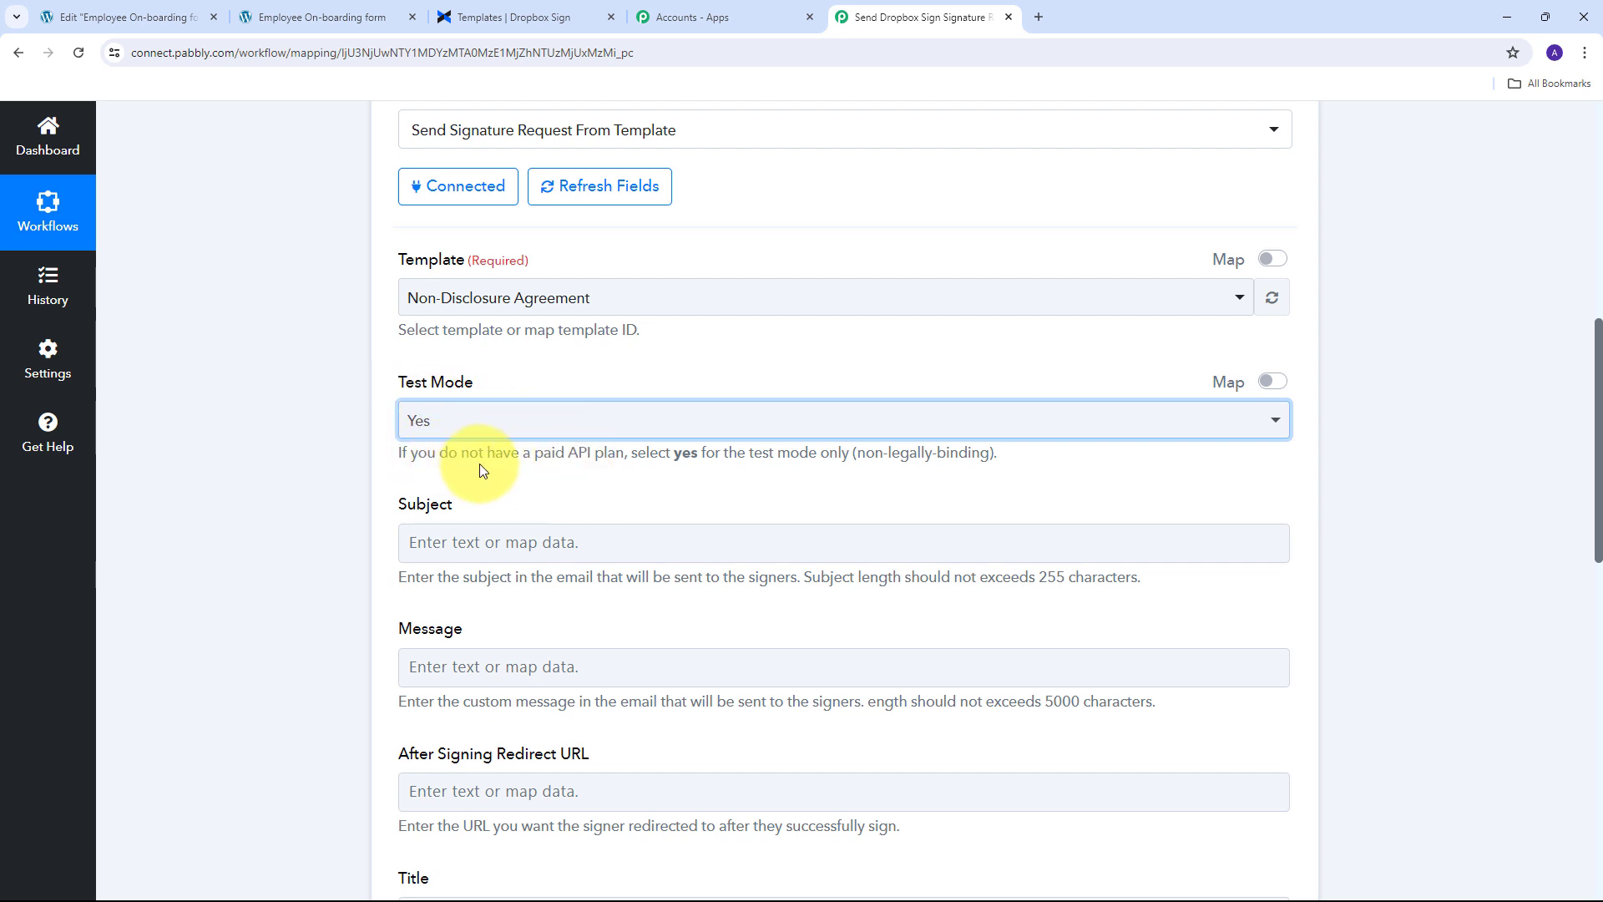
click(535, 420)
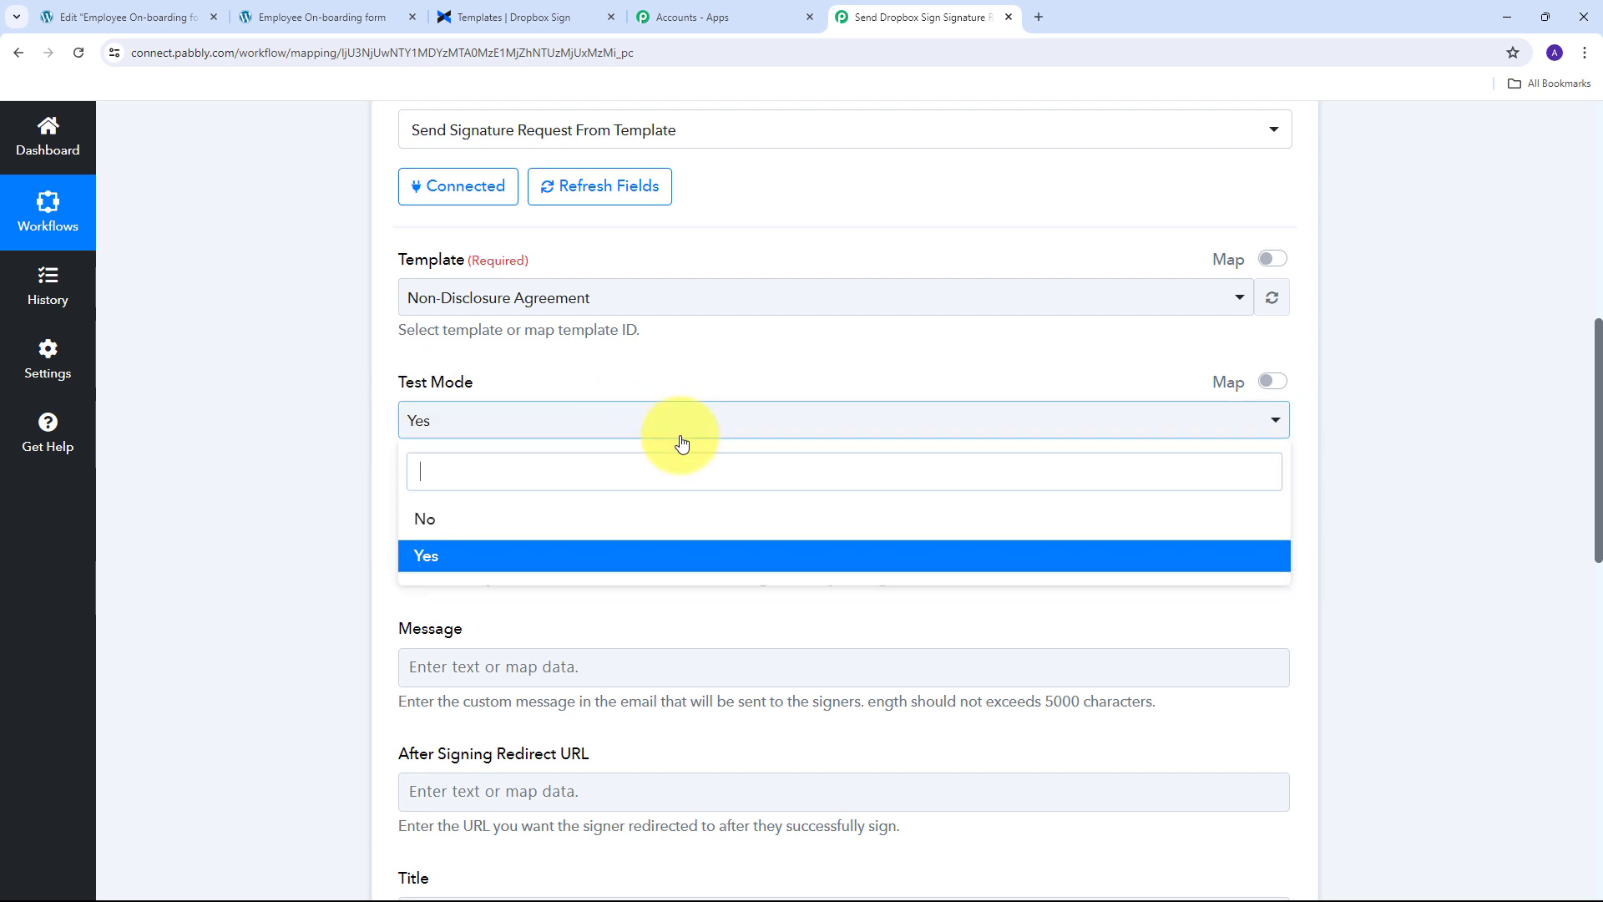
click(417, 409)
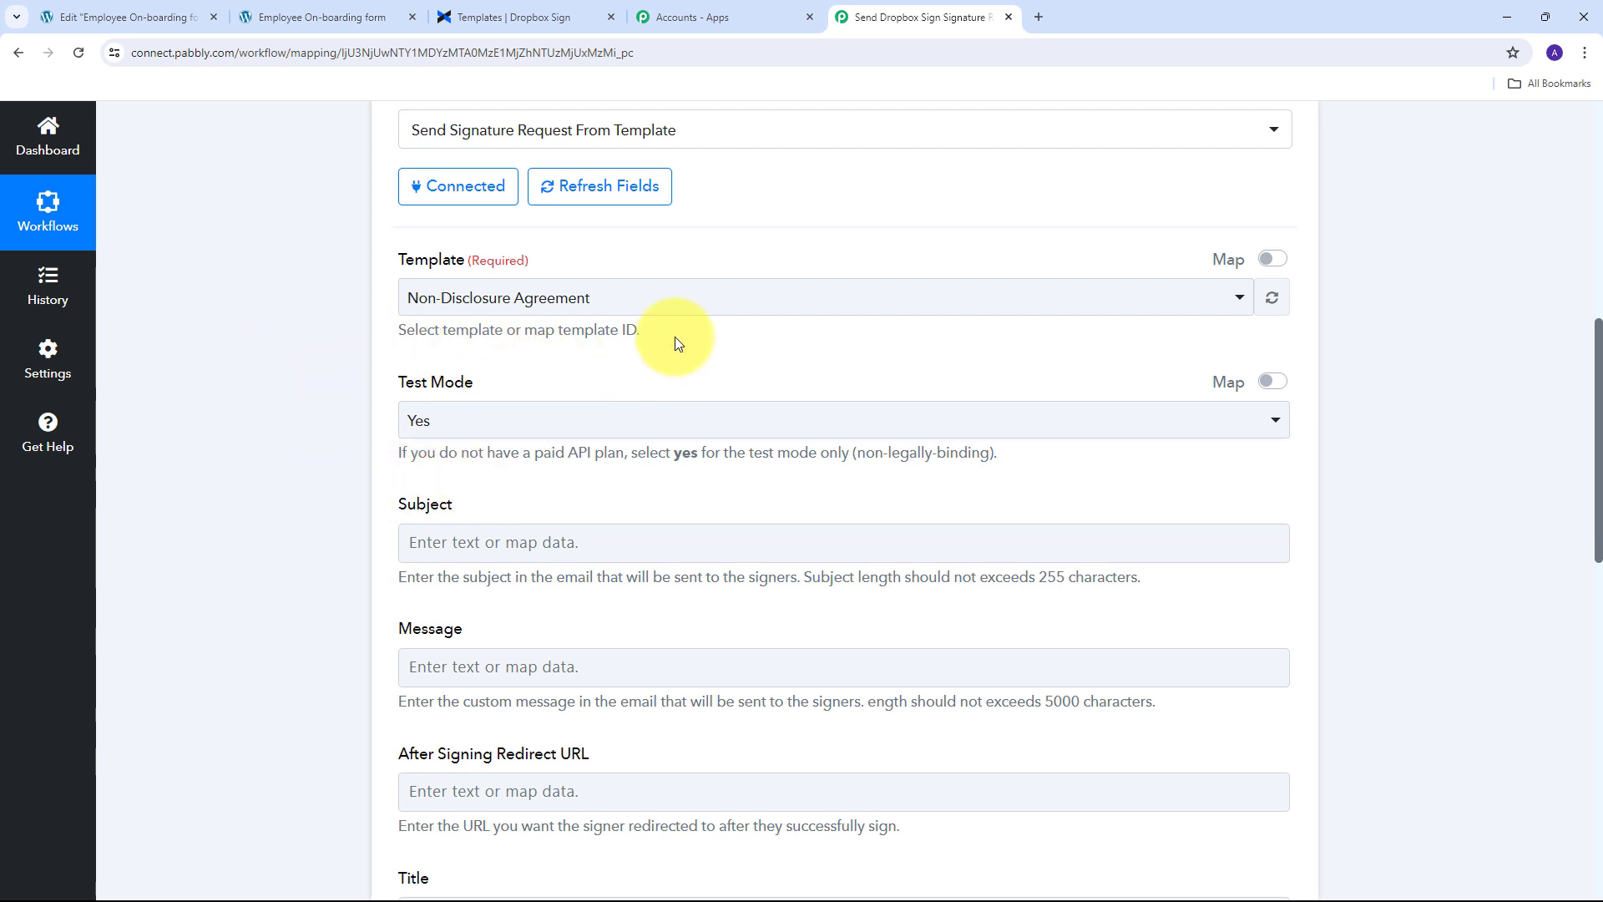
Enter "Confidentiality Agreement (NDA) for XYZ Company" as the subject of the signature request email.
scroll(676, 343, down, 3)
click(442, 292)
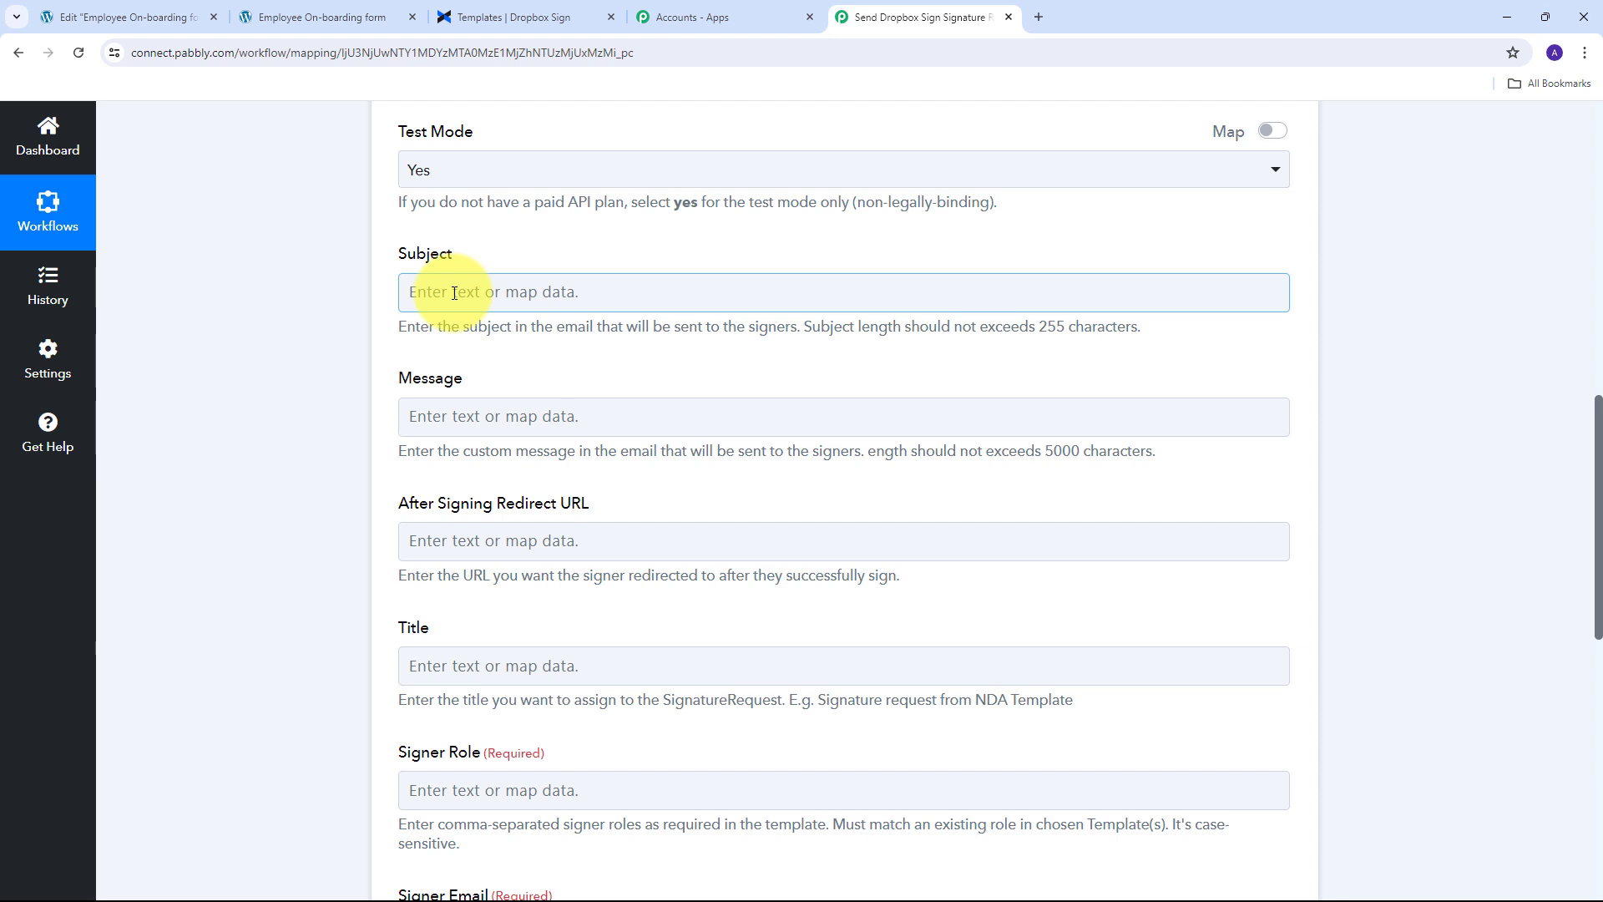
text(Confidentiality Agreement (NDA) for XYZ Company)
scroll(589, 396, up, 1)
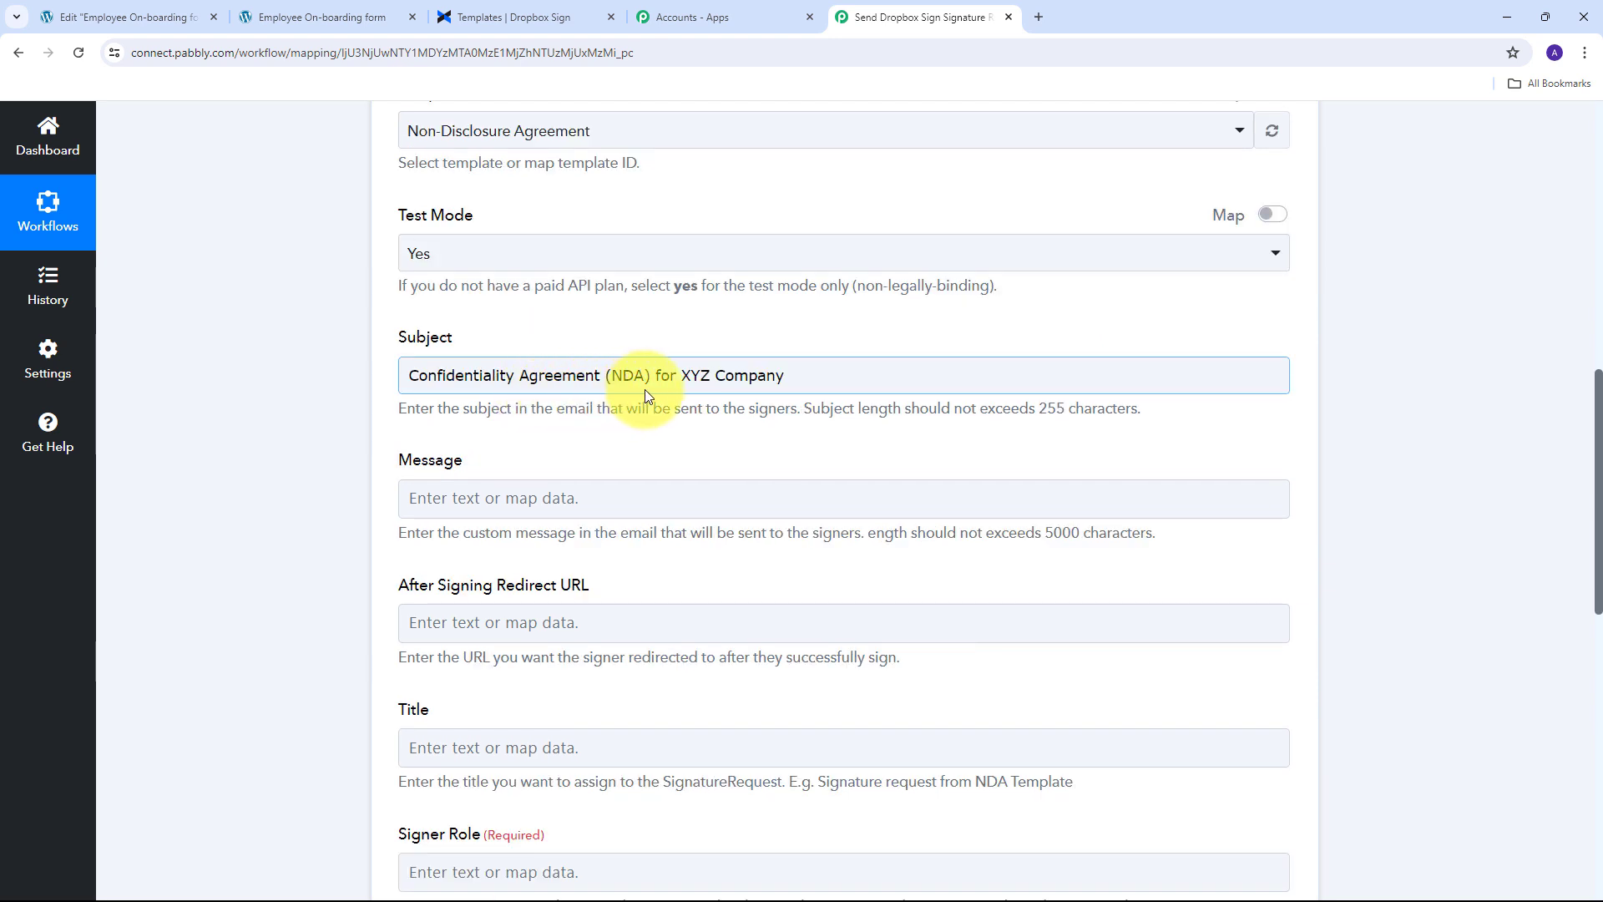
click(501, 406)
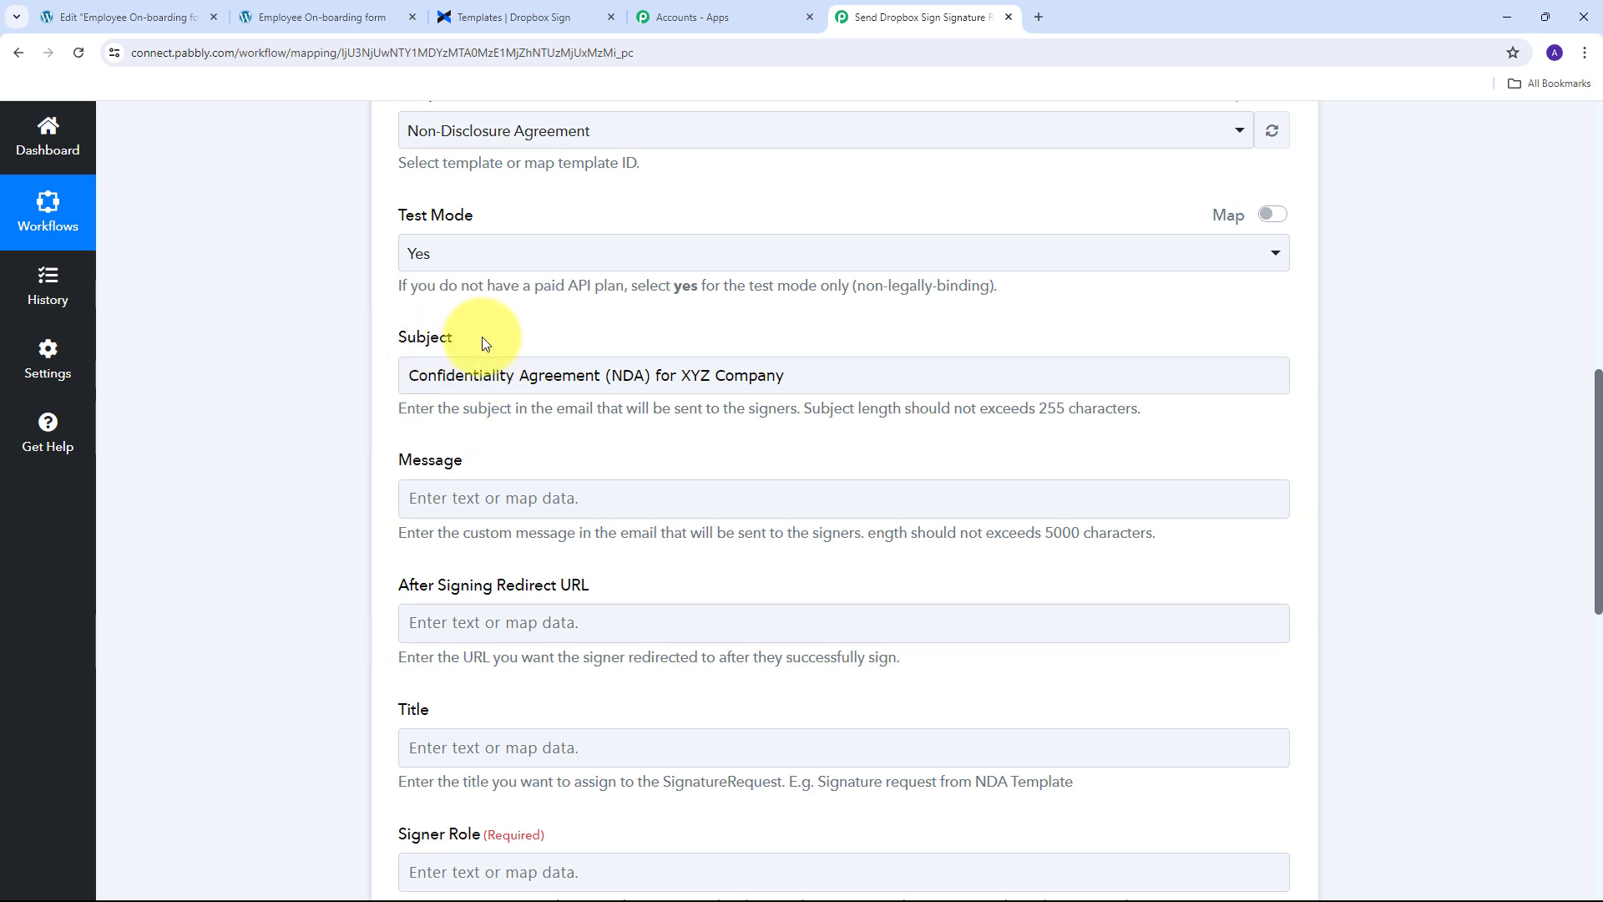
scroll(492, 334, down, 2)
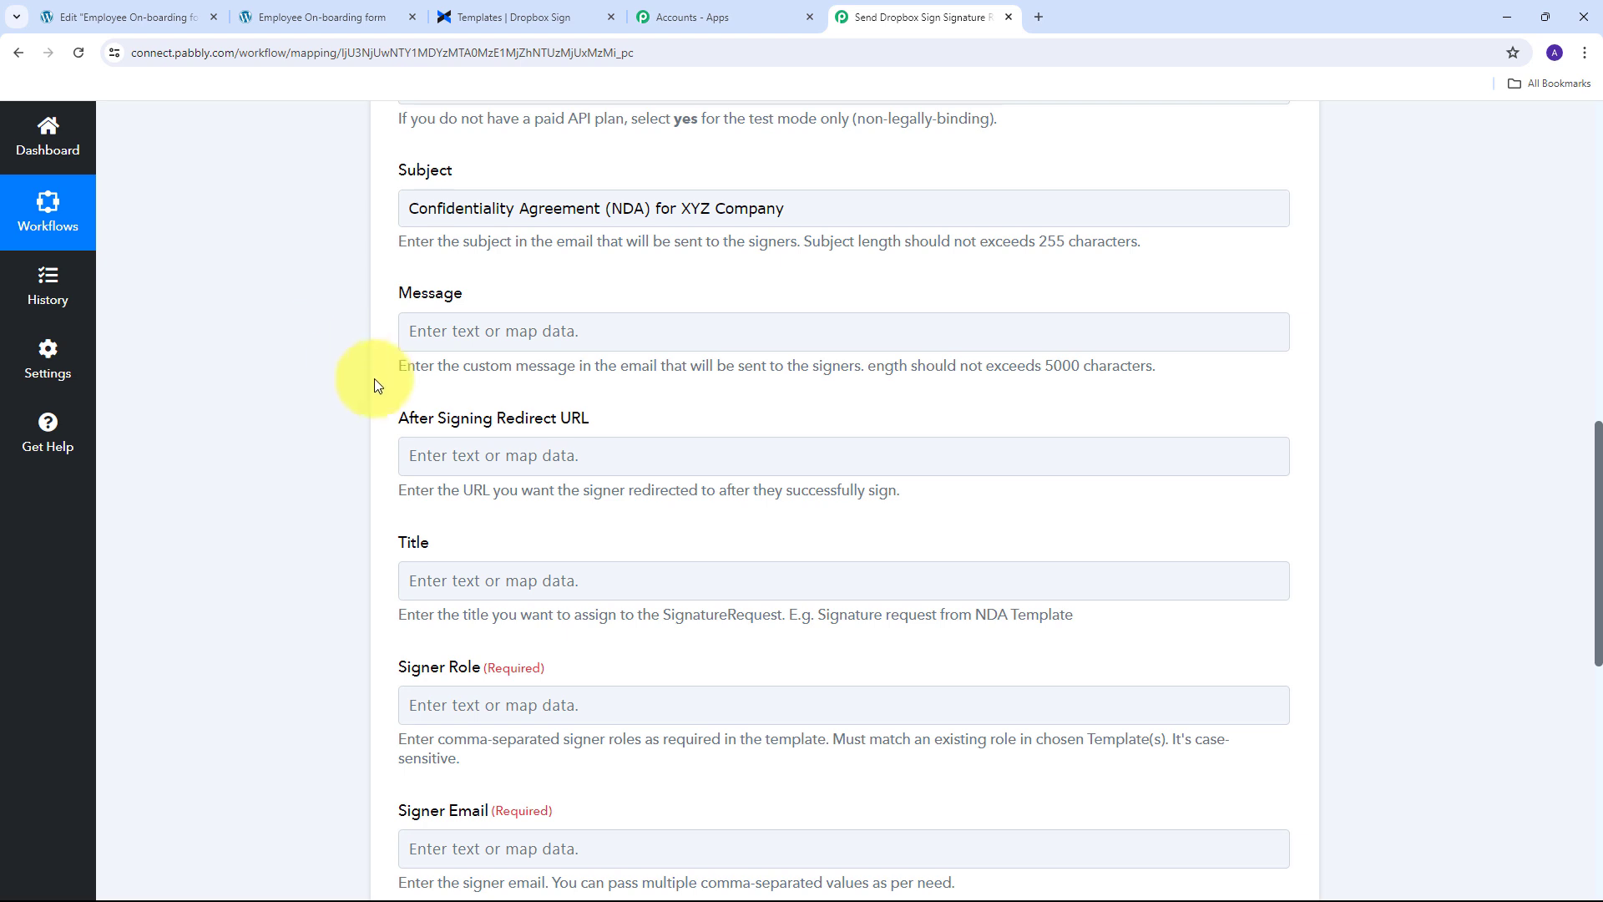
click(483, 336)
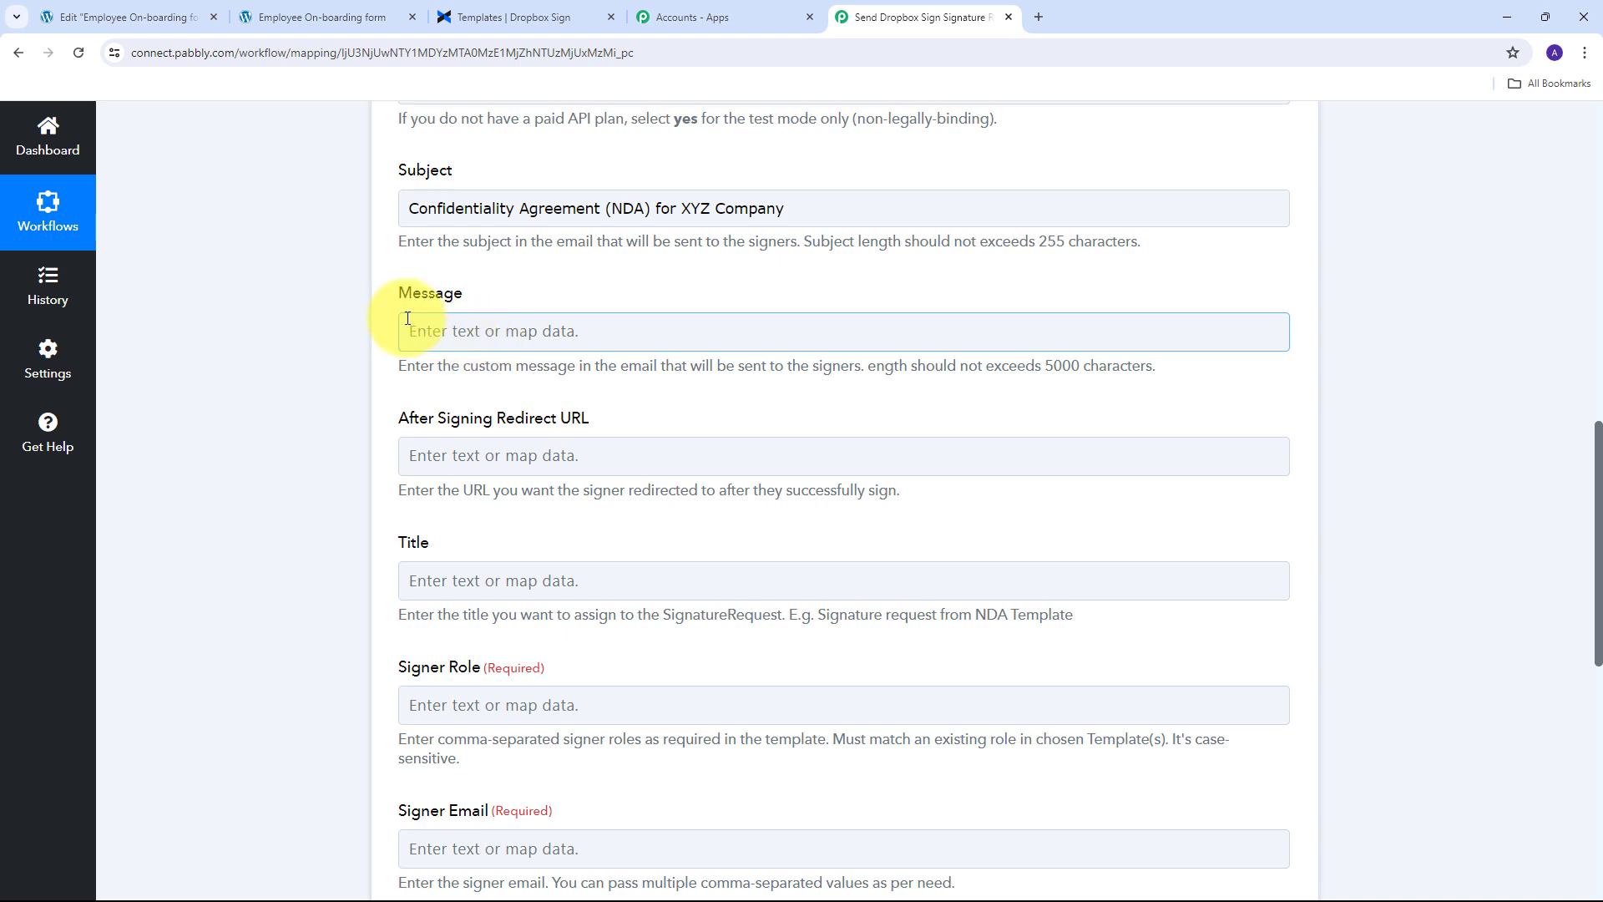
click(342, 294)
scroll(342, 294, down, 2)
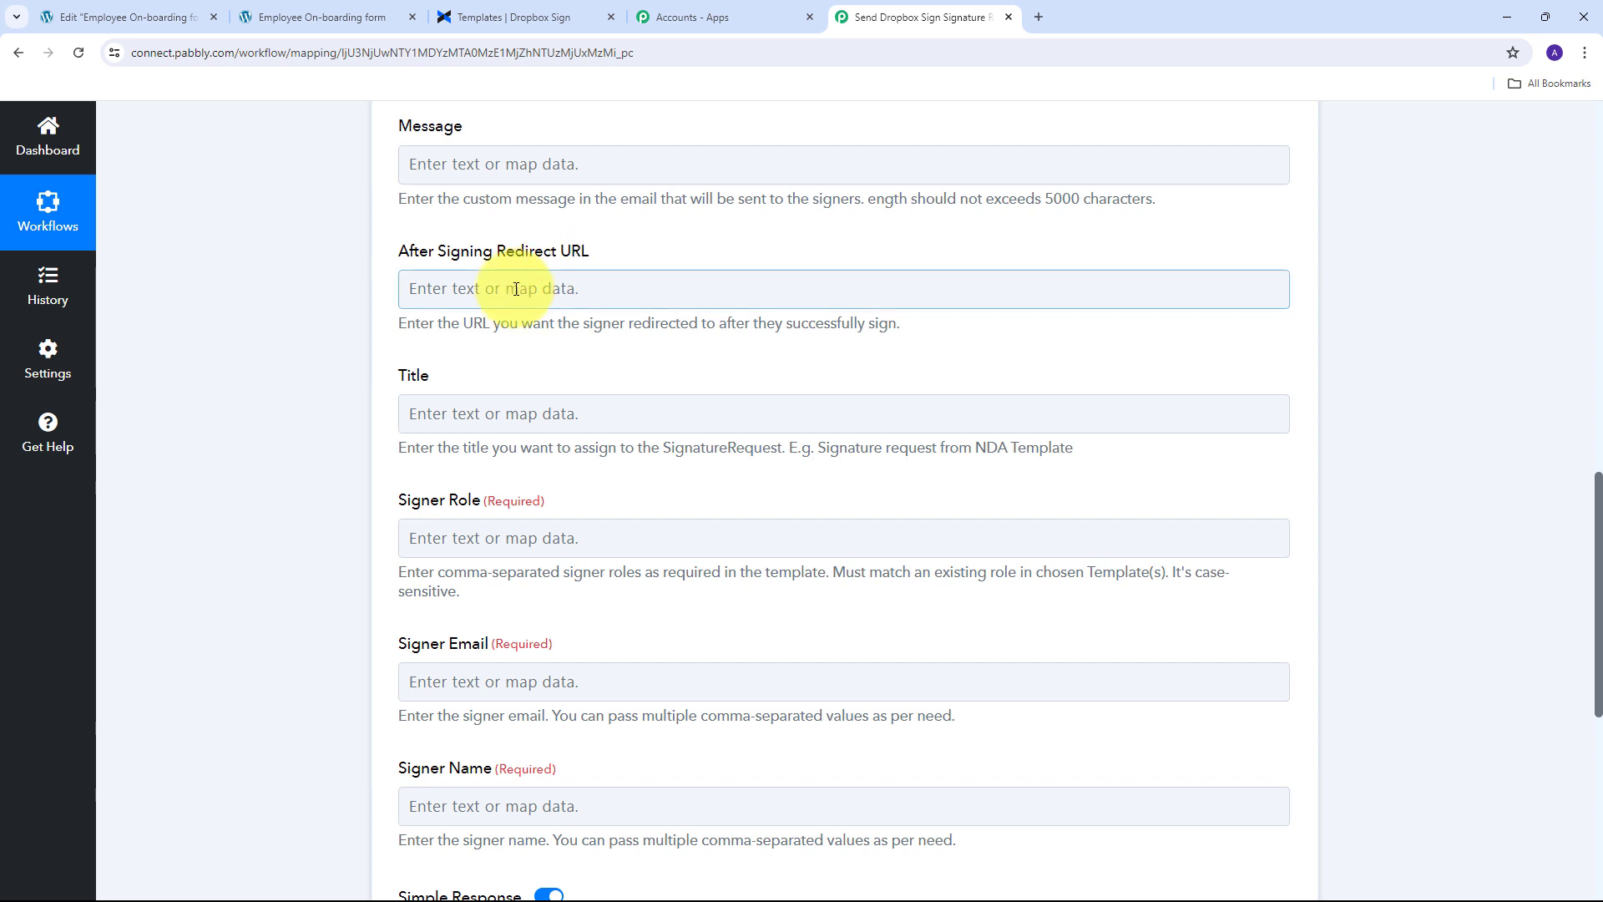
click(460, 299)
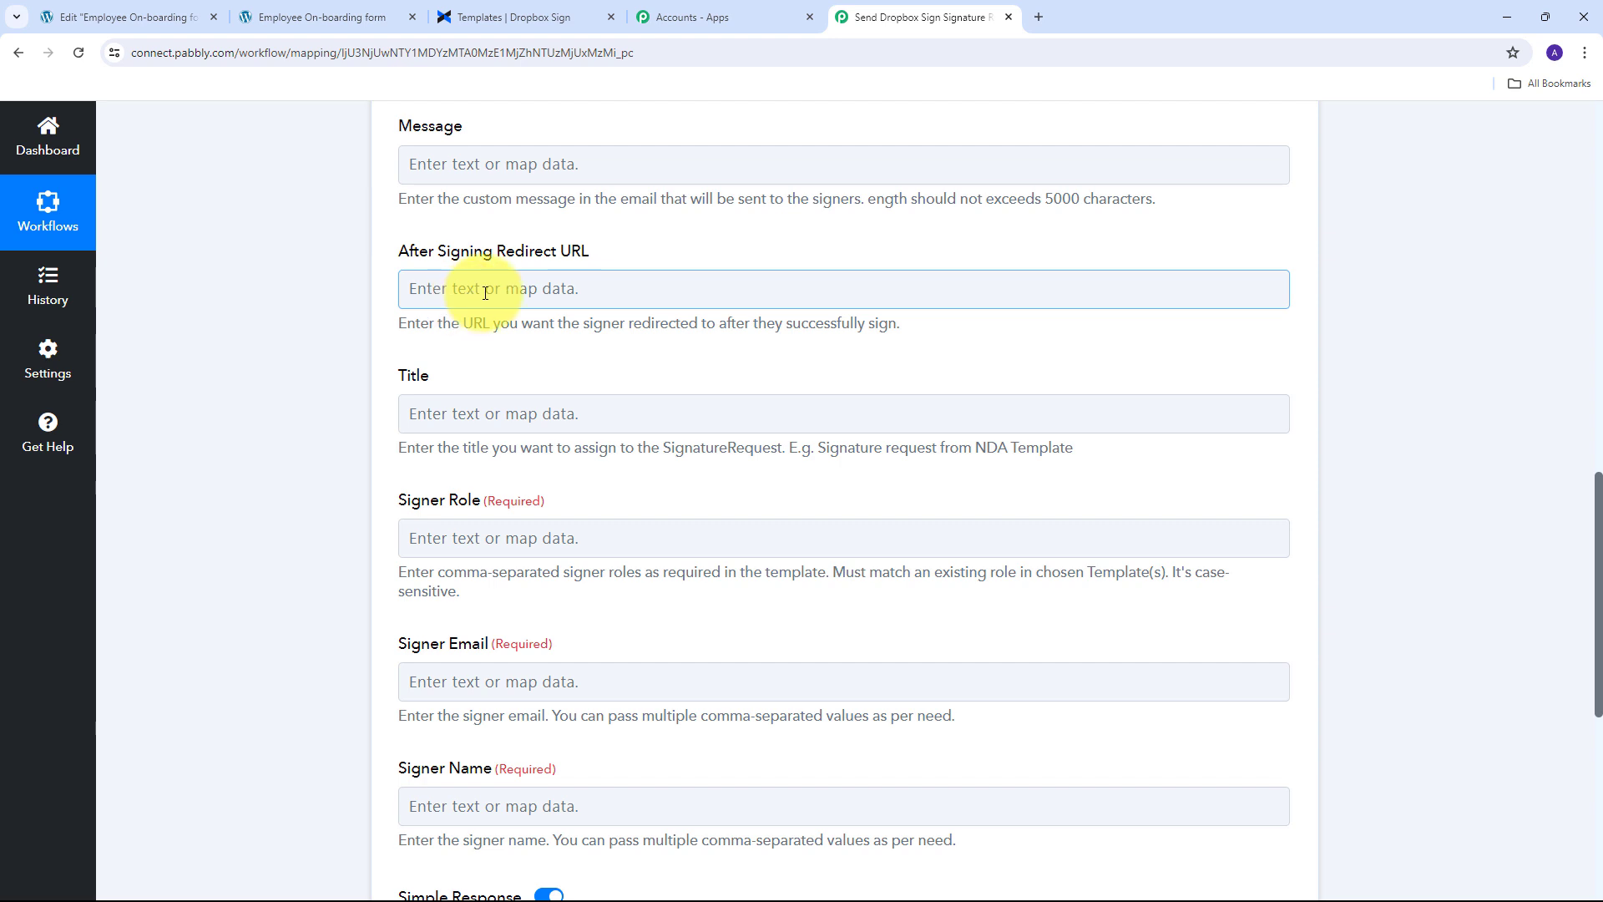
text(https://pabbly.com/connect)
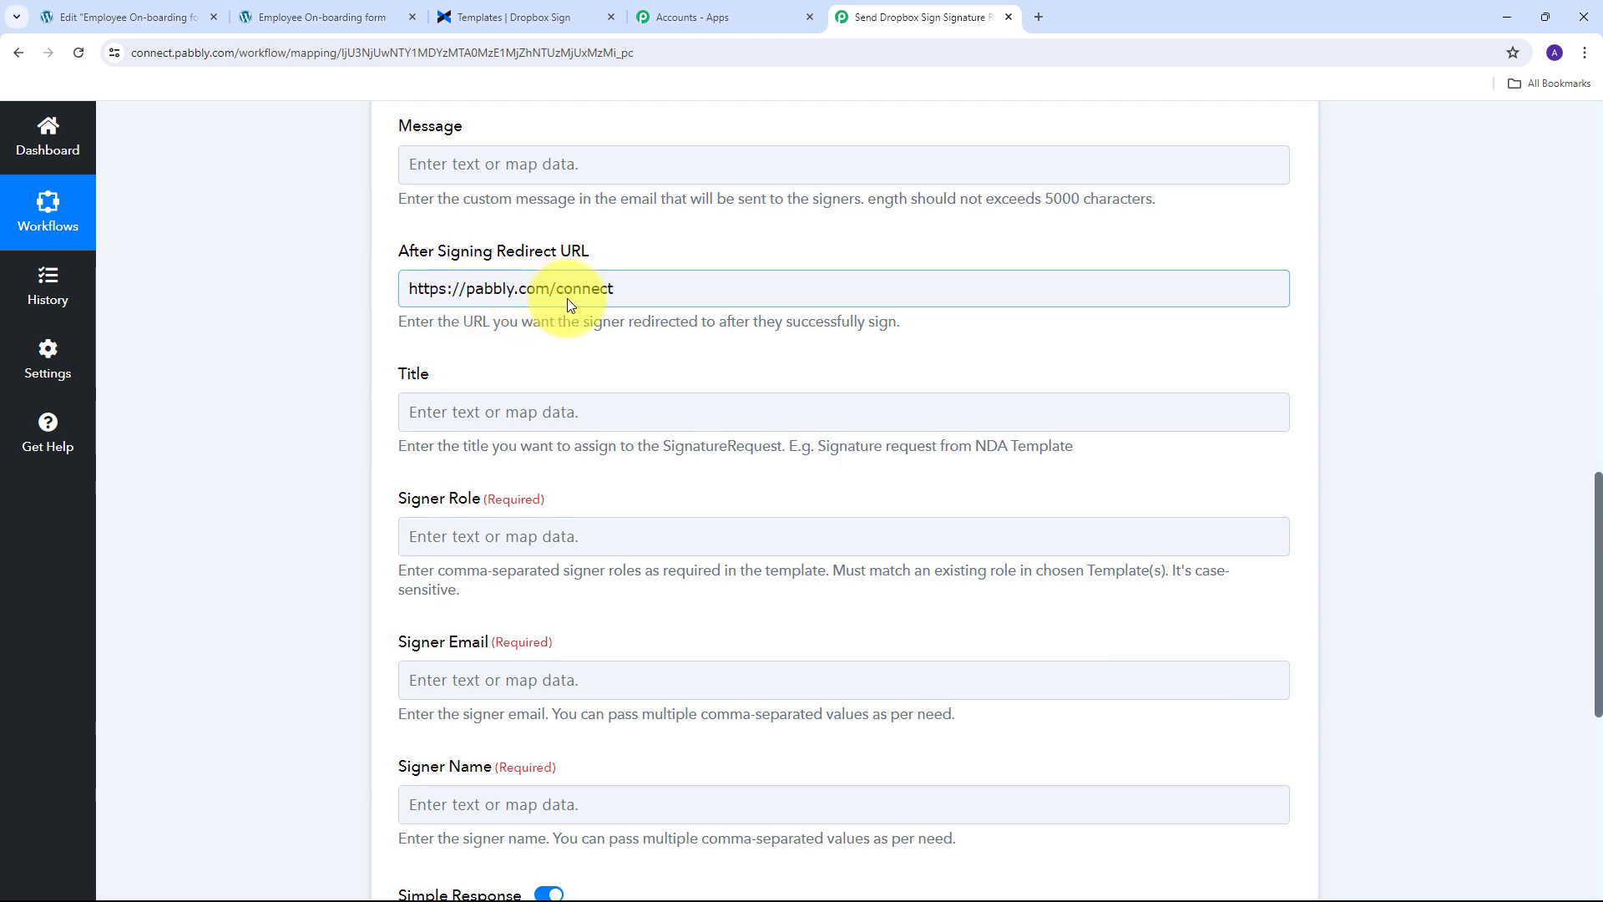
click(472, 314)
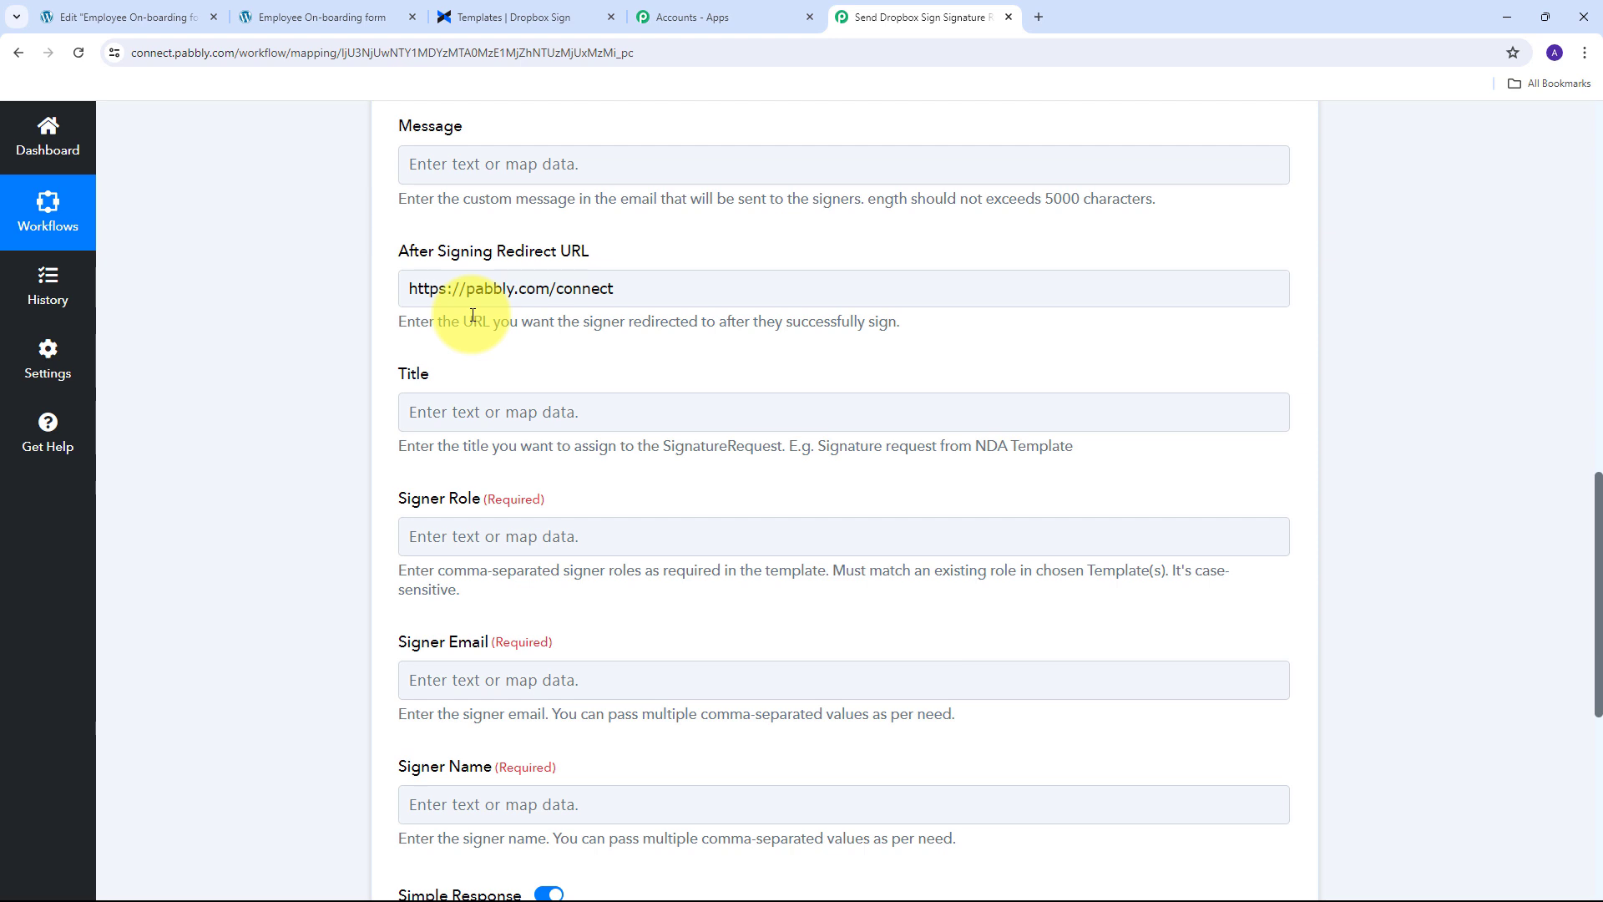
click(466, 288)
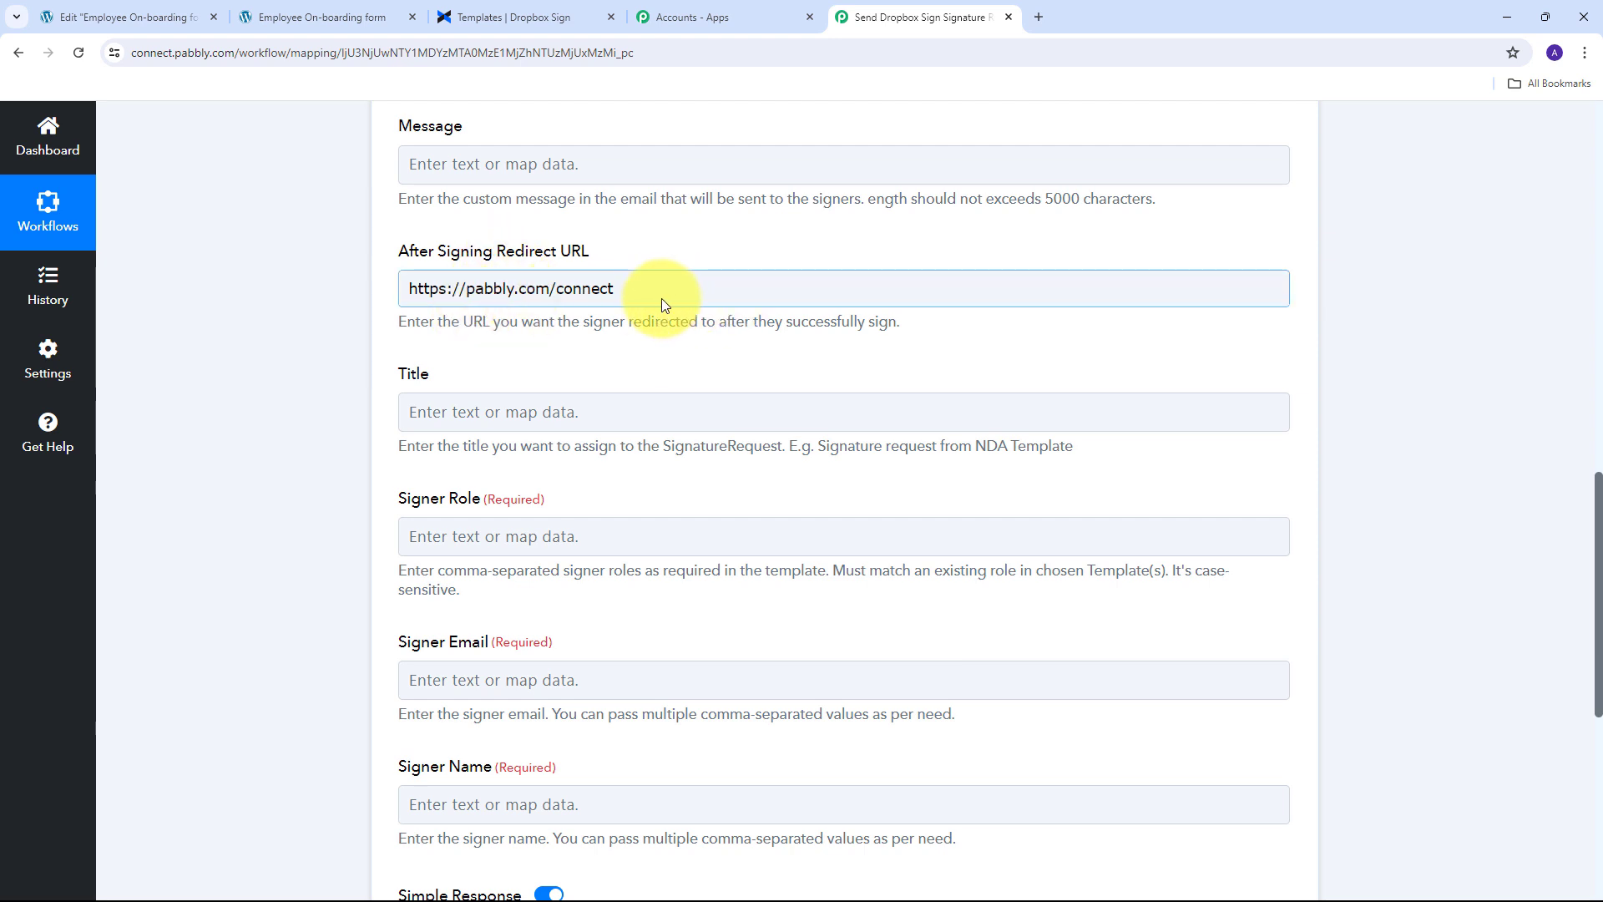
Copy "Signature request from NDA" from the example in the title's help text and use it as the signature request title.
scroll(661, 298, down, 1)
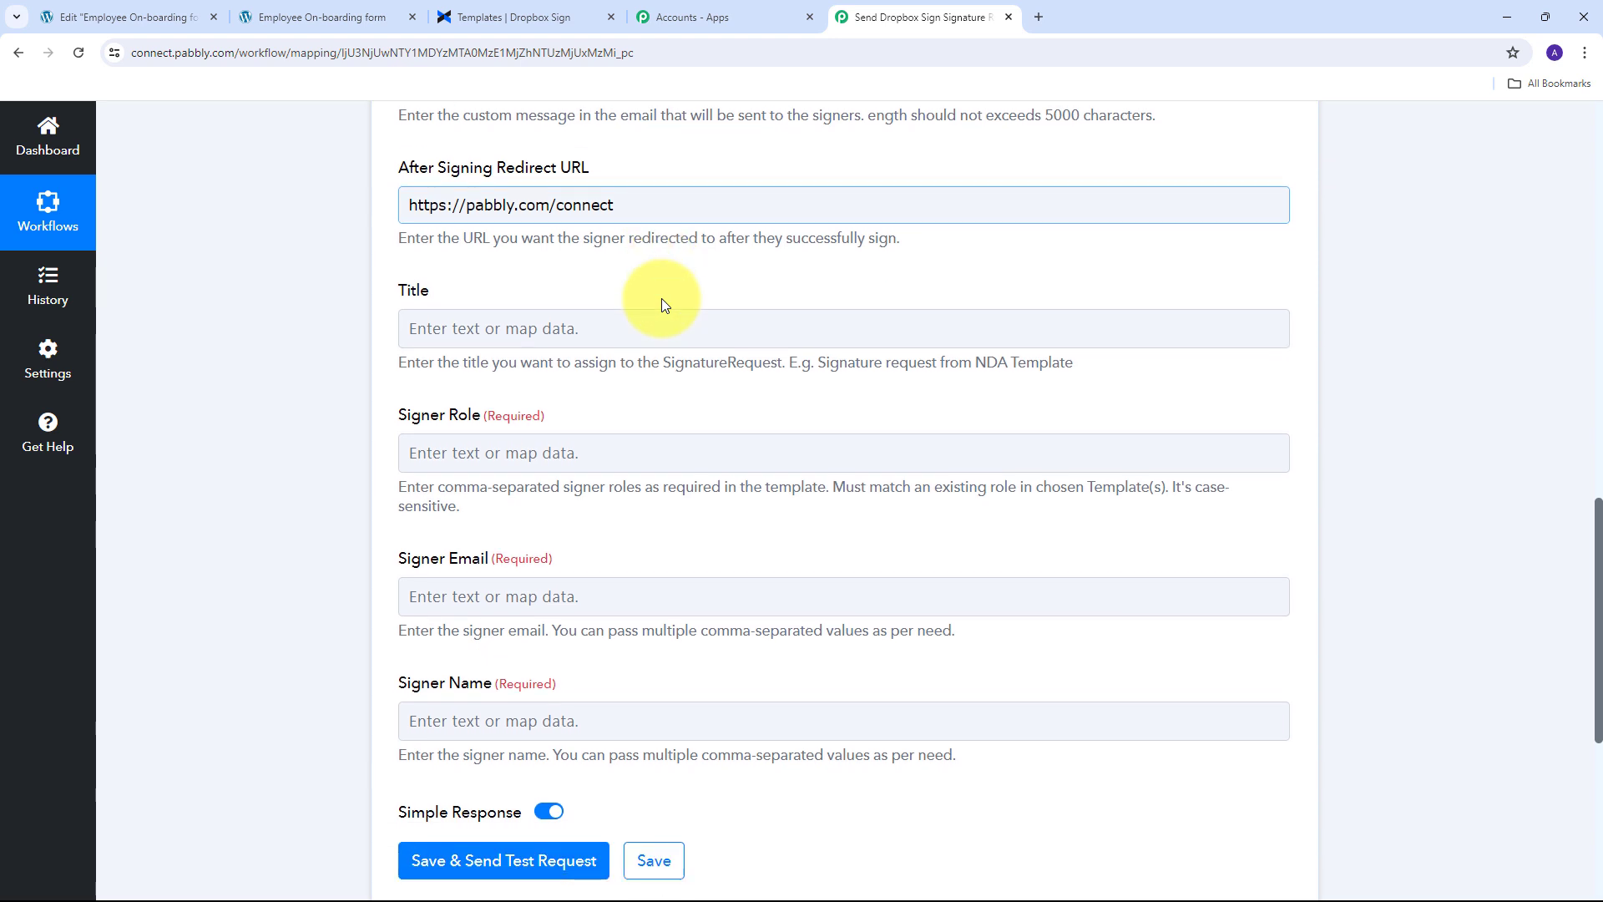
click(486, 334)
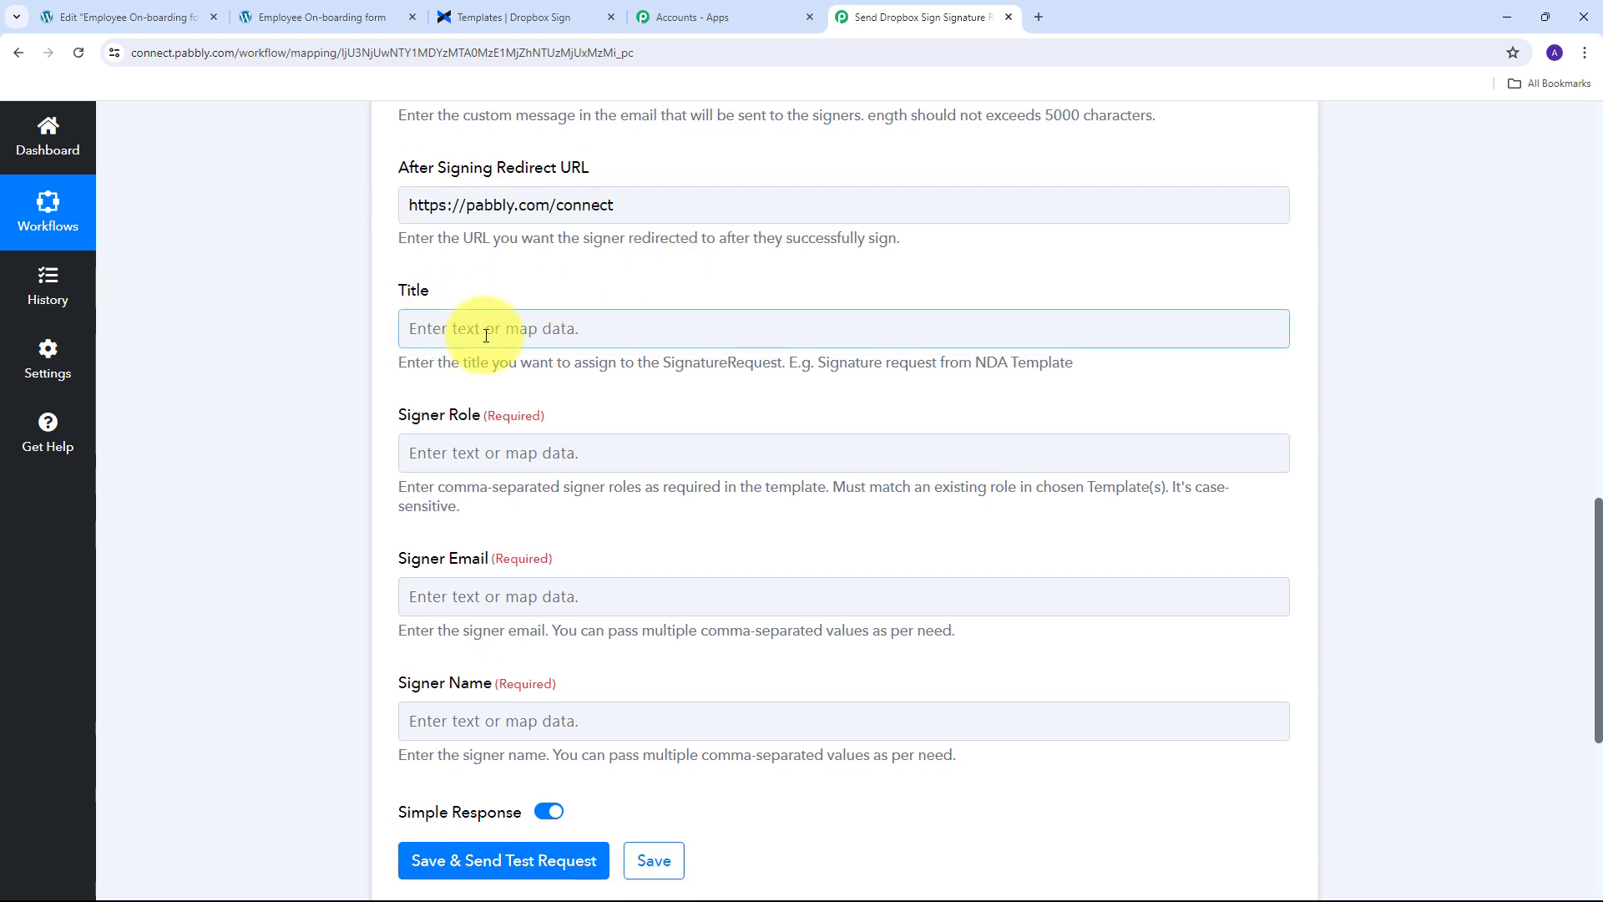
click(1182, 362)
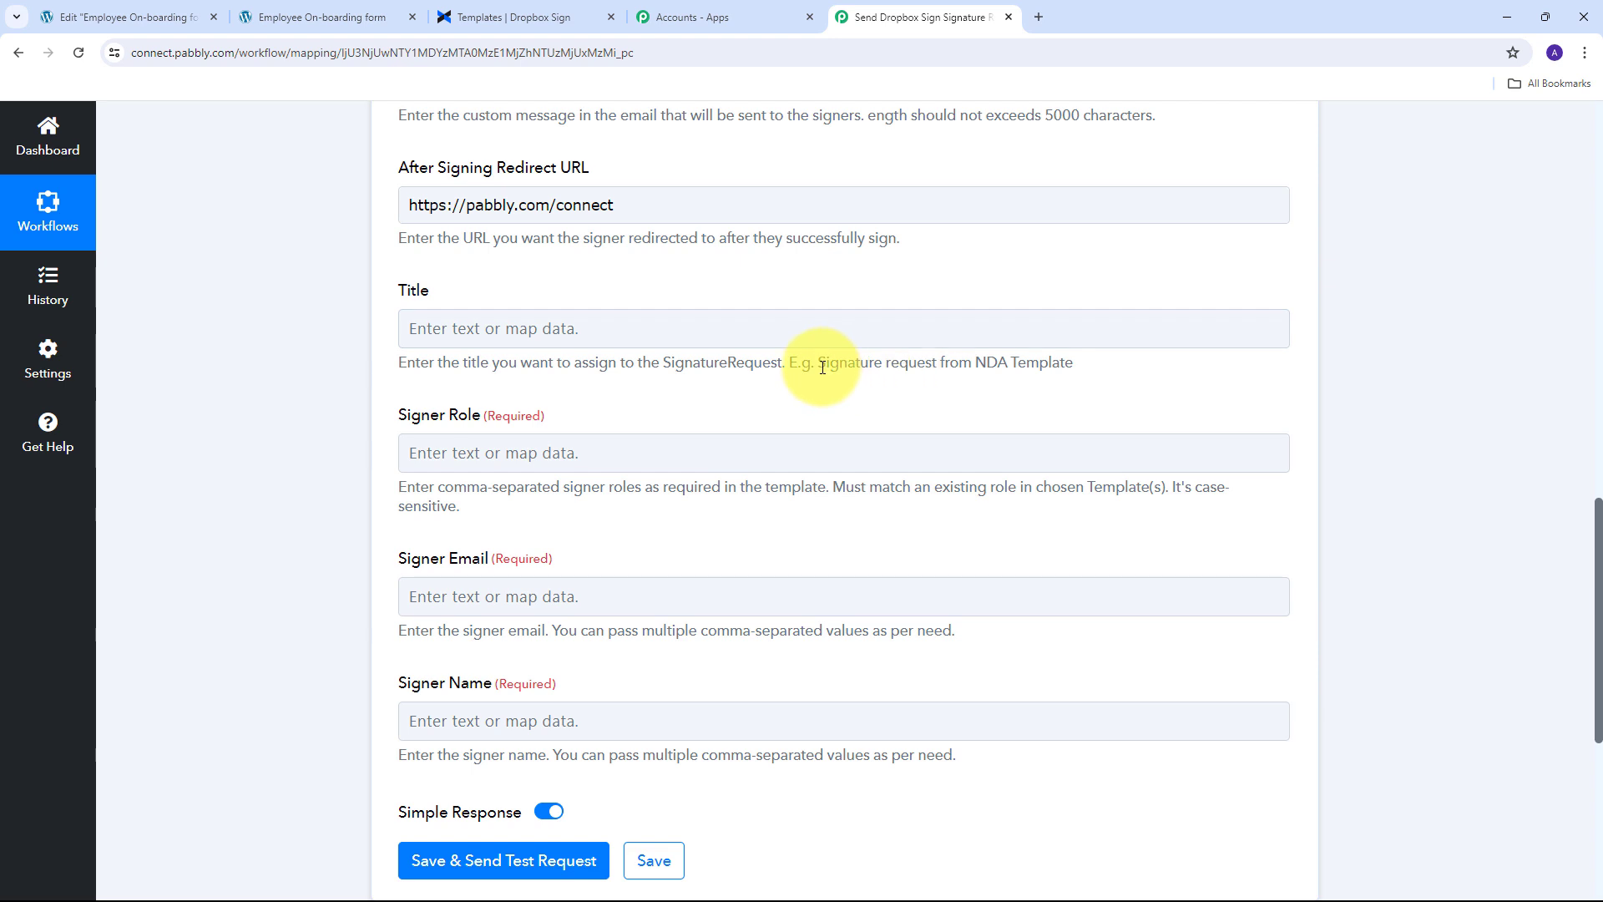
mouse_move(818, 364)
mouse_down()
mouse_move(1002, 373)
mouse_move(981, 383)
mouse_move(1008, 367)
mouse_up()
key(ctrl+c)
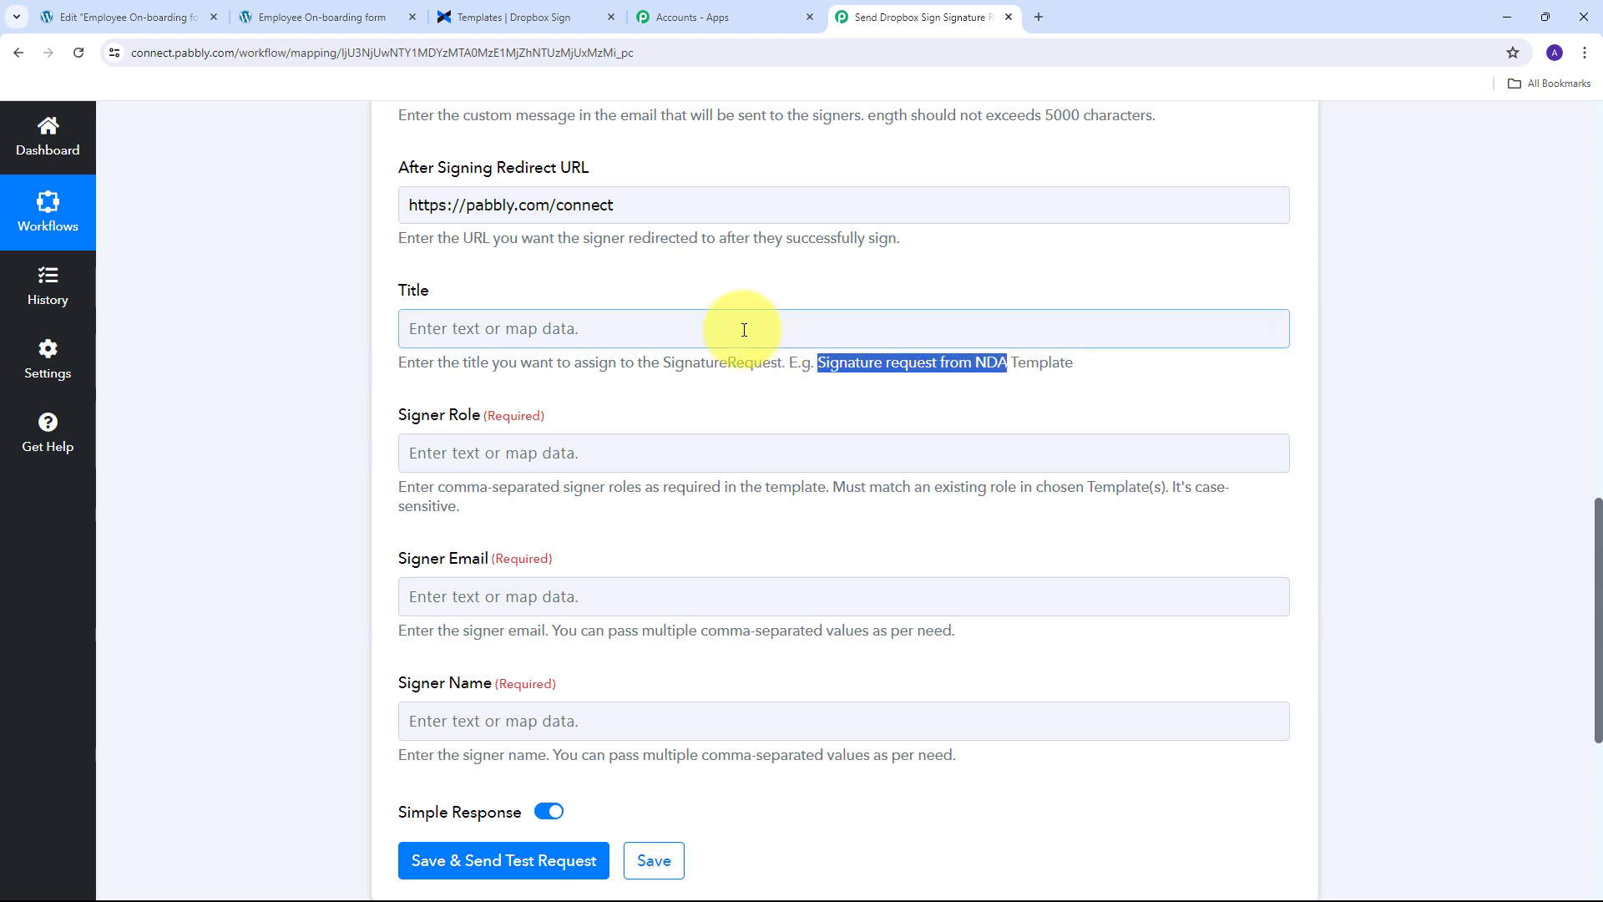
click(418, 326)
key(ctrl+v)
Set the required signer role to Employee.
scroll(572, 329, down, 1)
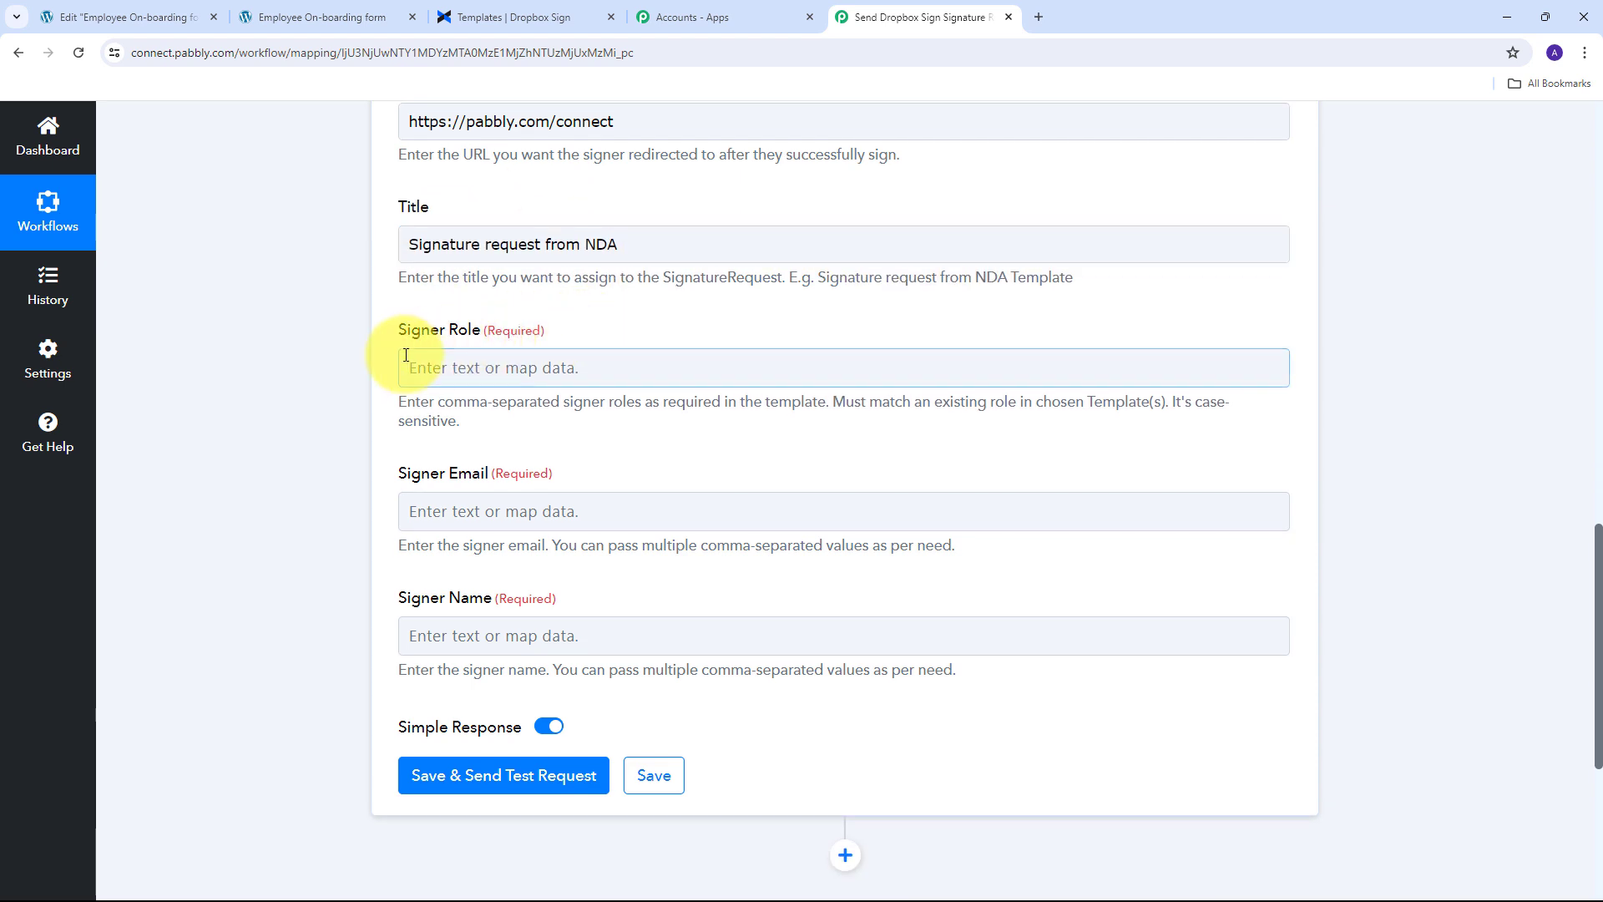
click(406, 355)
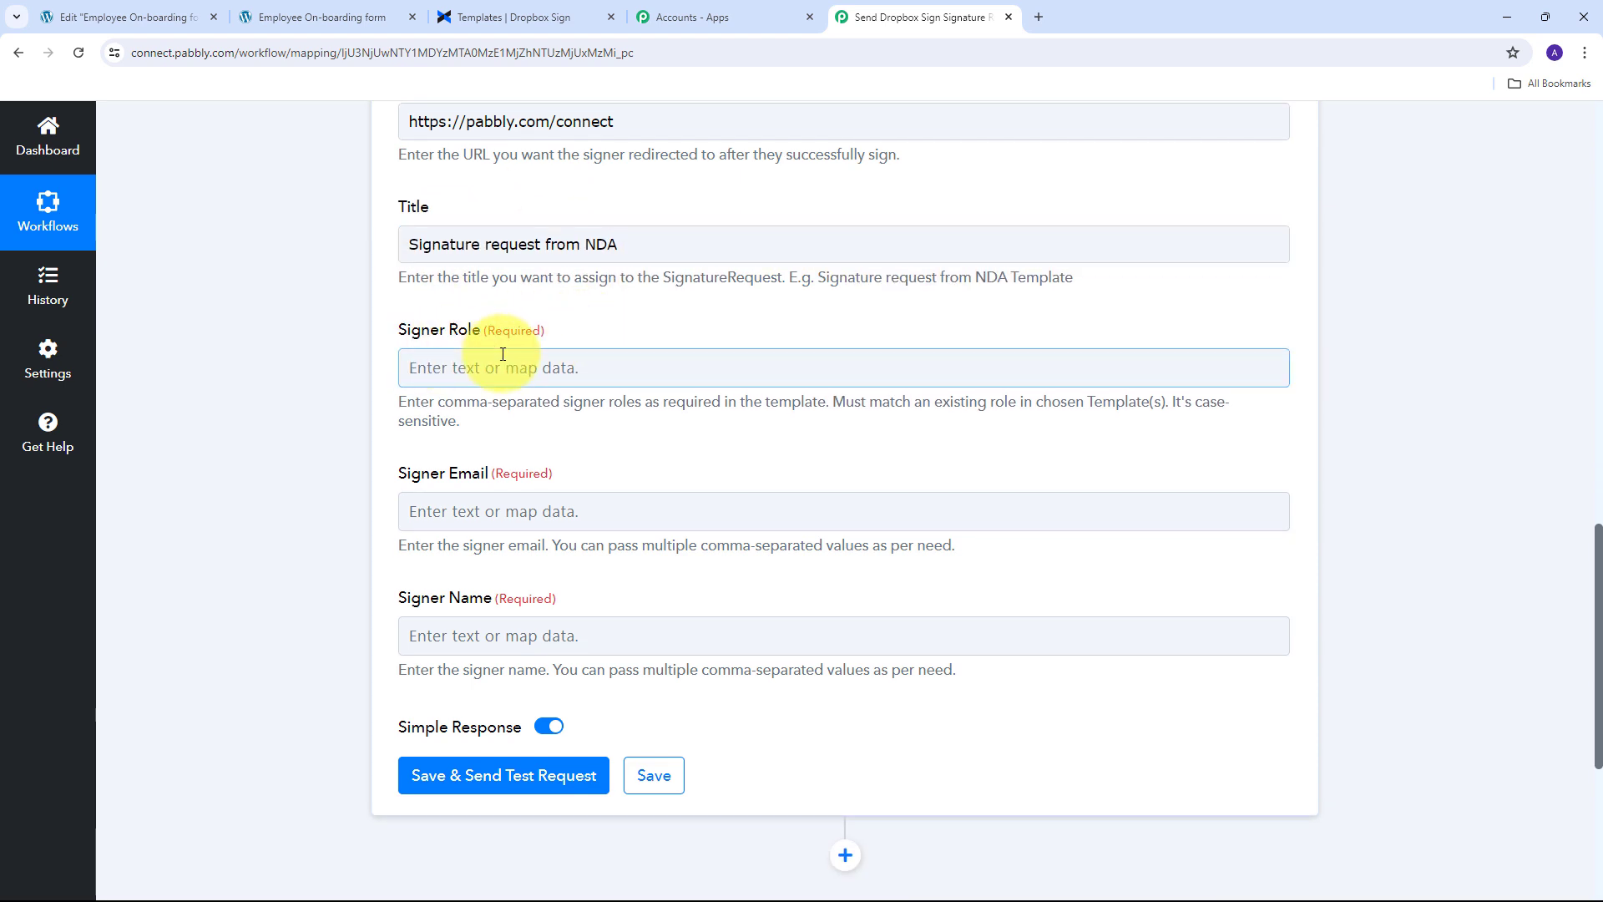
click(452, 373)
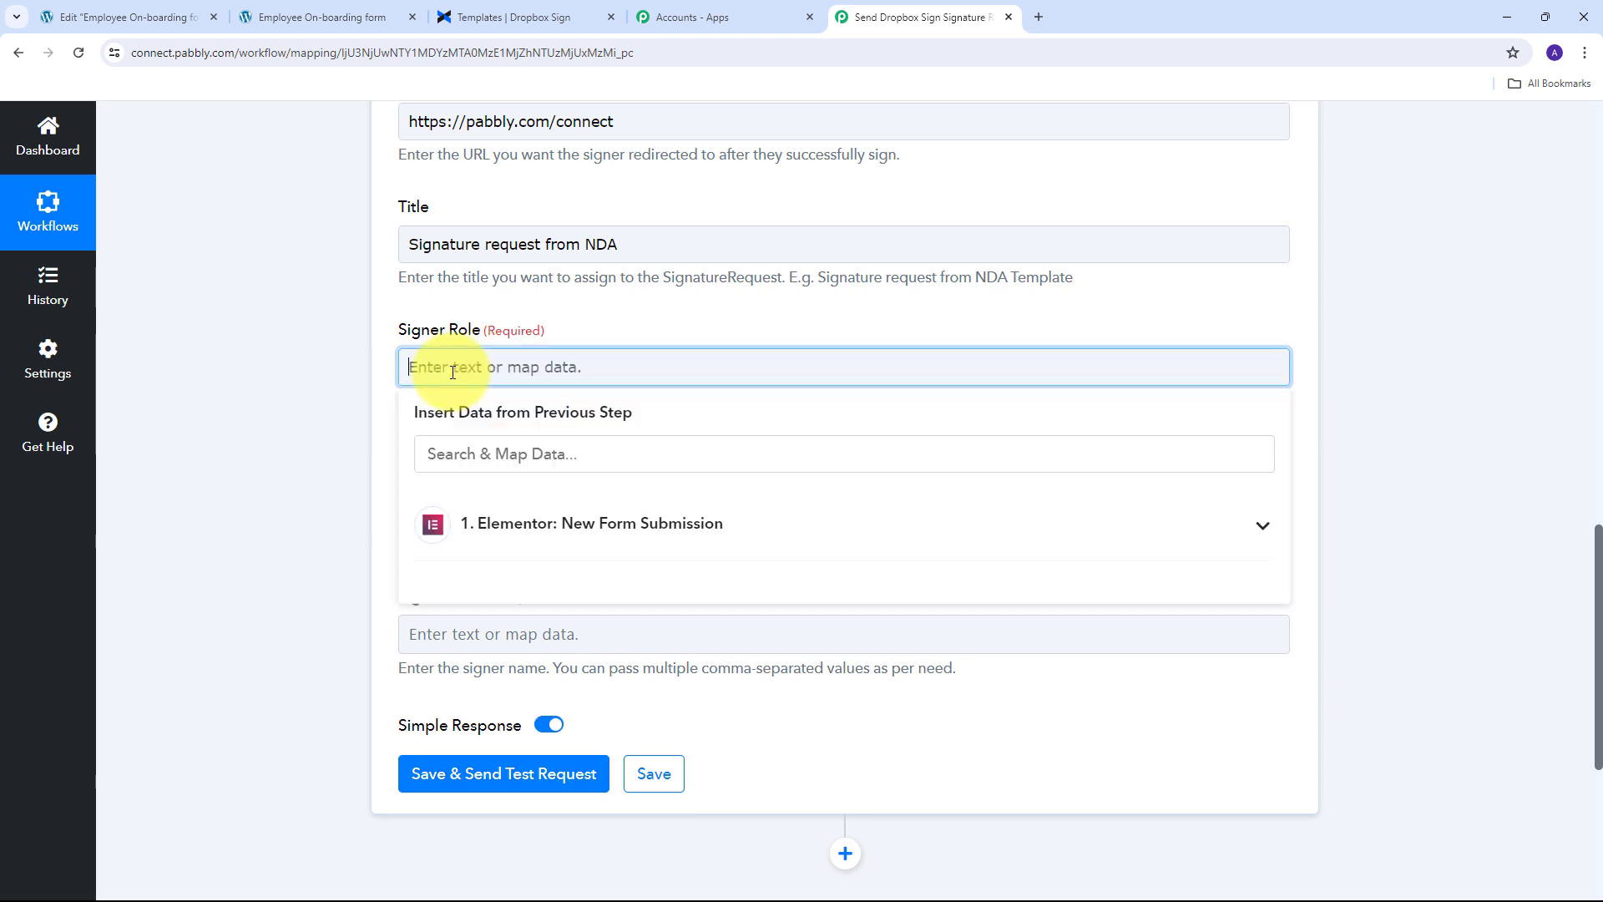
text(Employee)
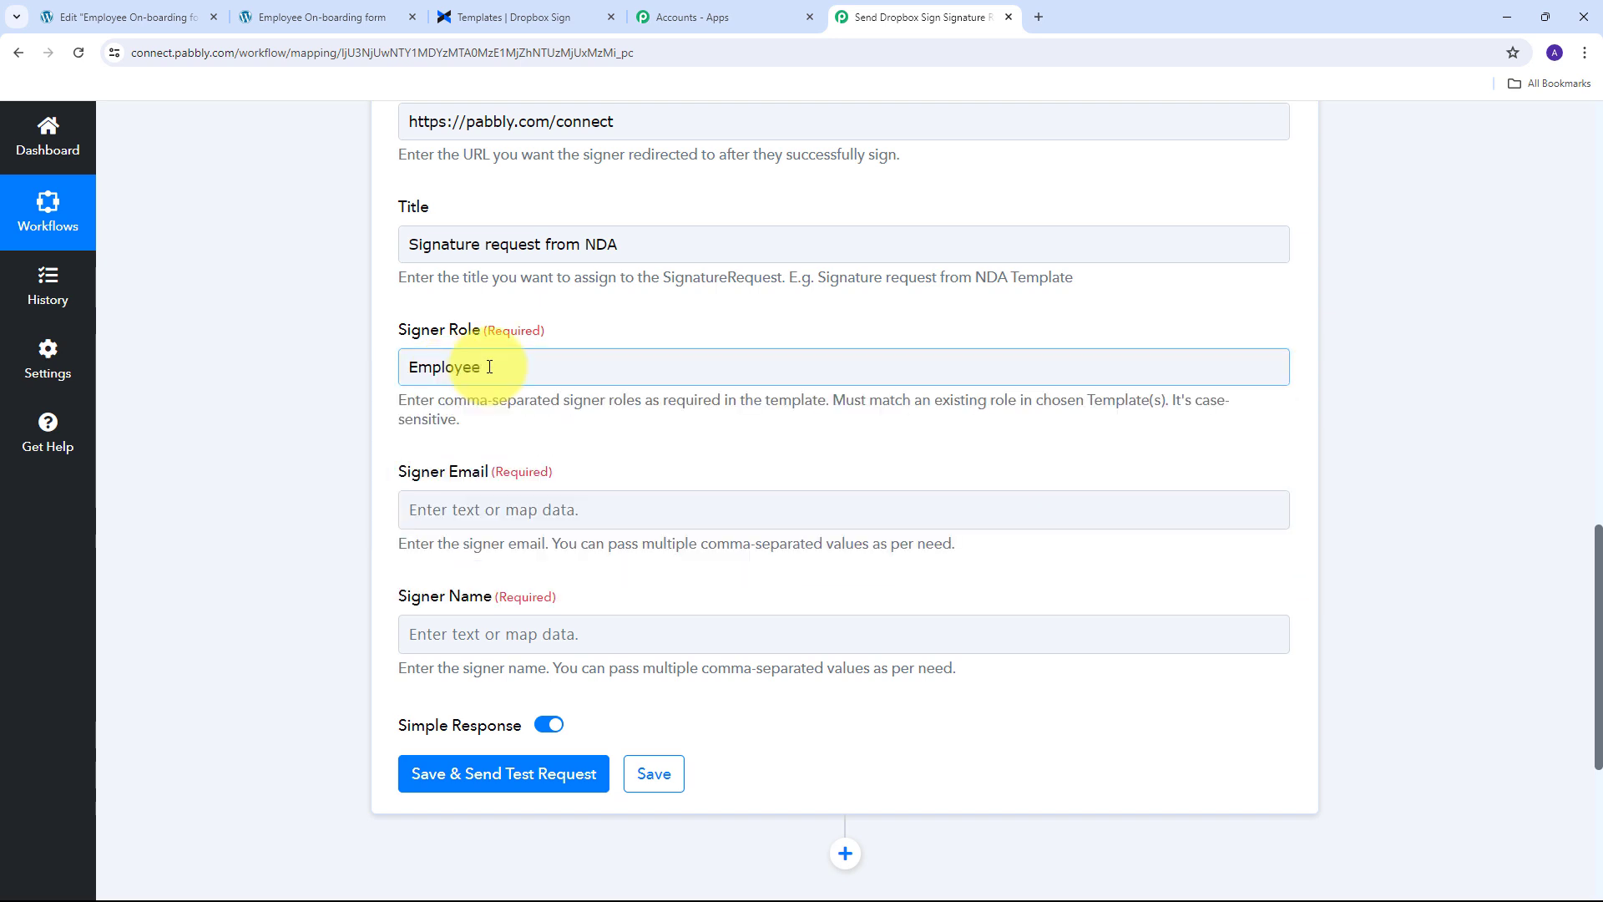
scroll(623, 316, down, 1)
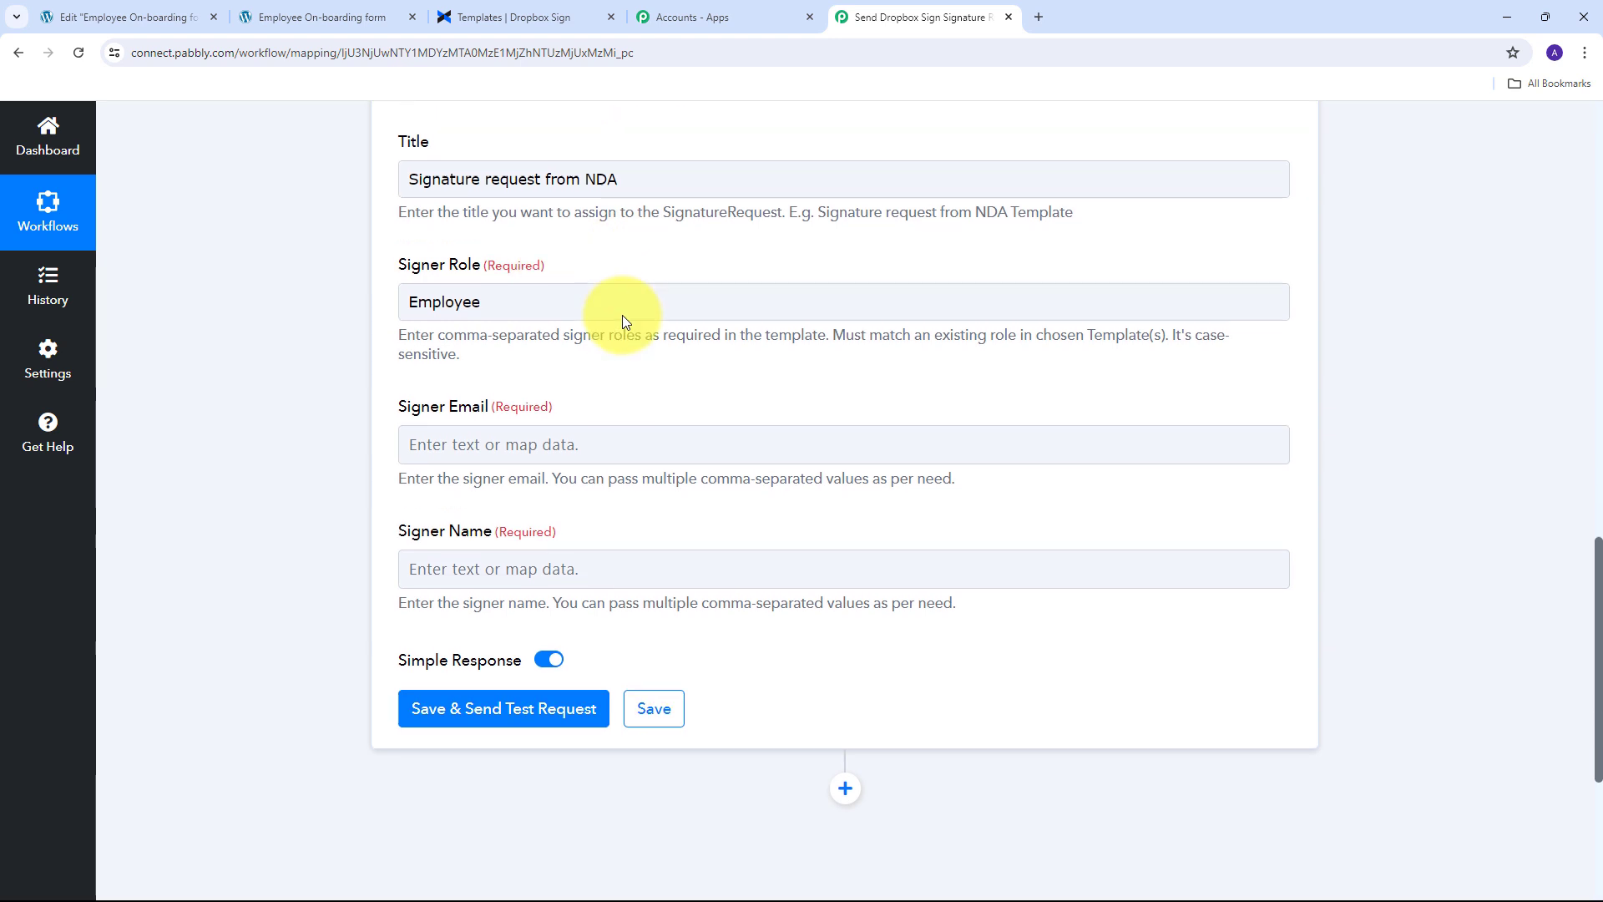
Map the signer email to Fields Email Value from the Elementor New Form Submission data.
scroll(622, 321, down, 1)
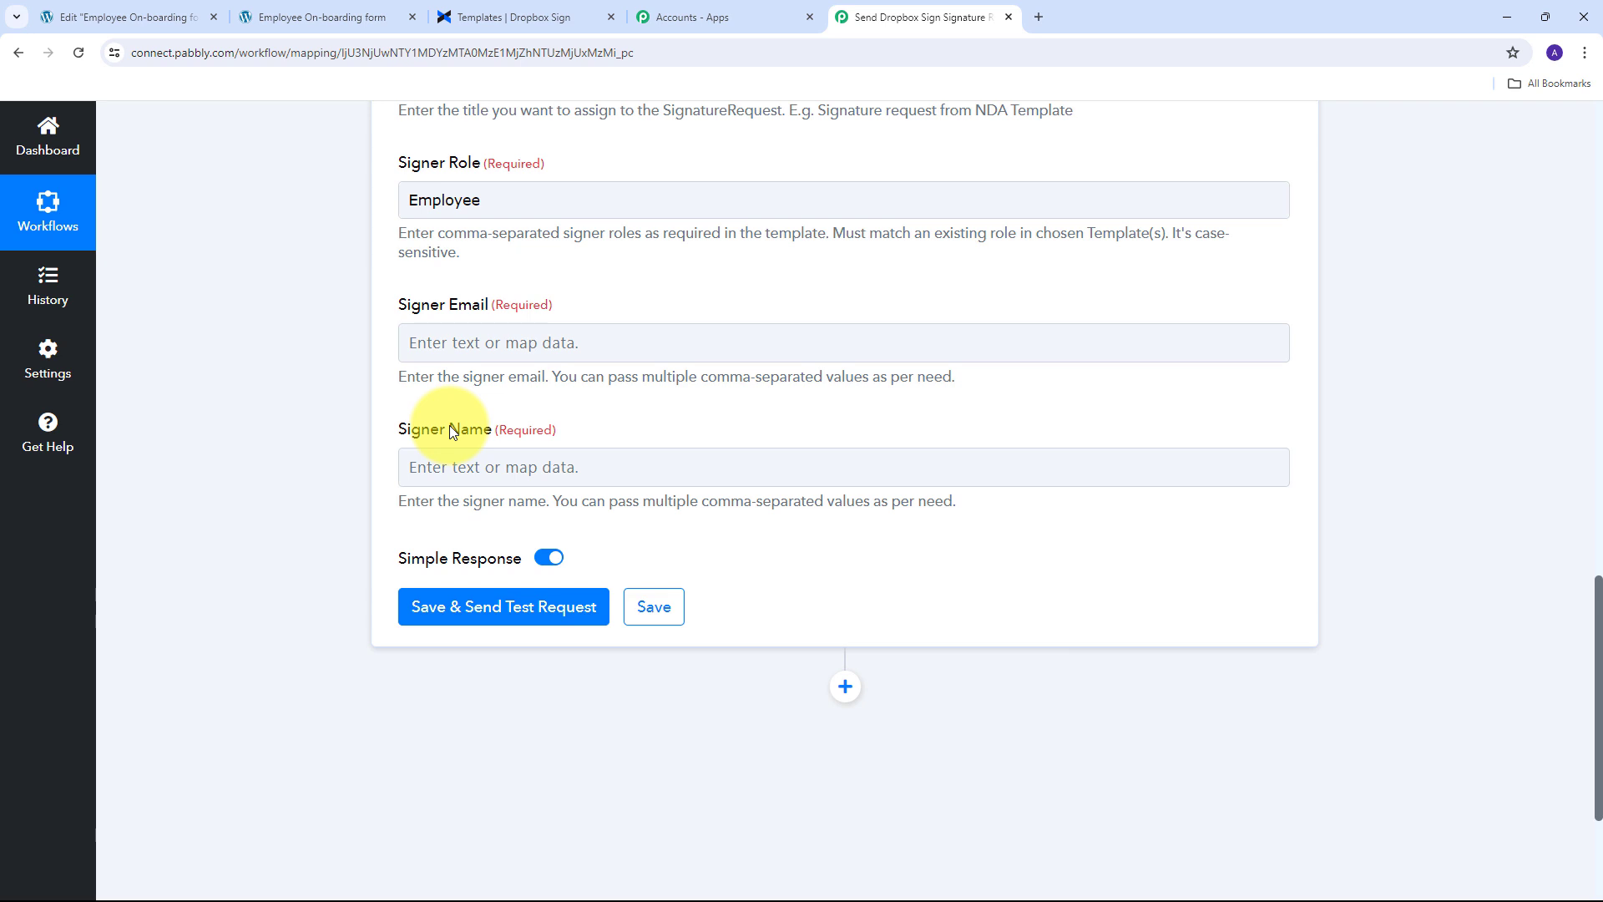
click(426, 342)
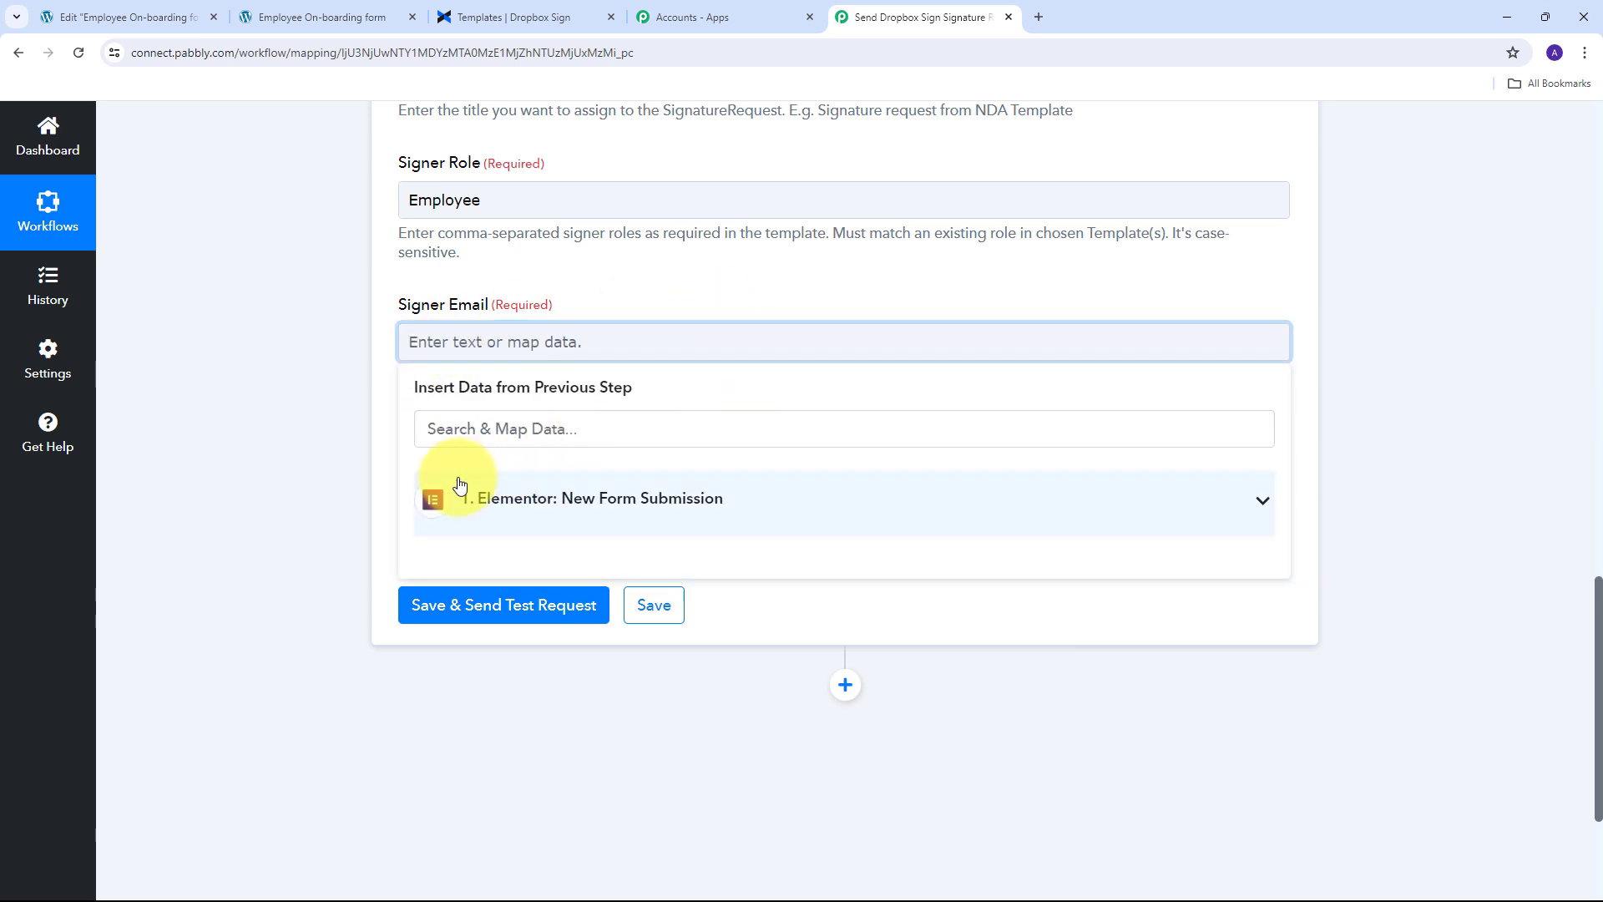
click(802, 497)
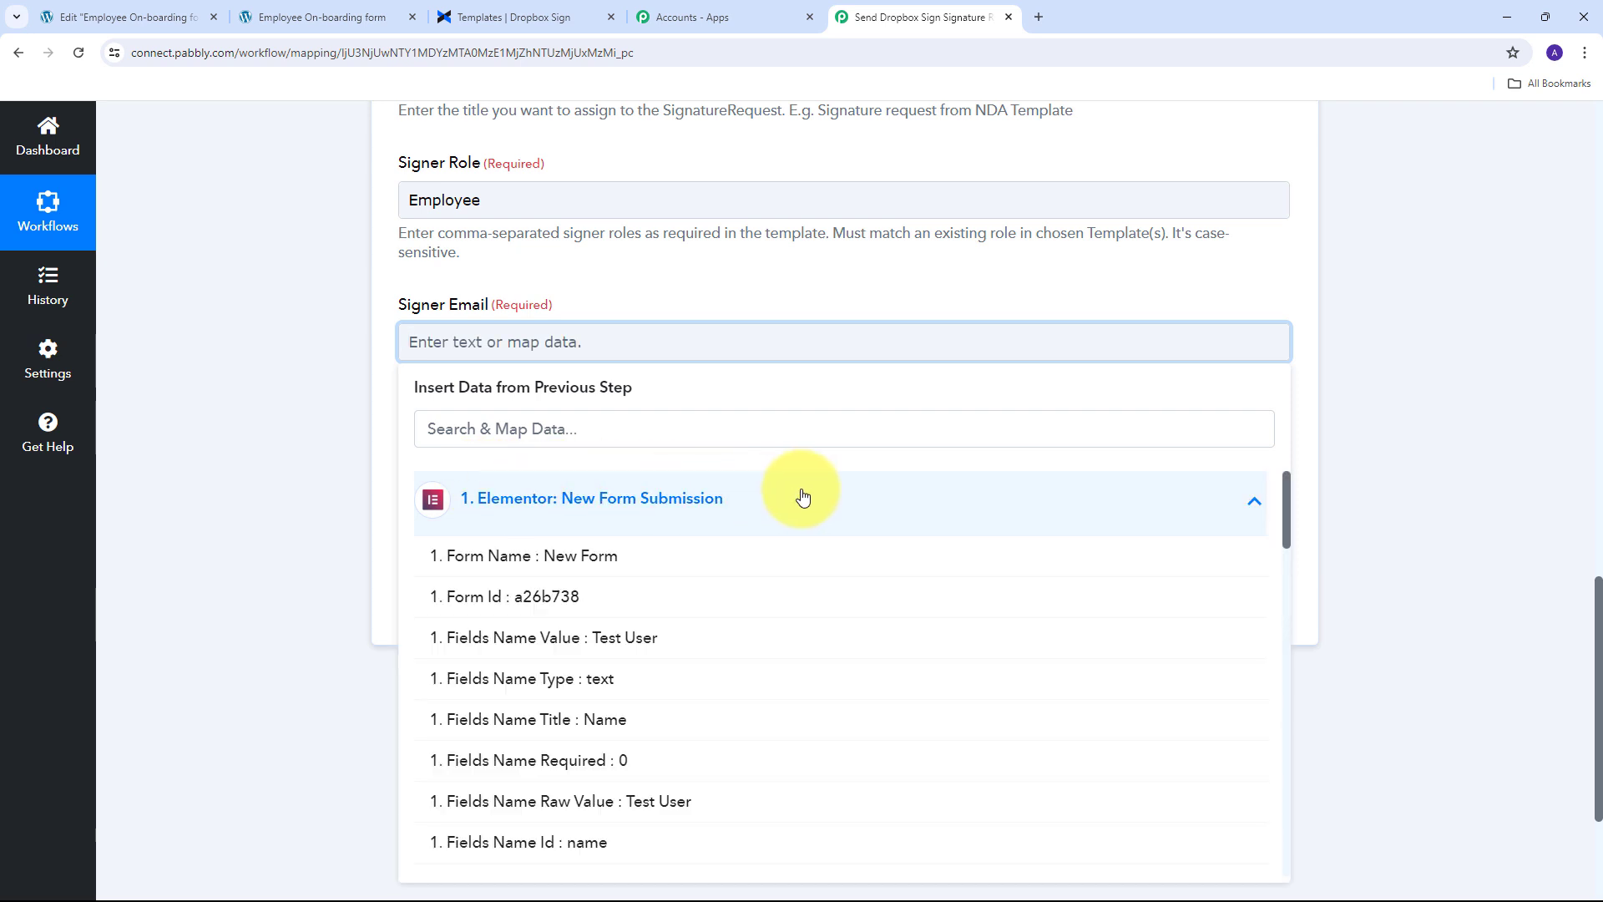
scroll(735, 618, down, 10)
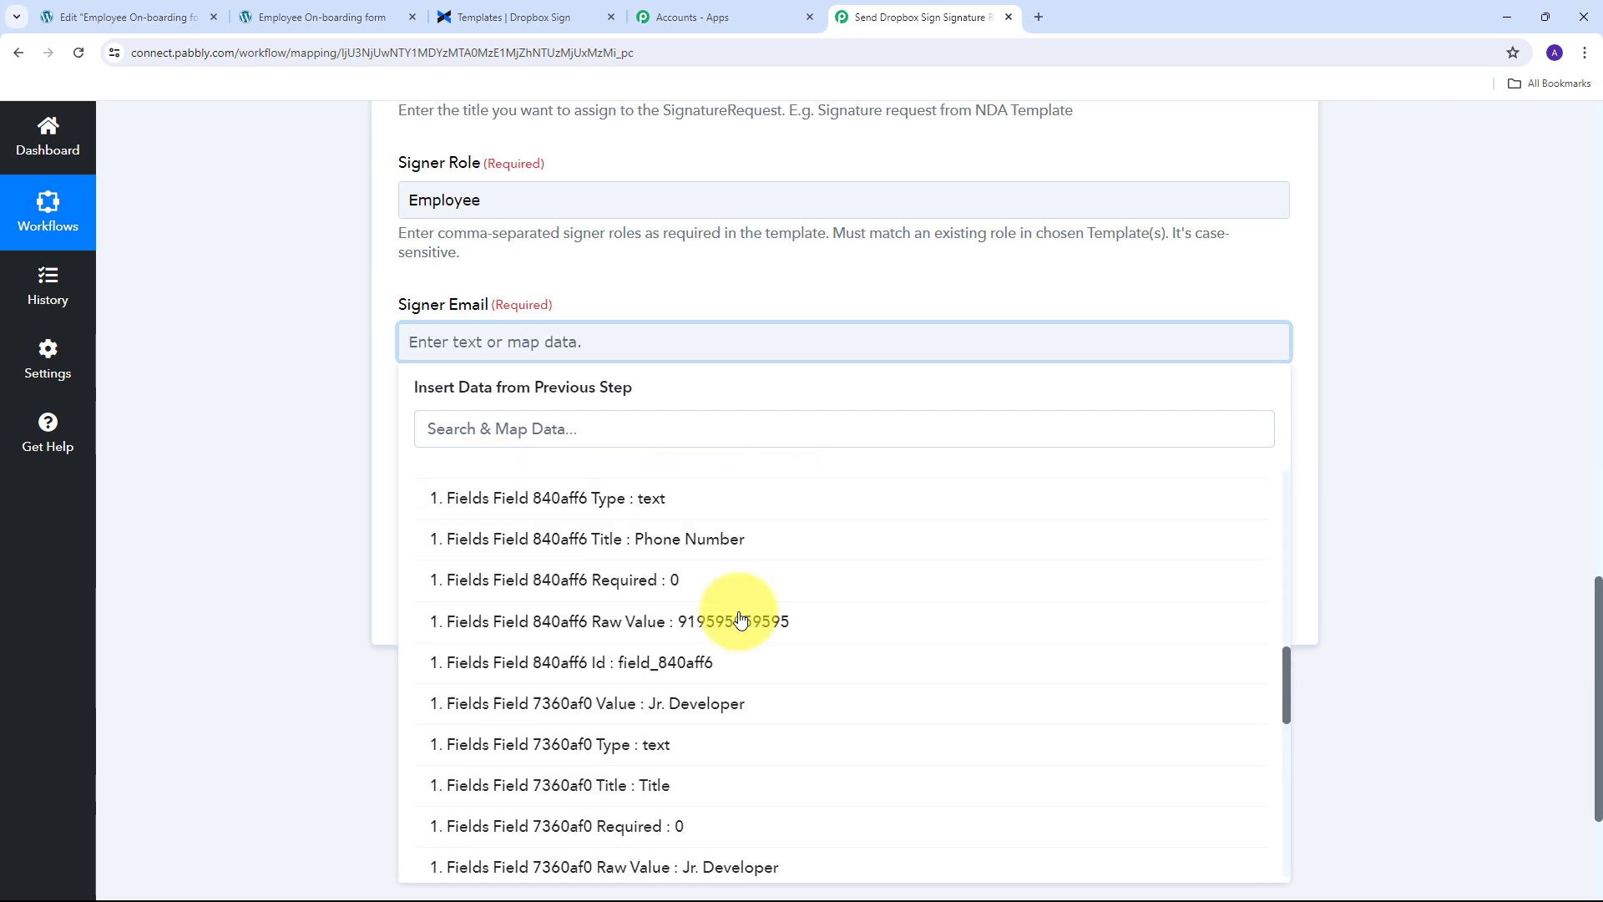
scroll(739, 618, down, 9)
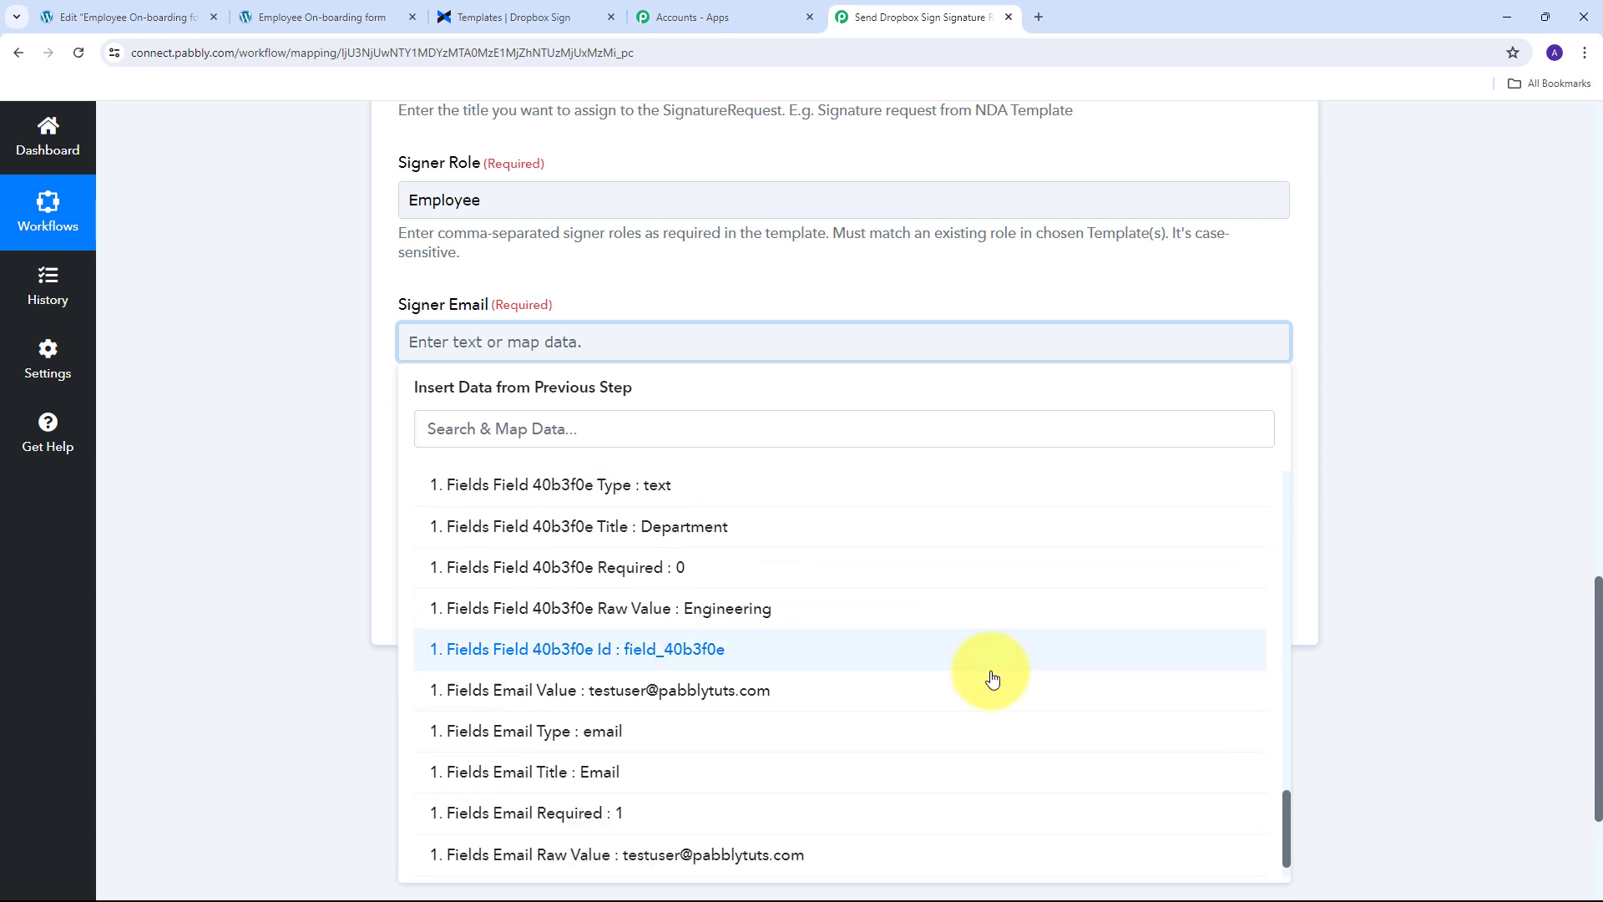
click(637, 689)
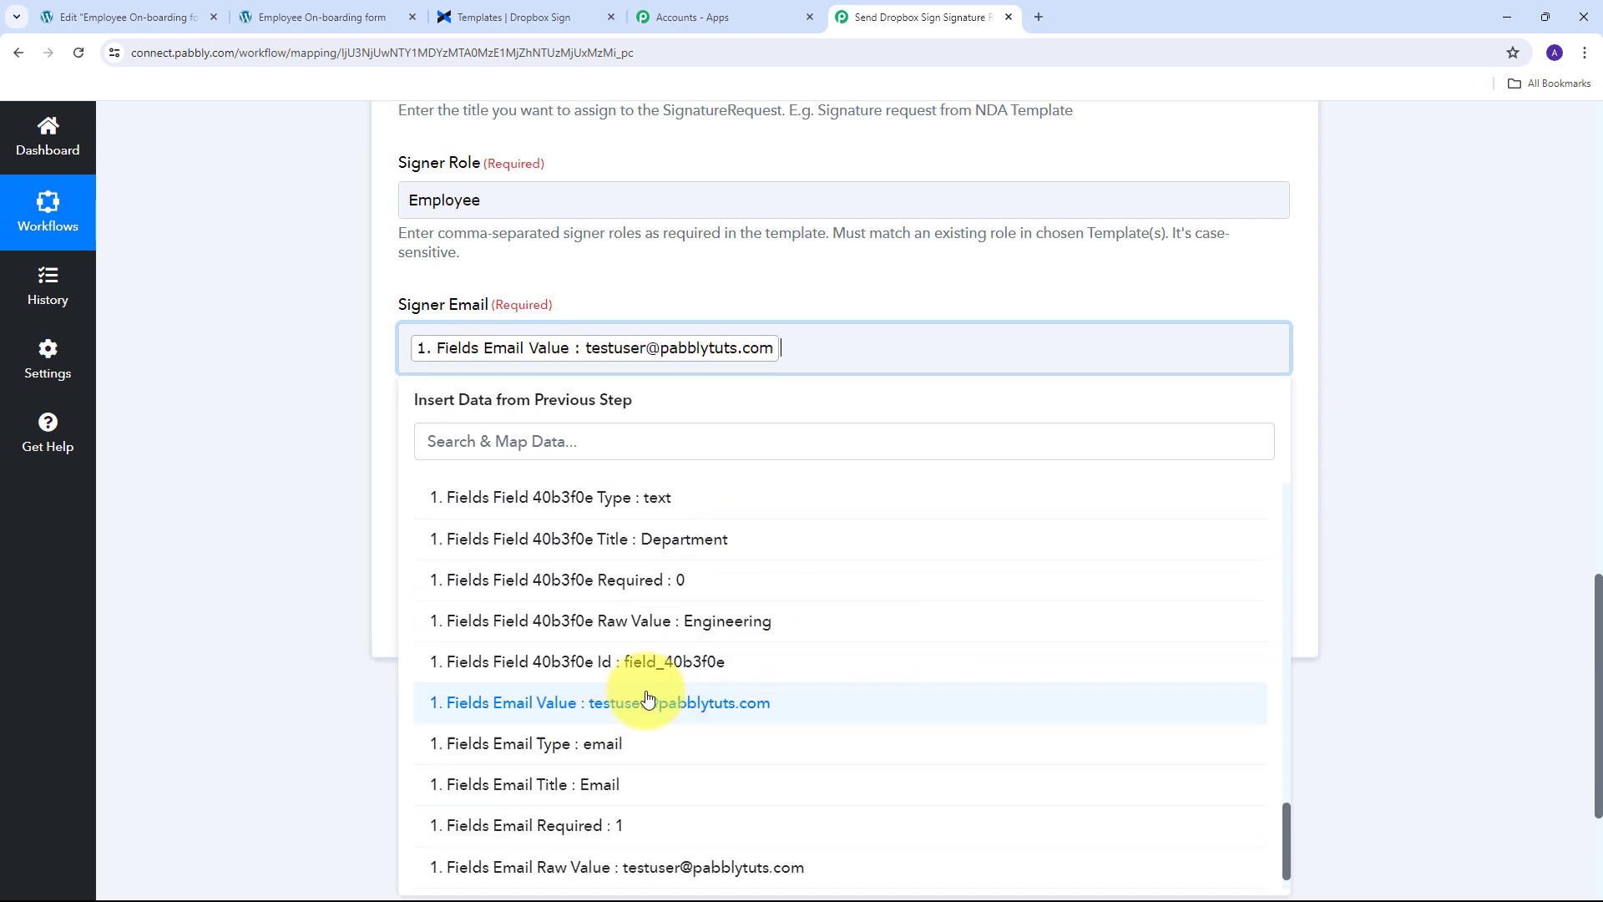
click(633, 292)
Map the signer name to Fields Name Value from the Elementor New Form Submission data.
scroll(633, 296, down, 1)
click(526, 391)
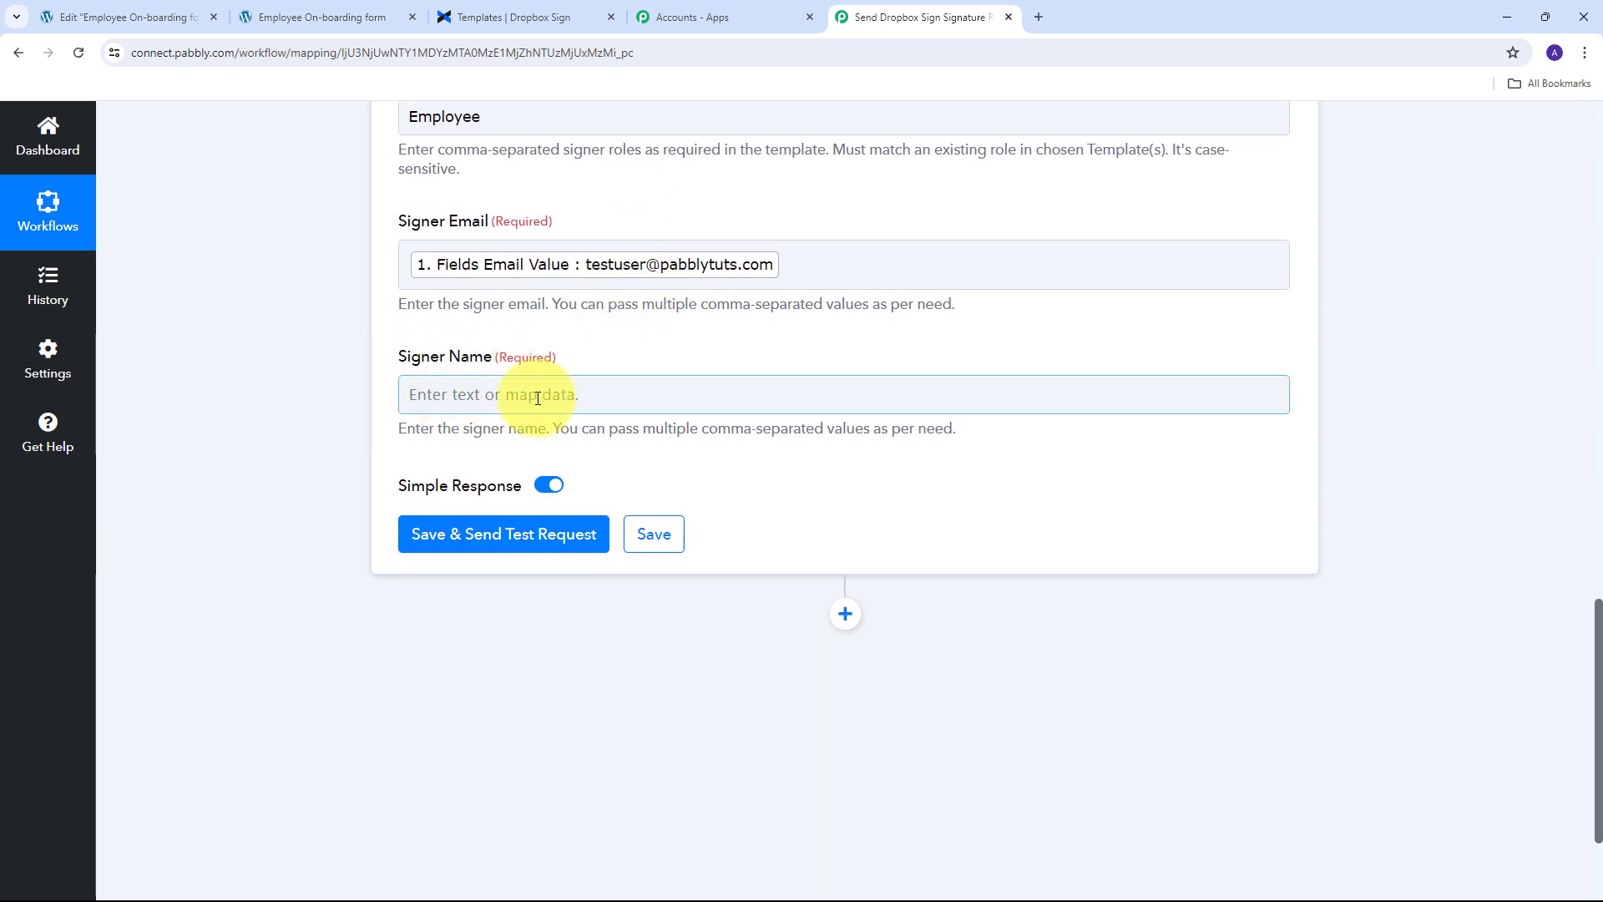
click(543, 398)
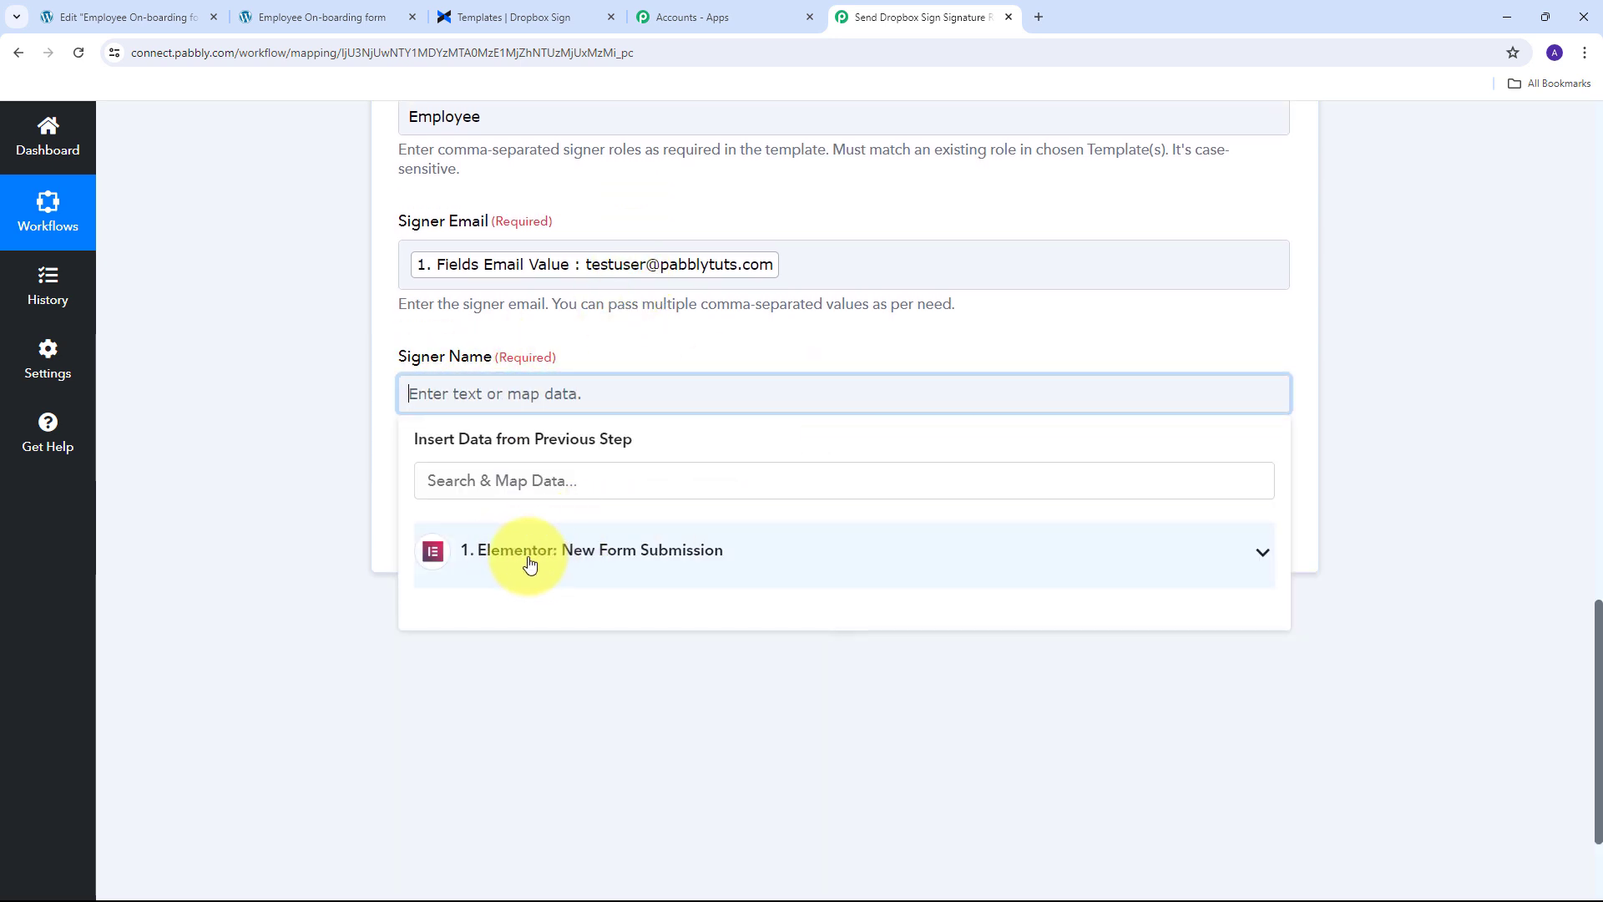
click(592, 558)
scroll(668, 634, down, 2)
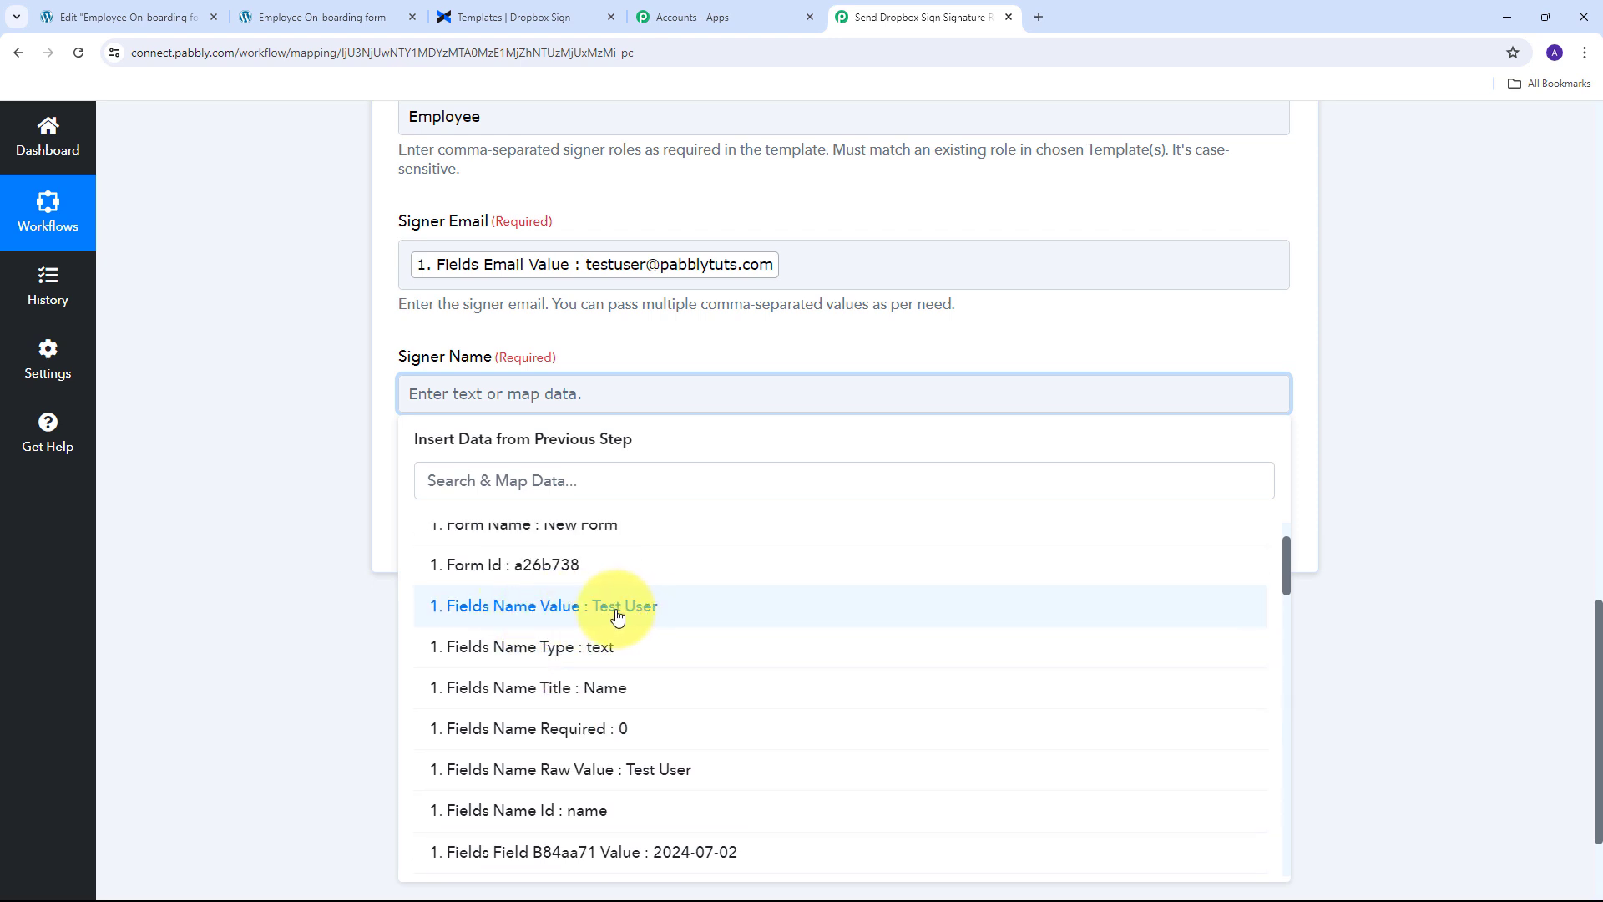
click(622, 607)
click(302, 341)
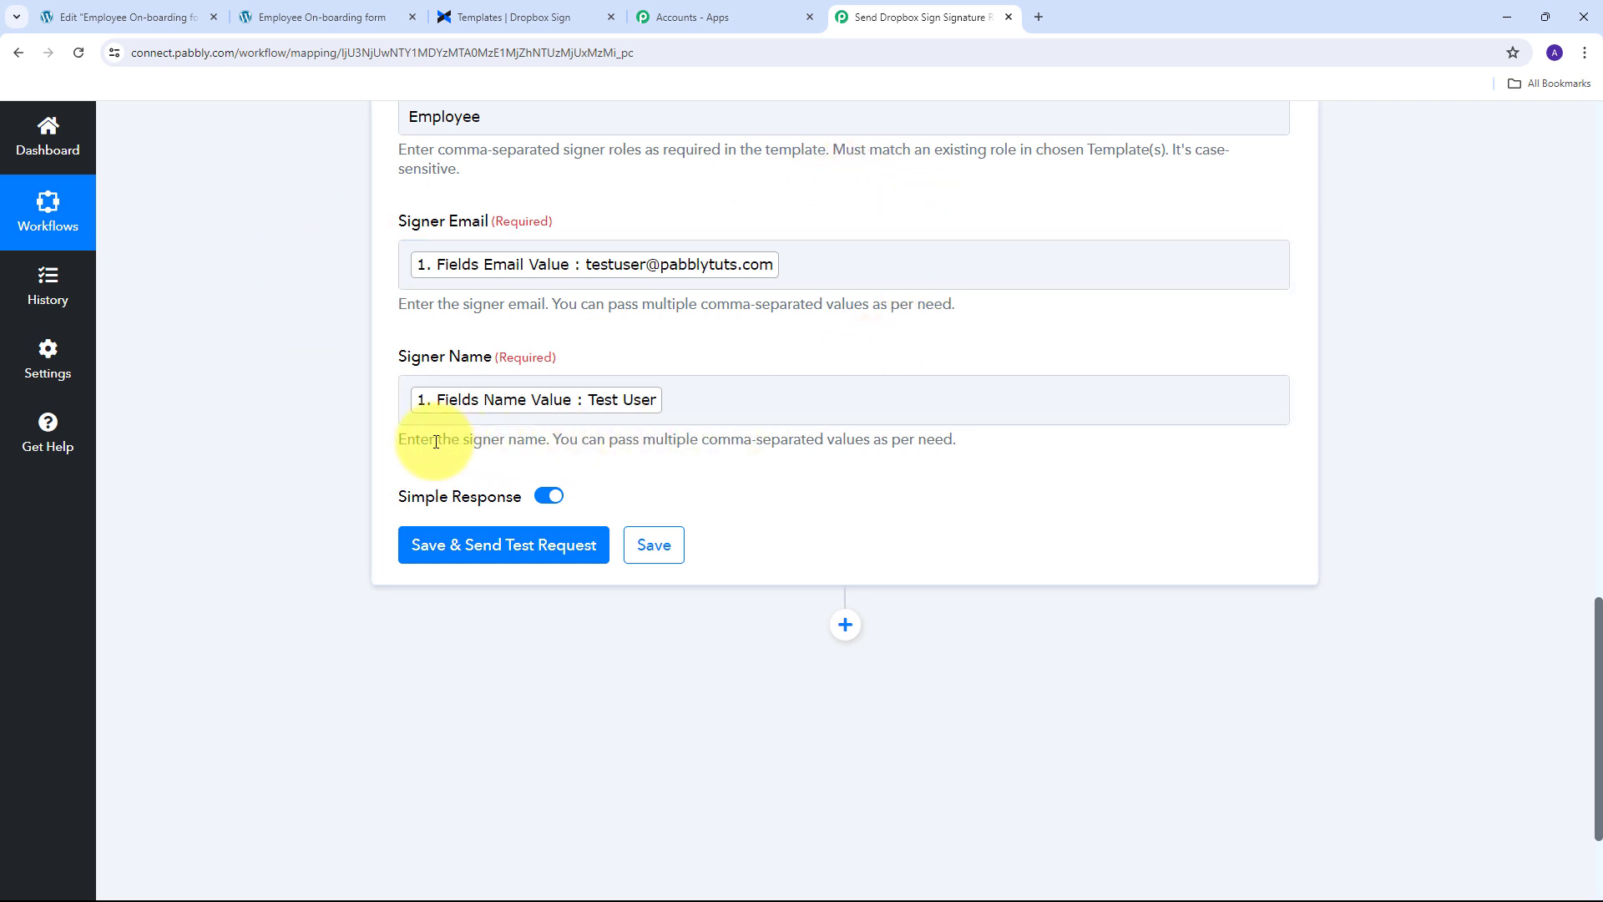
Save the Dropbox Sign action with a test request and review the response it returns.
click(842, 288)
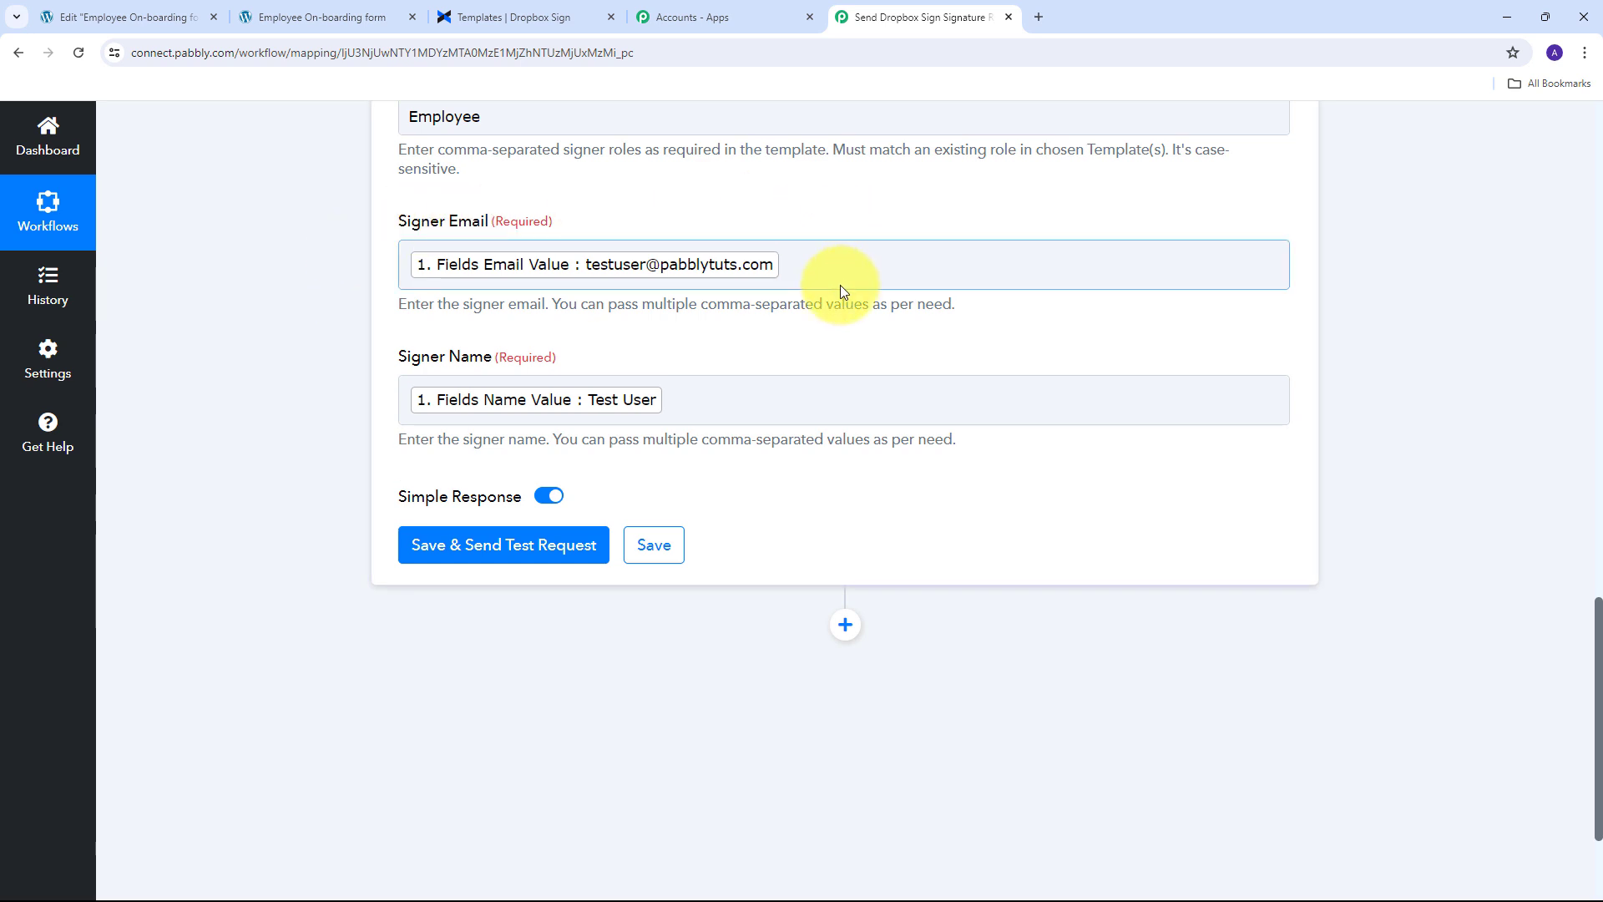
click(368, 294)
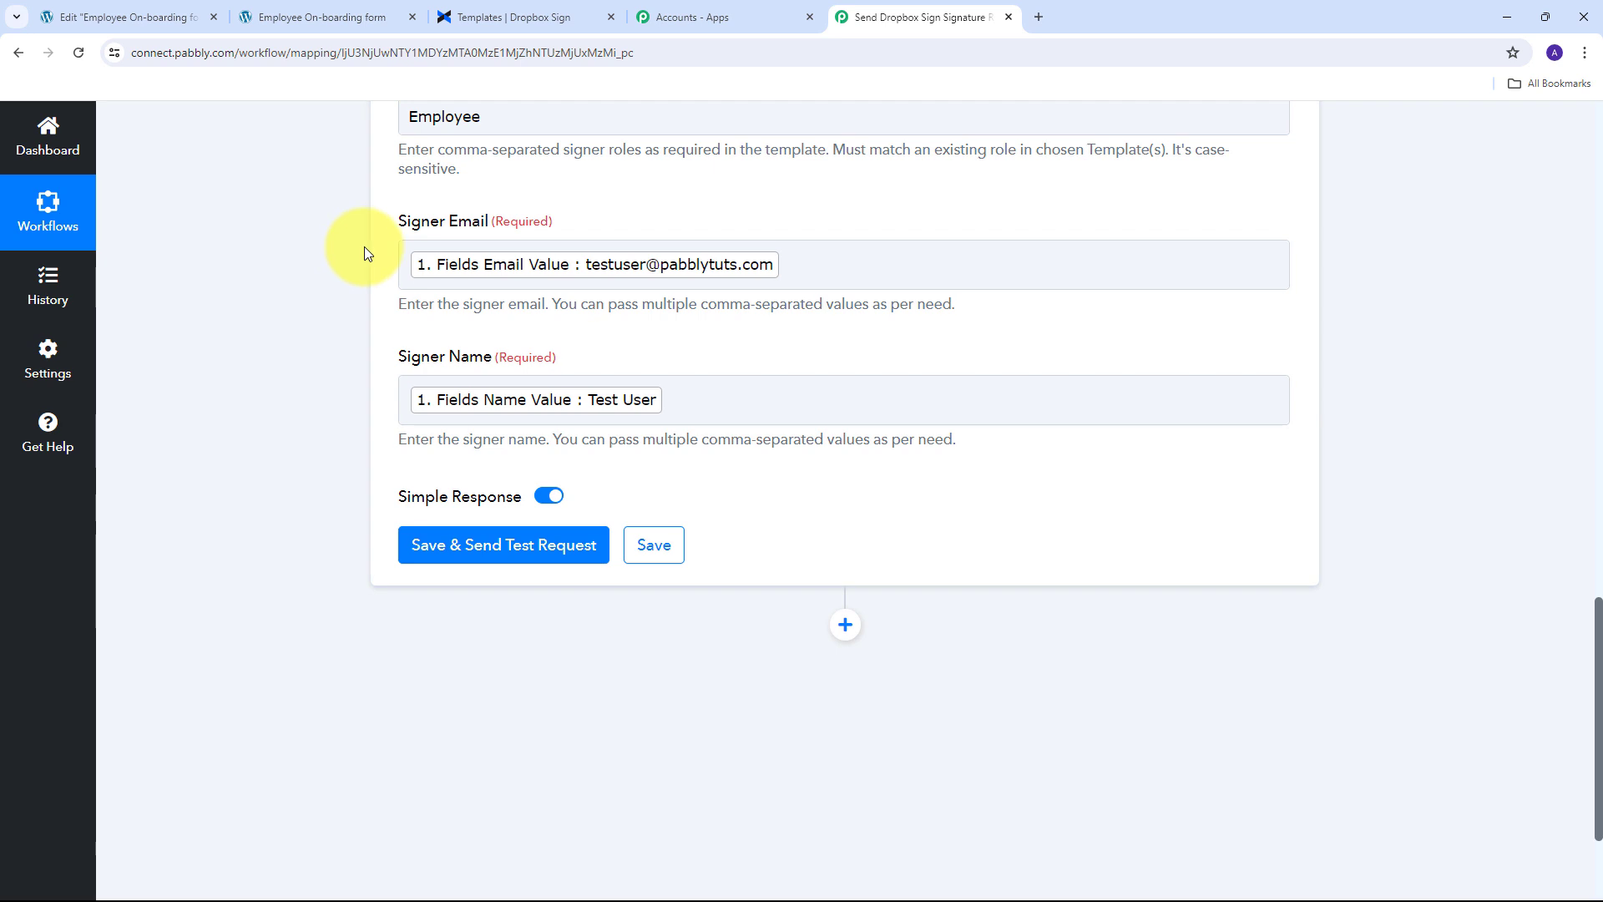
scroll(364, 247, up, 1)
scroll(364, 247, down, 3)
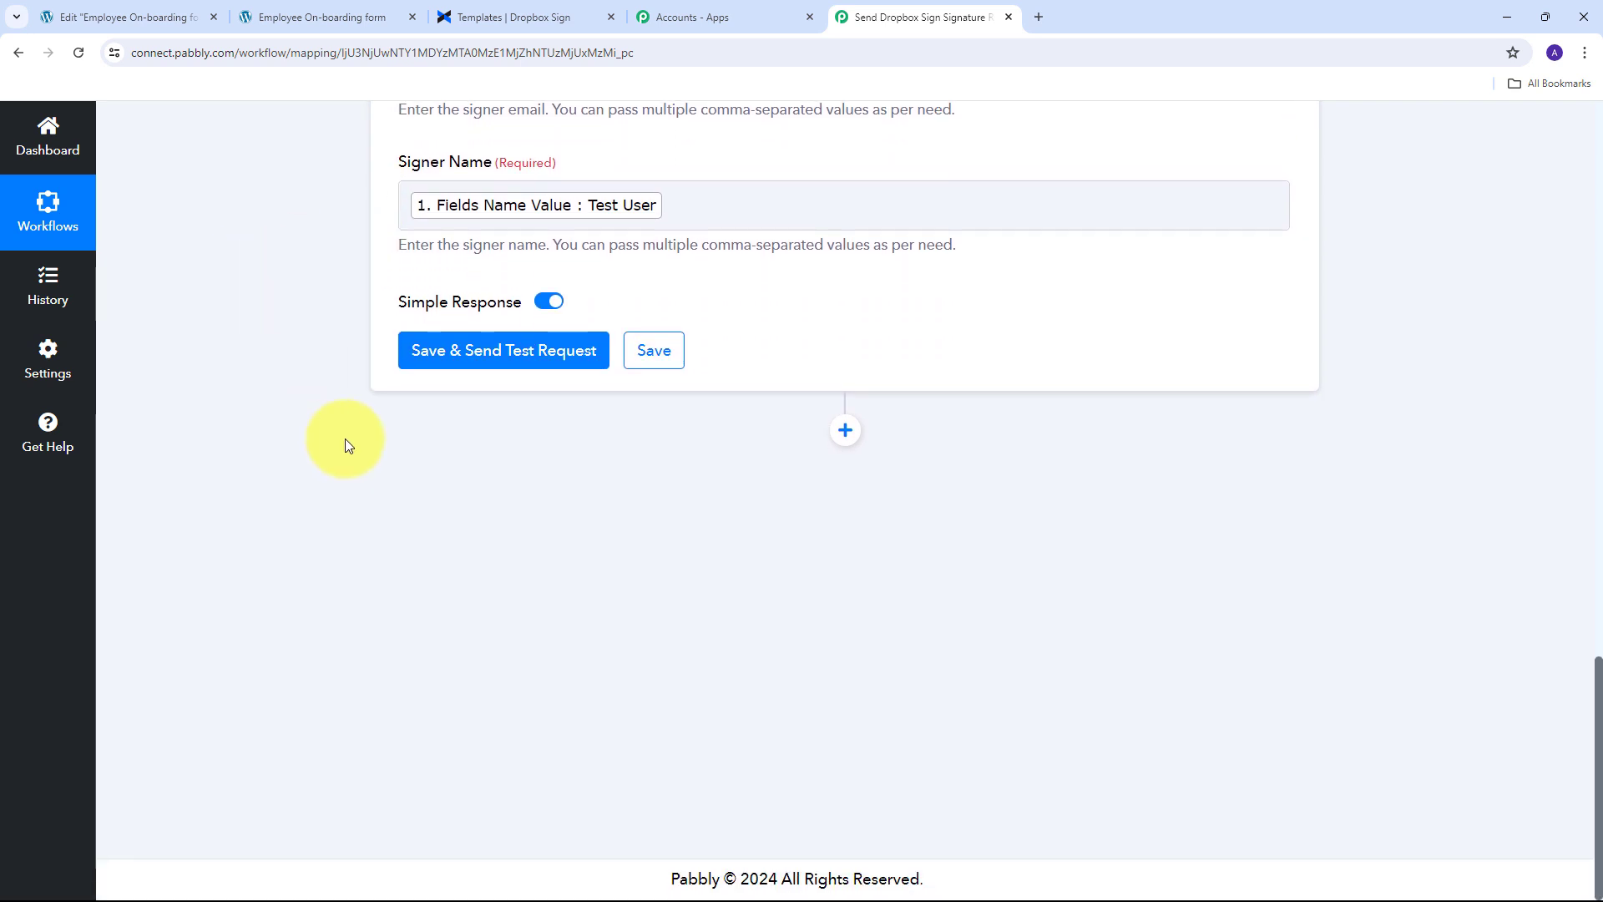
click(490, 362)
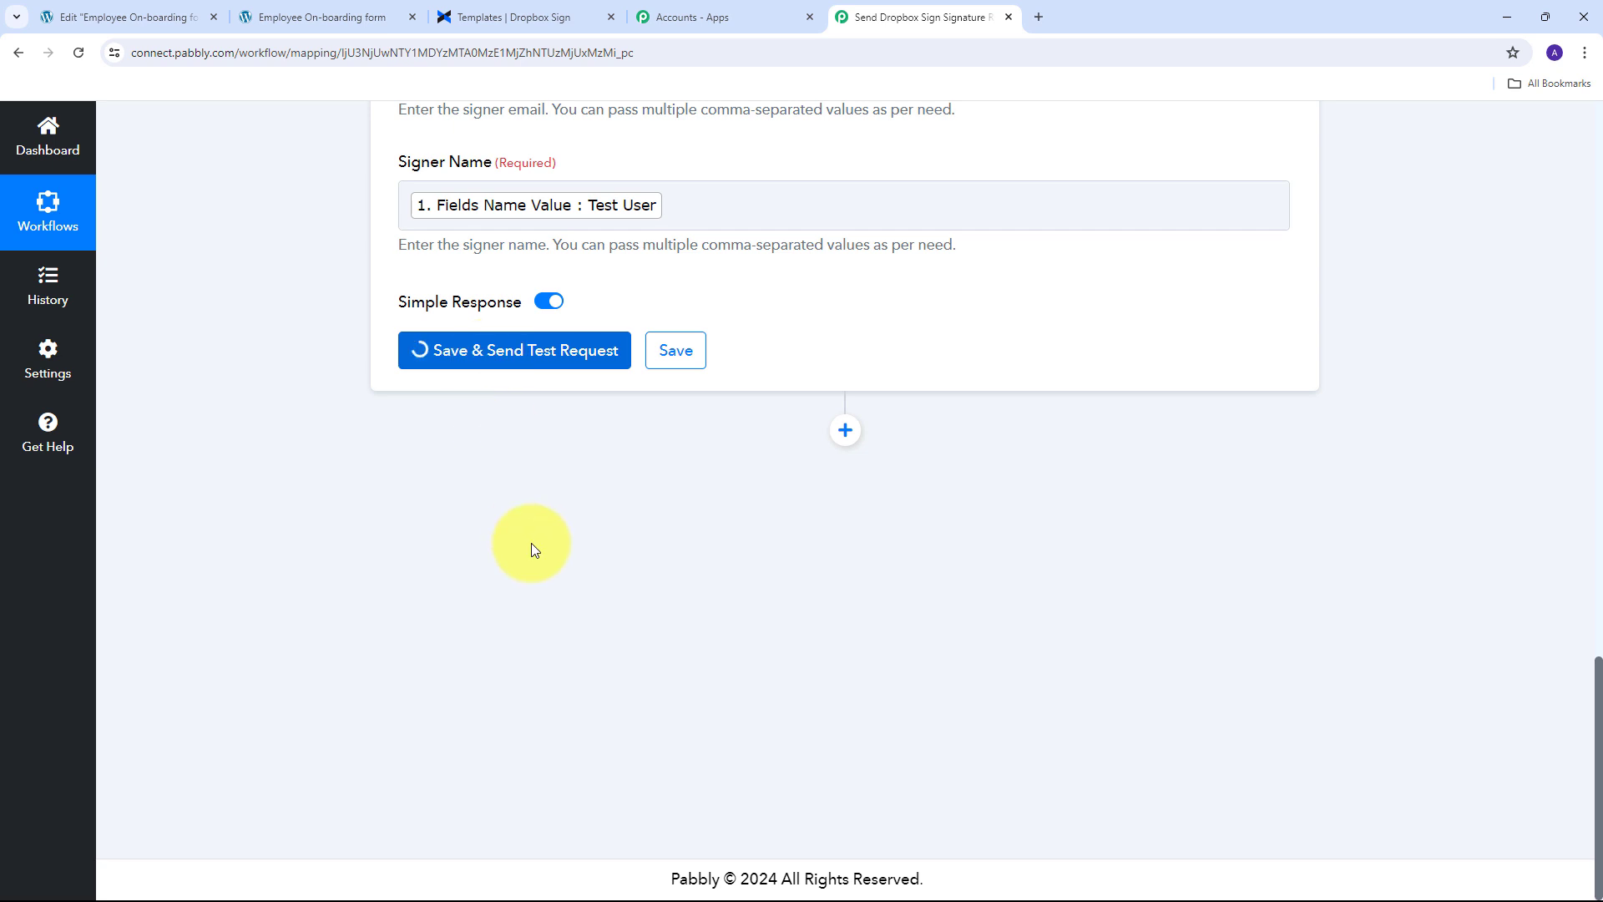
scroll(1050, 500, down, 3)
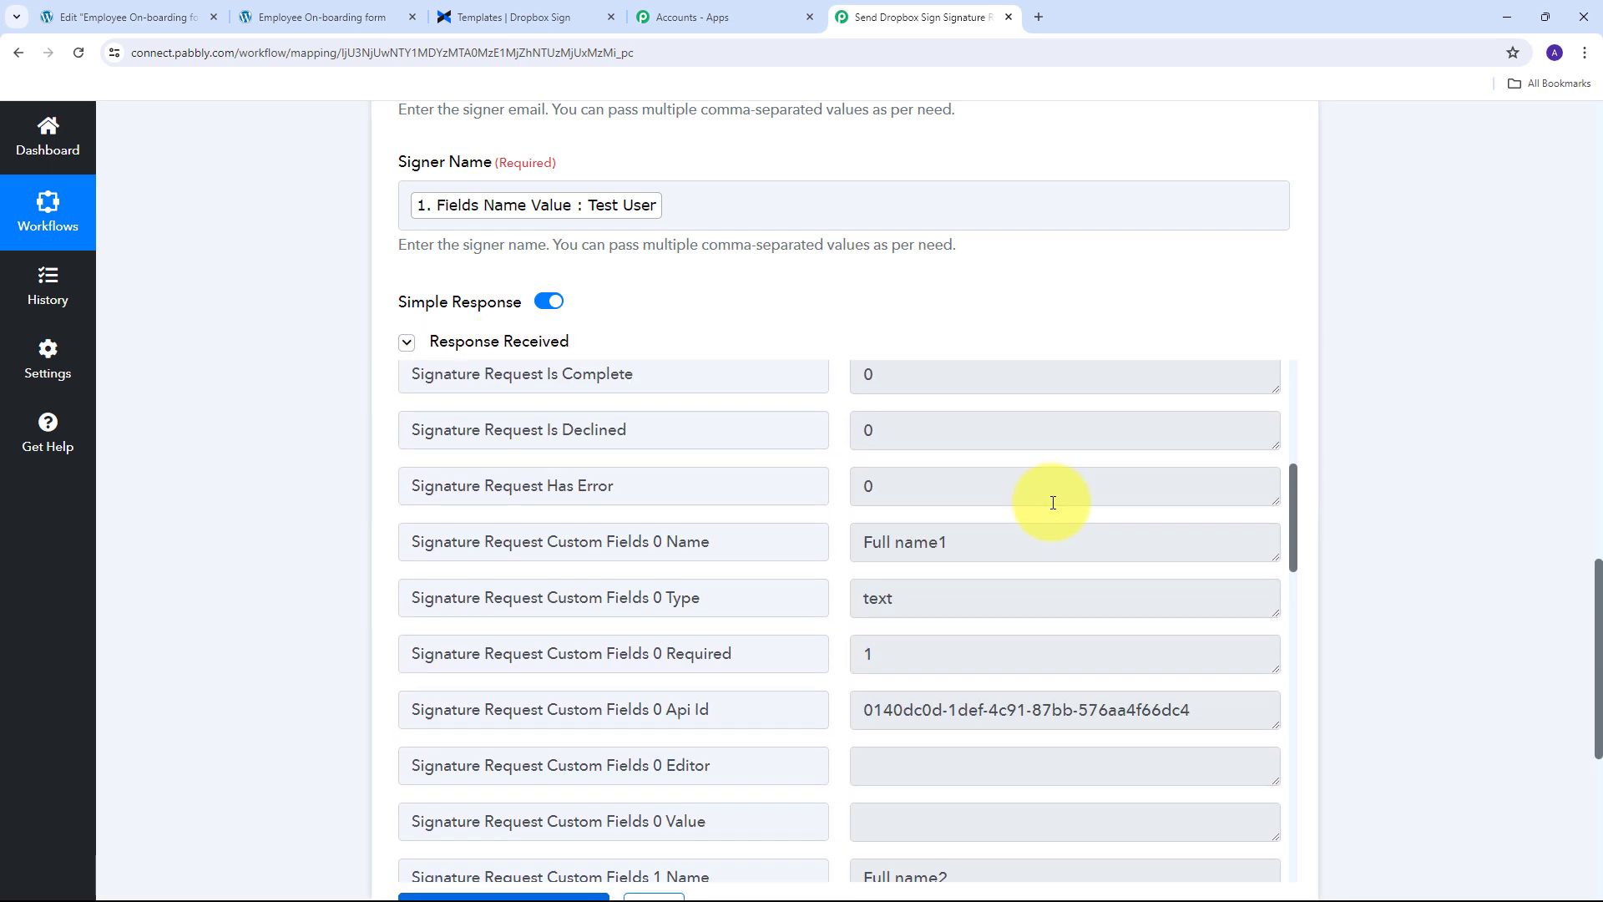
scroll(1053, 502, up, 5)
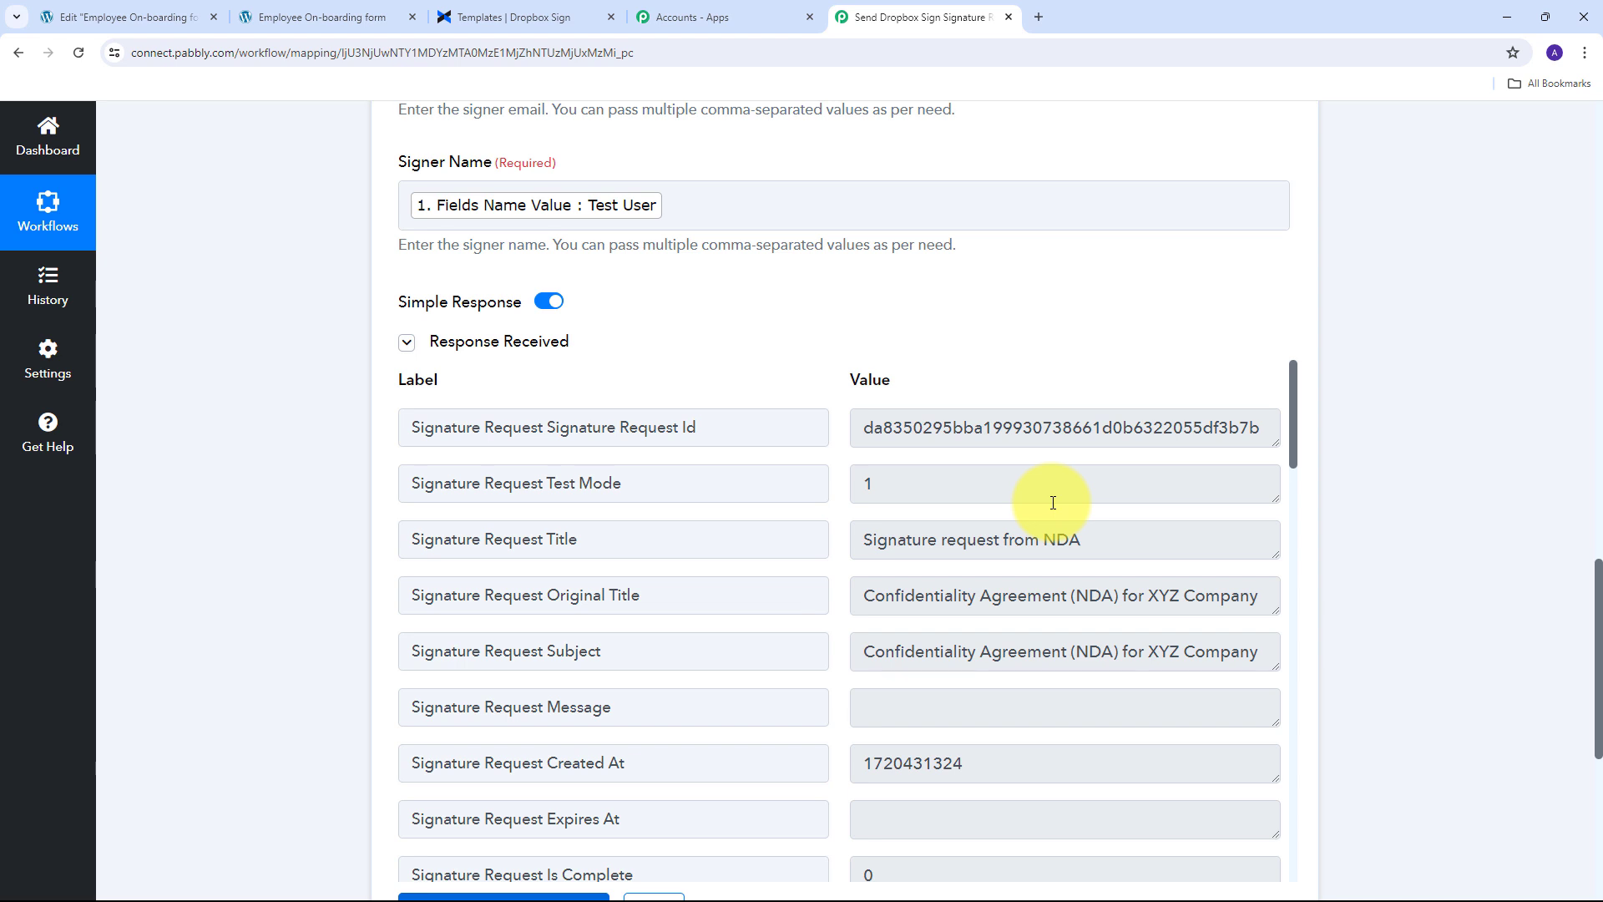
scroll(1442, 415, down, 1)
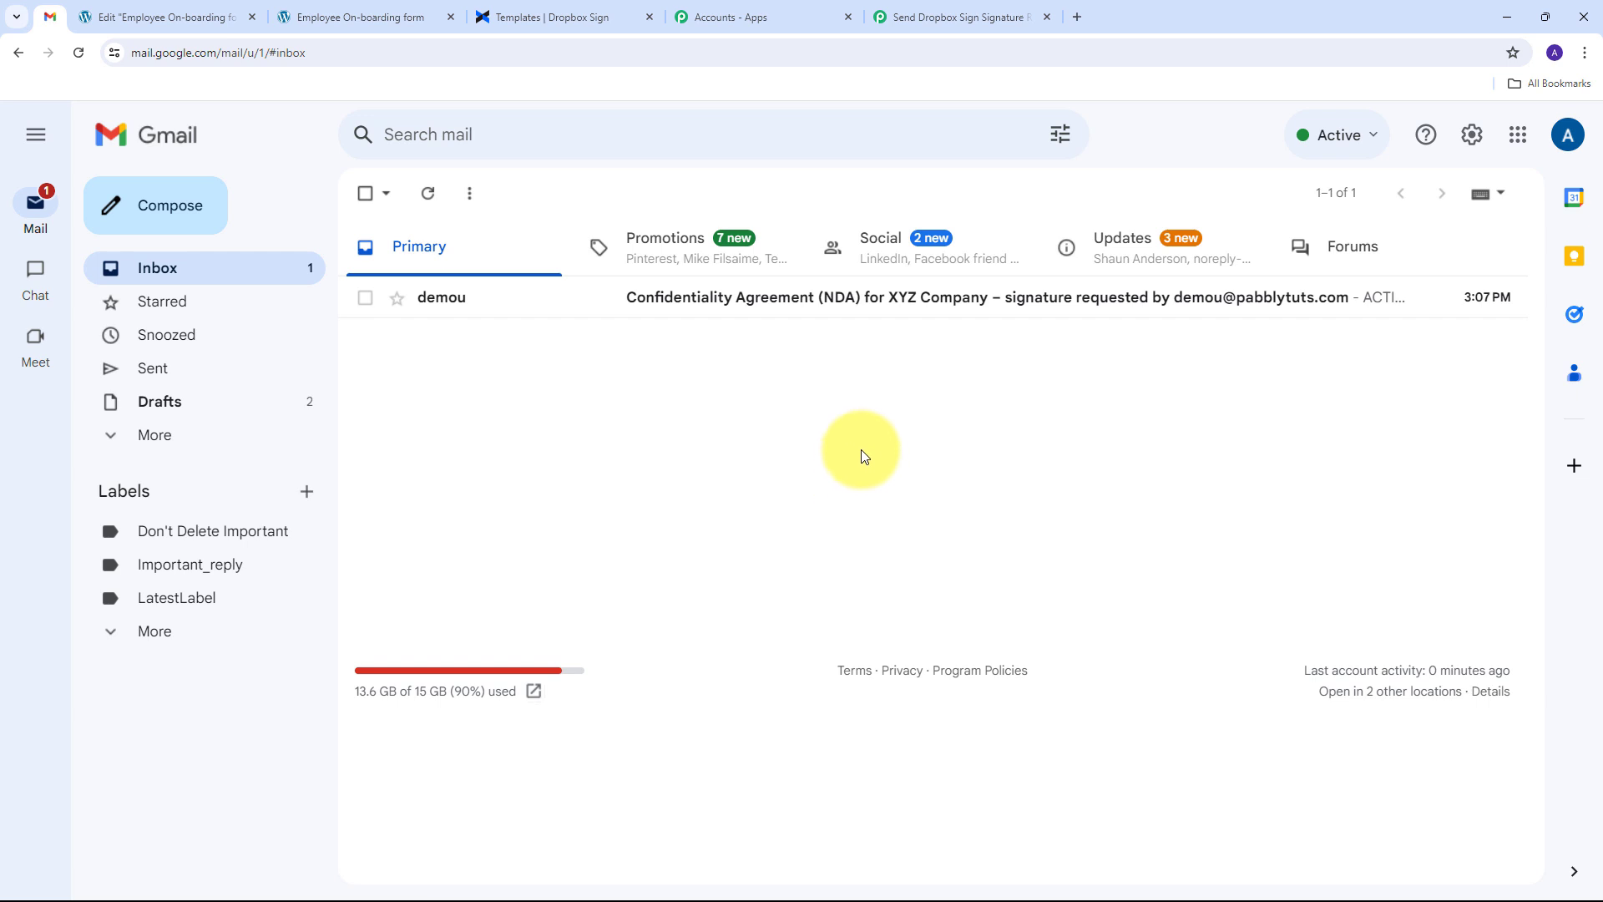
In the Gmail inbox, open the Confidentiality Agreement (NDA) signature request email and check its subject line and body.
click(757, 306)
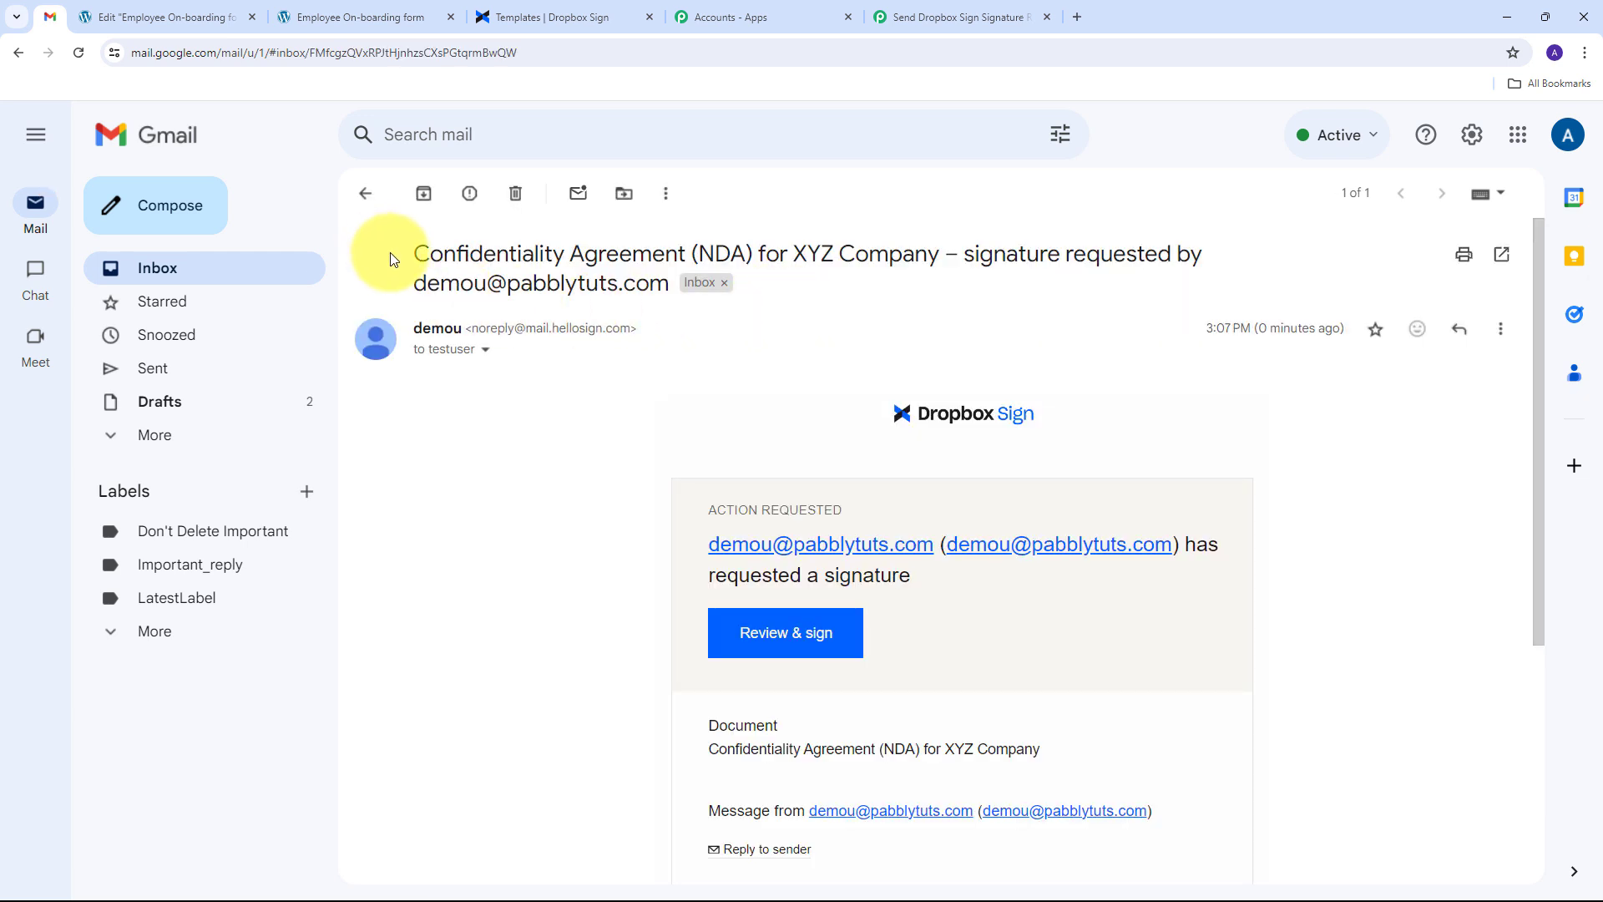
drag(393, 255, 1288, 258)
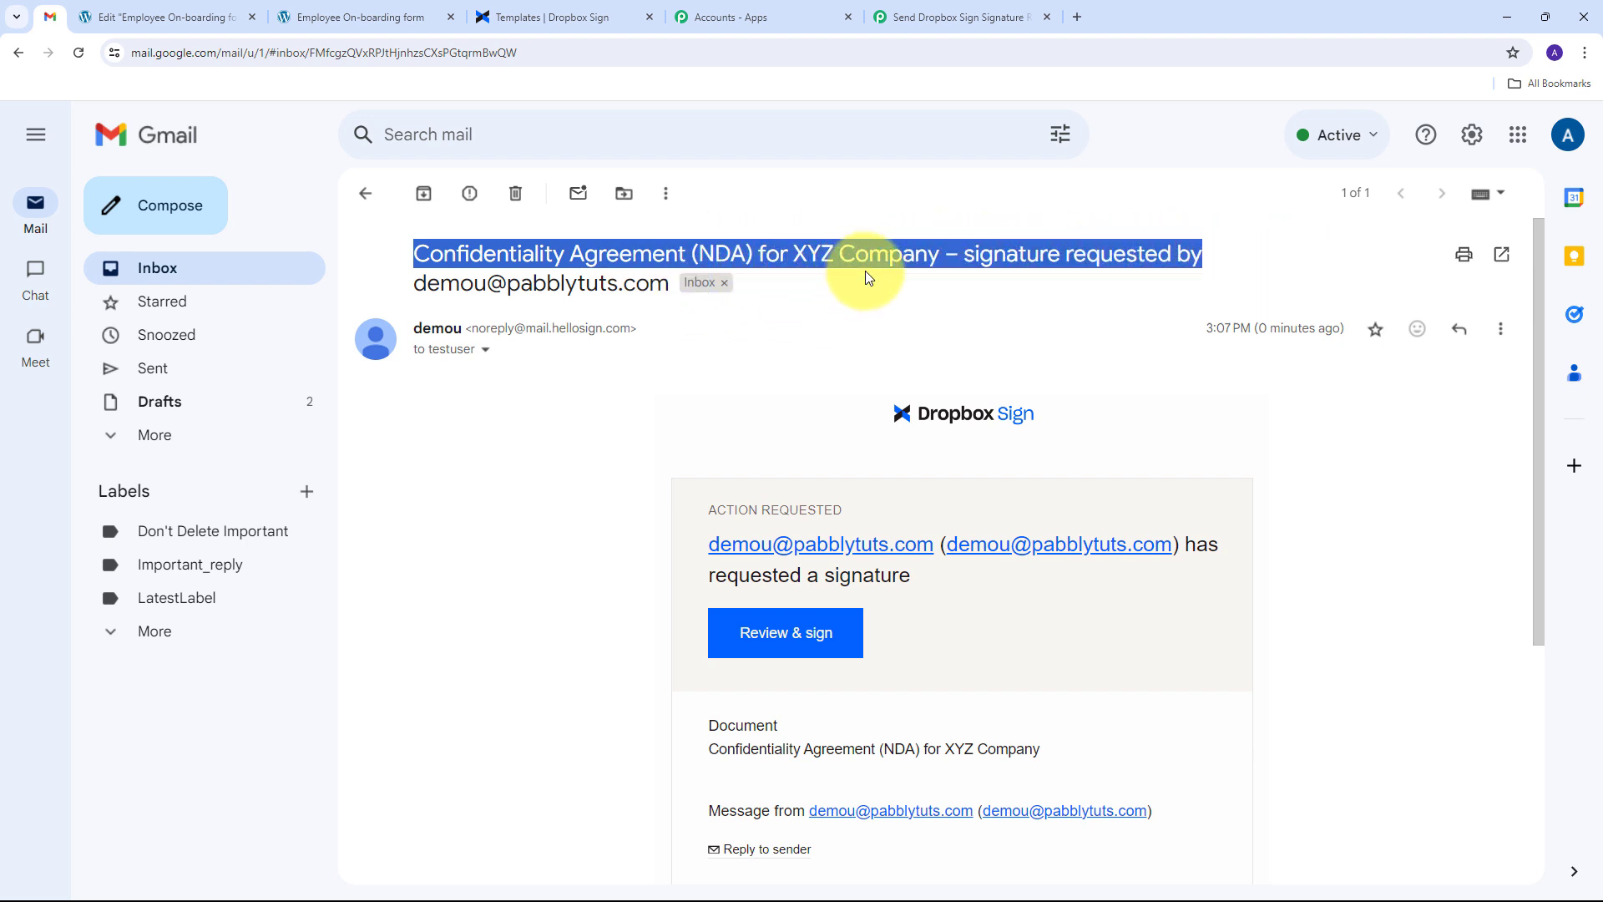
click(1153, 265)
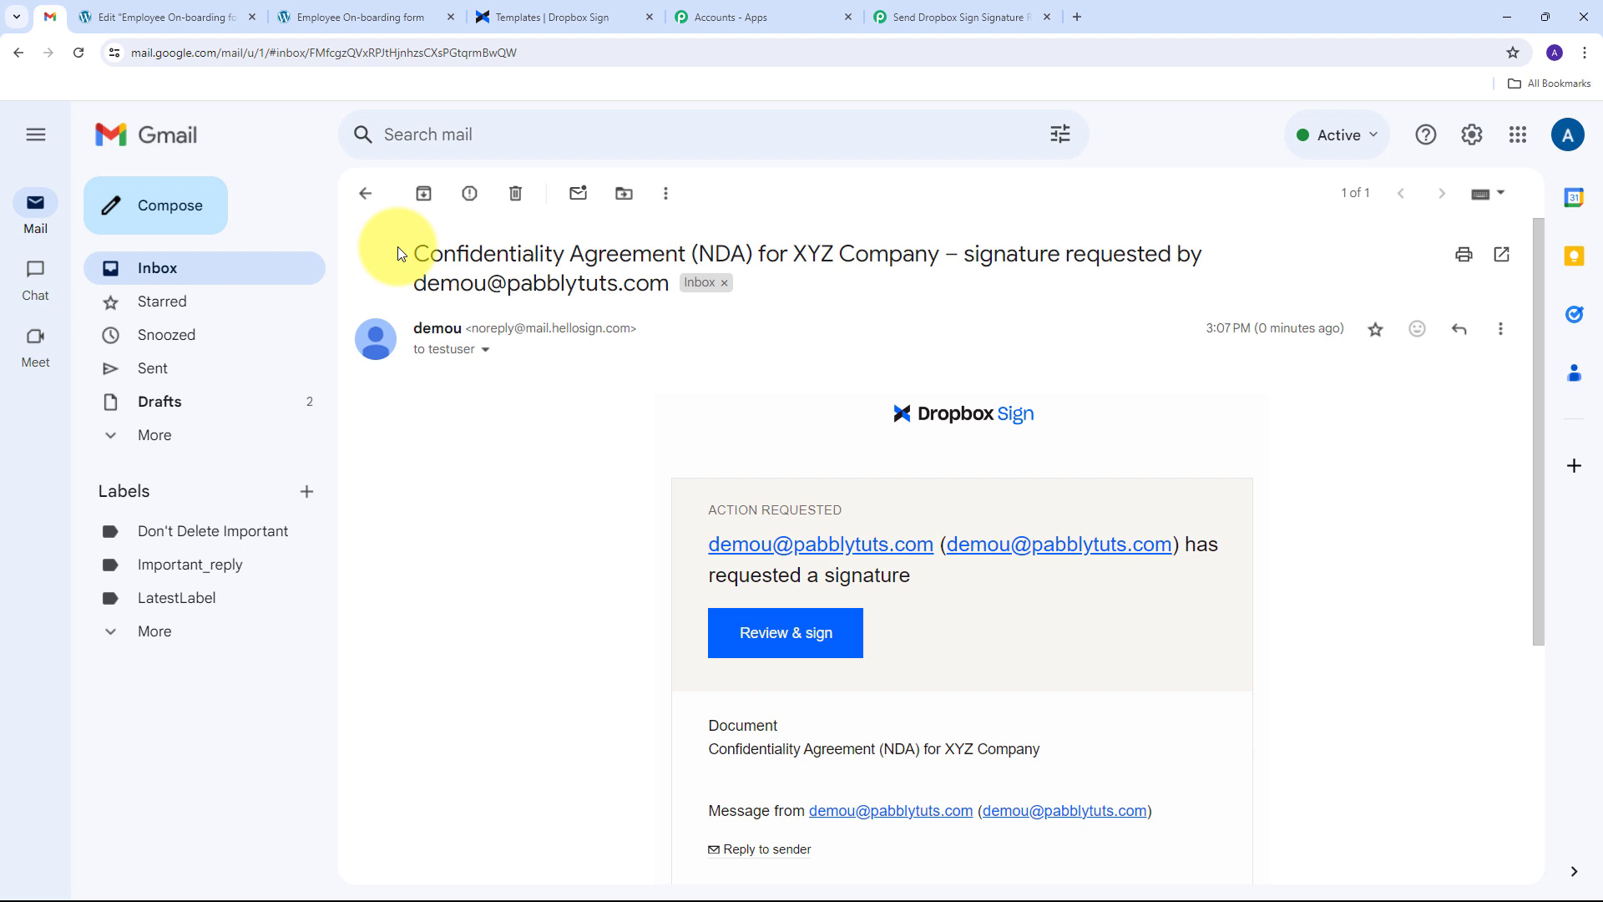
drag(399, 253, 977, 254)
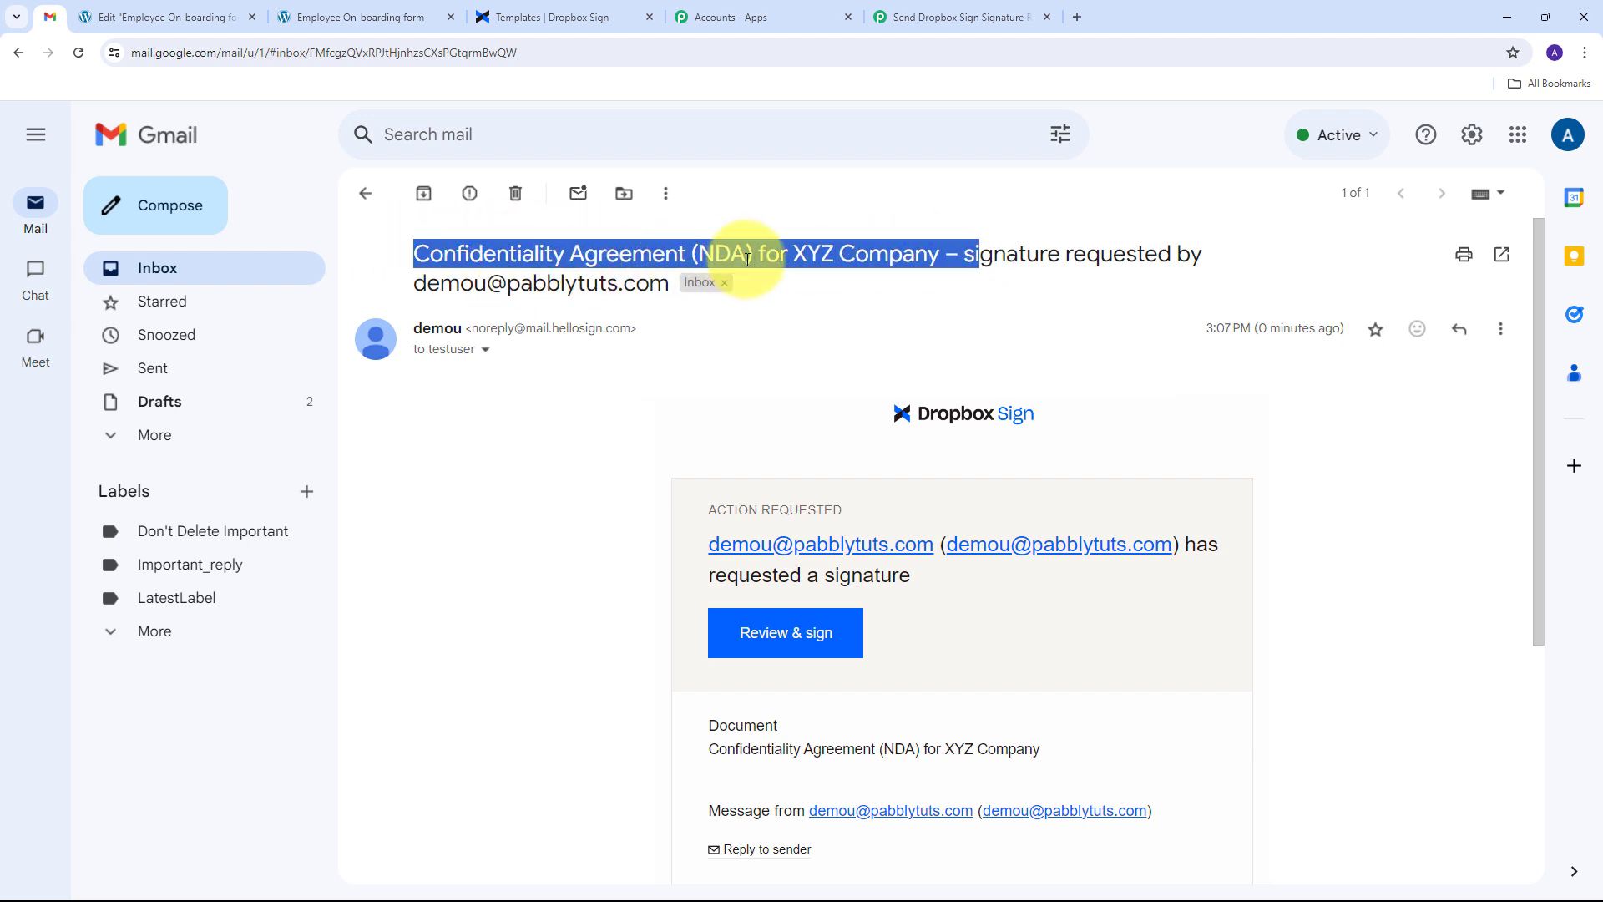
click(800, 404)
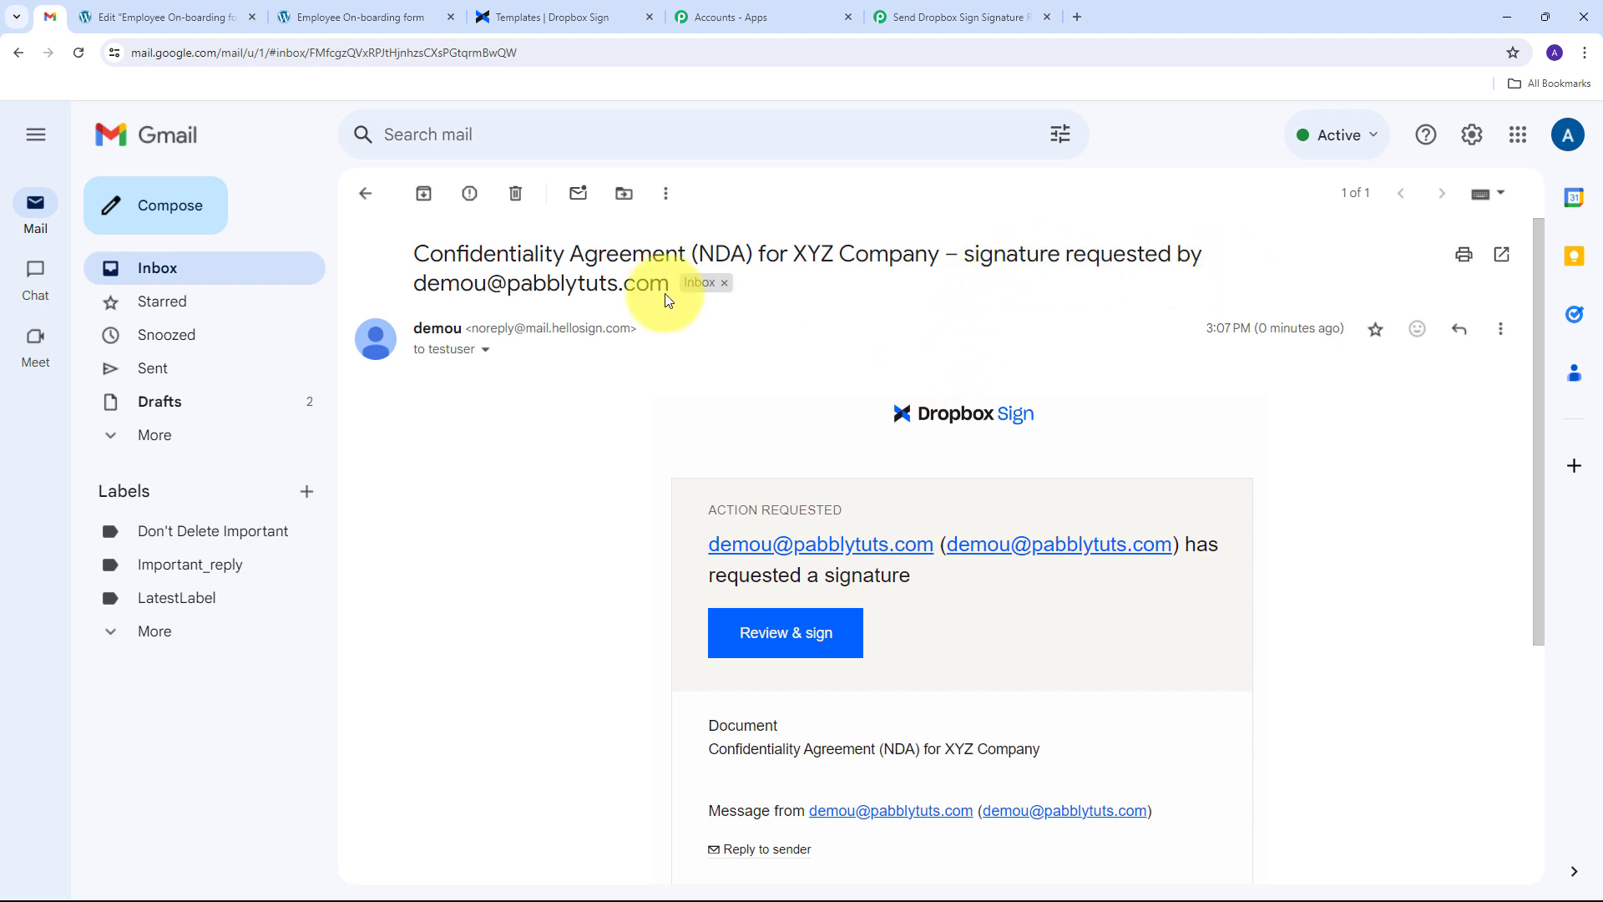
scroll(1048, 273, down, 2)
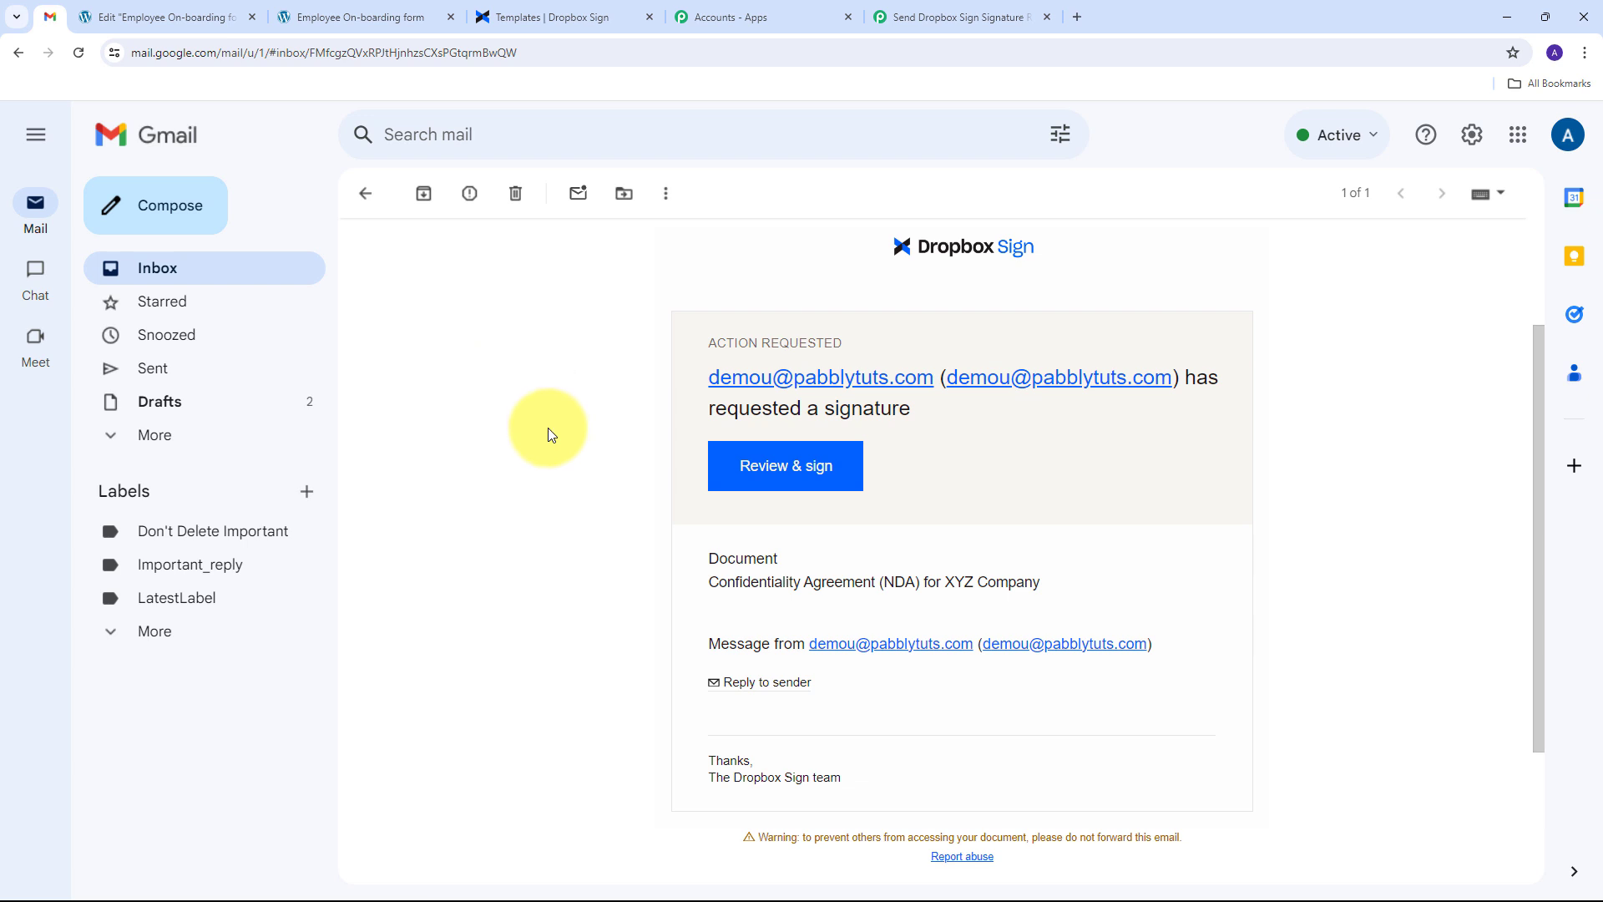
Open the NDA for review and signing, dismiss the mock request notice, and check the employee name, date and signature fields.
click(823, 470)
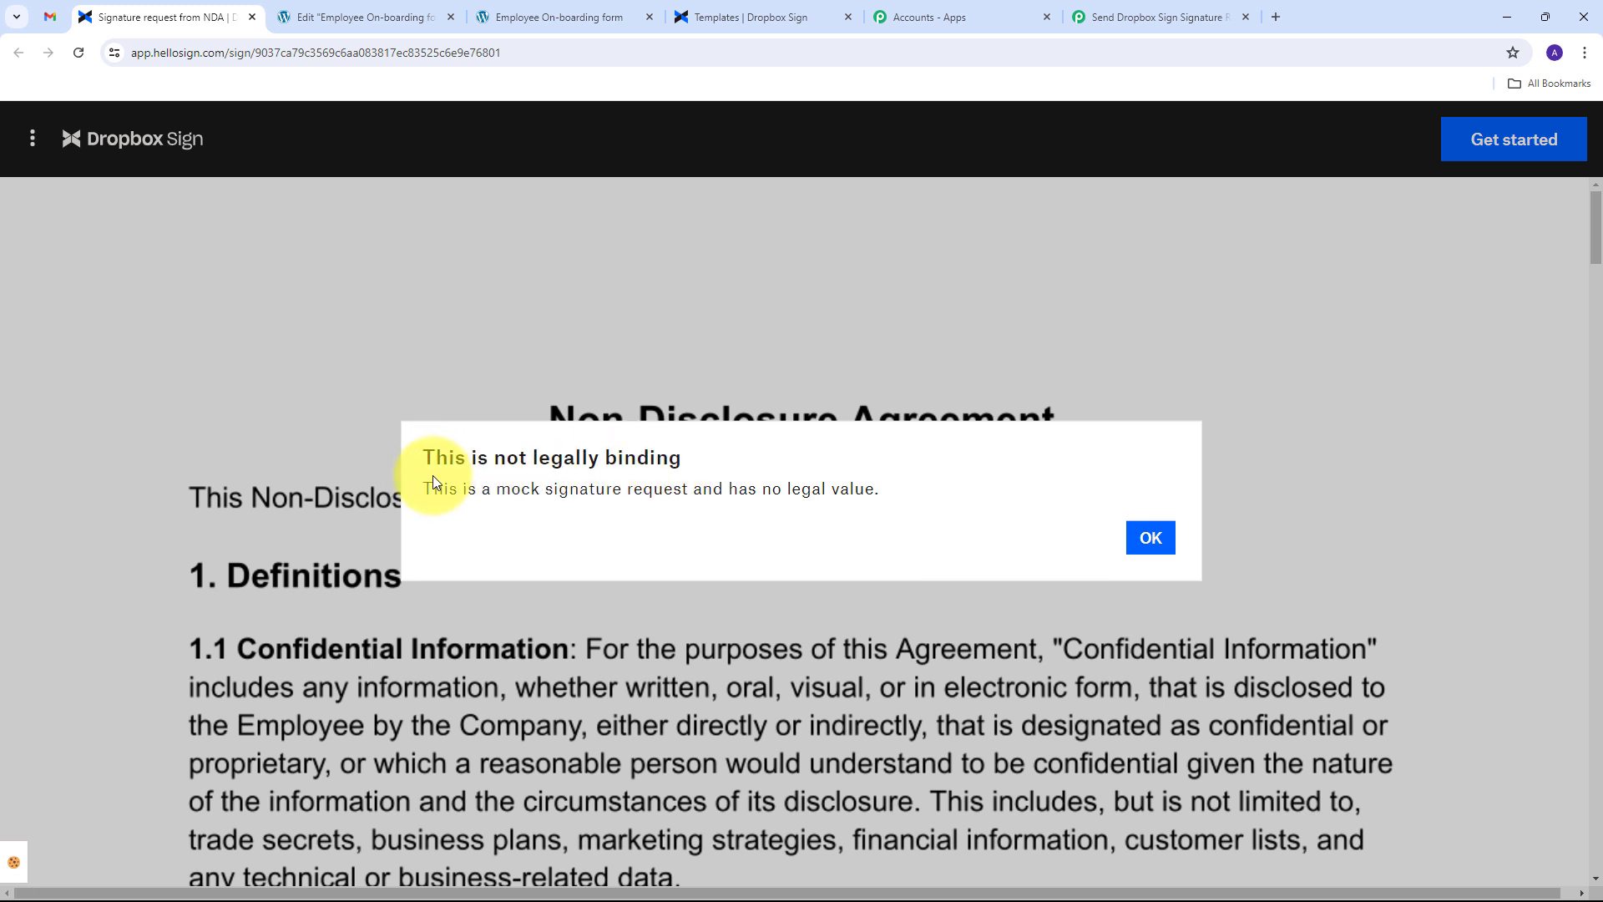
click(1148, 545)
scroll(695, 501, down, 1)
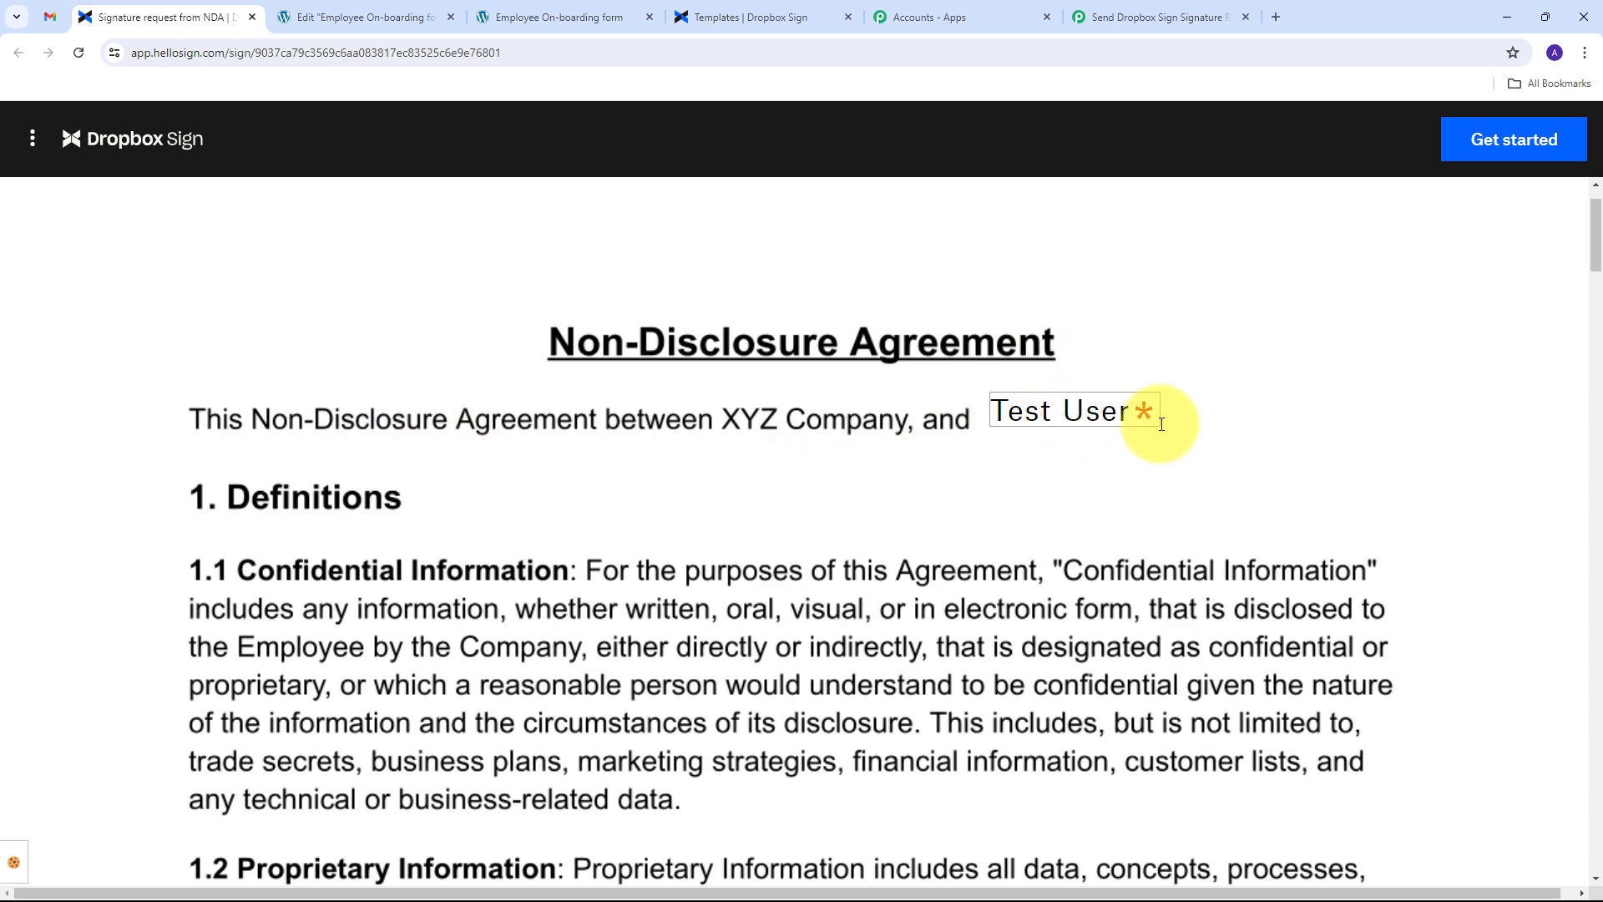
scroll(660, 409, down, 1)
scroll(474, 359, down, 7)
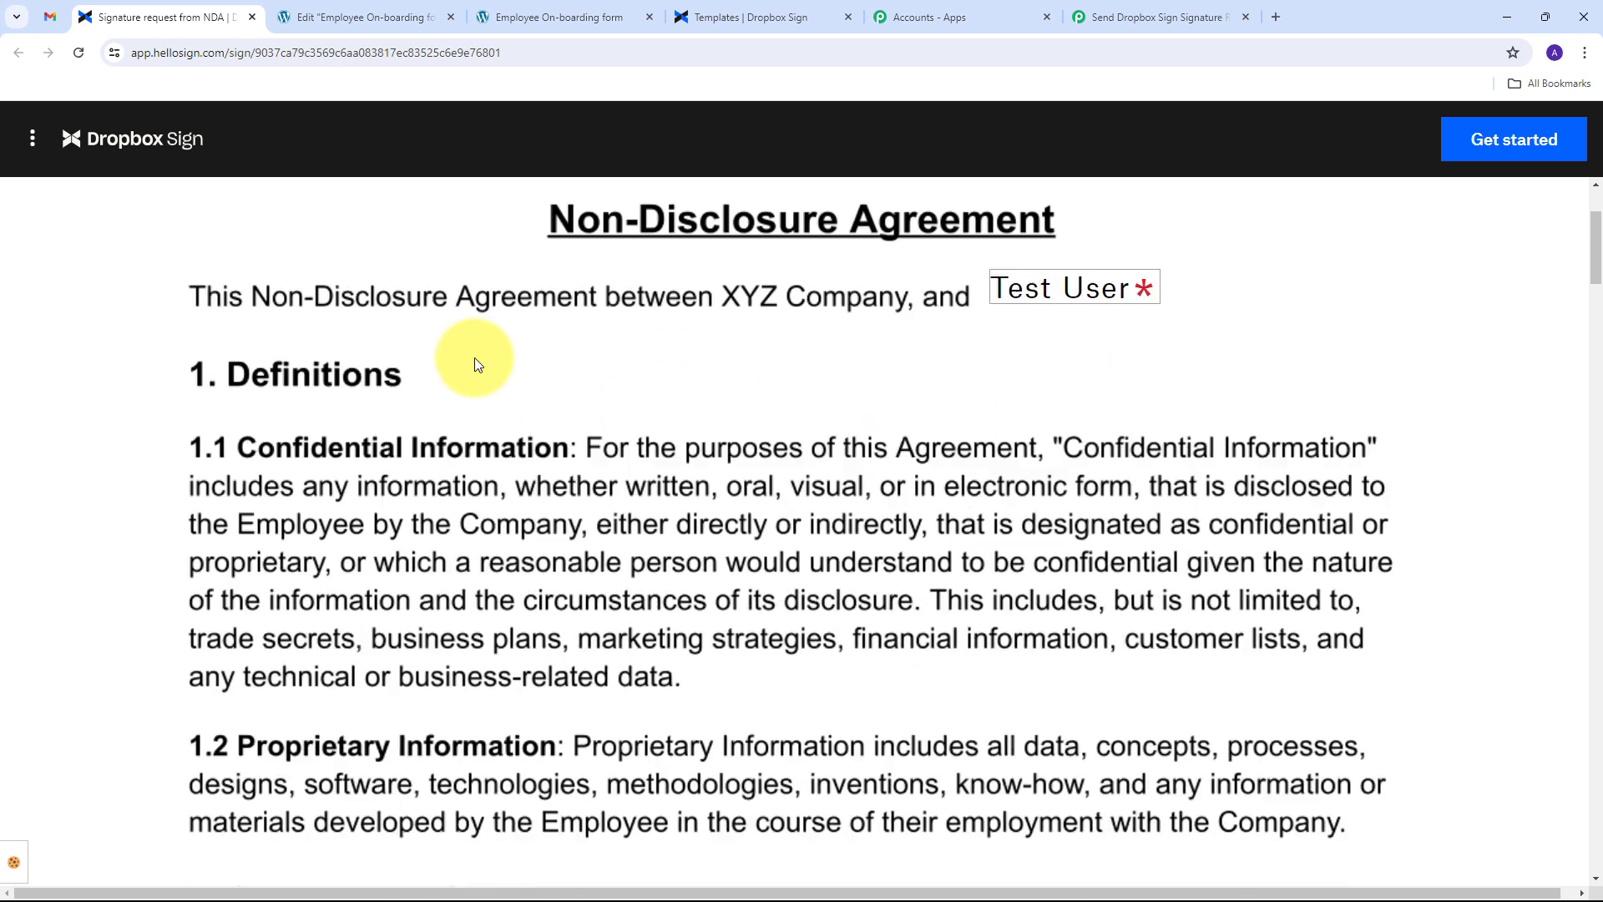
scroll(475, 358, down, 20)
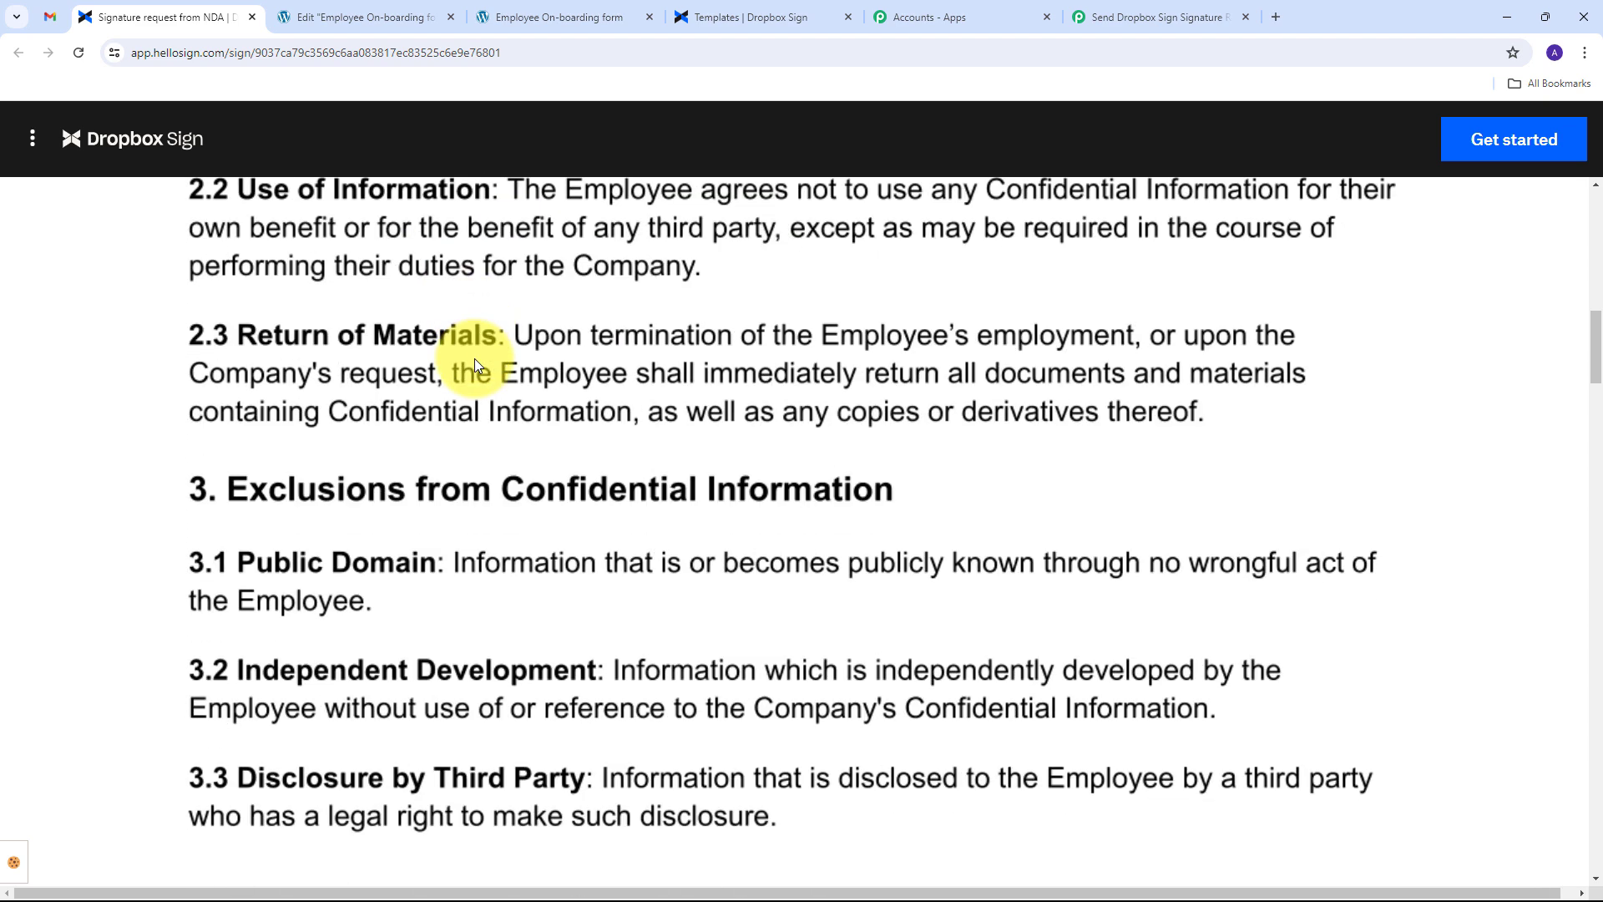
scroll(474, 360, down, 6)
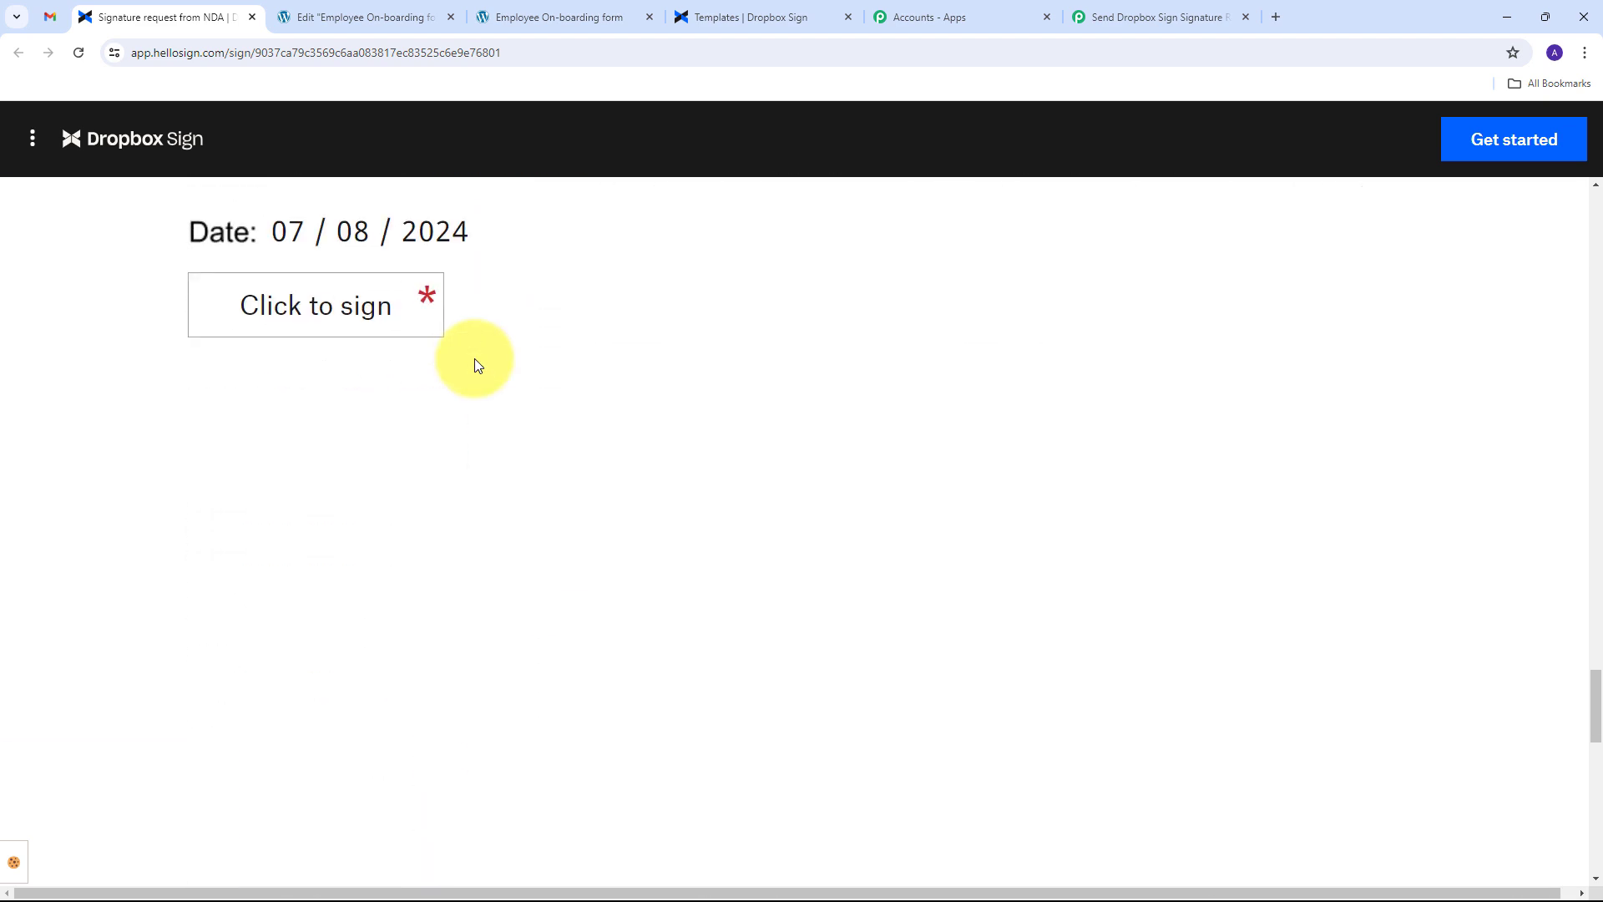
scroll(474, 359, up, 4)
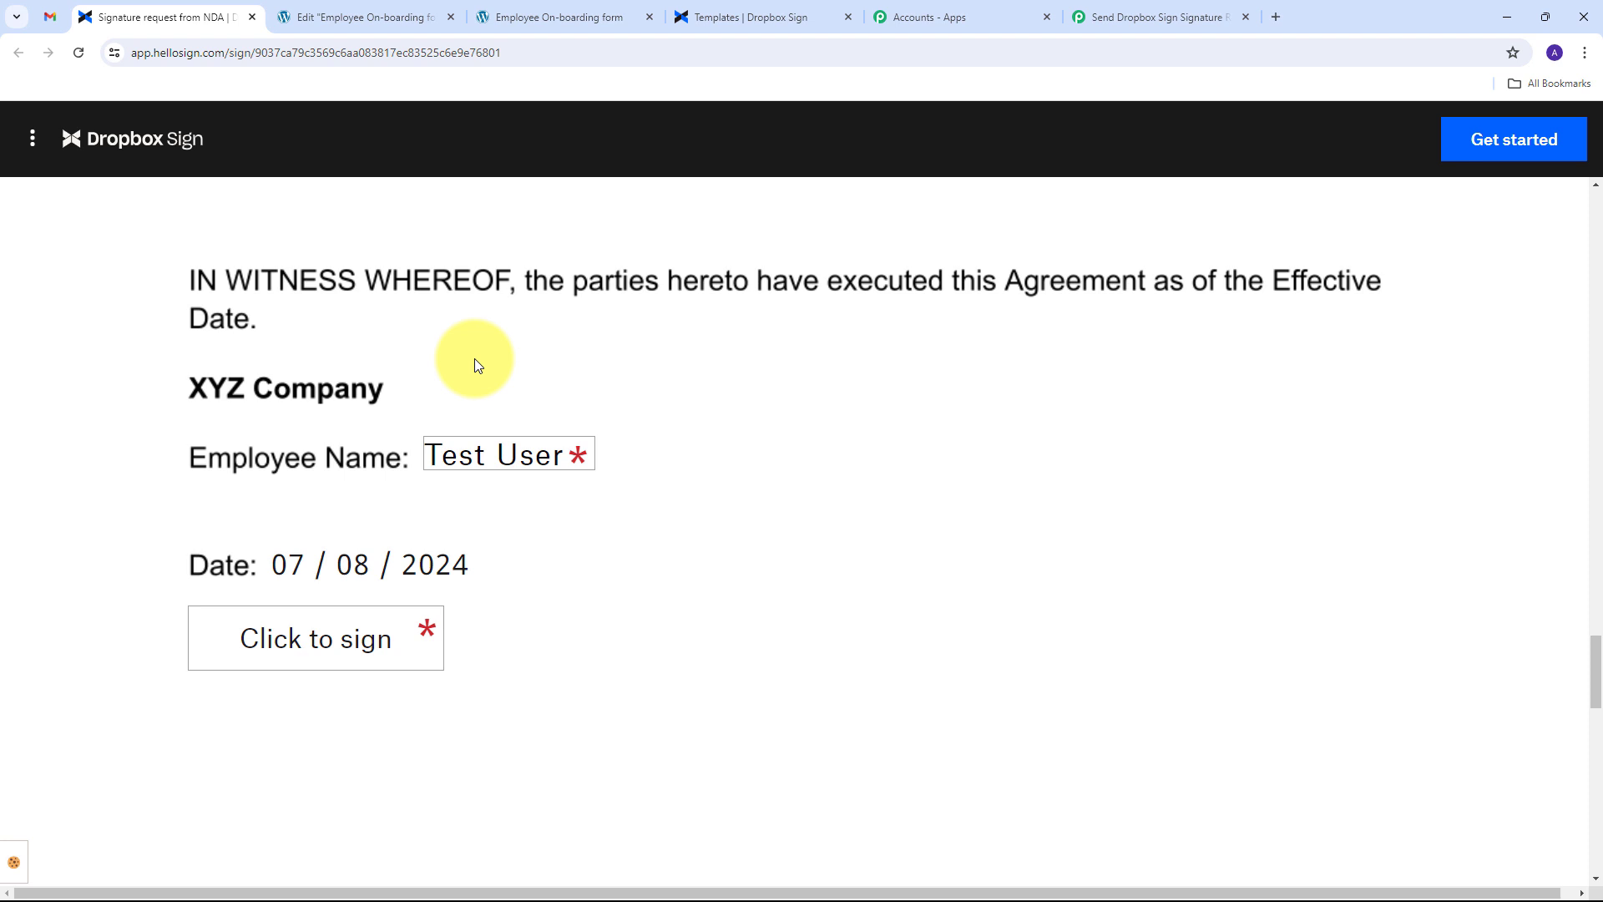
scroll(474, 361, up, 1)
scroll(376, 346, down, 3)
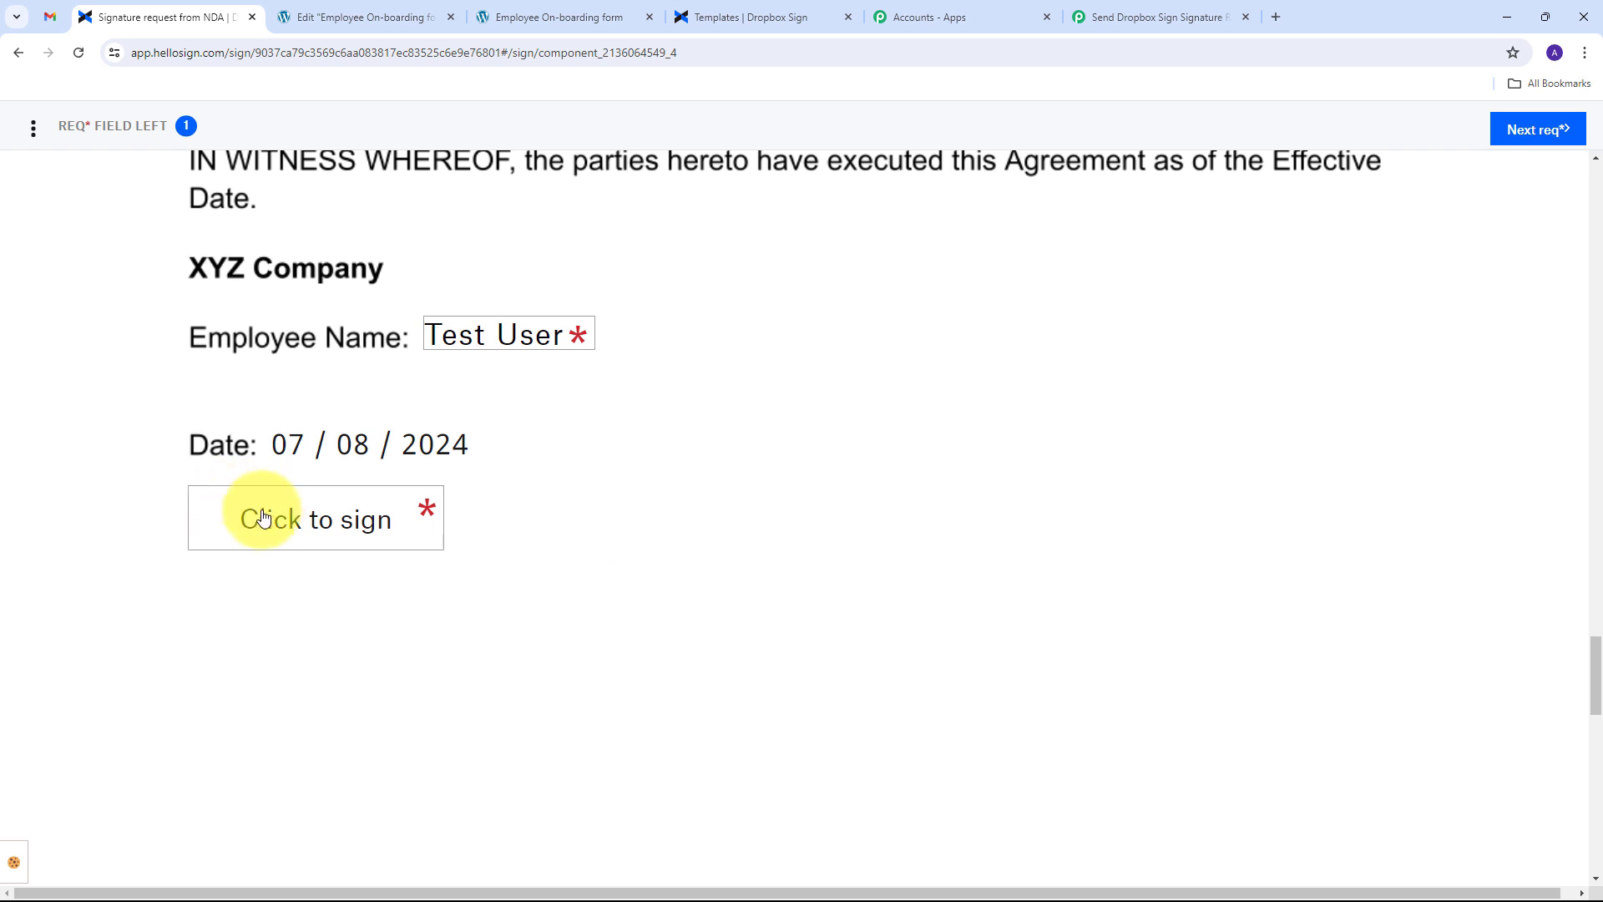
Sign the NDA with a hand-drawn signature and agree to its terms, finishing back at the signature request email in Gmail.
click(321, 519)
drag(493, 476, 966, 459)
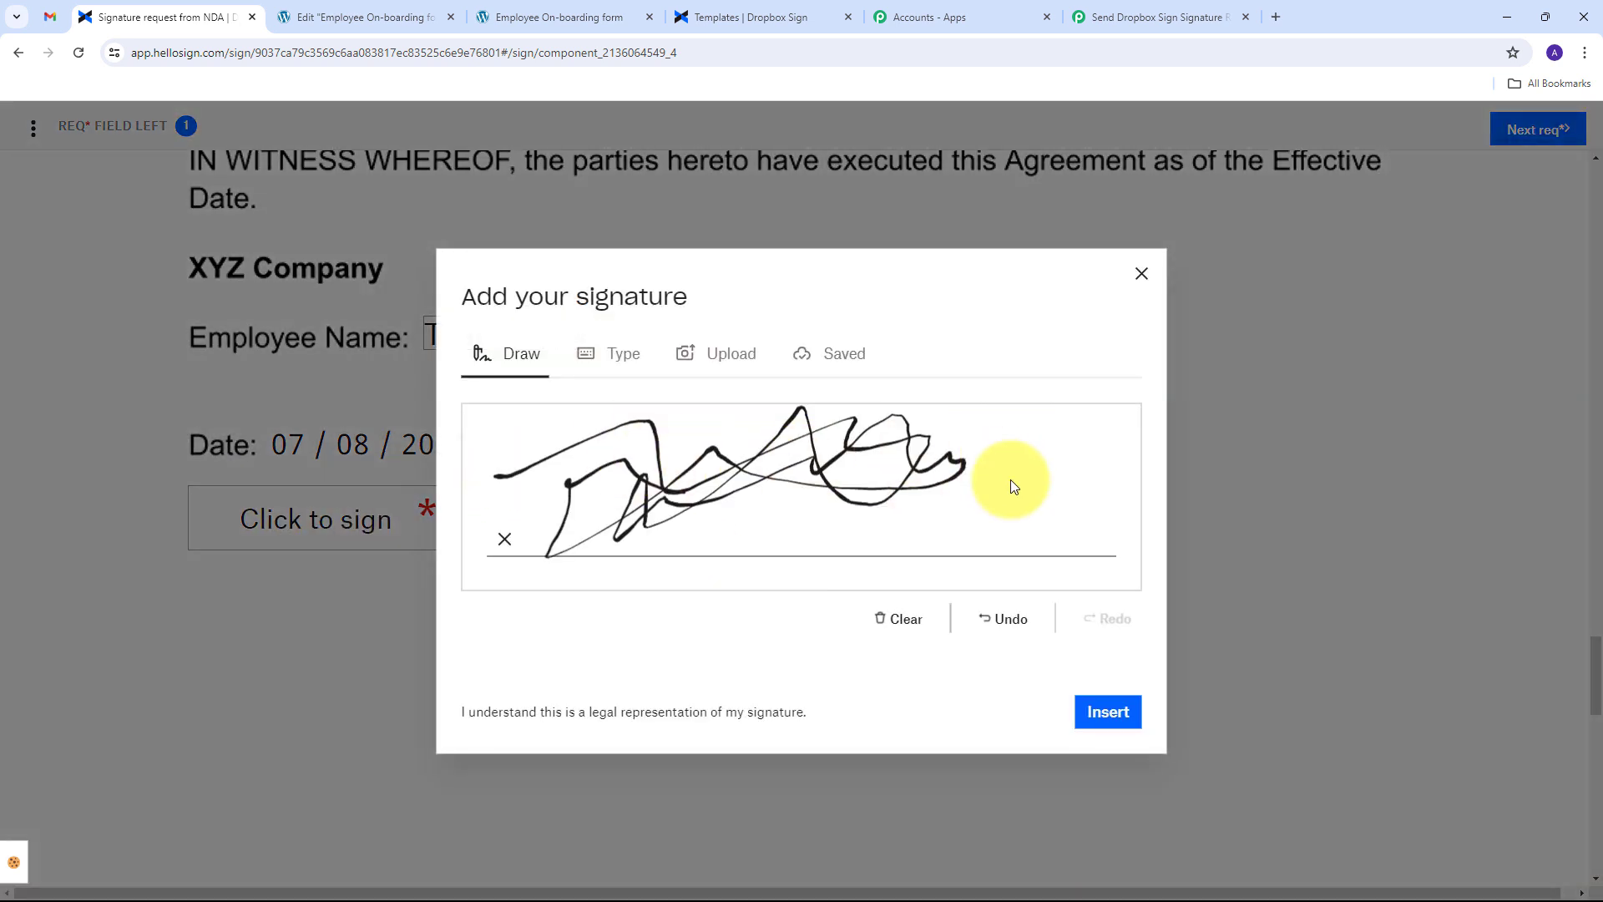
click(1106, 714)
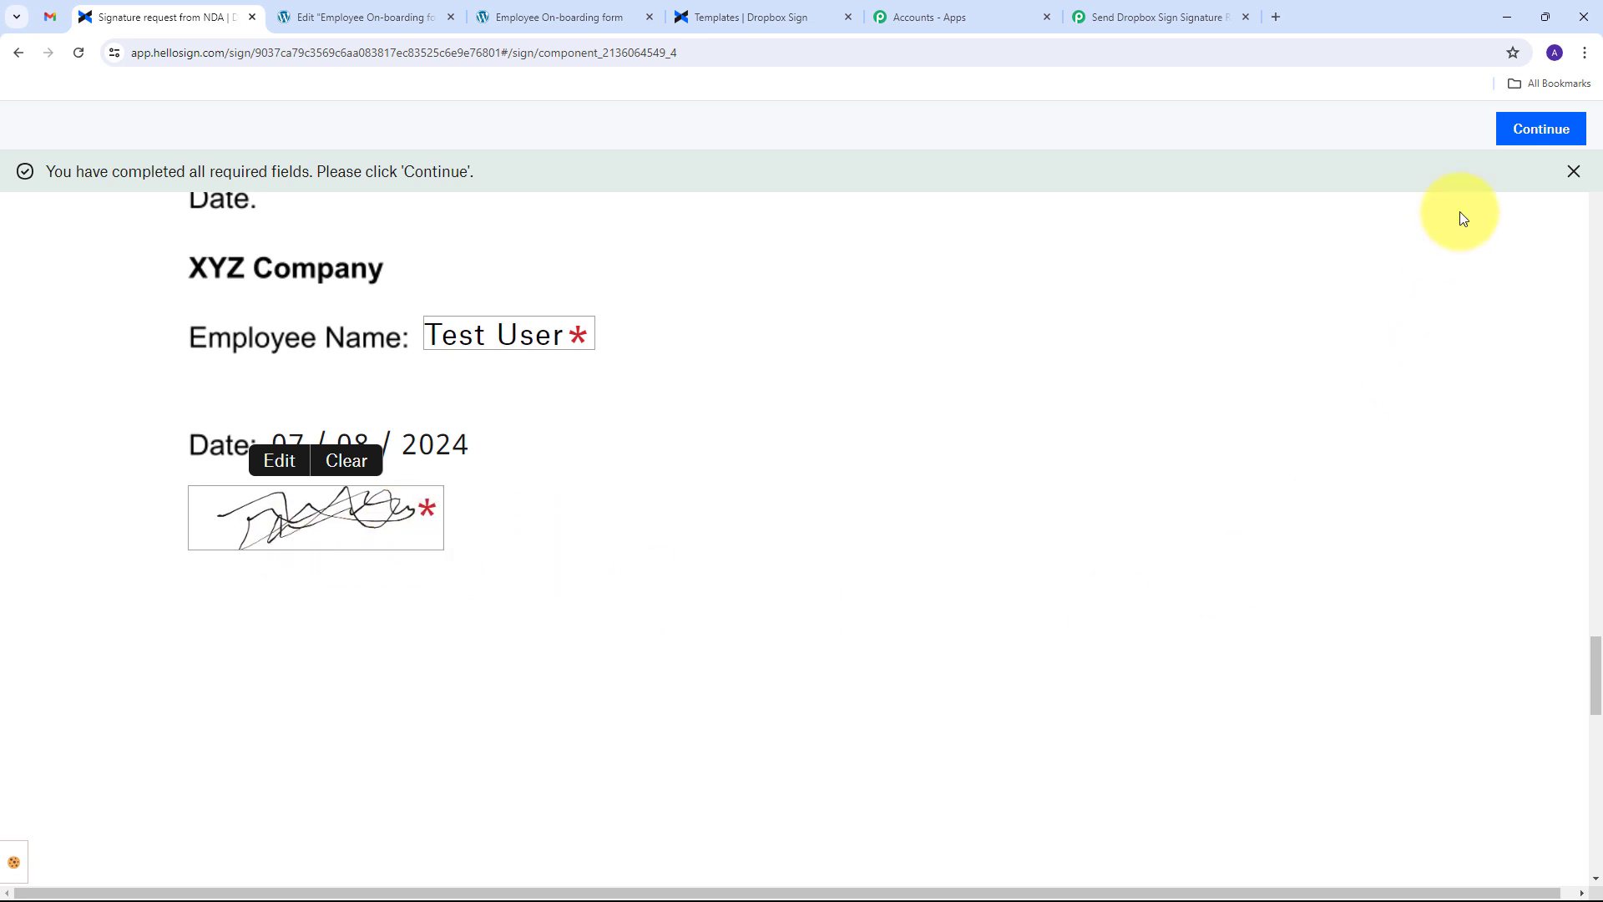
click(1541, 129)
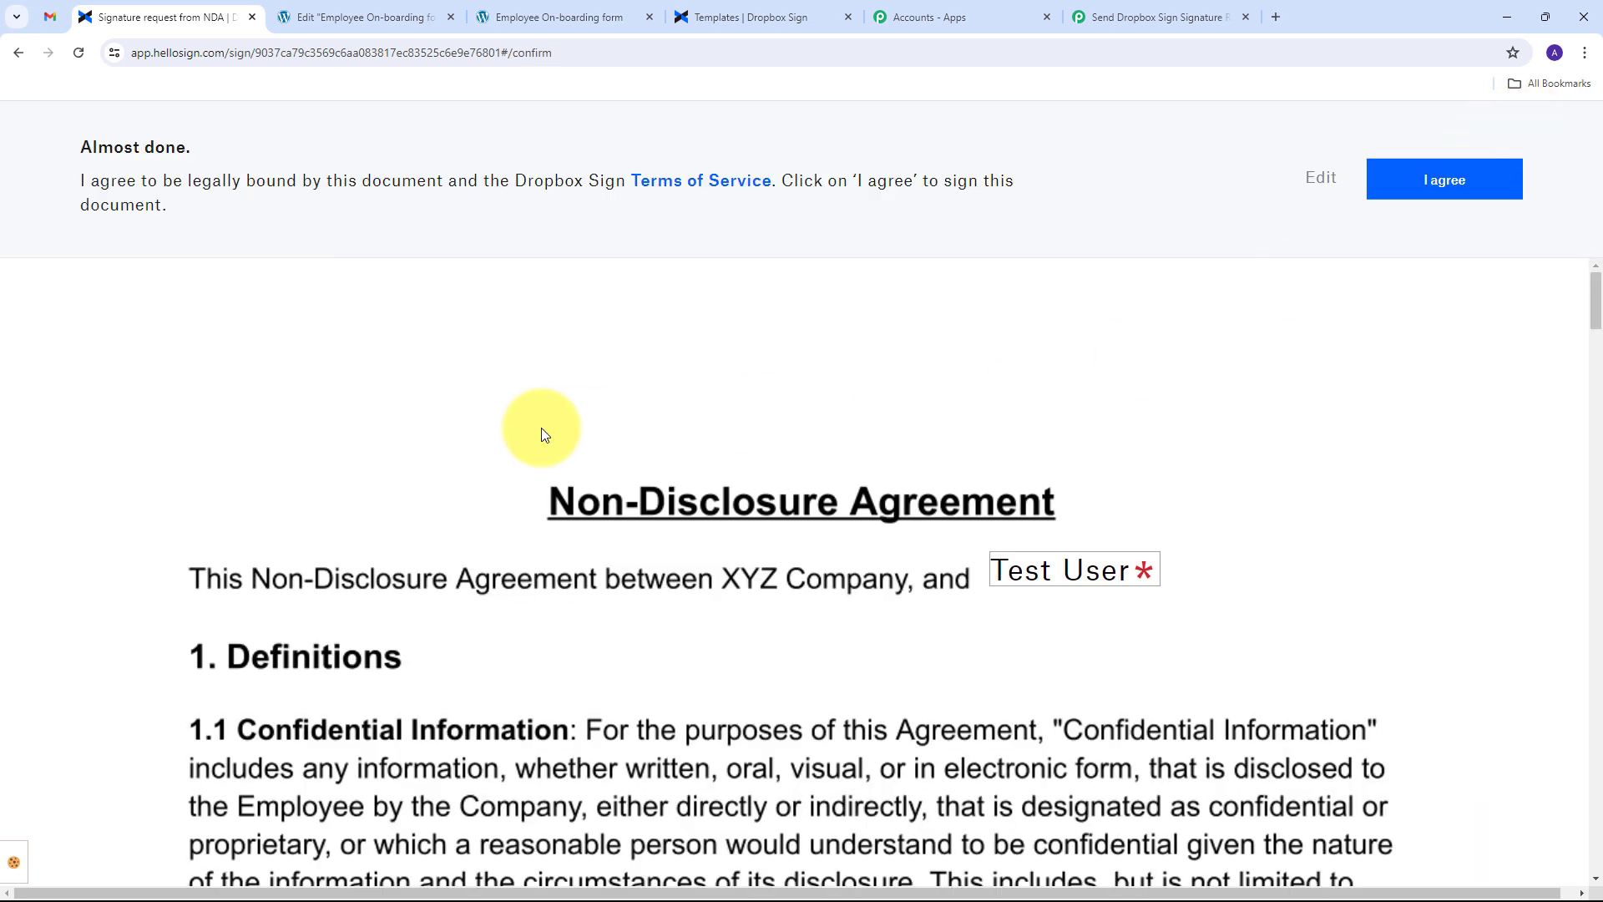
click(1427, 179)
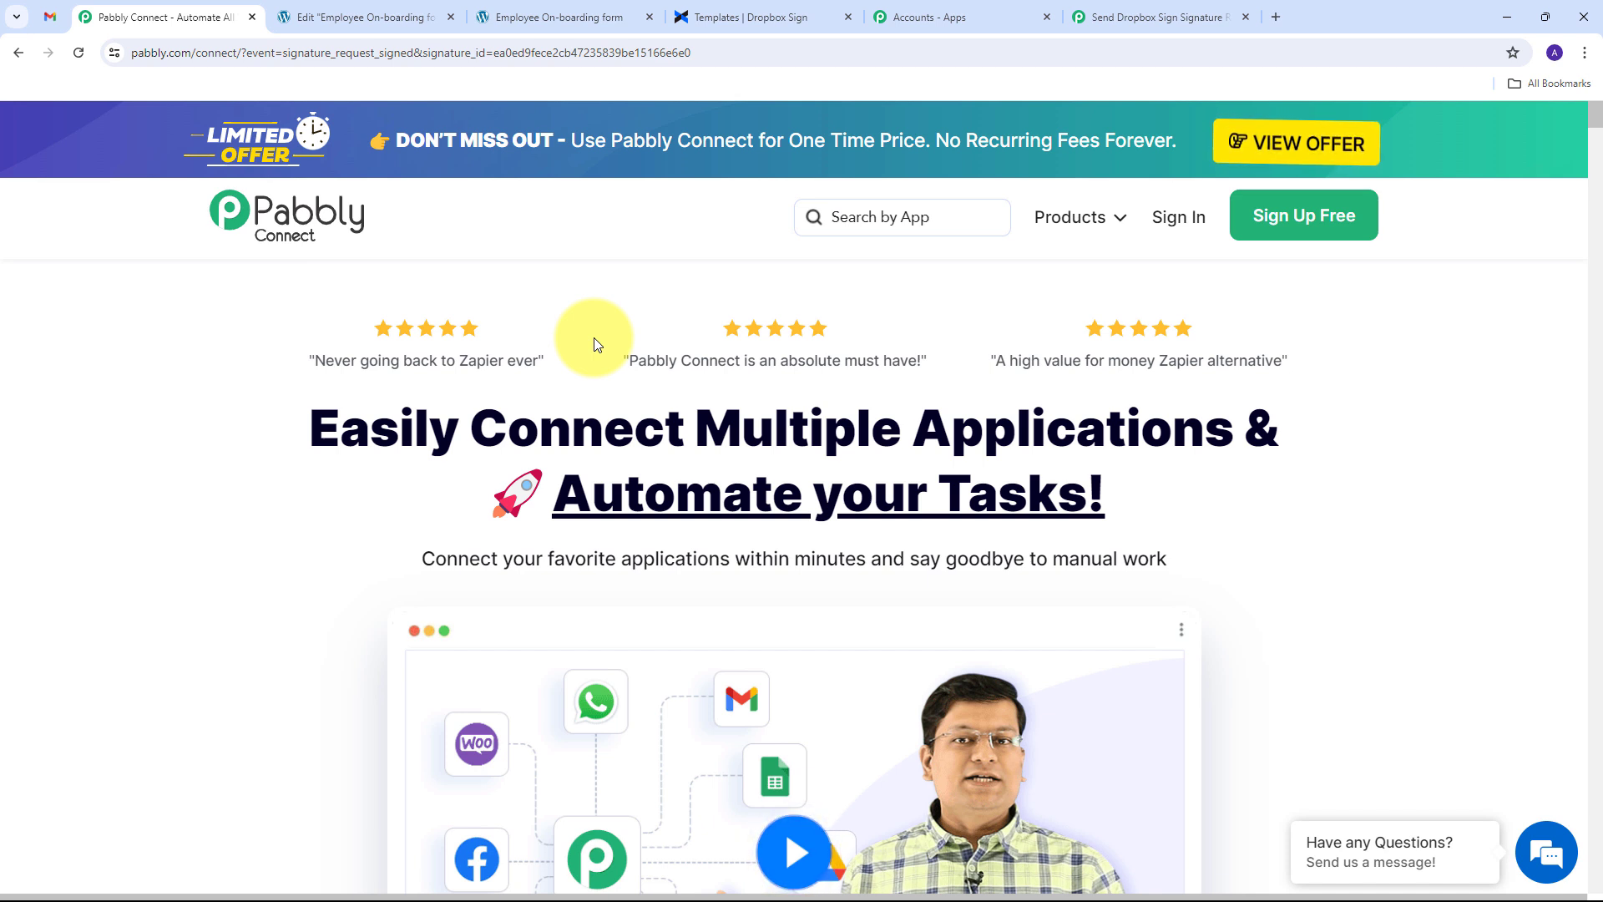
key(ctrl+1)
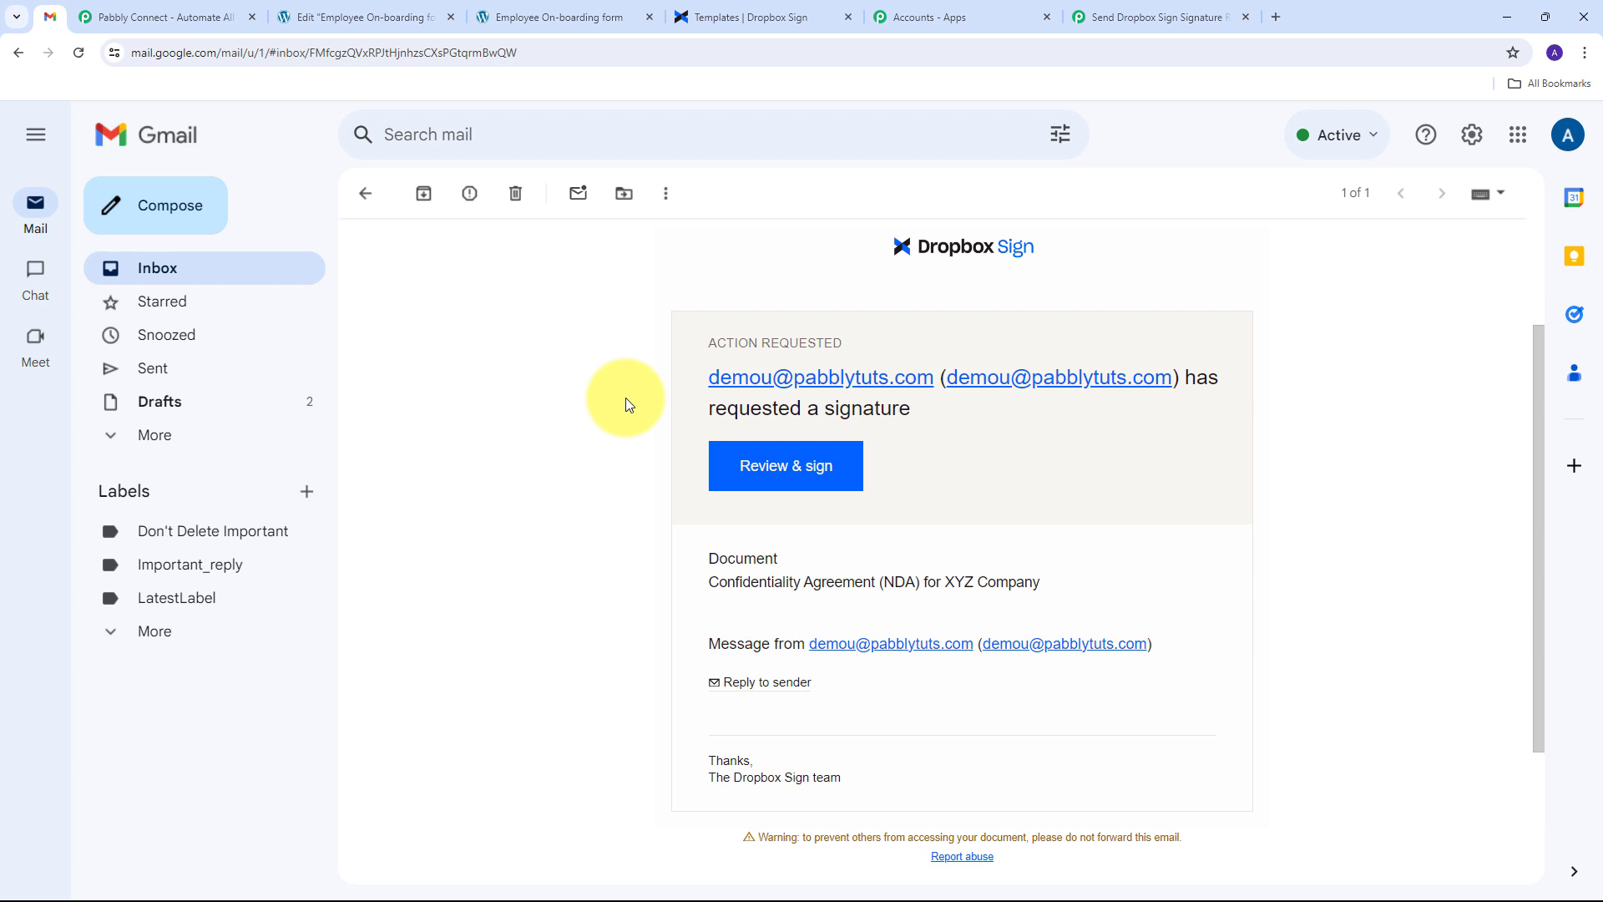
In the Employee On-boarding form preview, enter a test employee's name and e-mail address, different from the previous submission.
click(531, 10)
scroll(501, 459, up, 5)
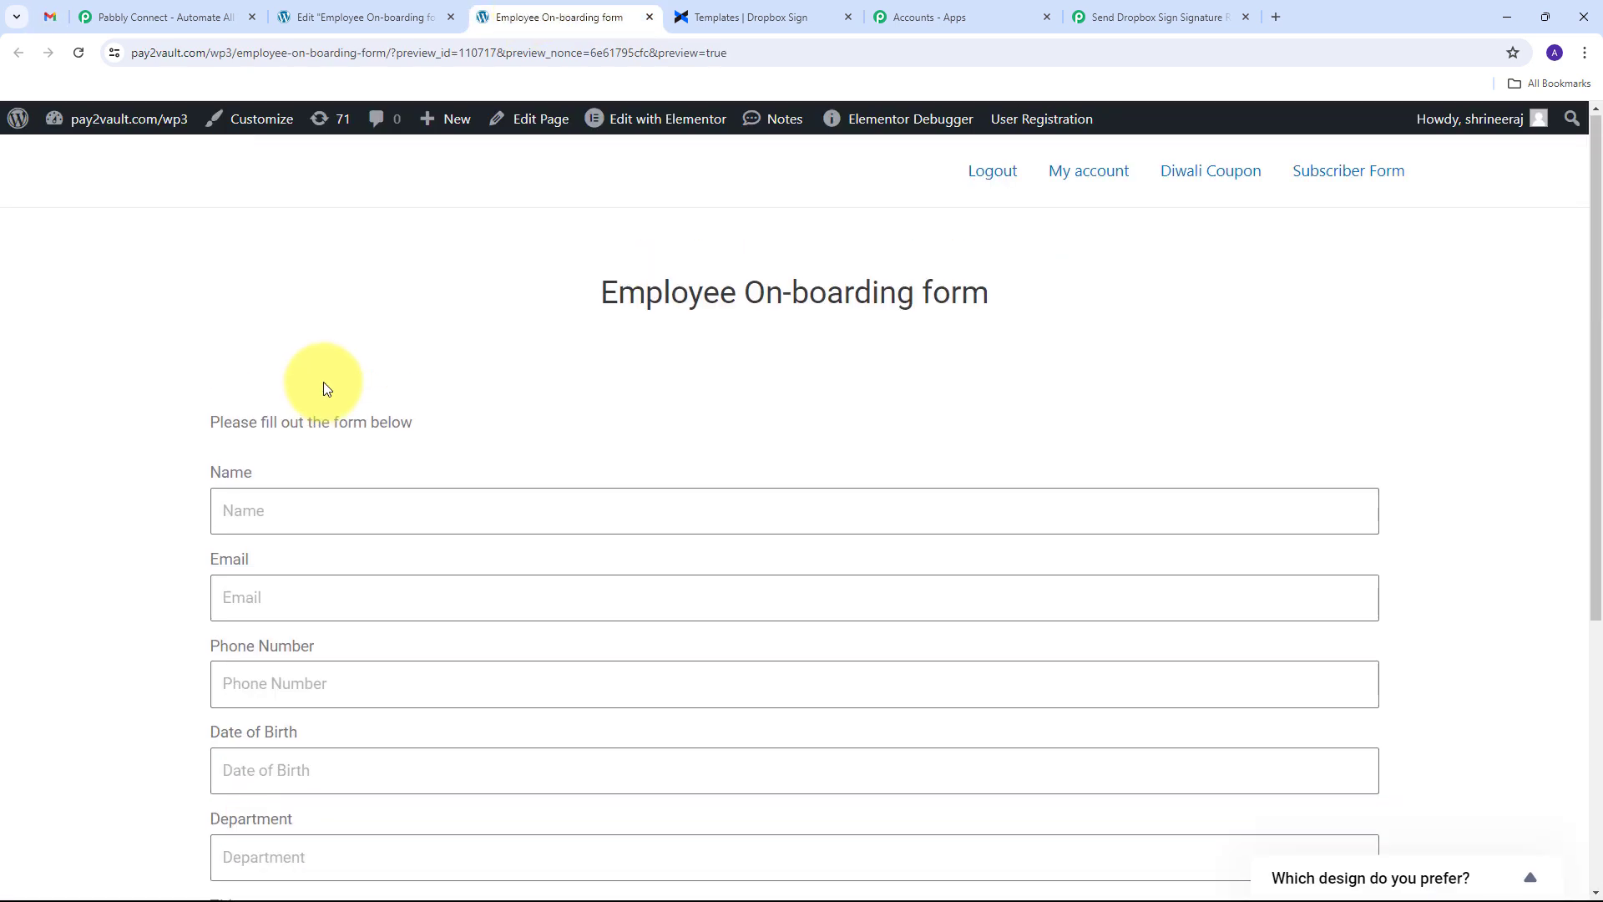
scroll(367, 393, down, 2)
click(252, 349)
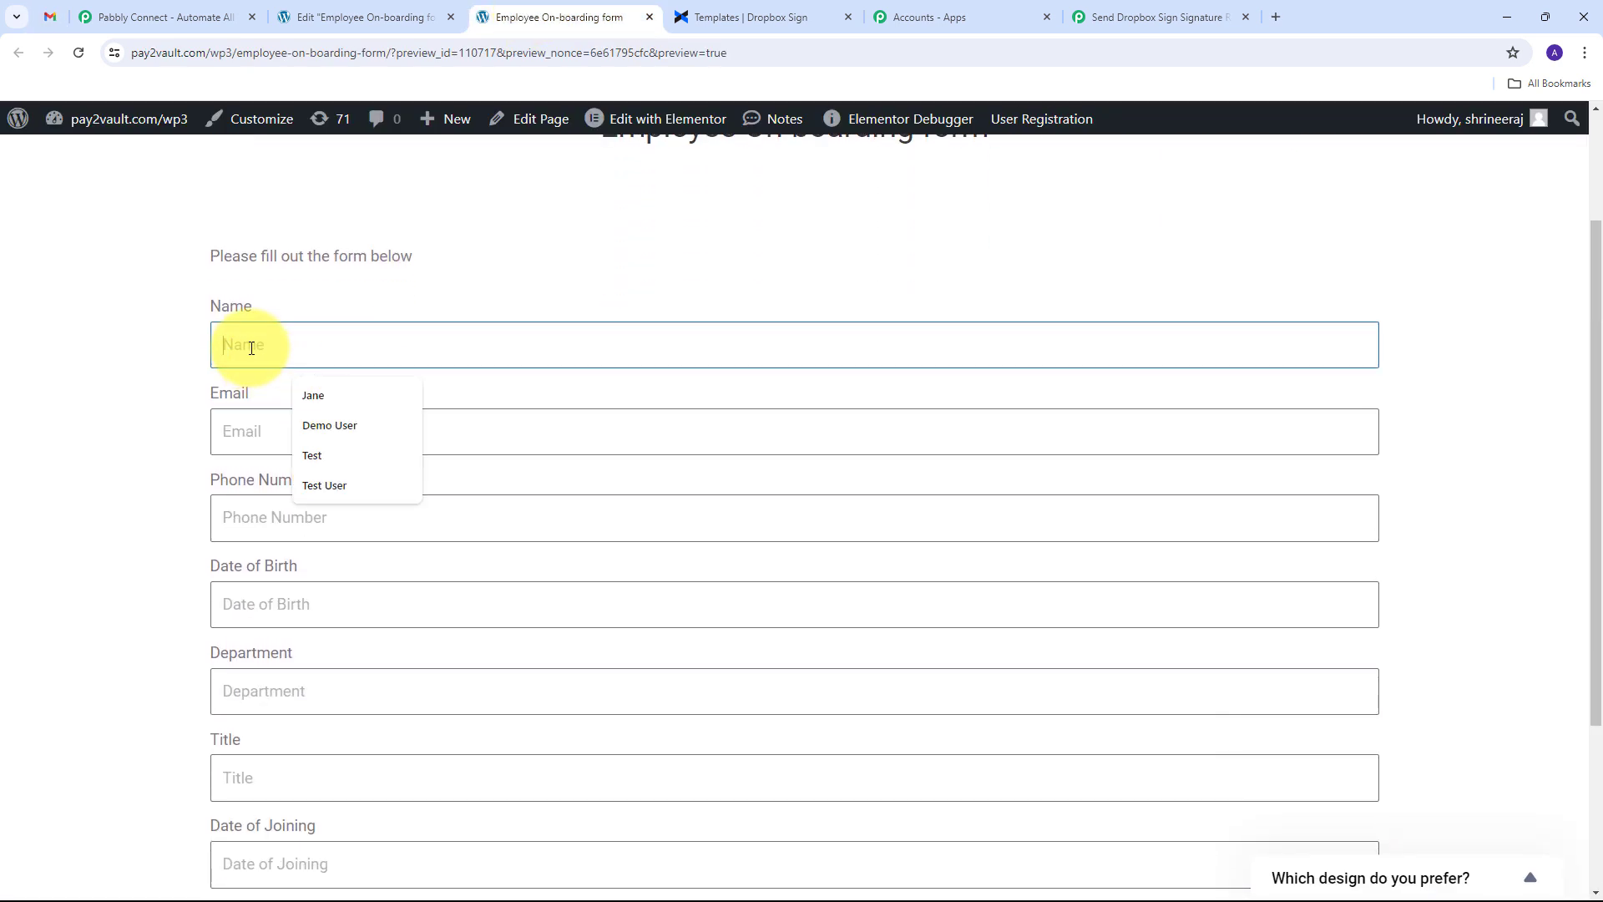
click(320, 364)
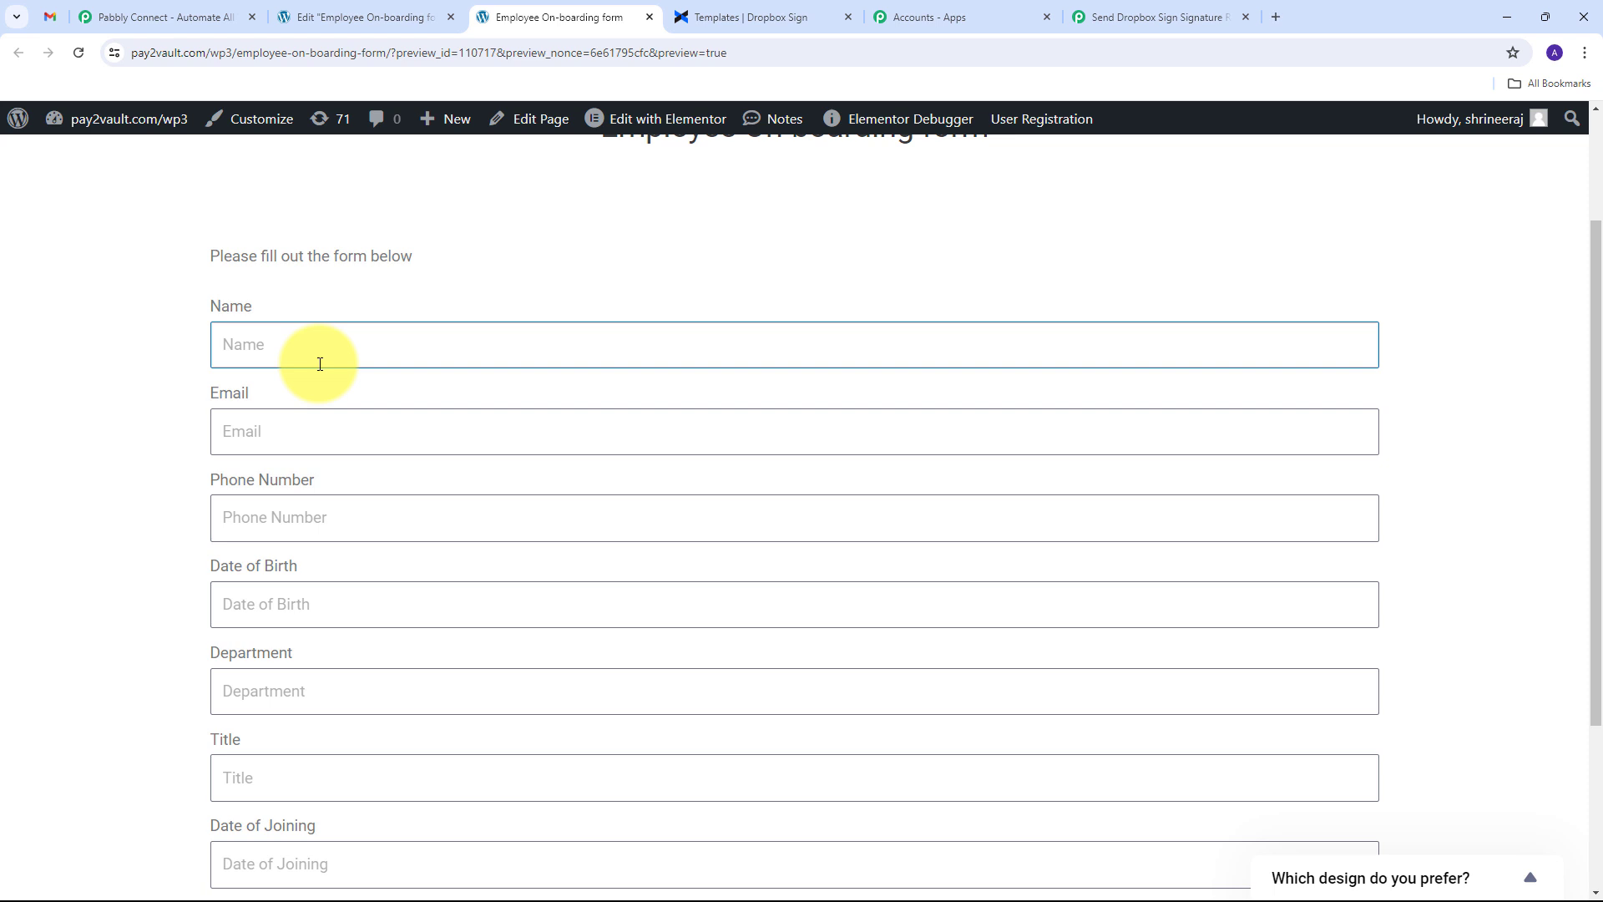
text(Dummy User)
key(Tab)
text(du)
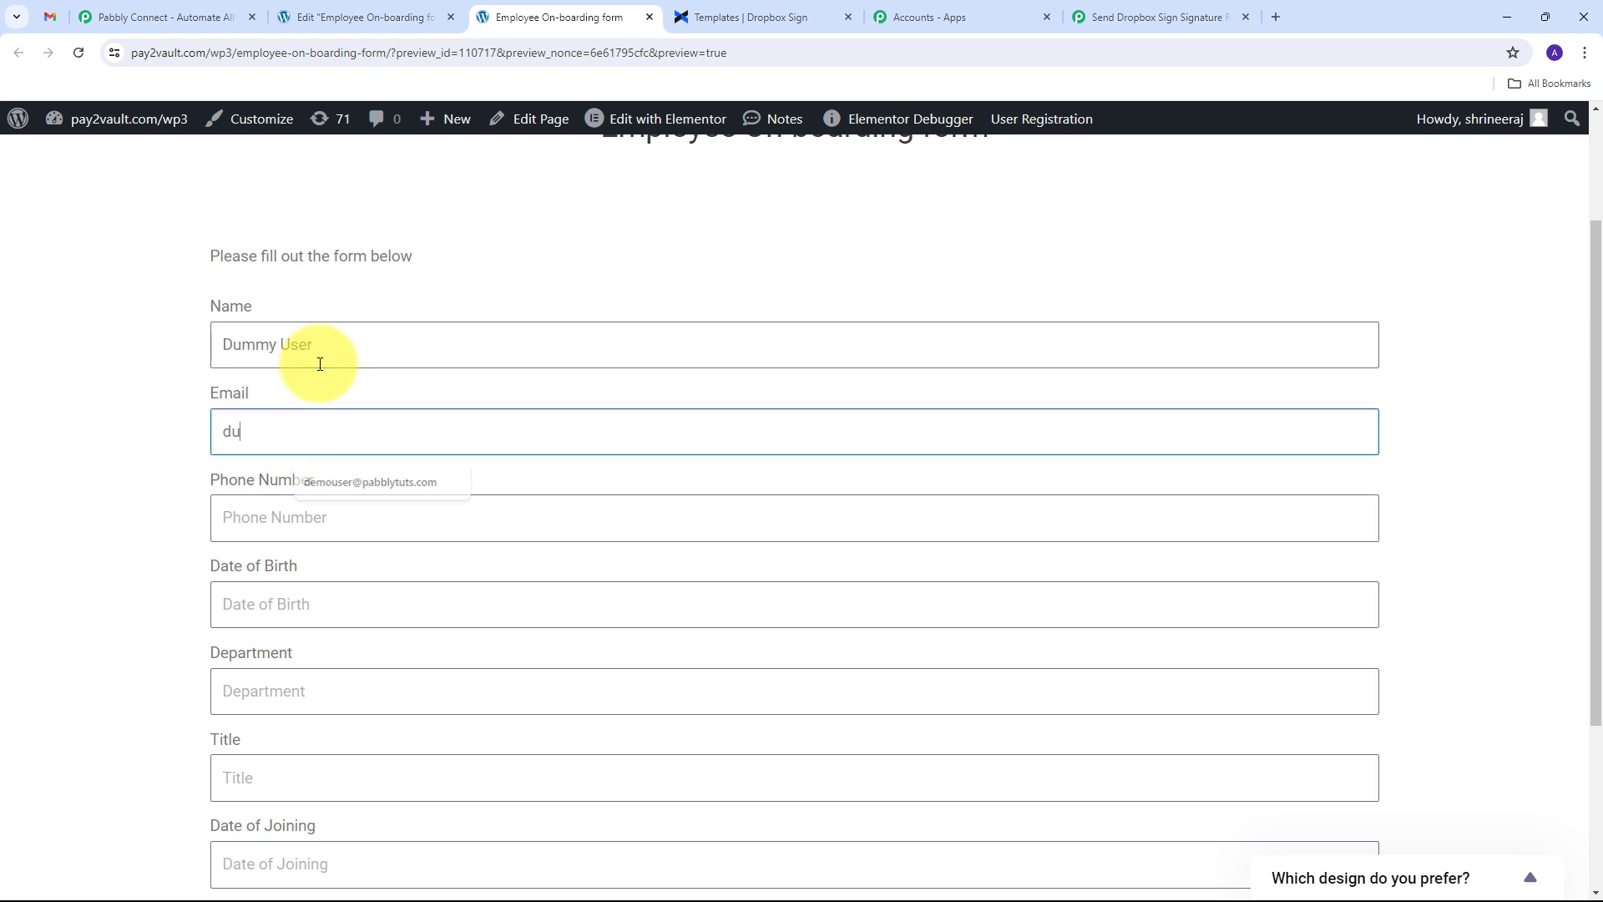
key(Down)
key(Return)
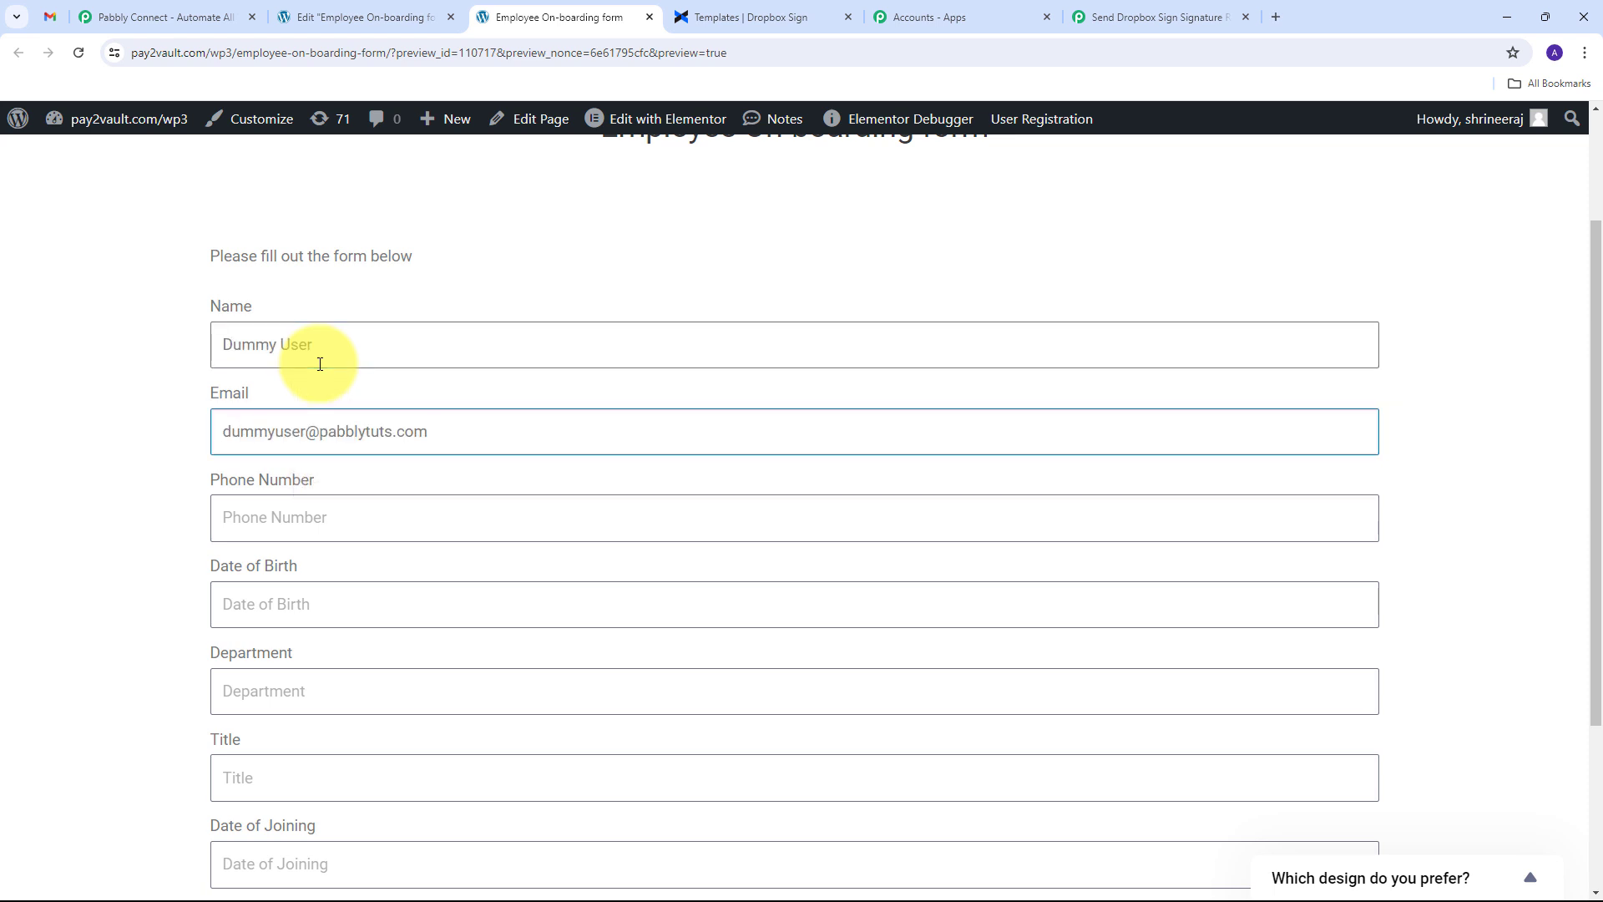
Fill in the test employee's phone number and date of birth.
key(Tab)
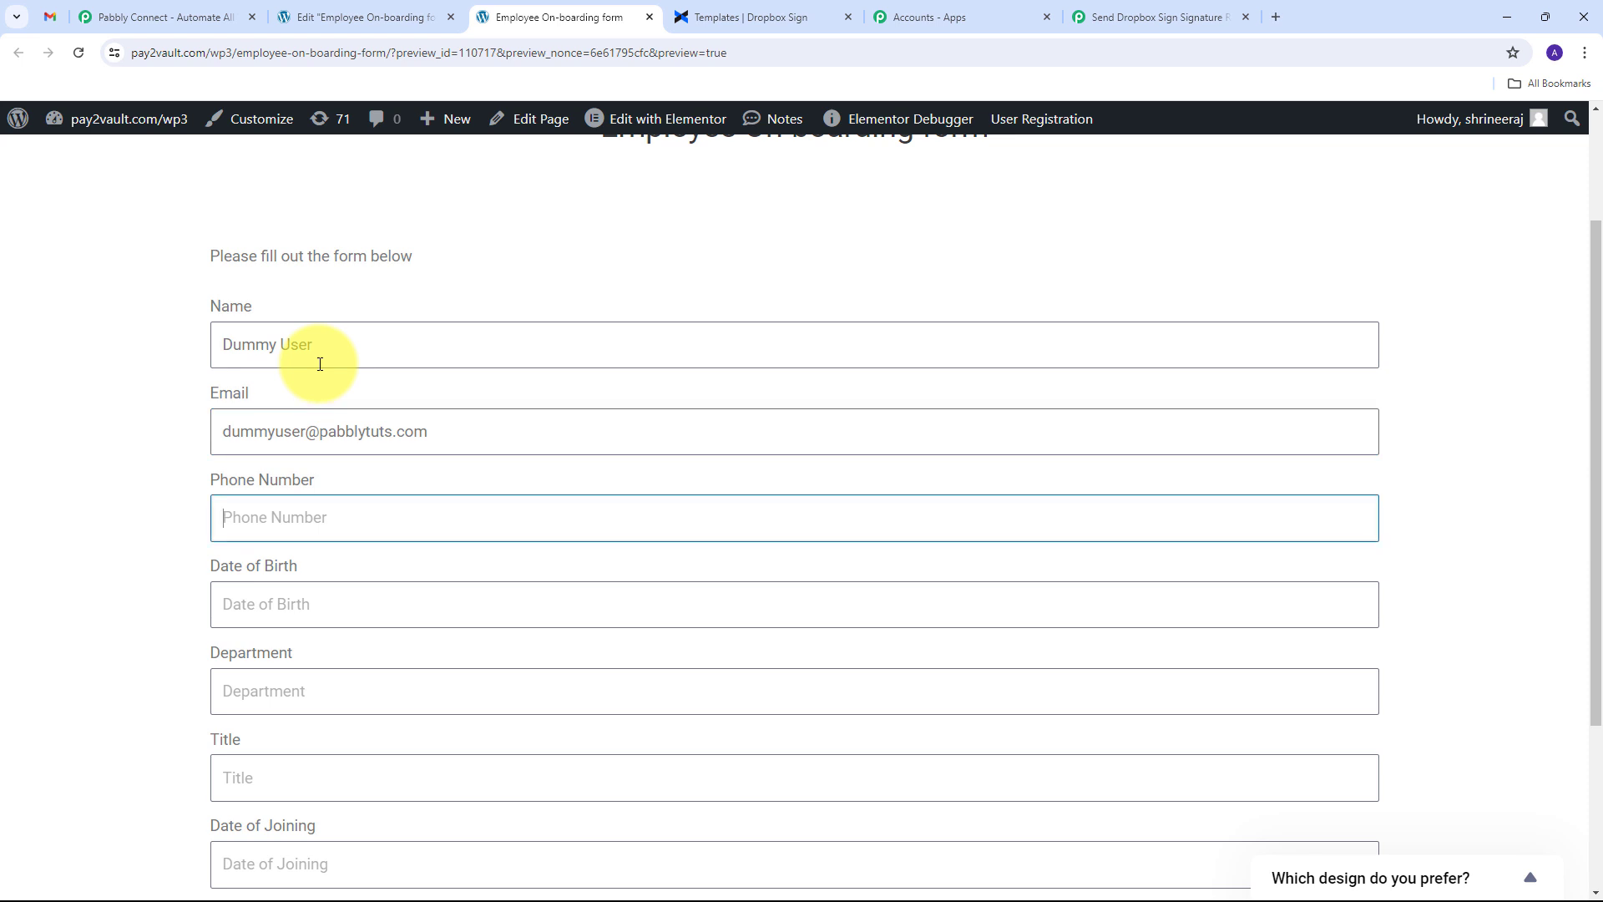
text(+9)
key(Tab)
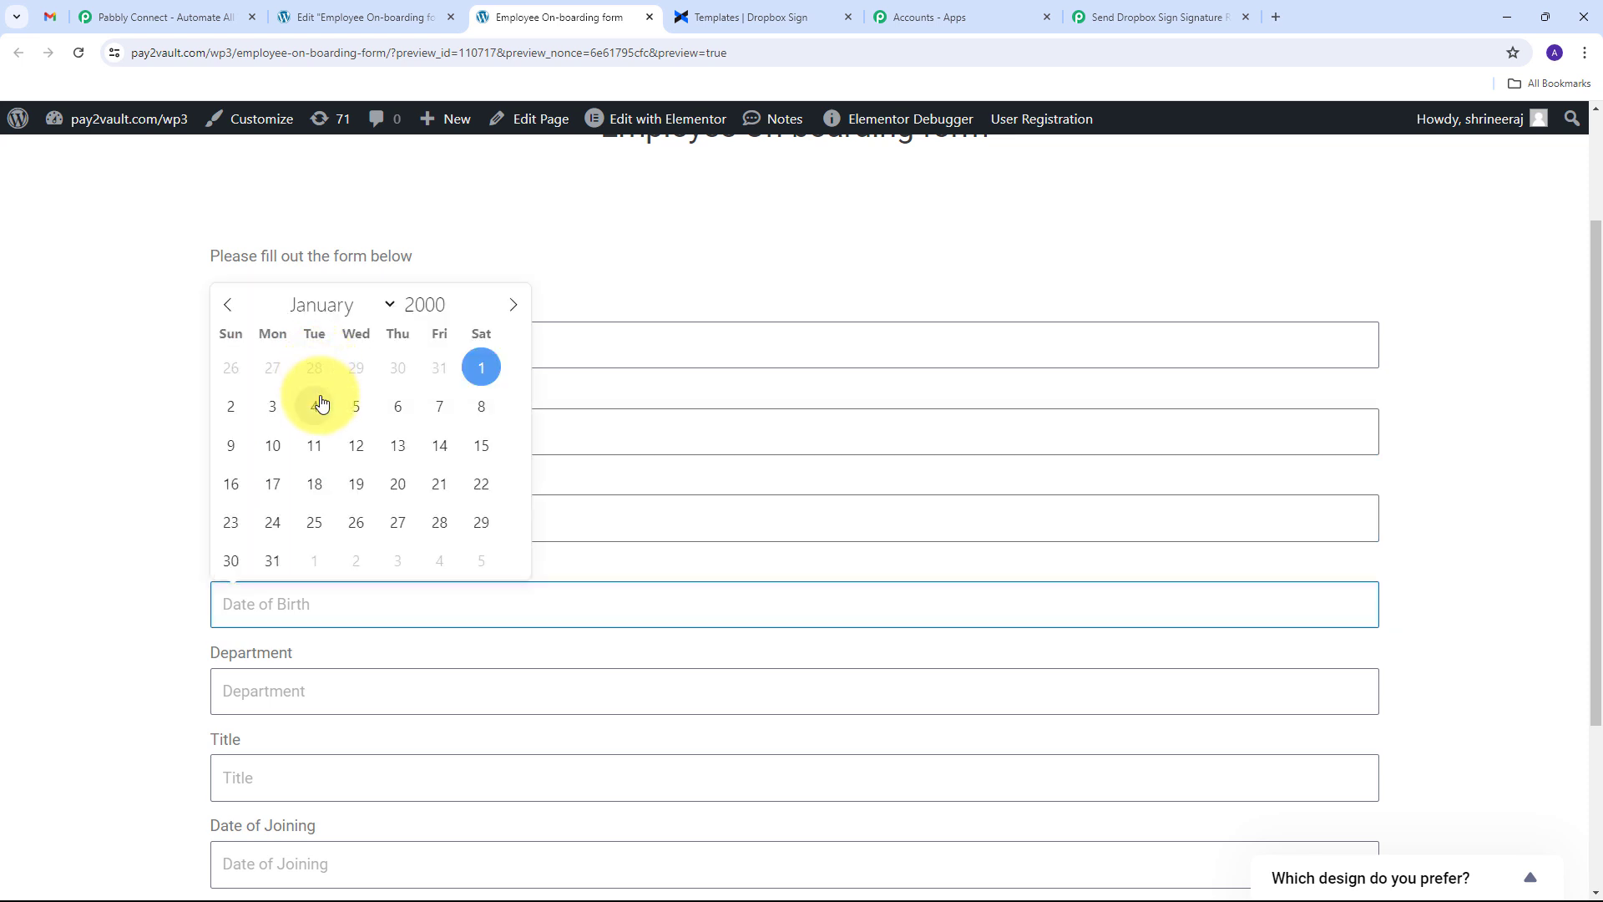
click(230, 407)
scroll(233, 537, down, 1)
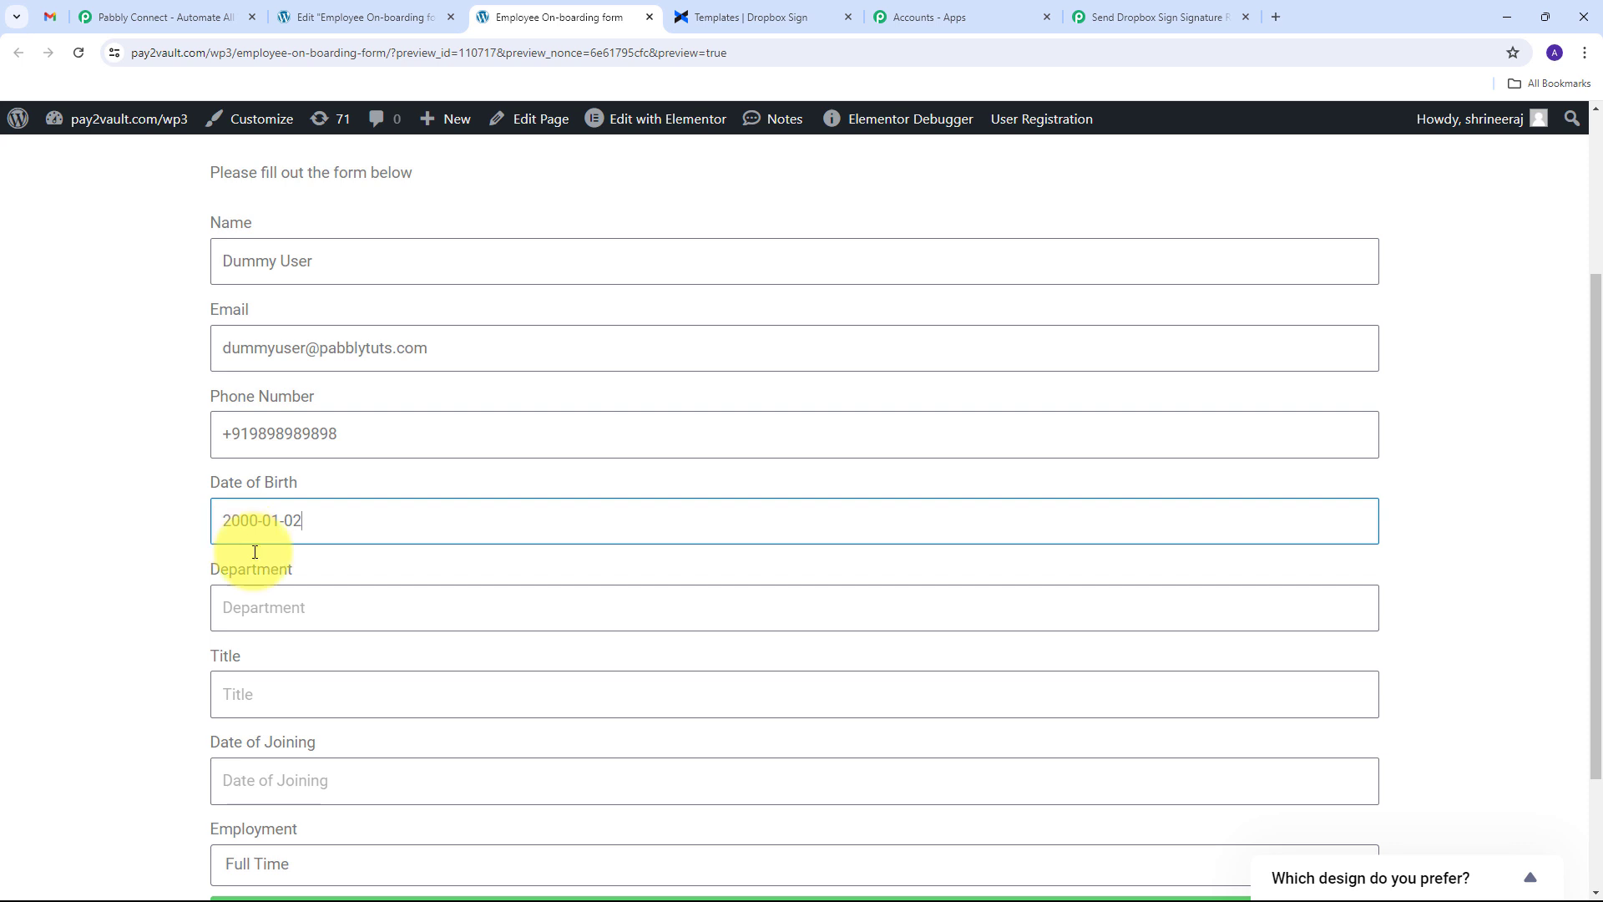
Set the department to Marketing, the title to Associate Video Instructor and the date of joining to 2024-07-03.
click(280, 597)
scroll(347, 551, down, 1)
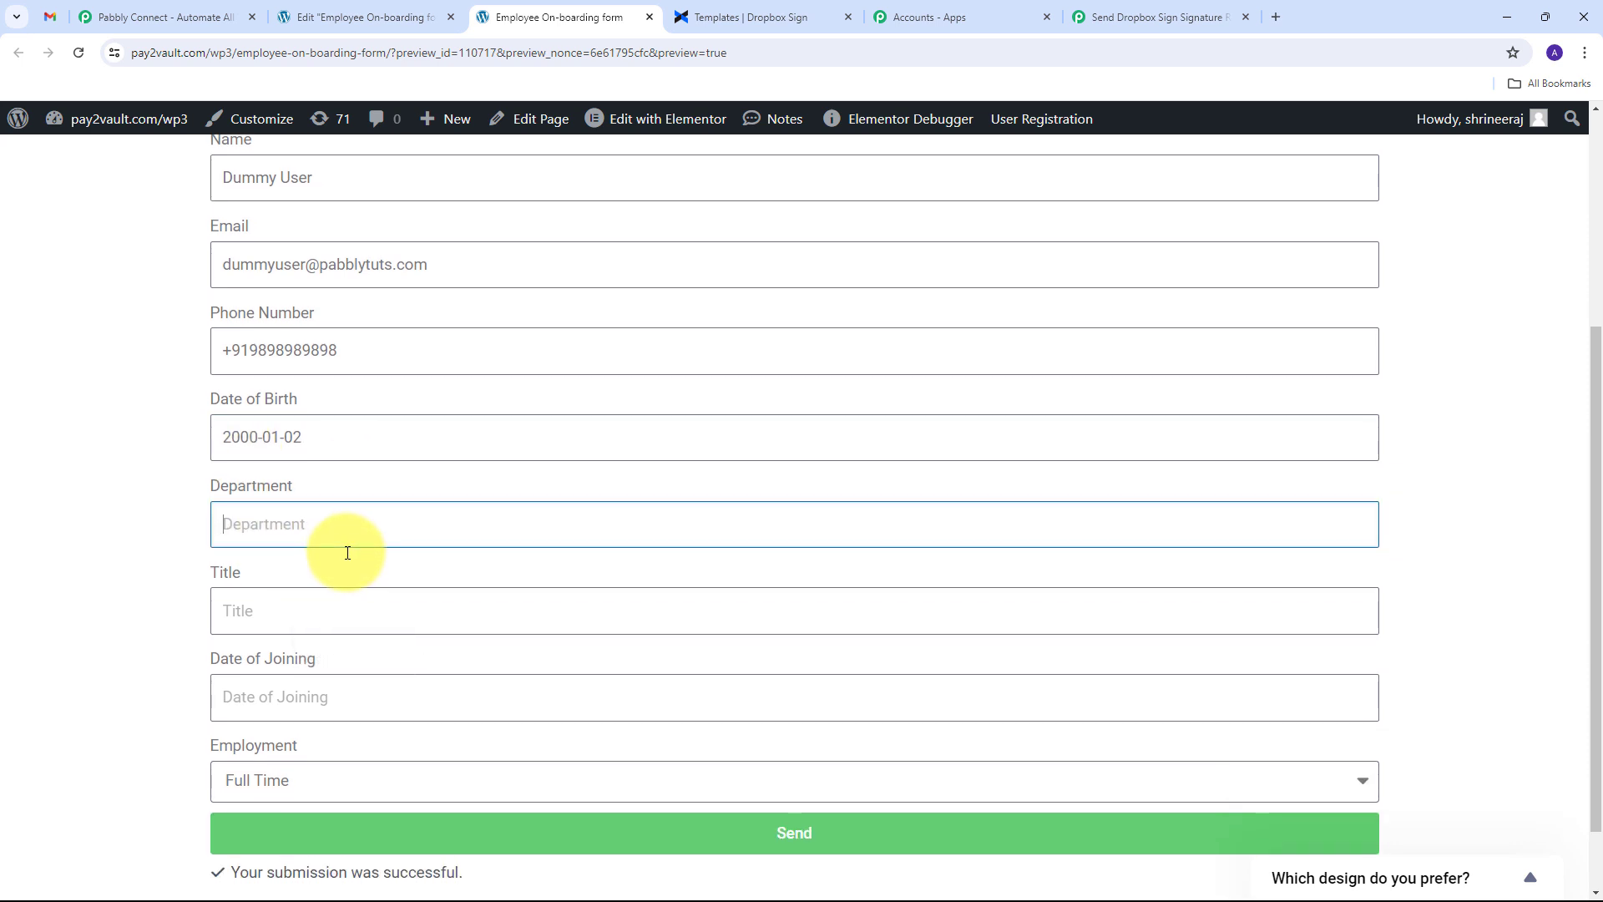
text(Marketing)
key(Tab)
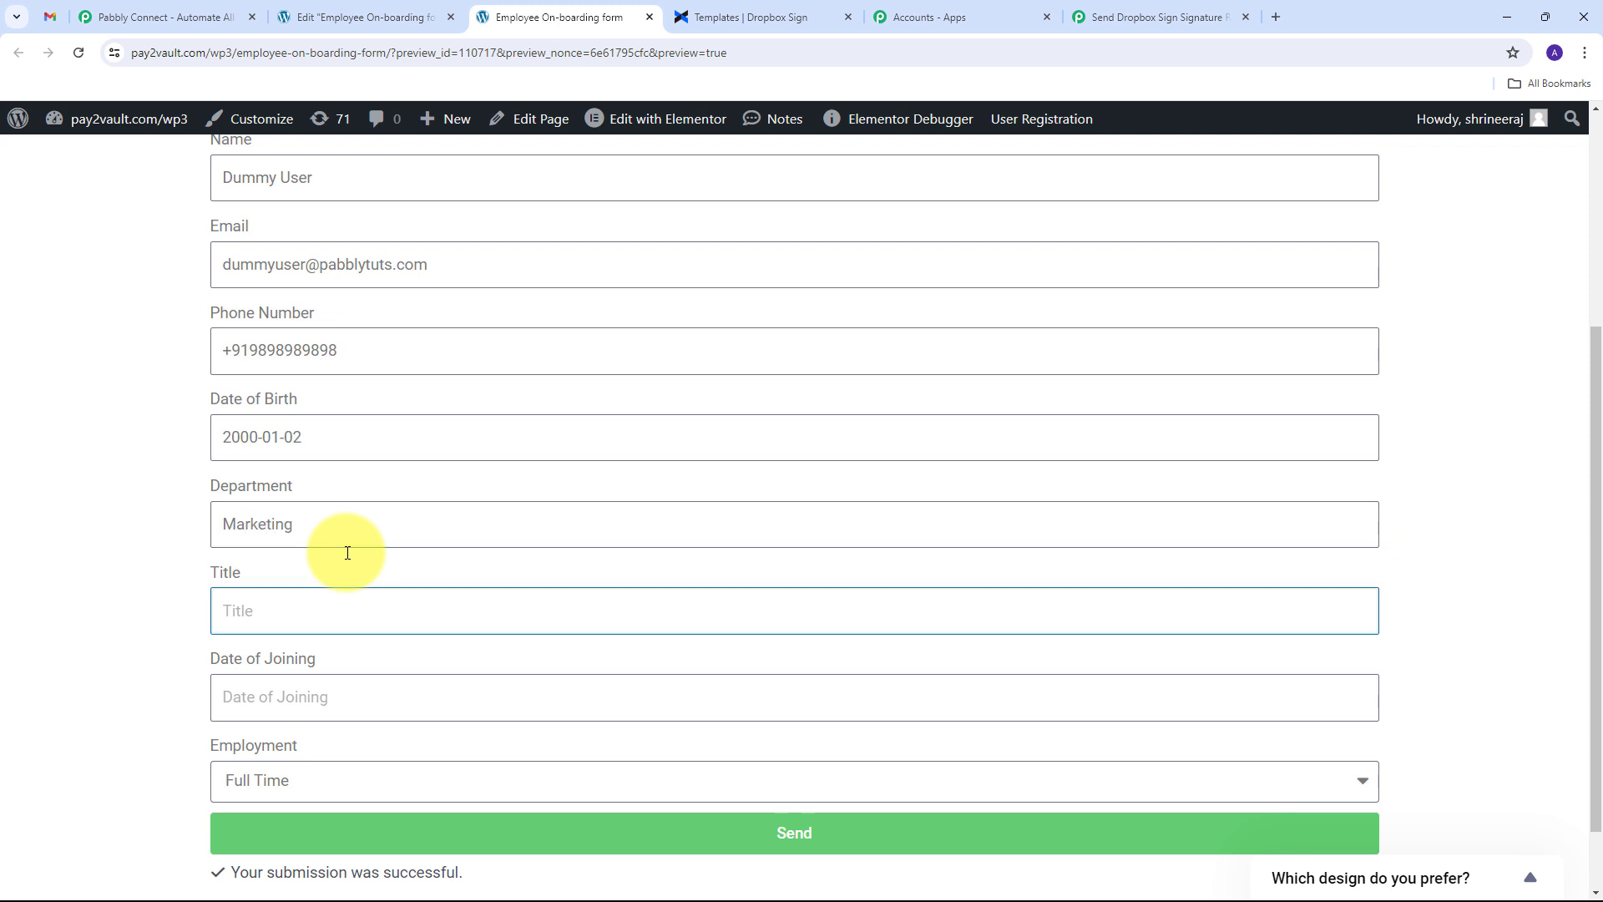
text(Associate Video Instructor)
scroll(347, 553, down, 2)
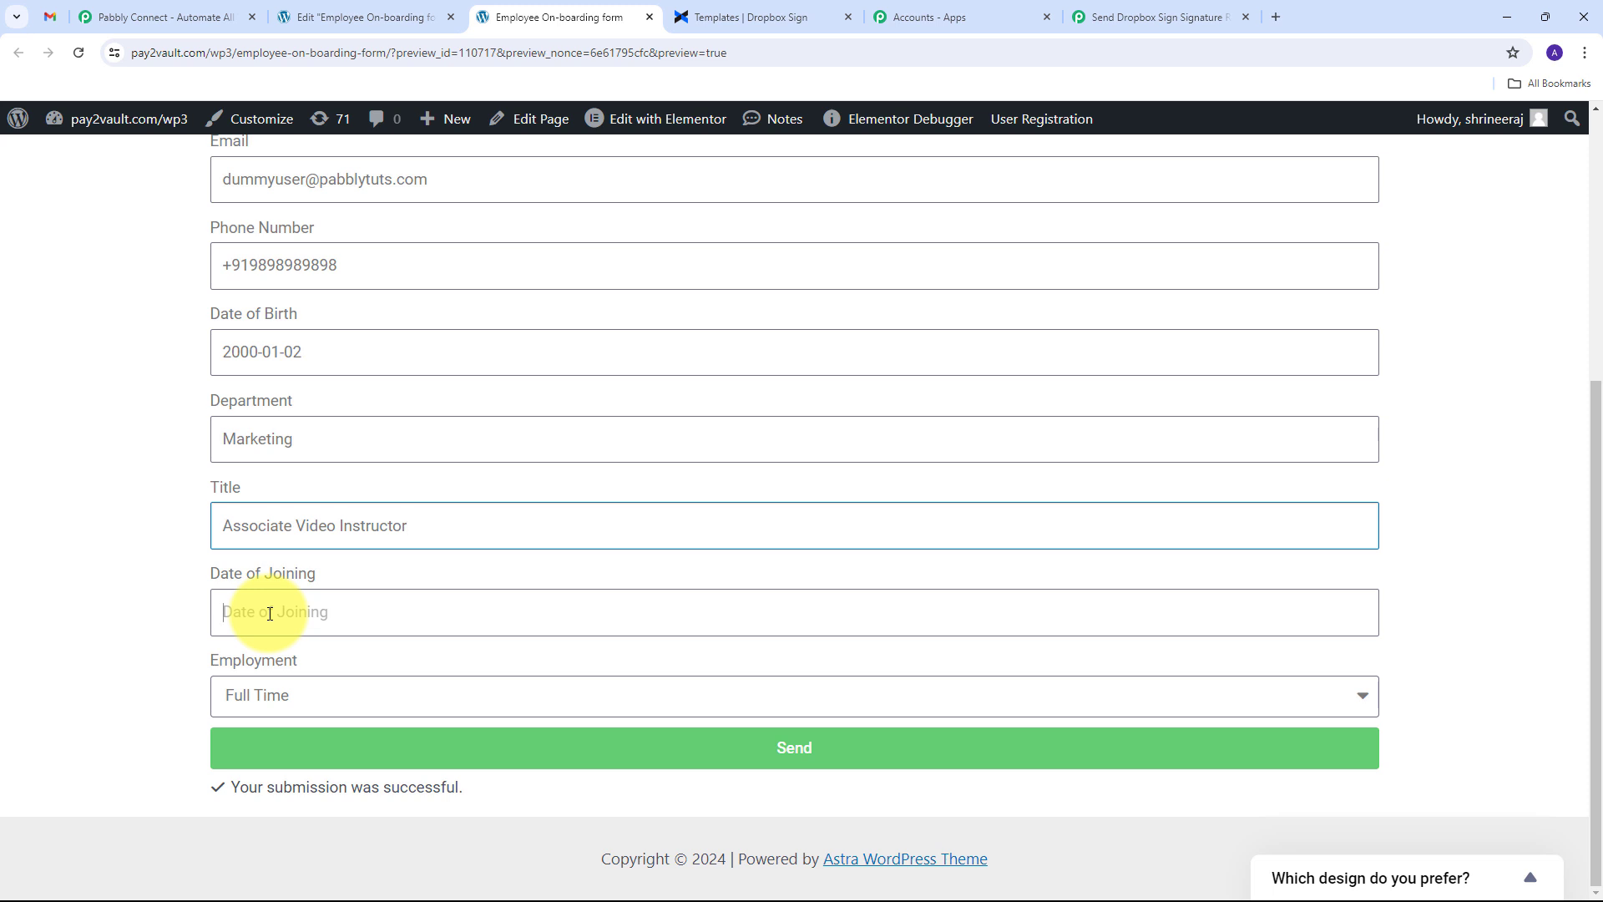
click(270, 614)
click(362, 382)
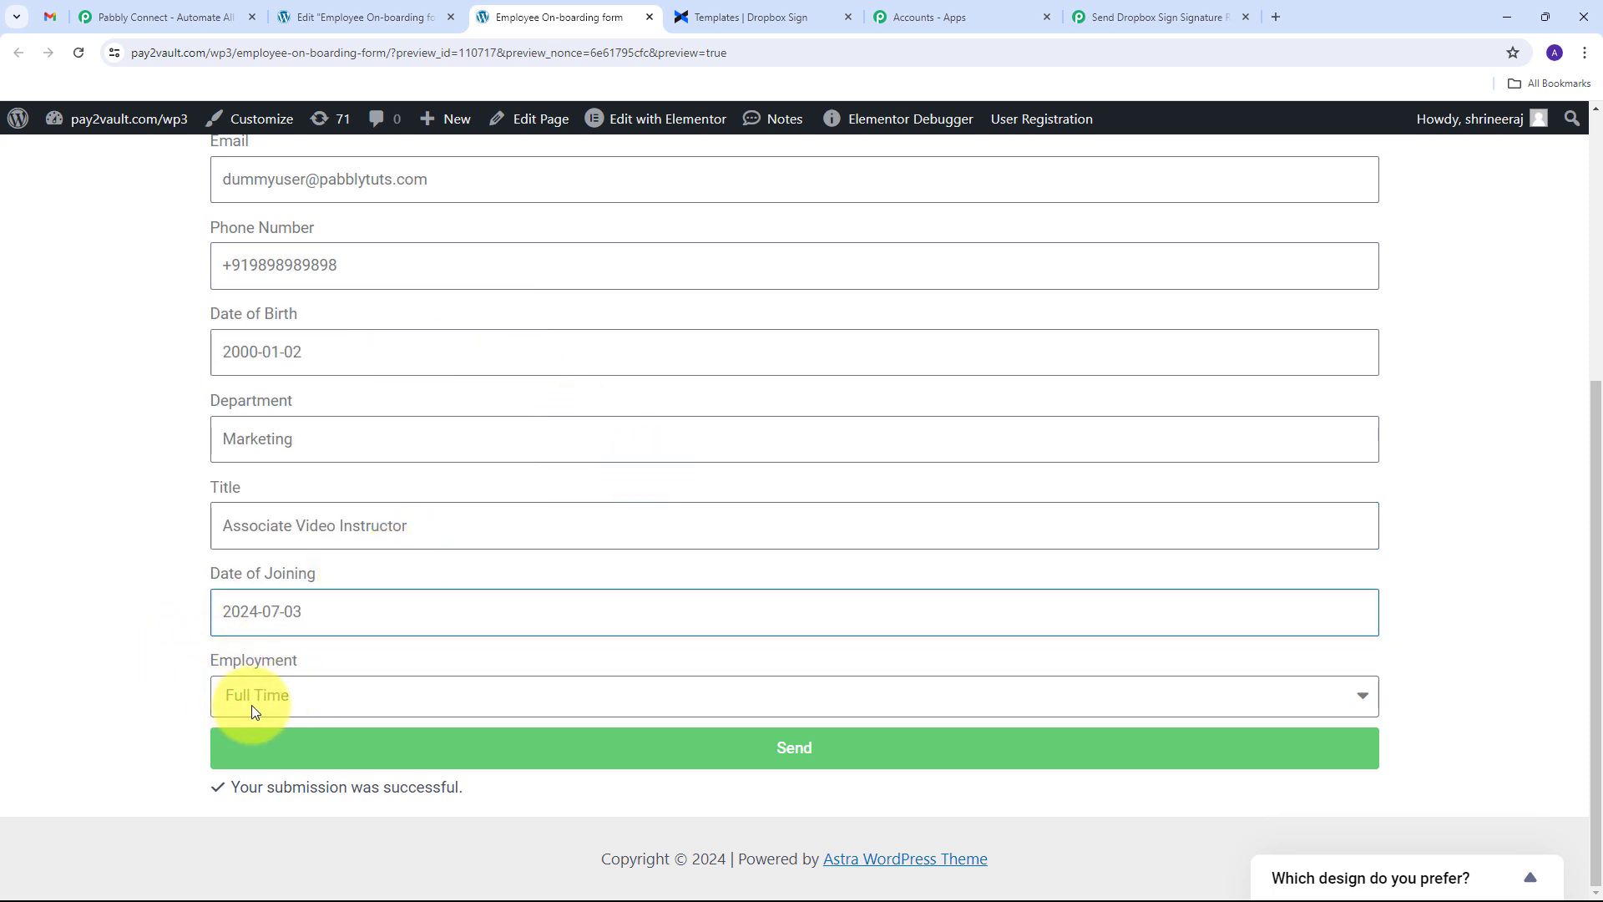
Check the filled-in on-boarding form and submit it.
scroll(670, 648, up, 2)
scroll(670, 648, down, 2)
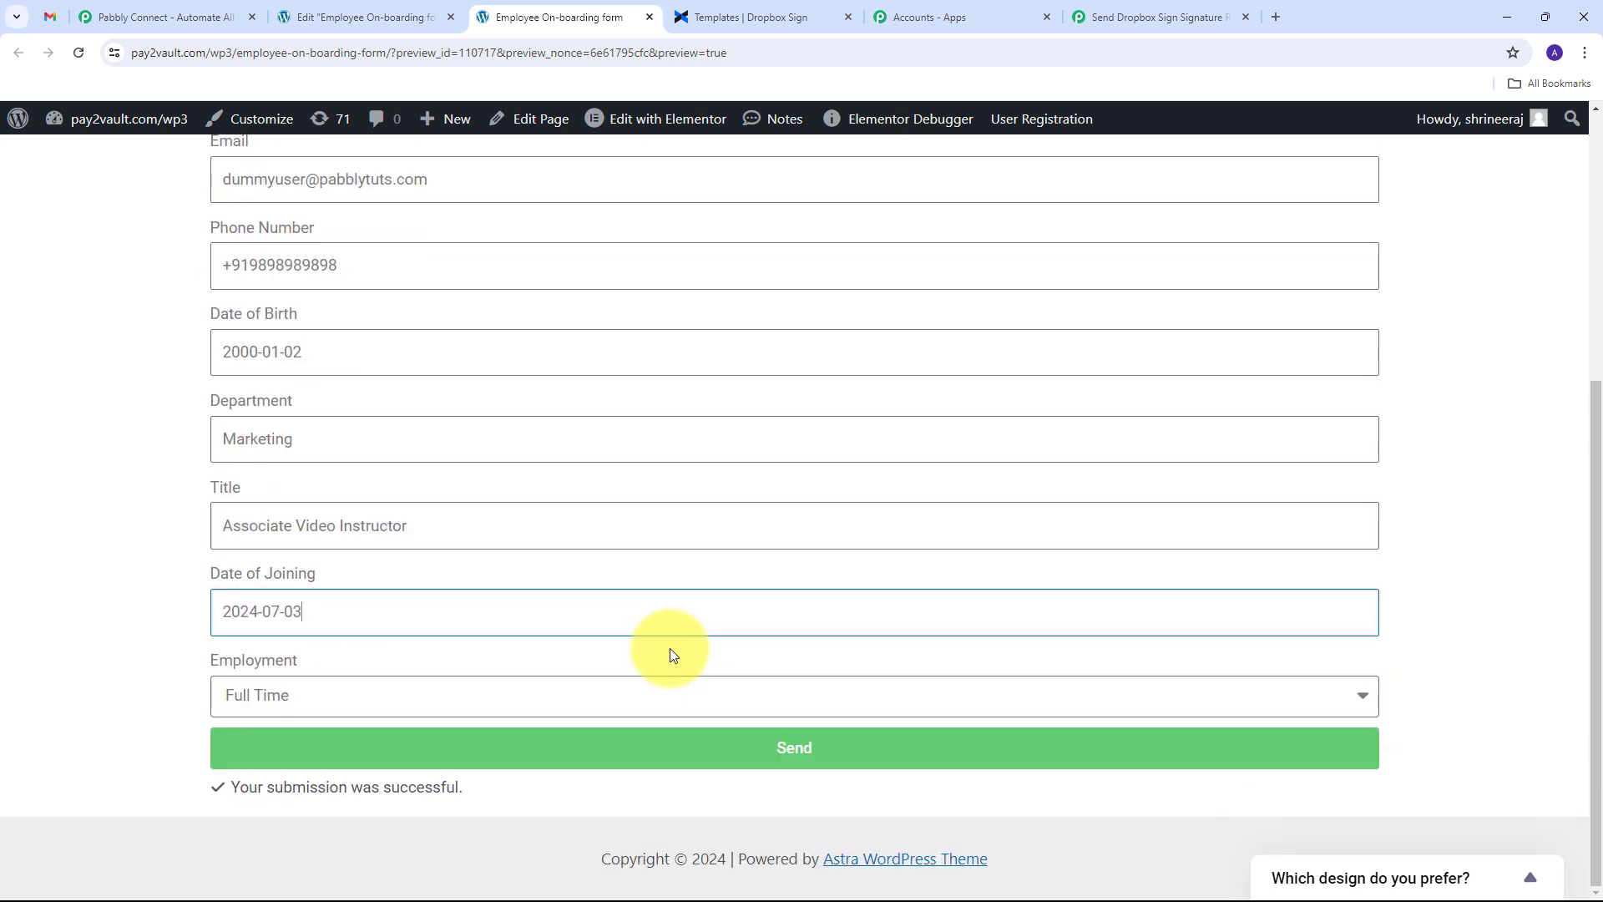
click(796, 757)
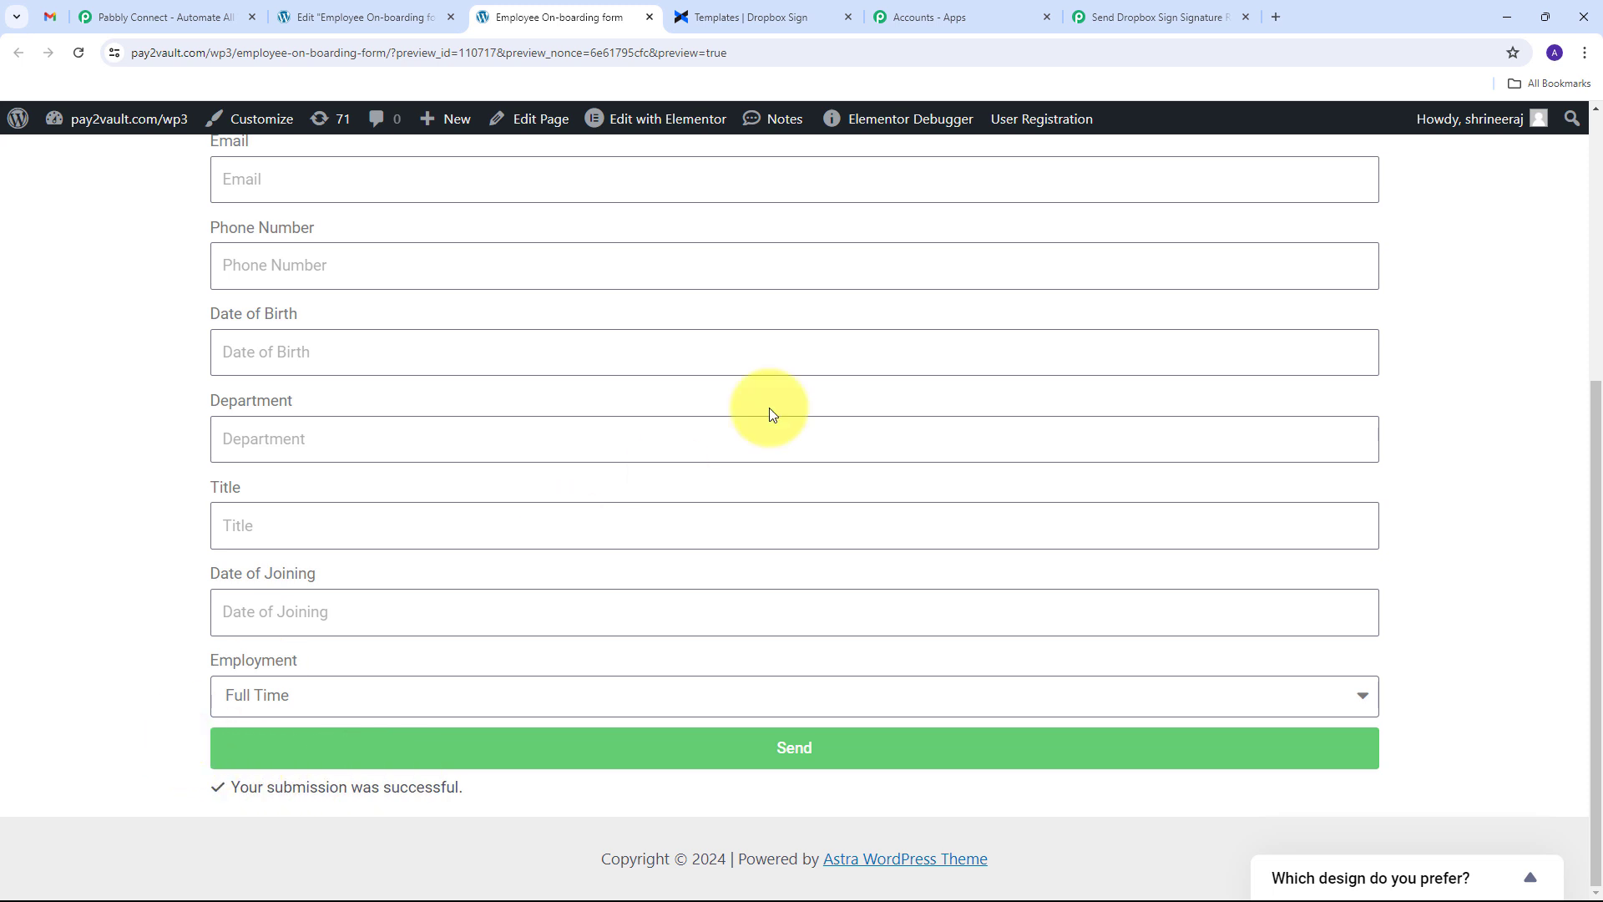
scroll(475, 467, up, 2)
scroll(474, 472, down, 1)
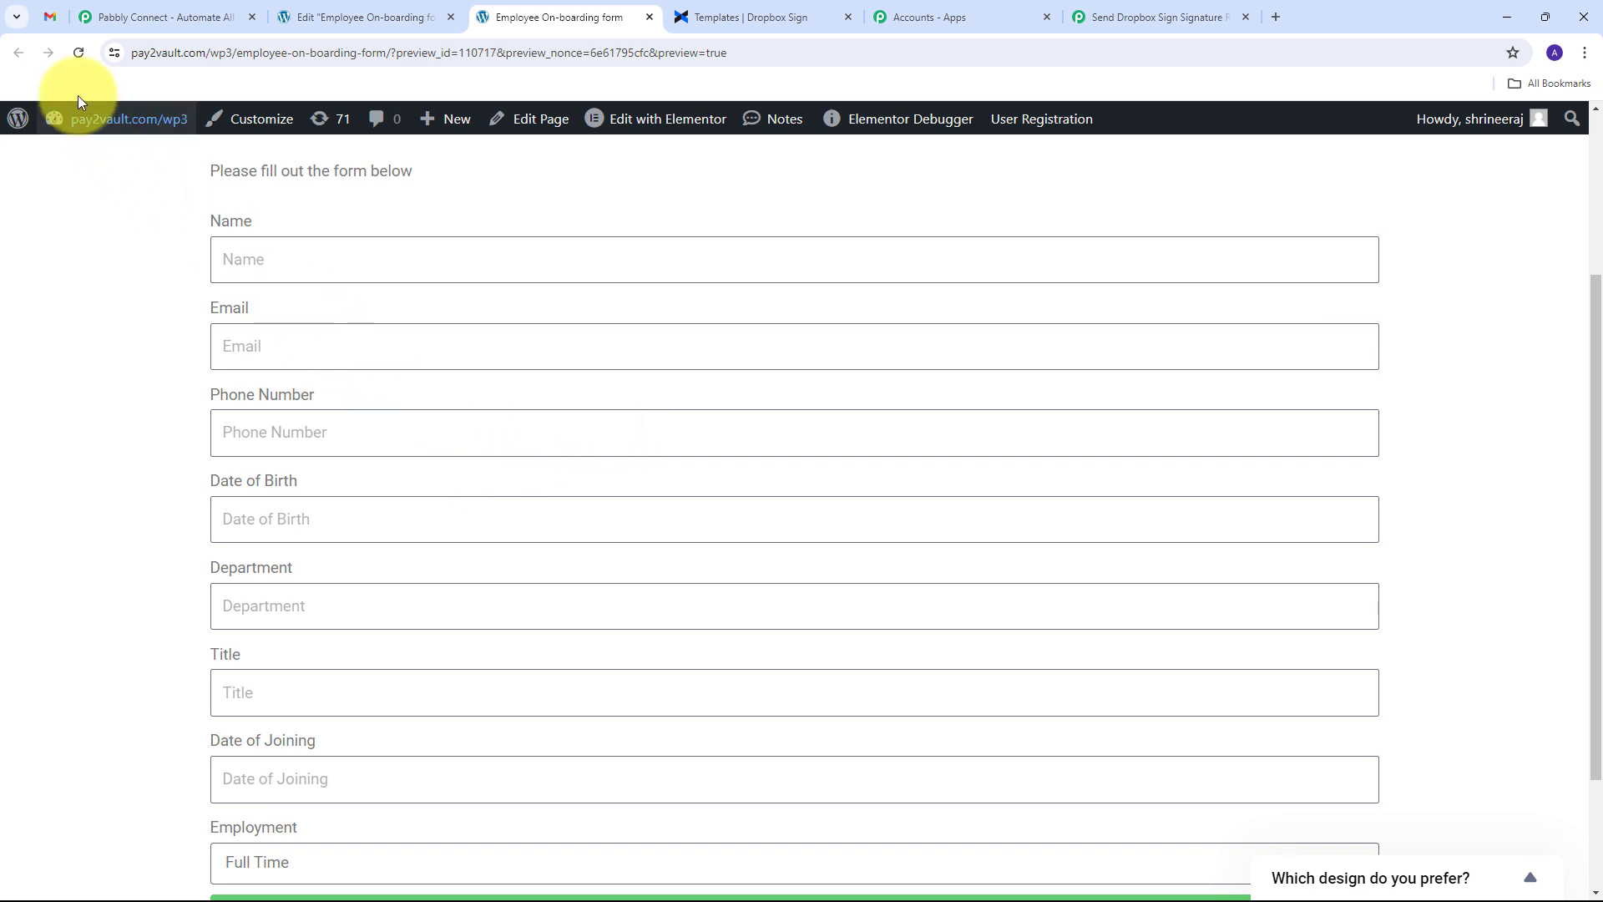
In the Gmail inbox, open the new Confidentiality Agreement (NDA) signature request email and check its subject and body.
click(47, 18)
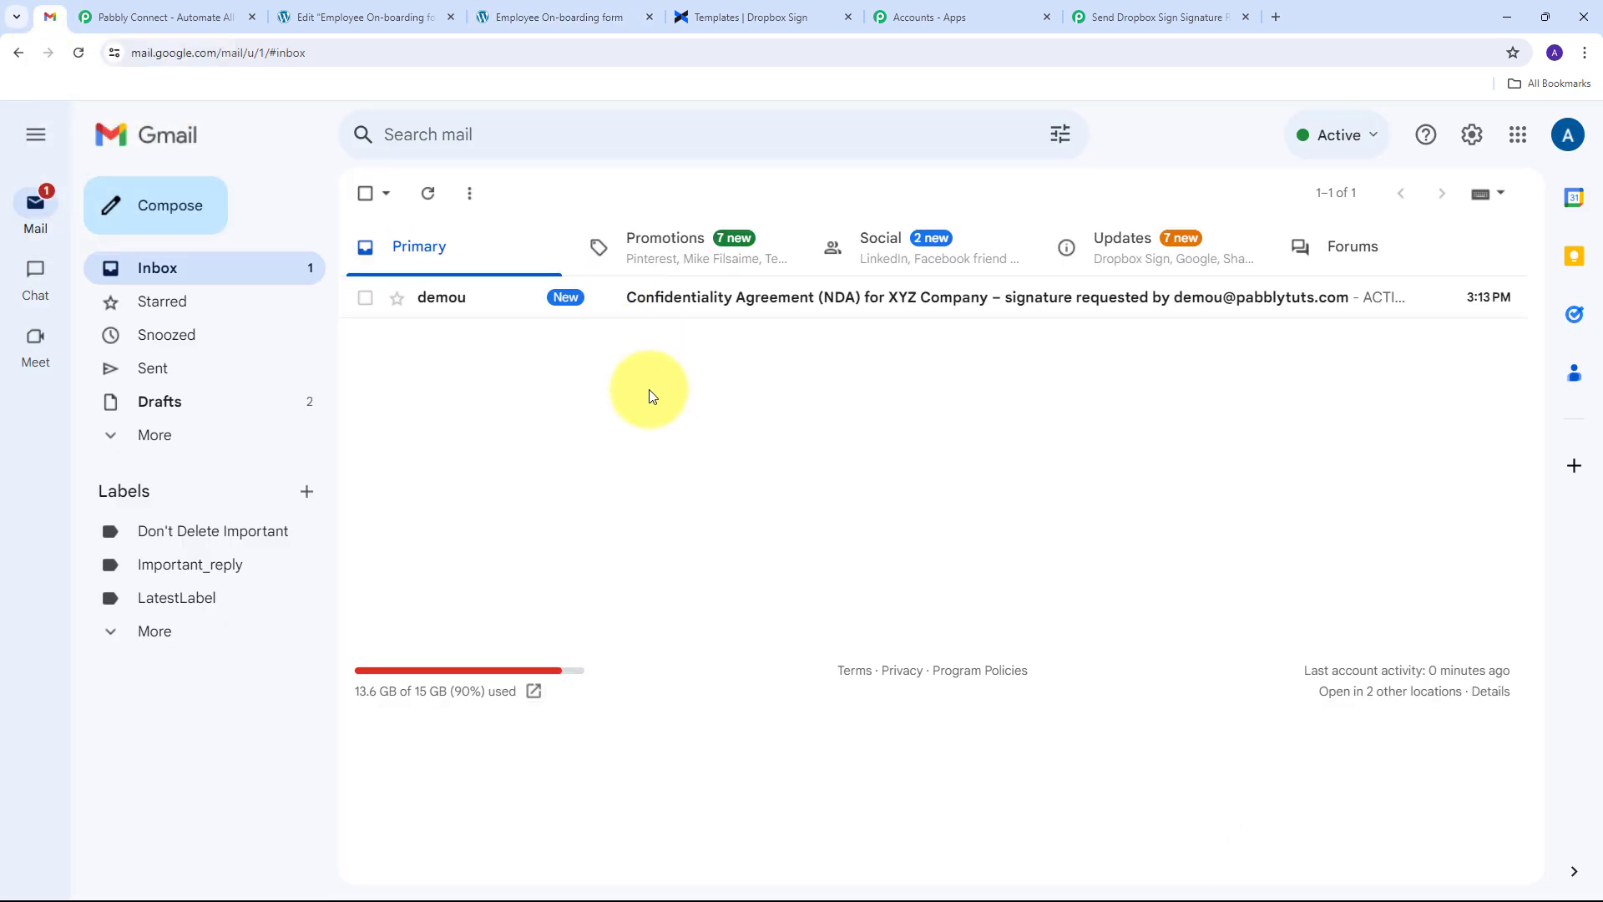
click(835, 305)
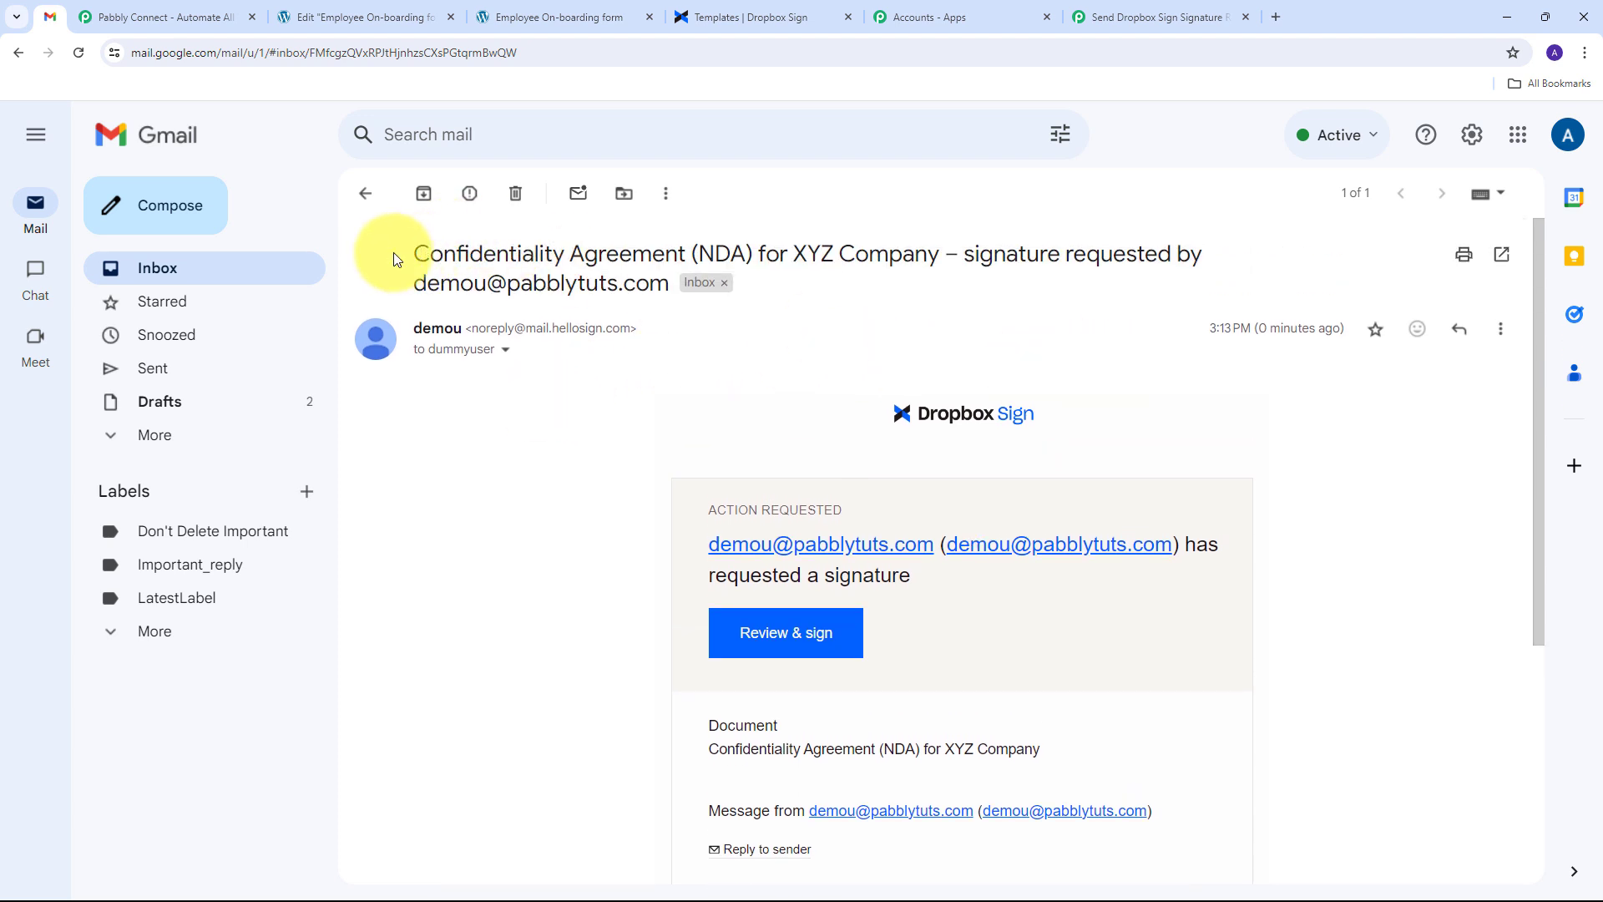
drag(417, 255, 952, 255)
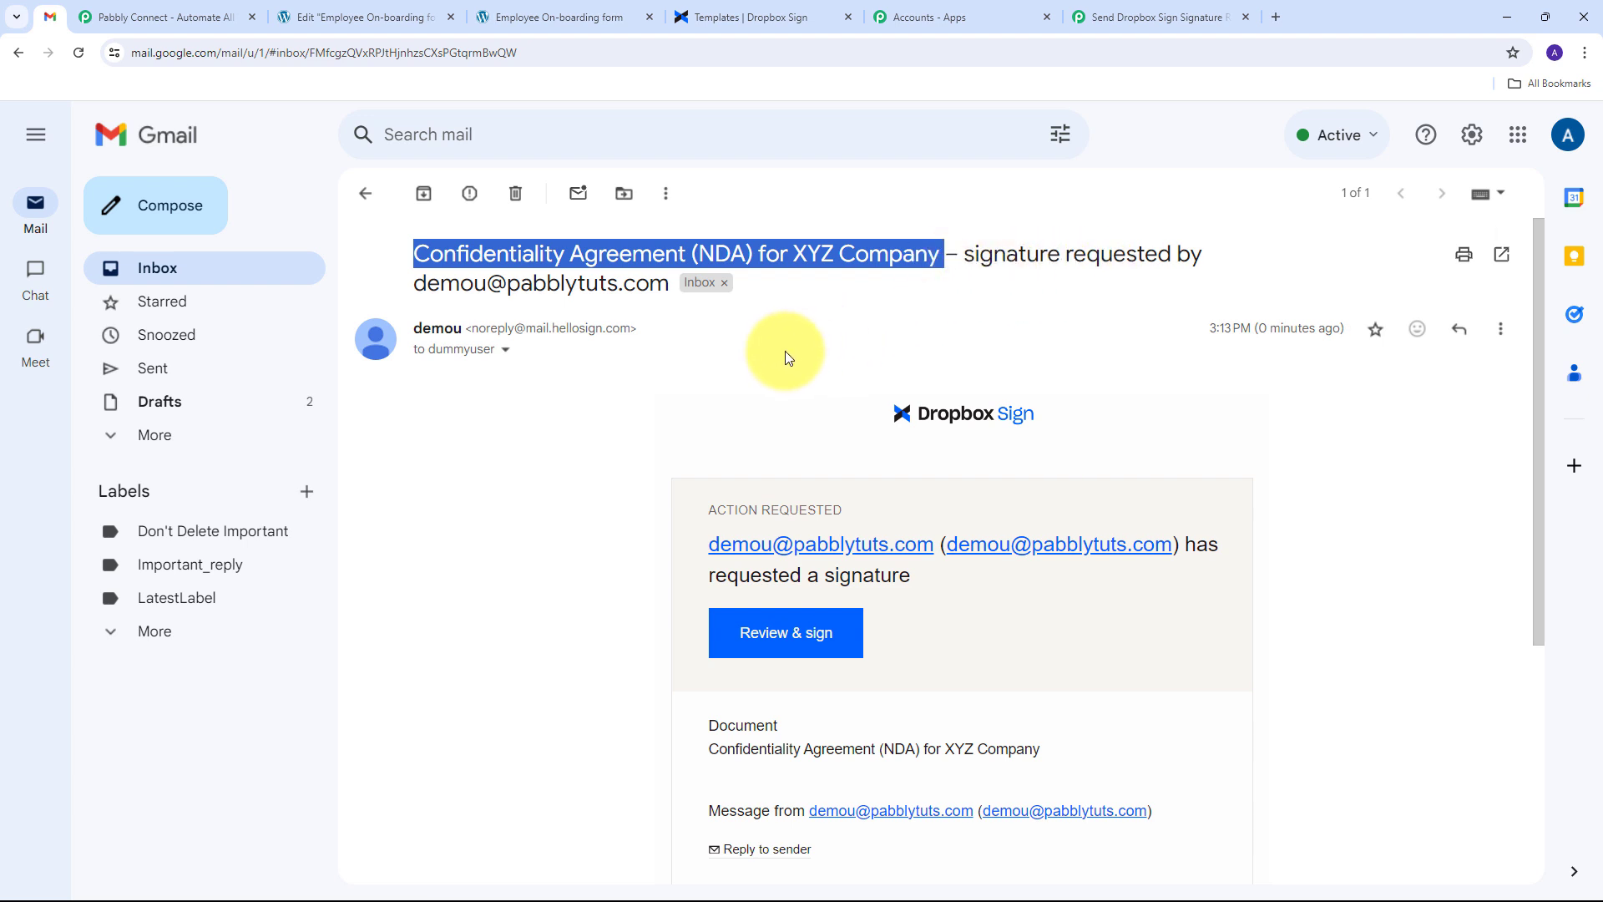
scroll(751, 350, down, 1)
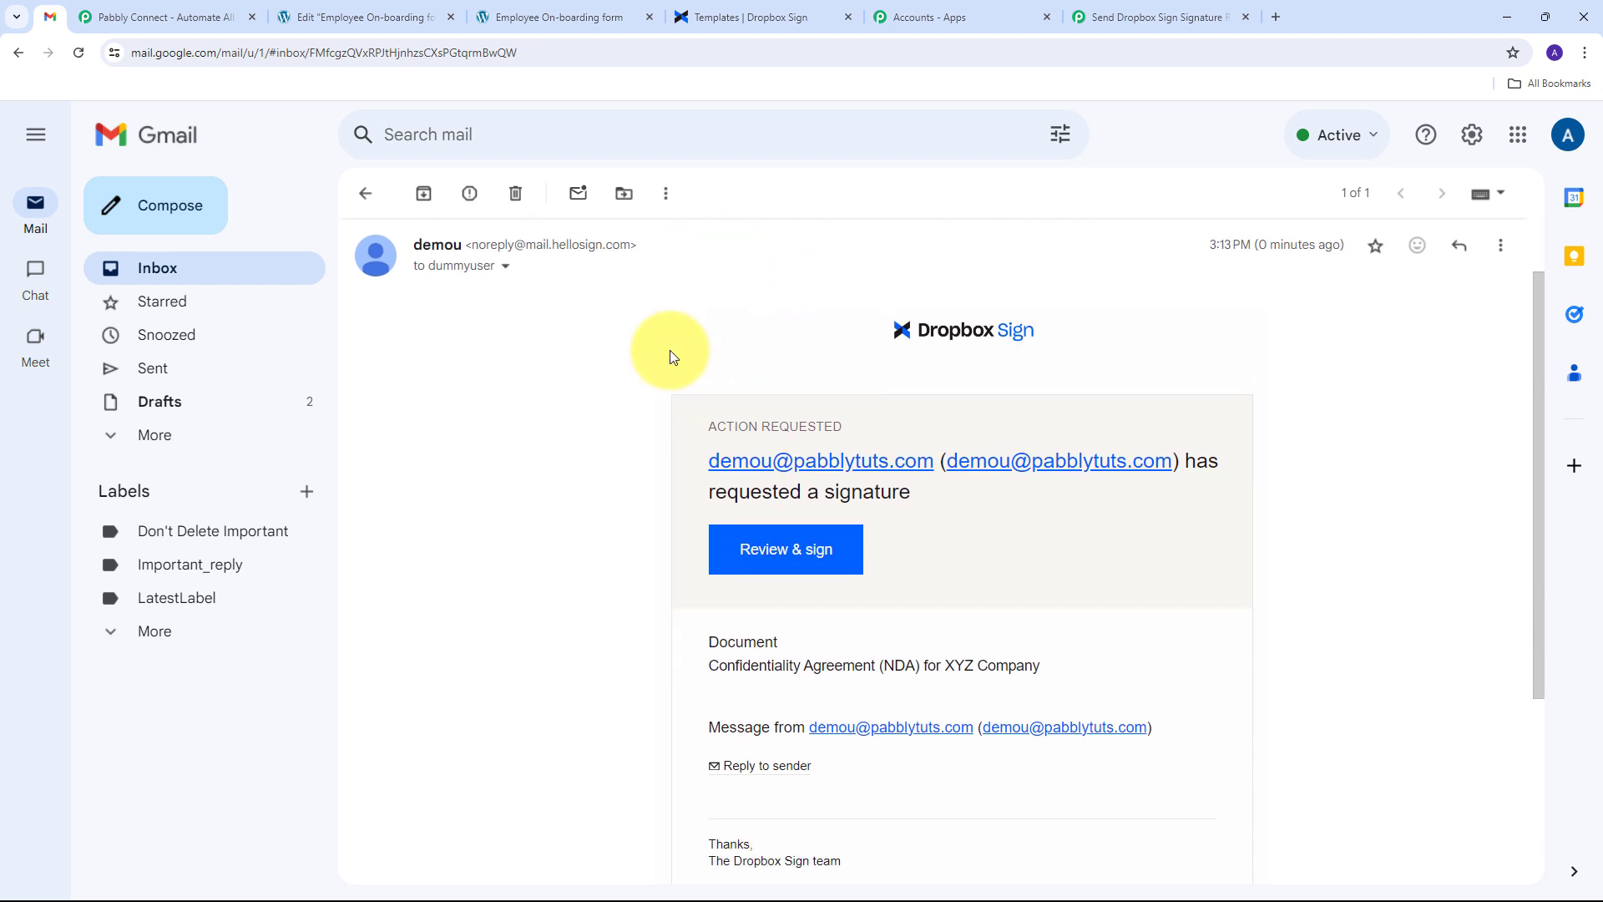
Open the NDA from the email for review and check its employee name, date and signature fields through to the last page.
click(801, 557)
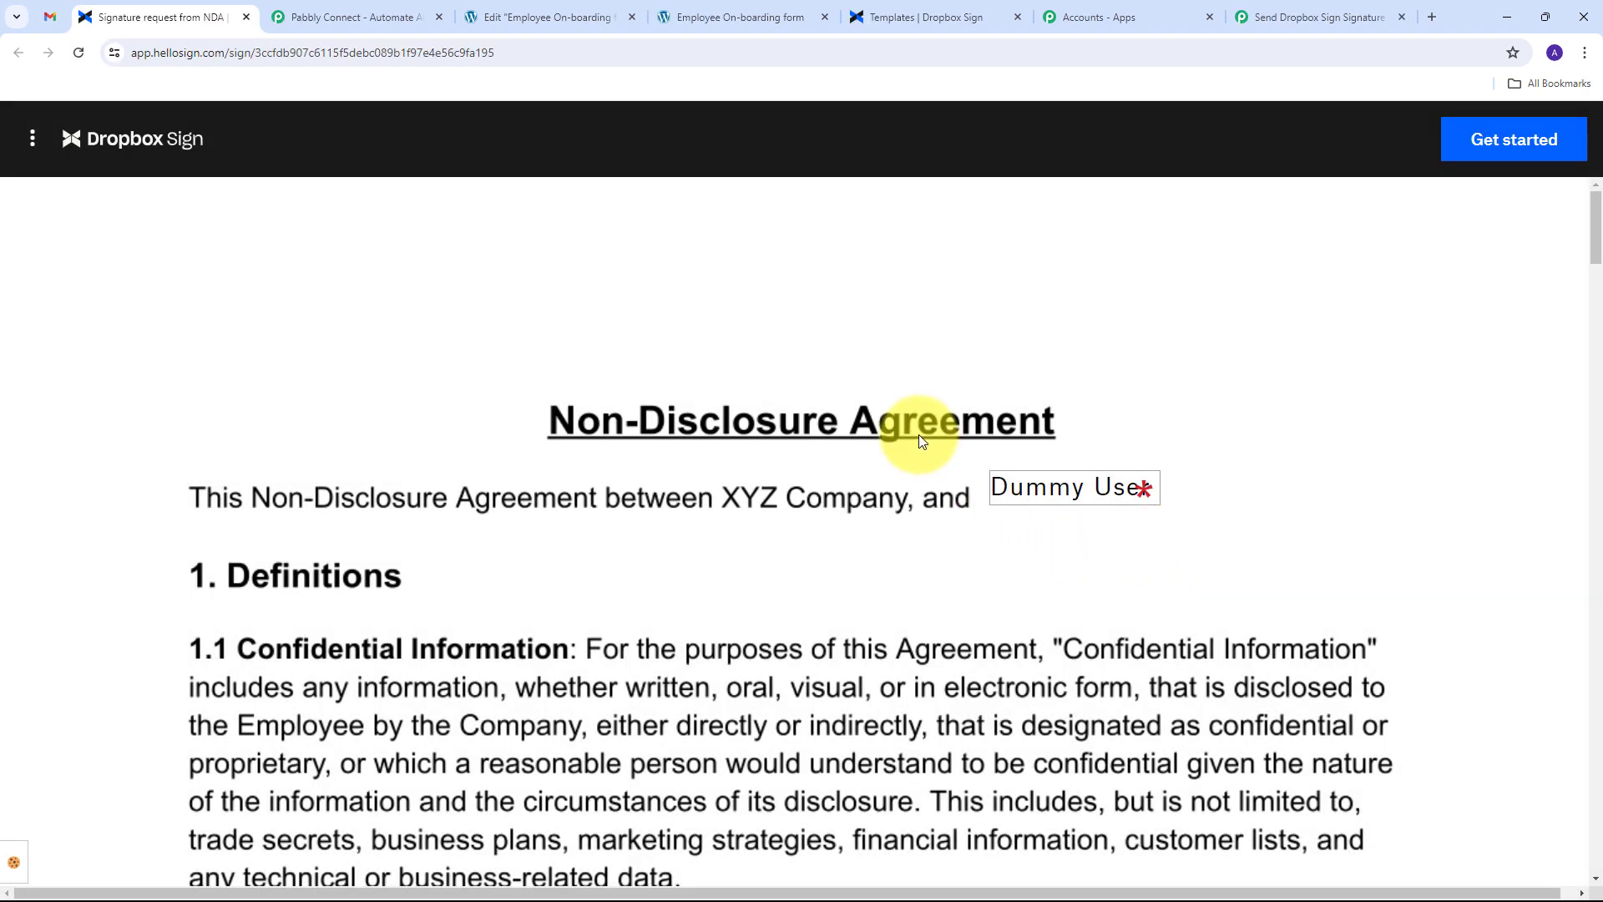
scroll(971, 374, down, 1)
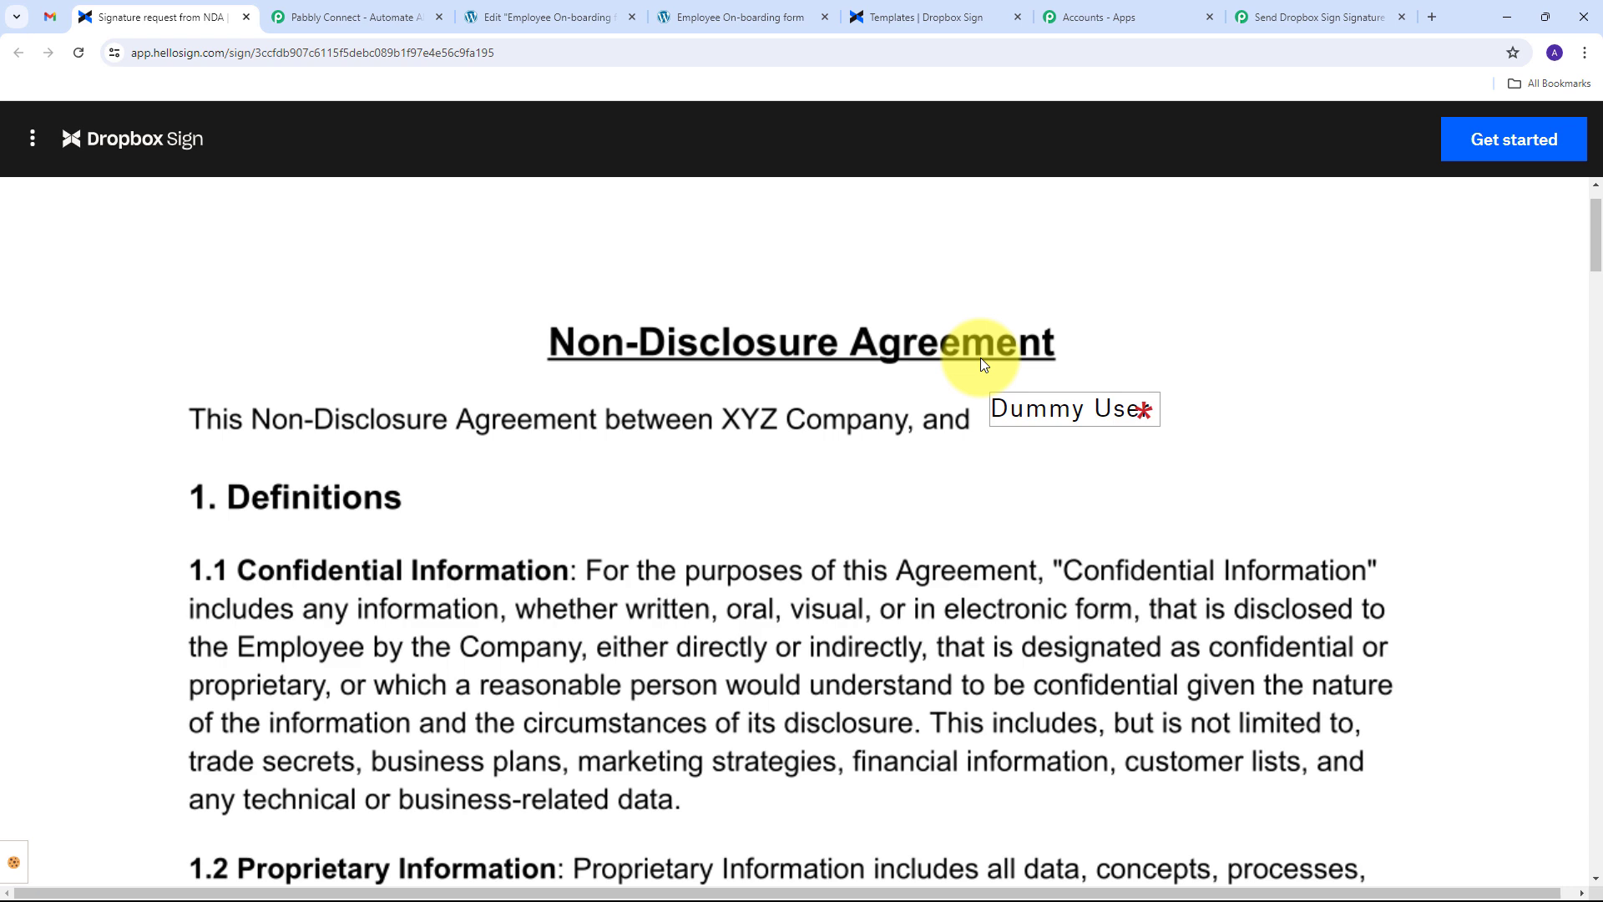
scroll(703, 476, down, 1)
scroll(638, 452, down, 6)
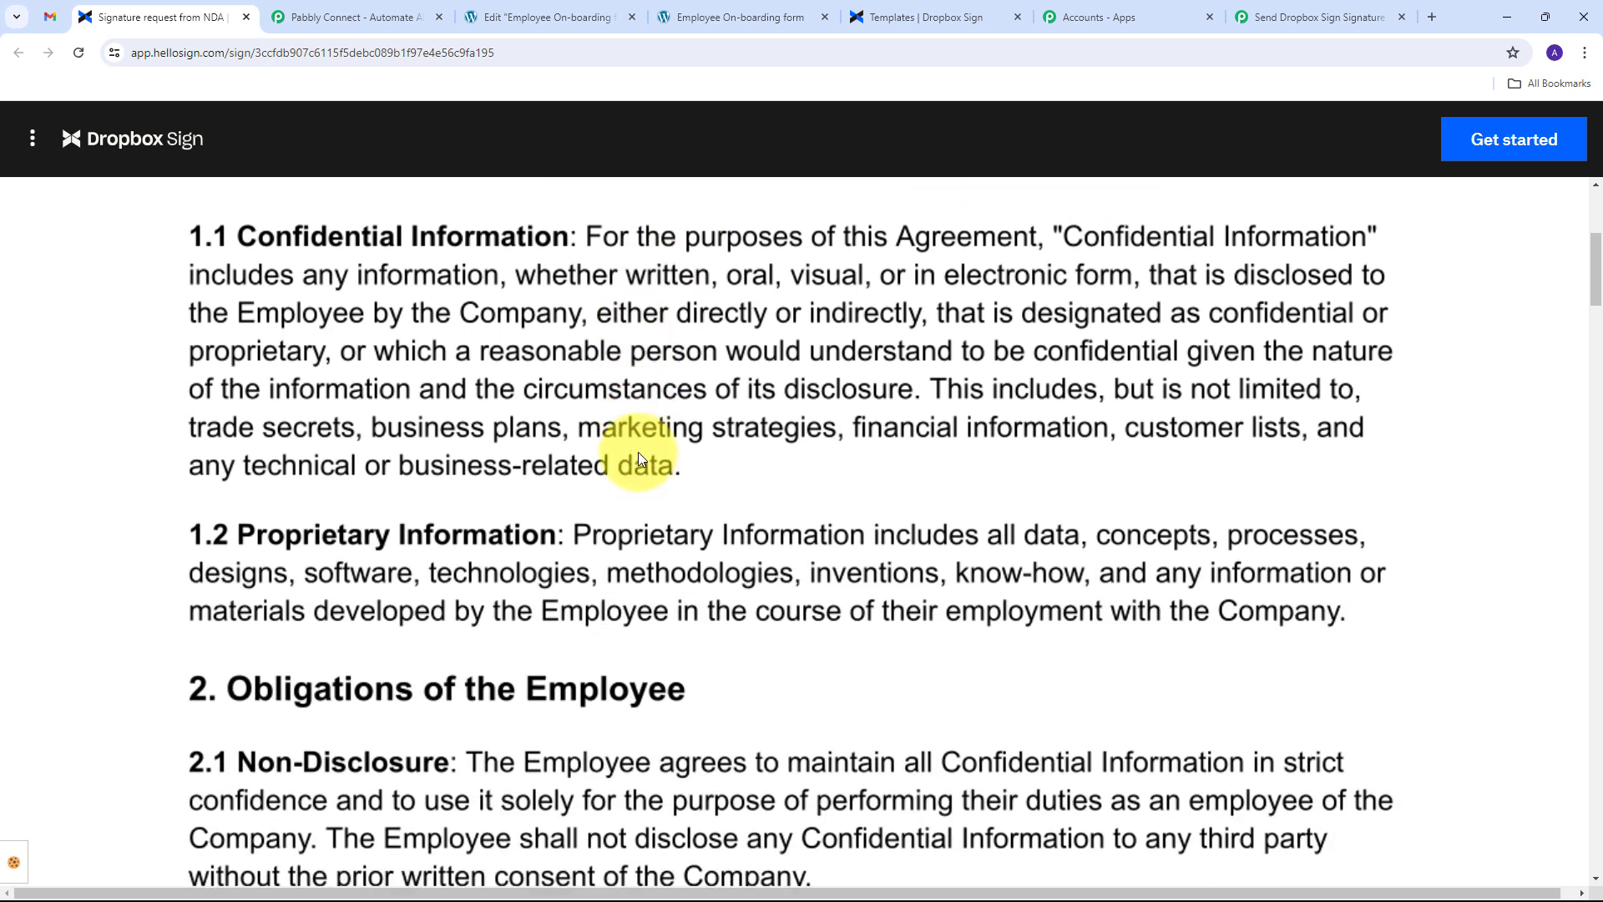
scroll(638, 453, down, 20)
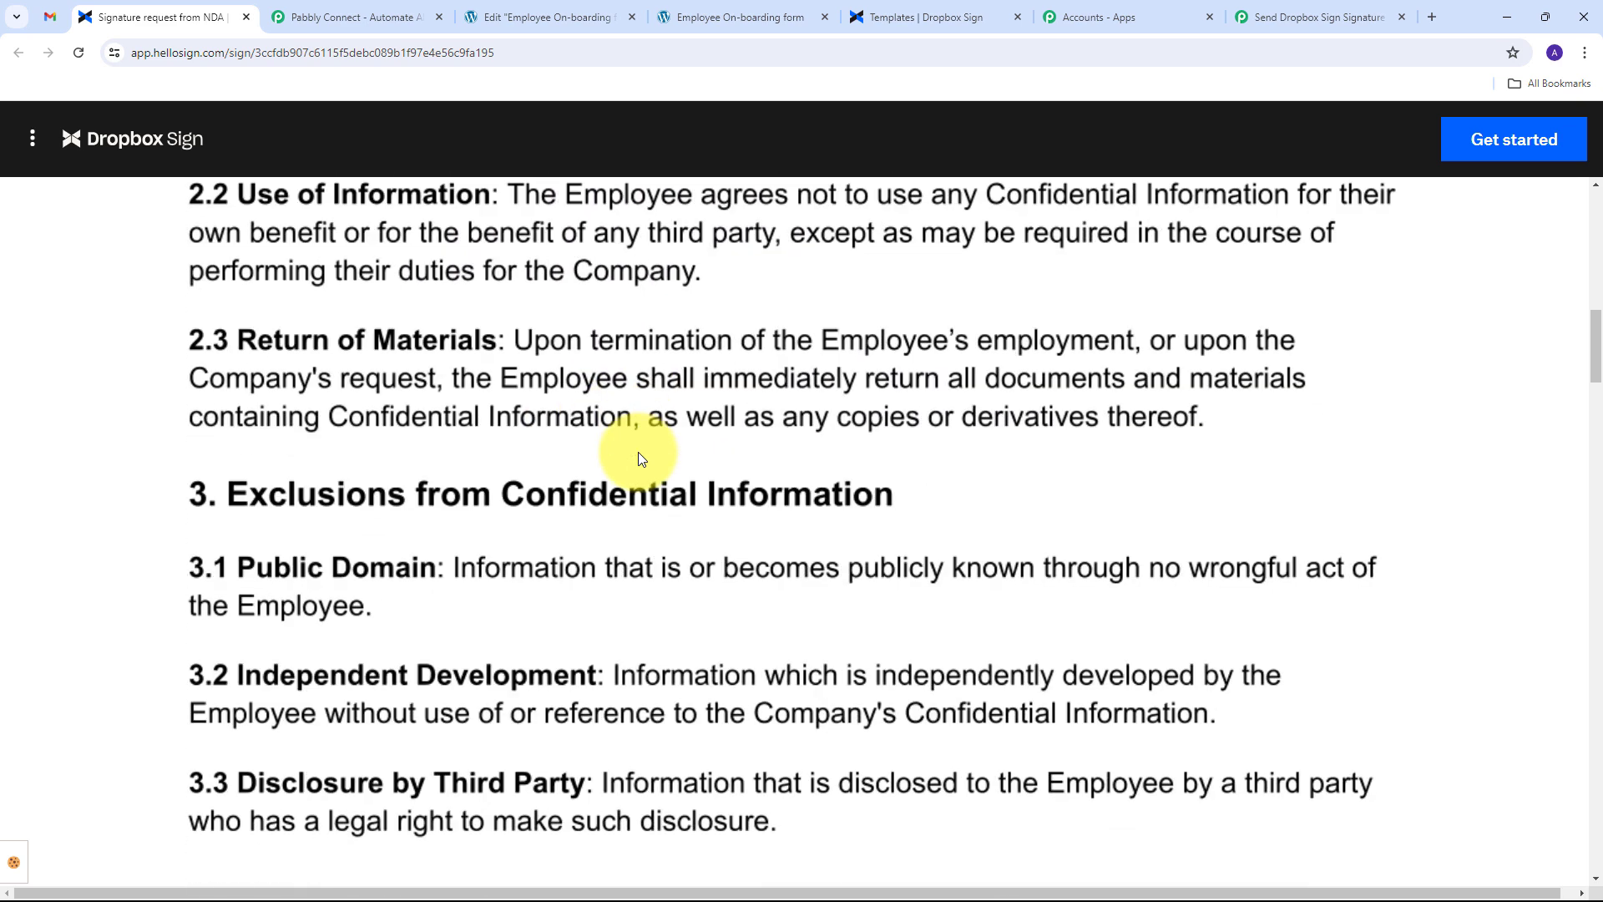
scroll(638, 452, down, 15)
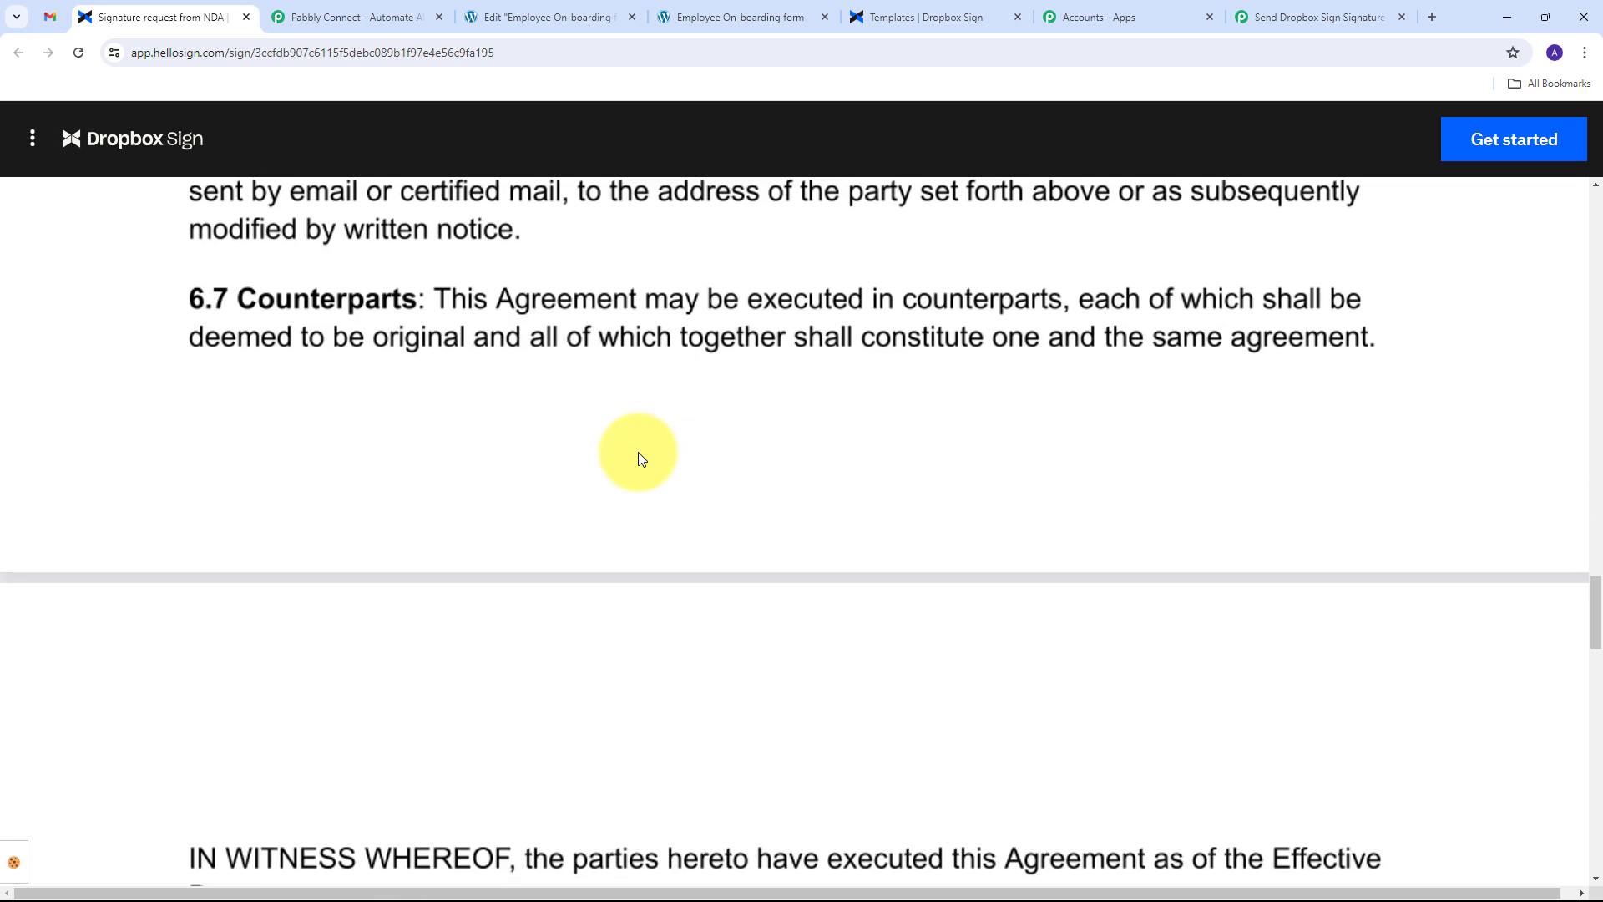
scroll(638, 453, up, 1)
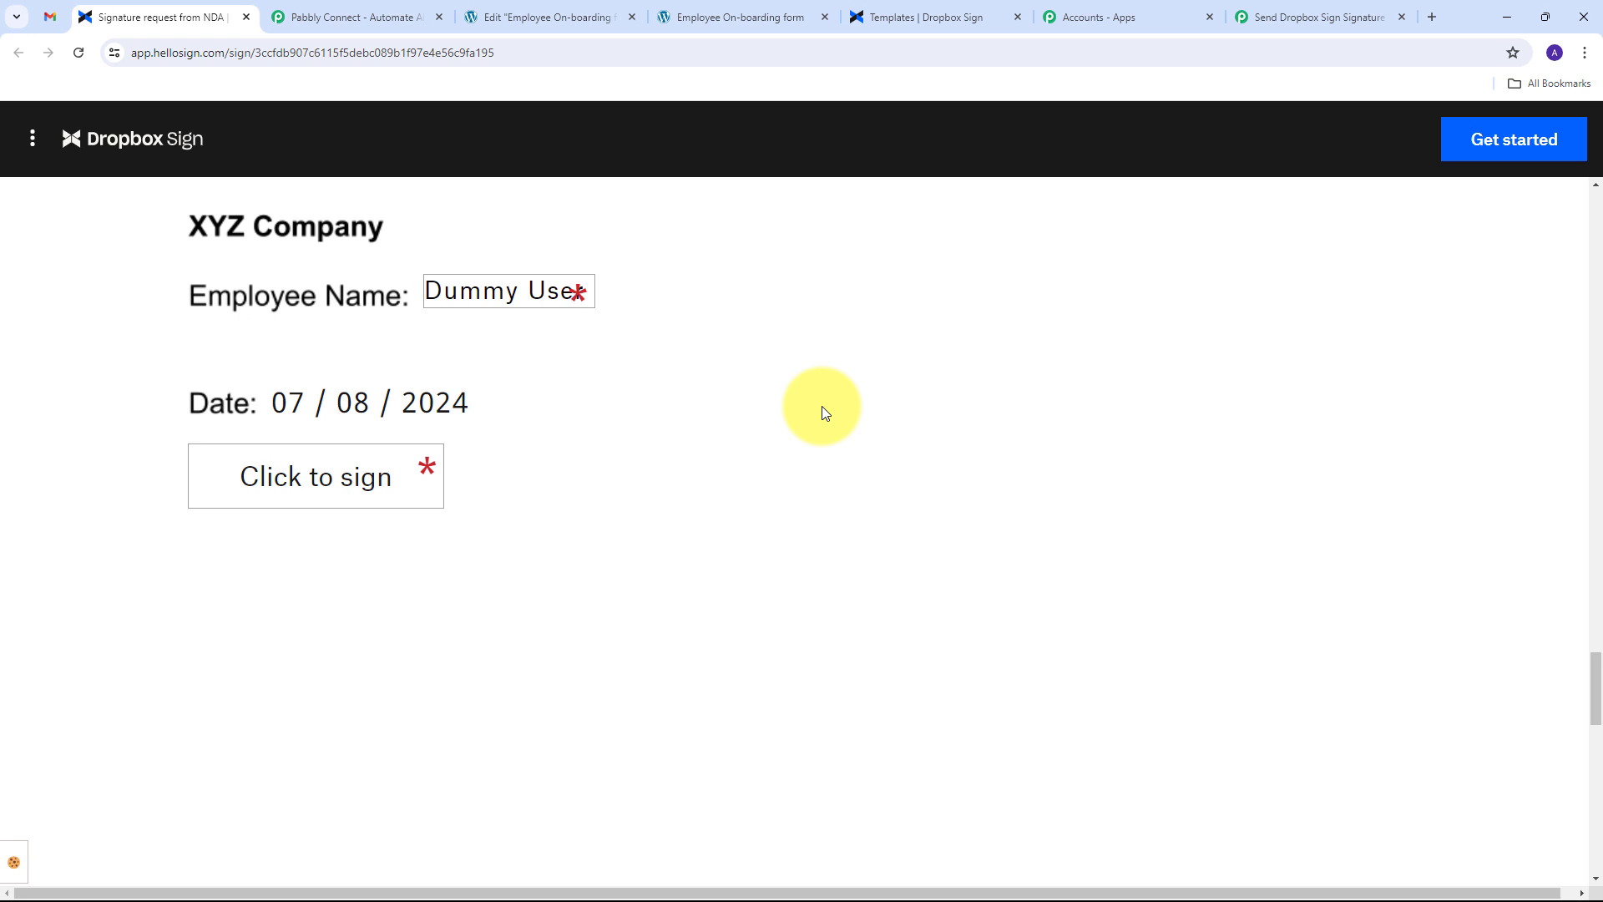
Switch back to the Pabbly Connect workflow and review its Elementor trigger and Dropbox Sign action.
click(1275, 13)
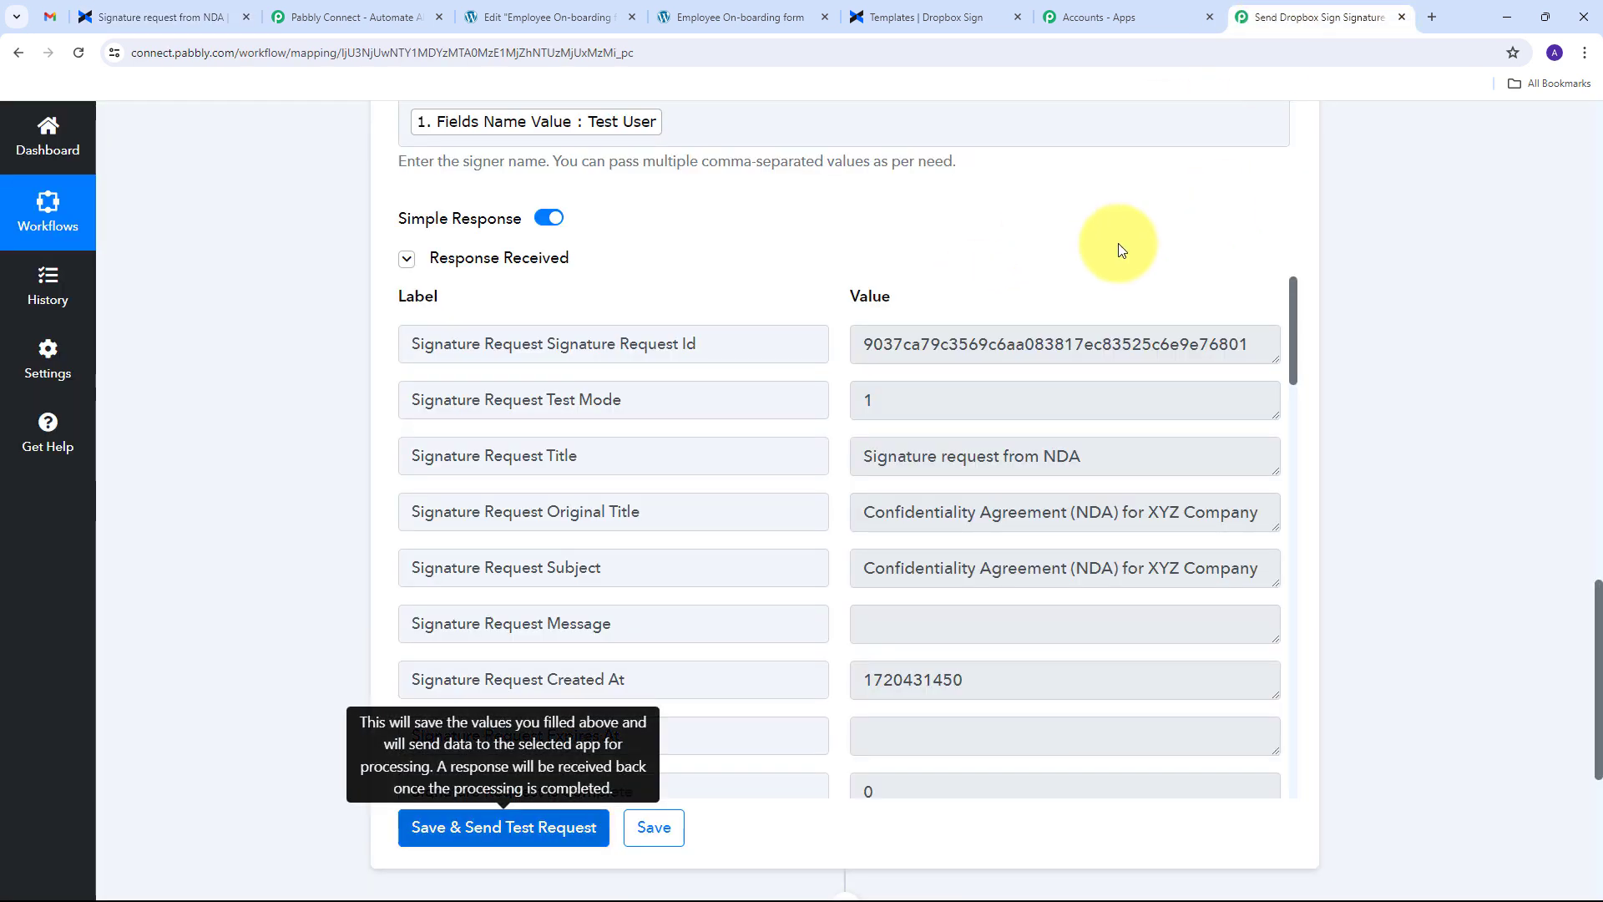
scroll(1110, 247, up, 5)
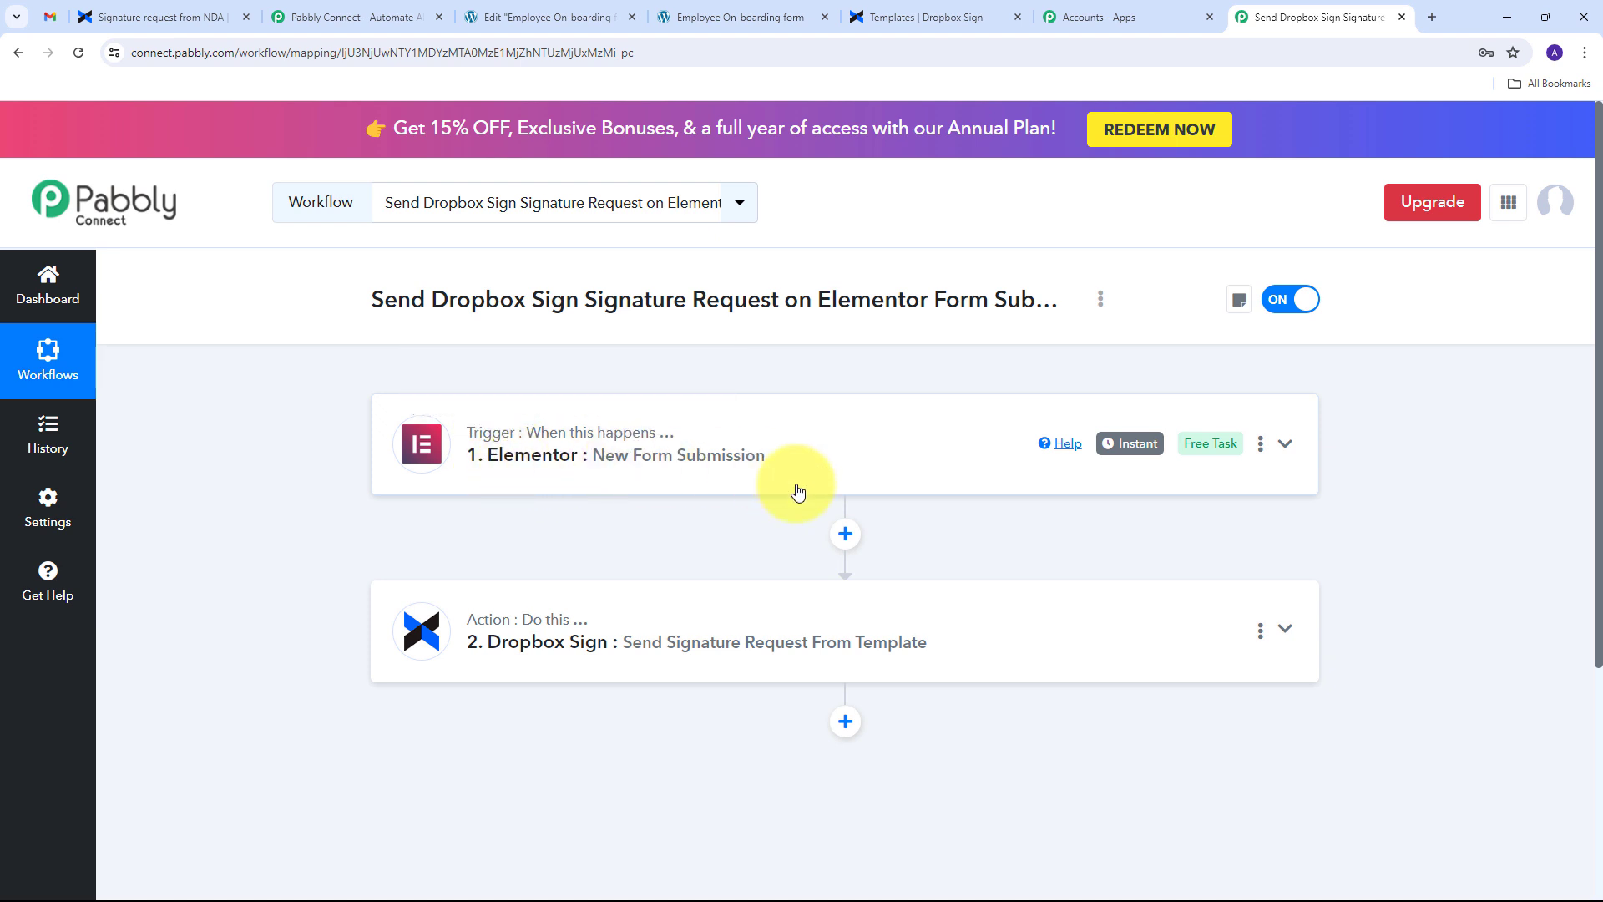
scroll(523, 465, down, 1)
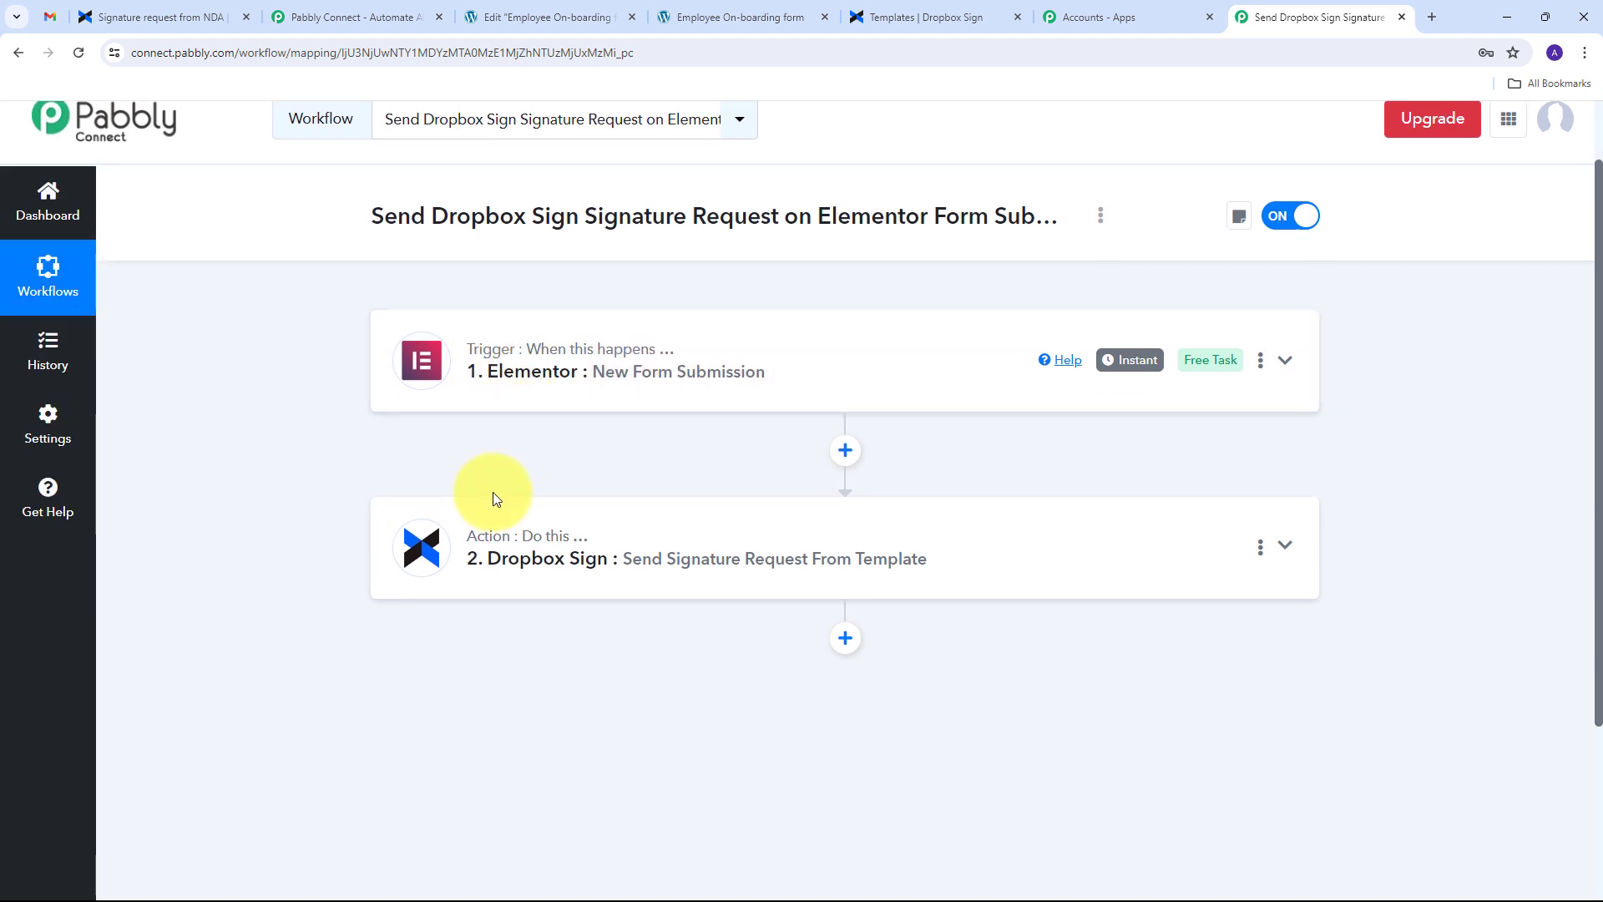